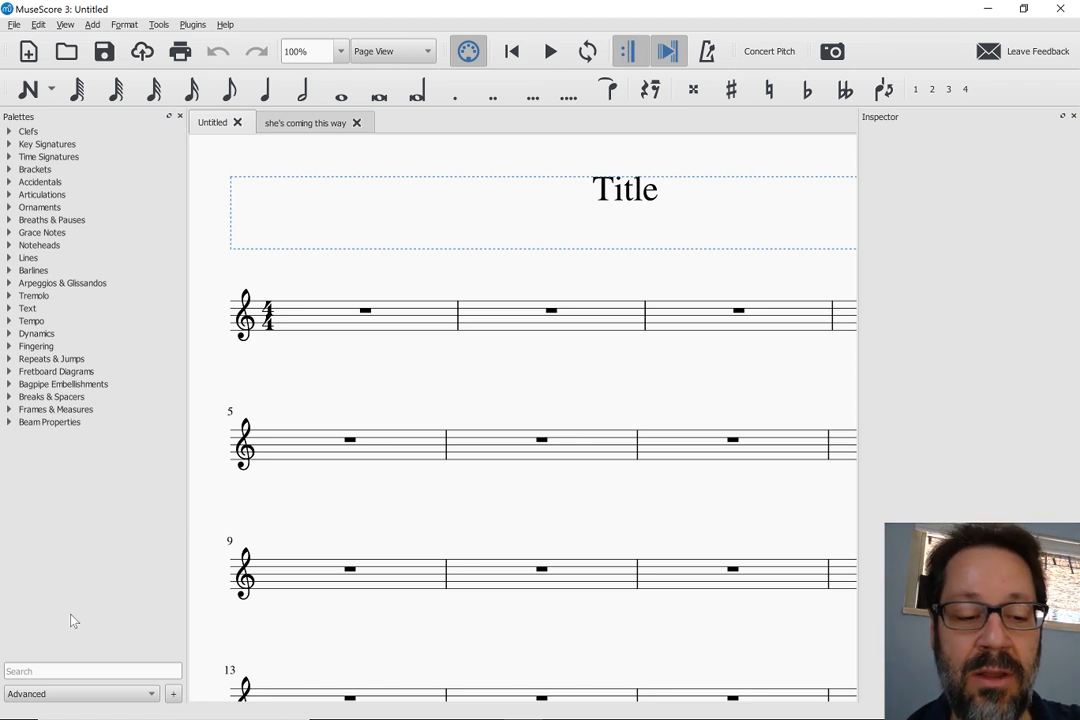
- Pop out the live chat from the YouTube live dashboard in Chrome and return to the Untitled score in MuseScore 3
{"action": "key", "text": "alt+Tab"}
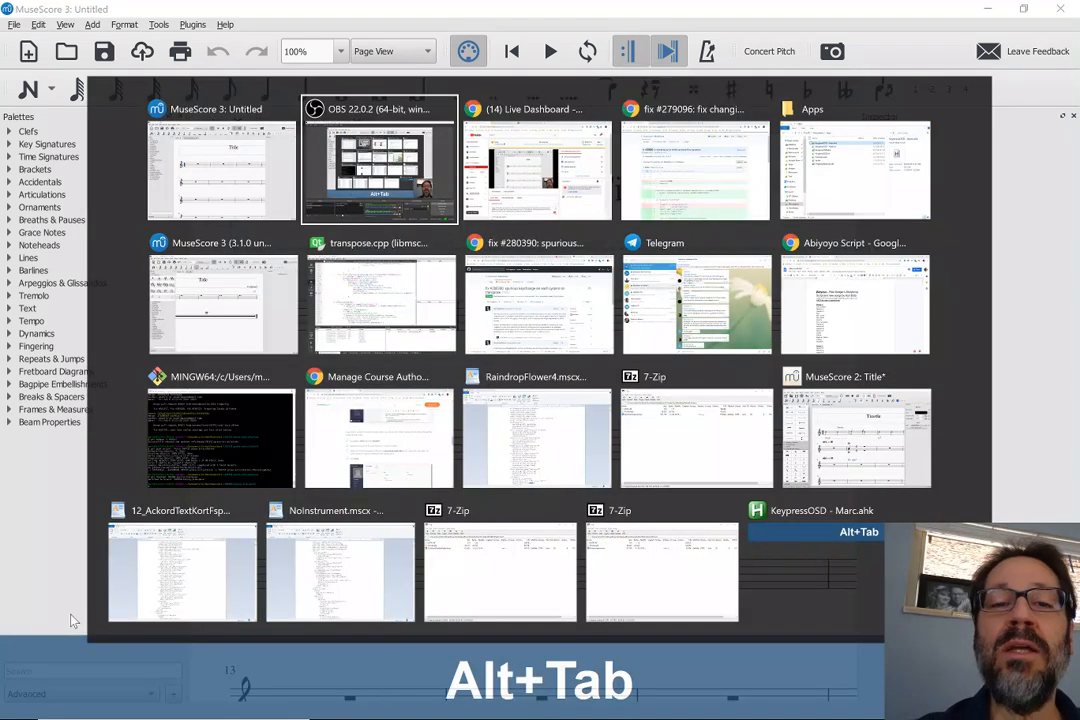
{"action": "key", "text": "alt+Tab"}
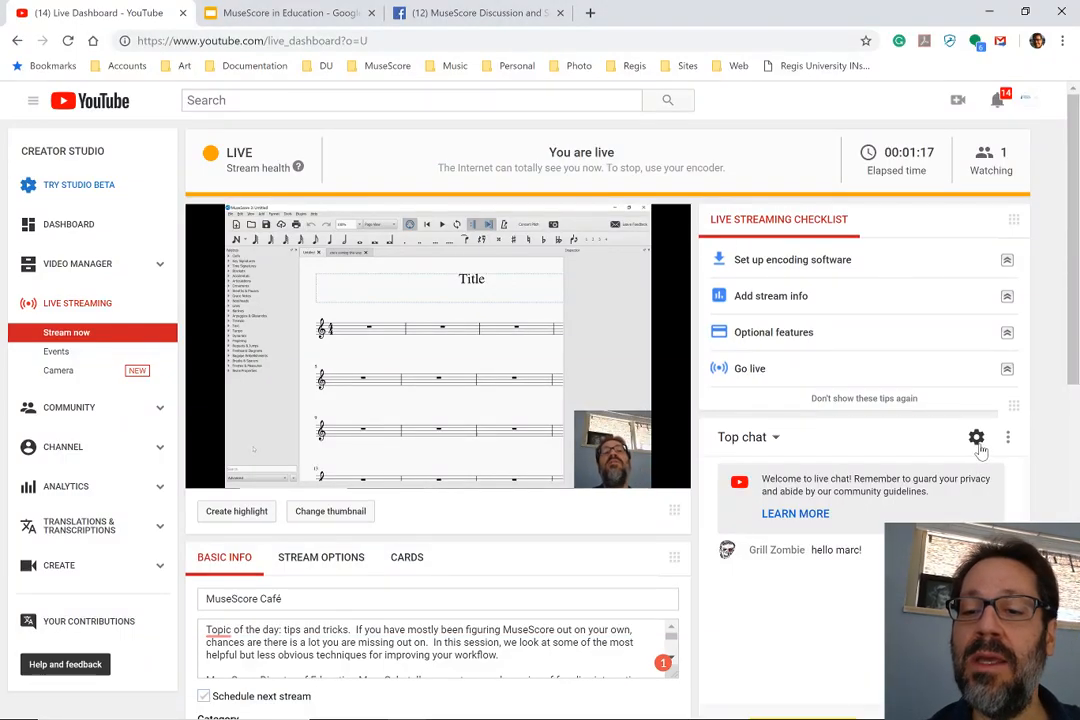
{"action": "left_click", "coordinate": [1009, 437]}
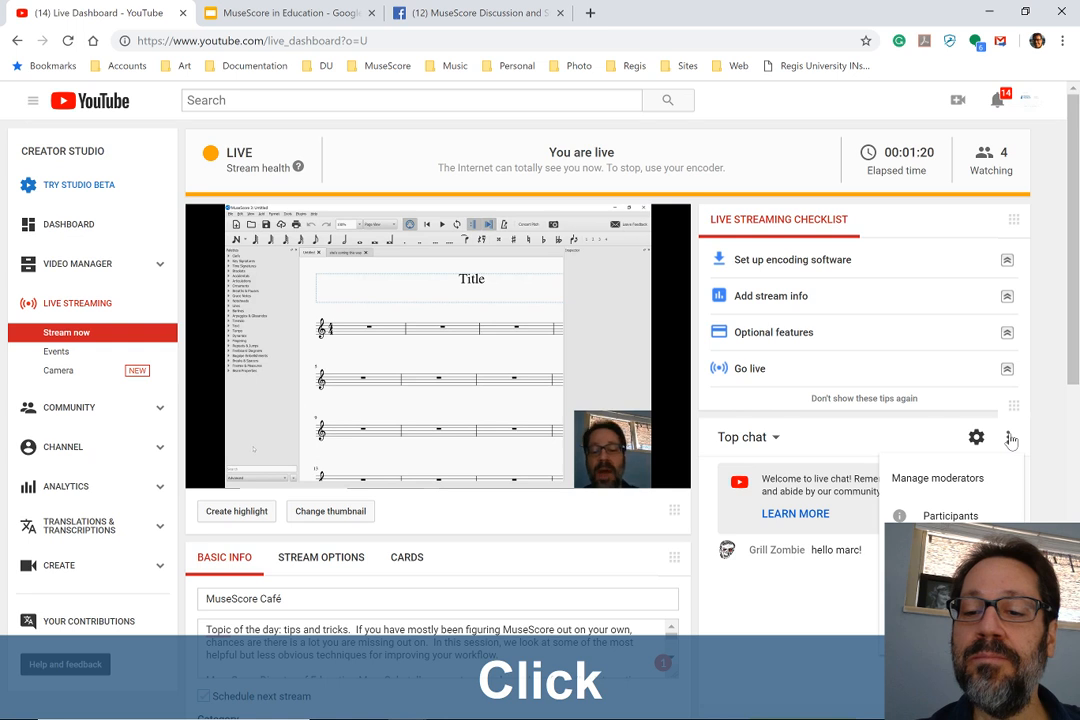
{"action": "left_click", "coordinate": [950, 554]}
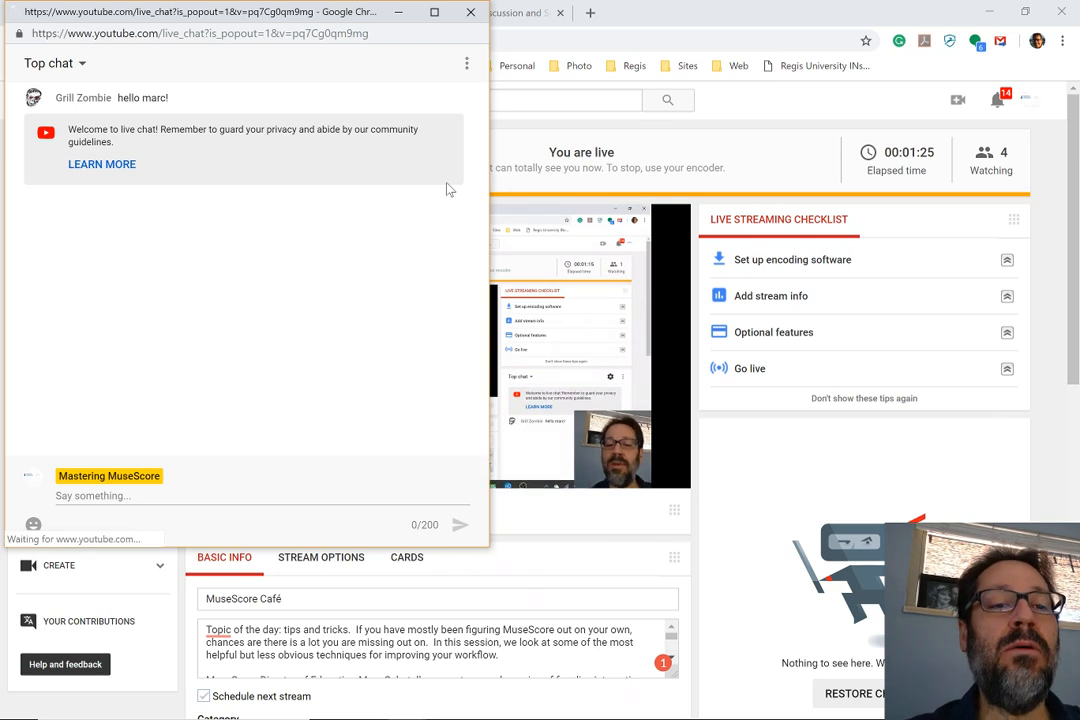
{"action": "key", "text": "alt+Tab"}
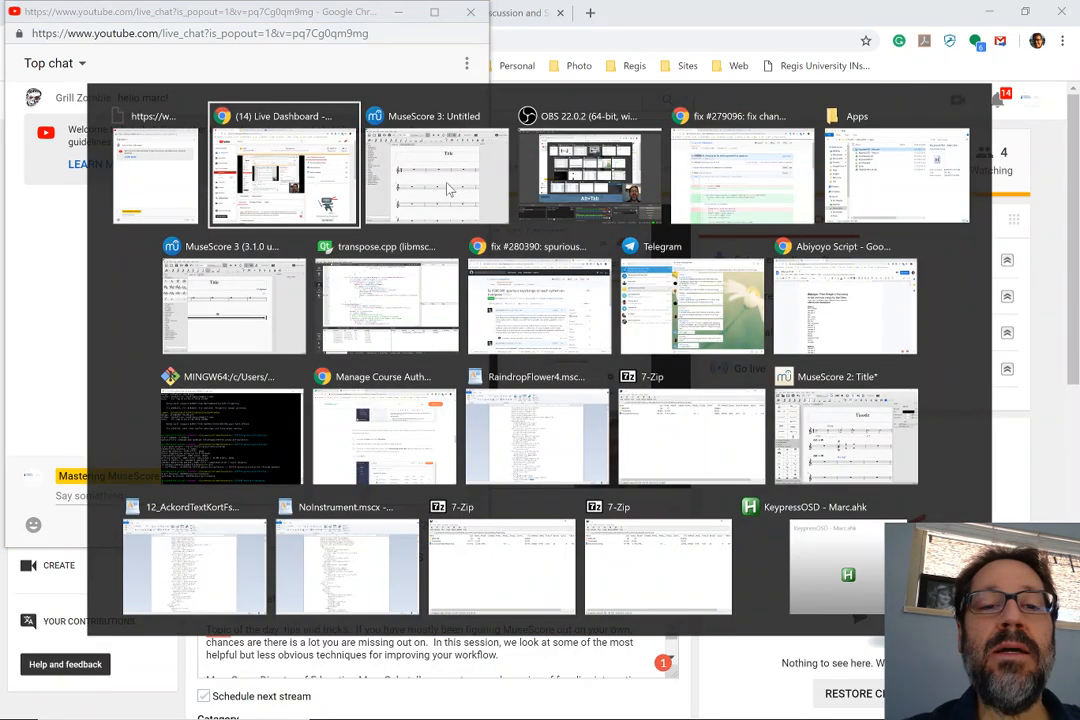
{"action": "key", "text": "alt+Tab"}
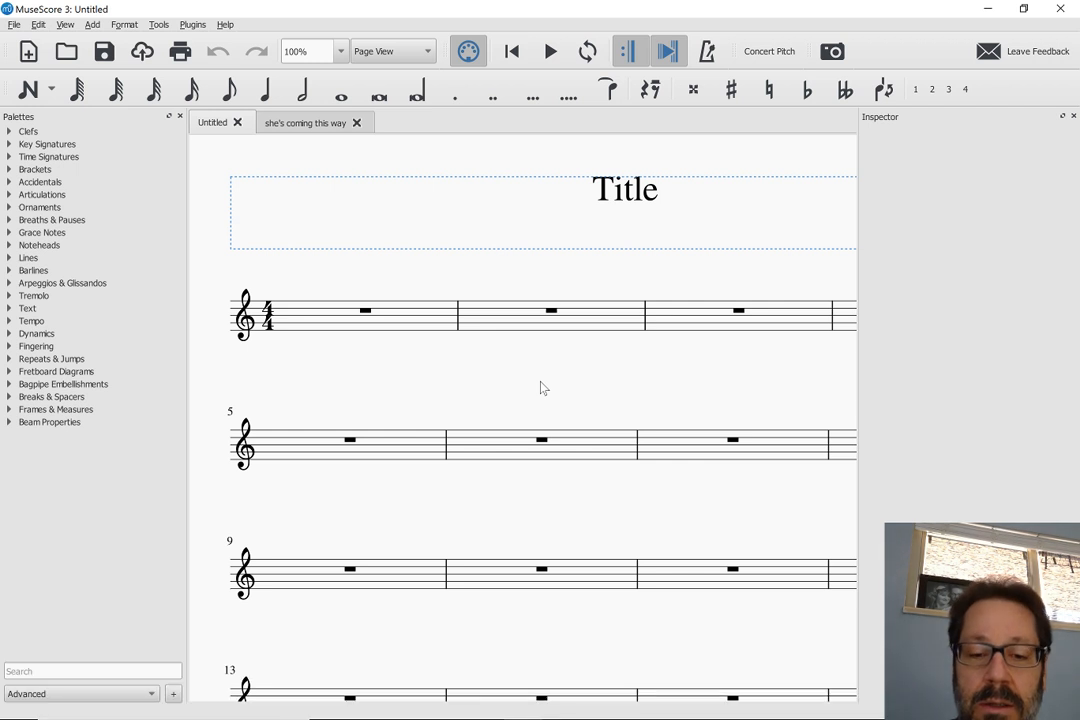
- Examine different areas of the Untitled score's first page and the context options offered on its blank space between staves
{"action": "right_click", "coordinate": [541, 387]}
{"action": "left_click", "coordinate": [447, 393]}
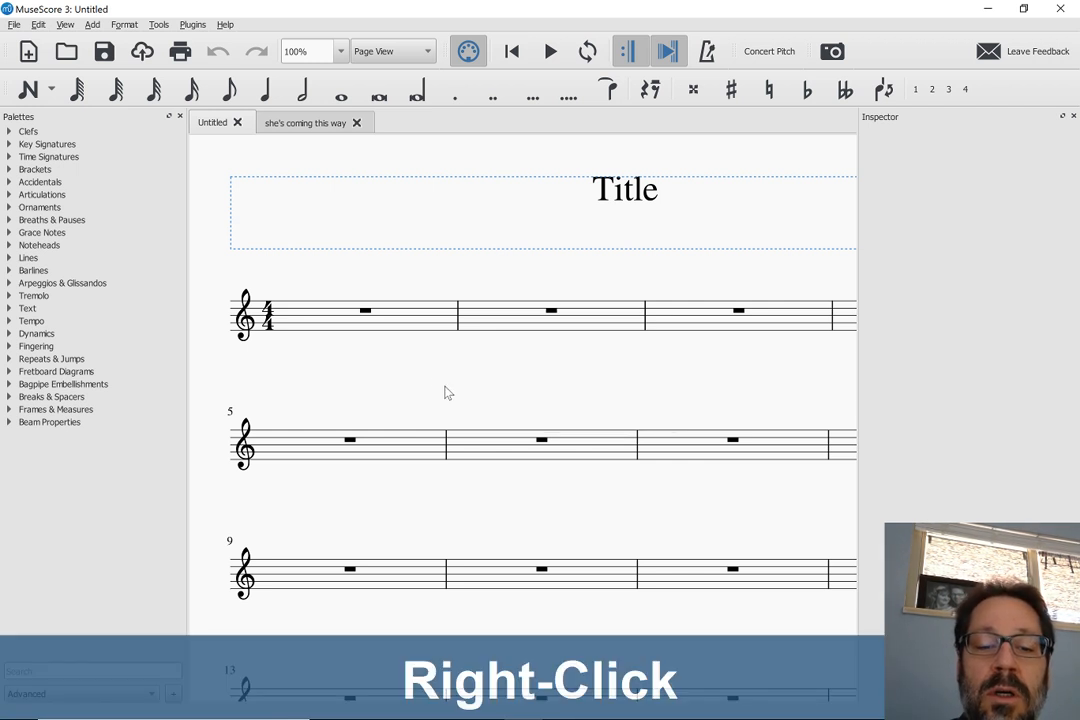
{"action": "left_click_drag", "start_coordinate": [443, 393], "coordinate": [388, 316]}
{"action": "right_click", "coordinate": [388, 316]}
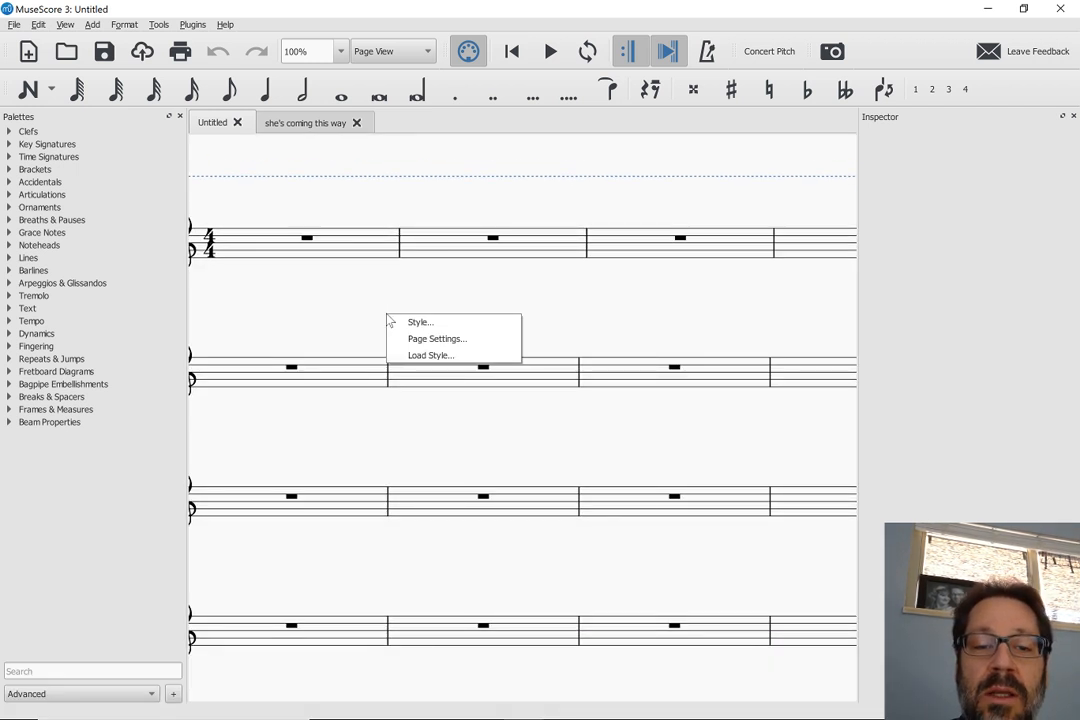
{"action": "left_click", "coordinate": [331, 297]}
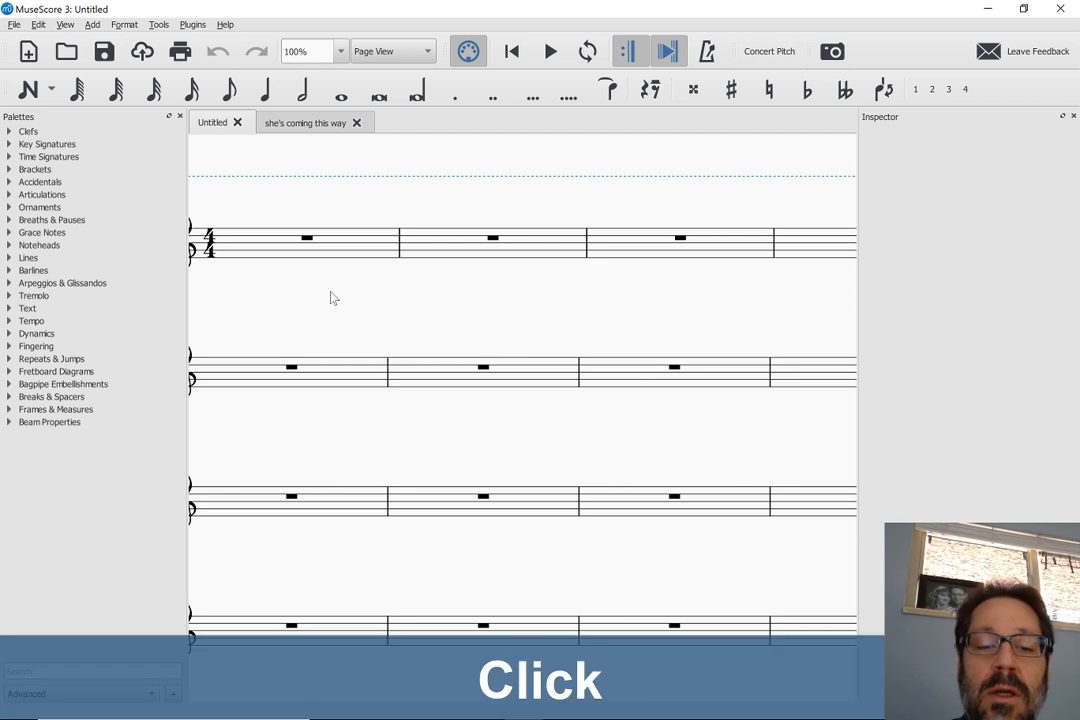
{"action": "left_click_drag", "start_coordinate": [333, 297], "coordinate": [475, 371]}
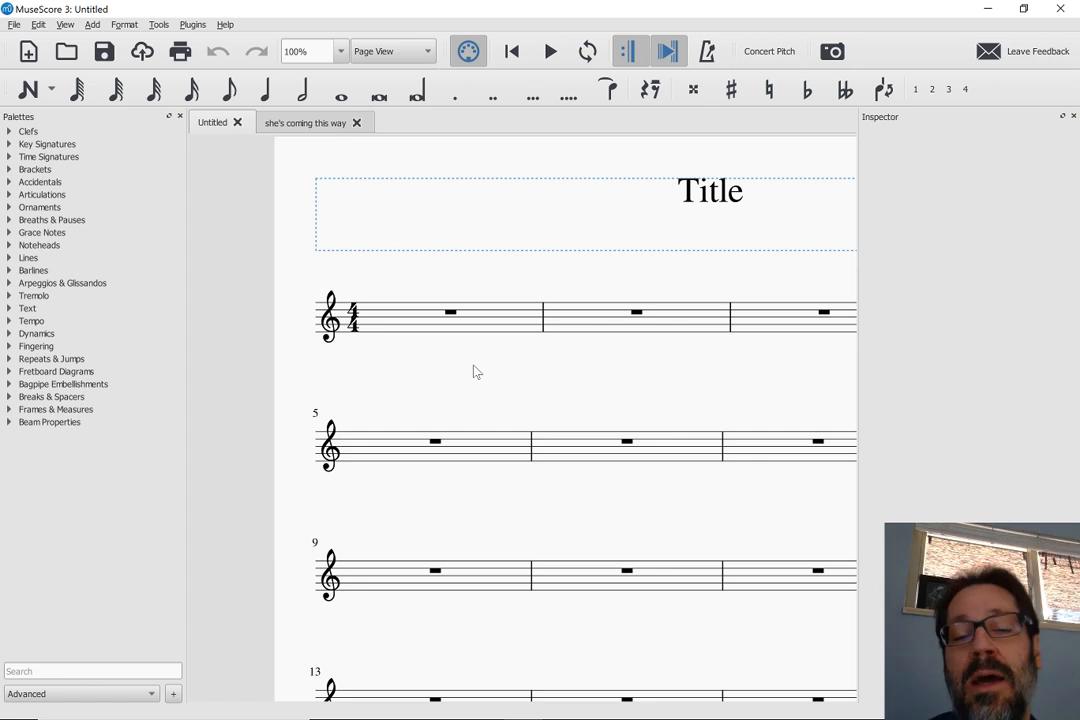
{"action": "right_click", "coordinate": [476, 371]}
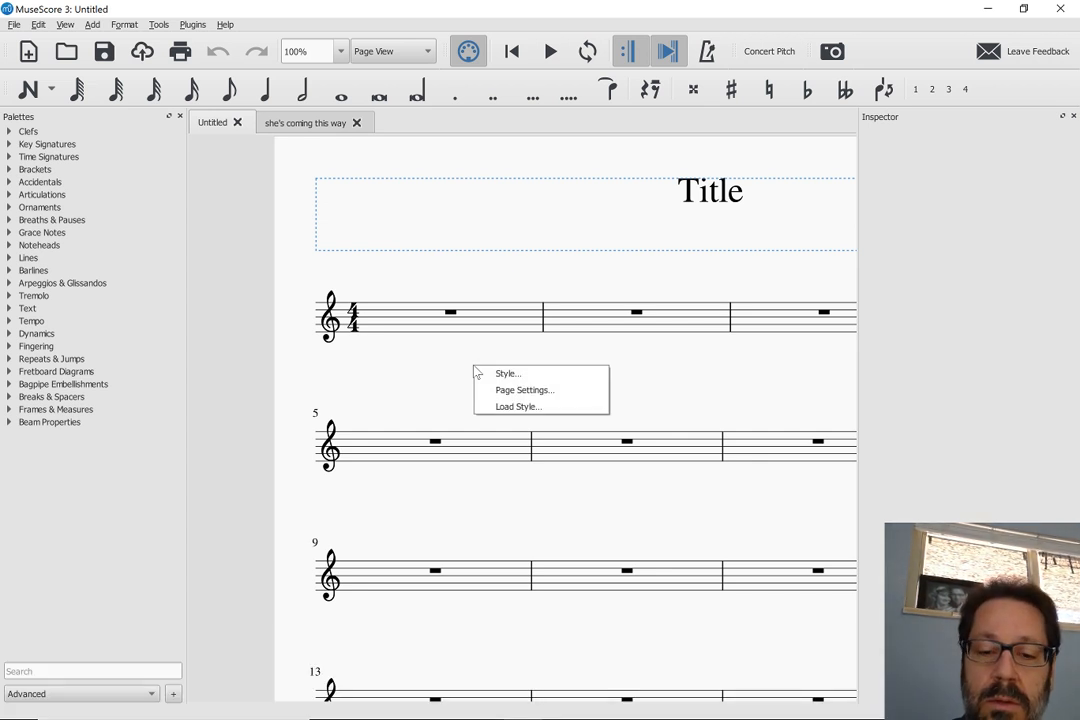
{"action": "left_click", "coordinate": [476, 371]}
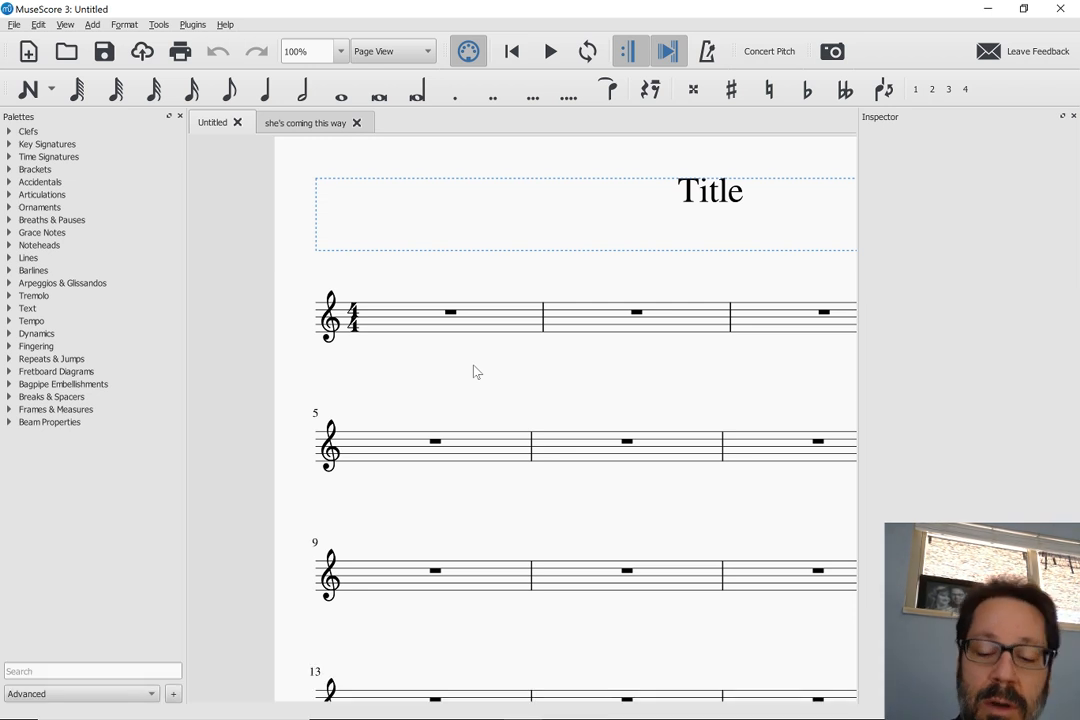
{"action": "right_click", "coordinate": [476, 371]}
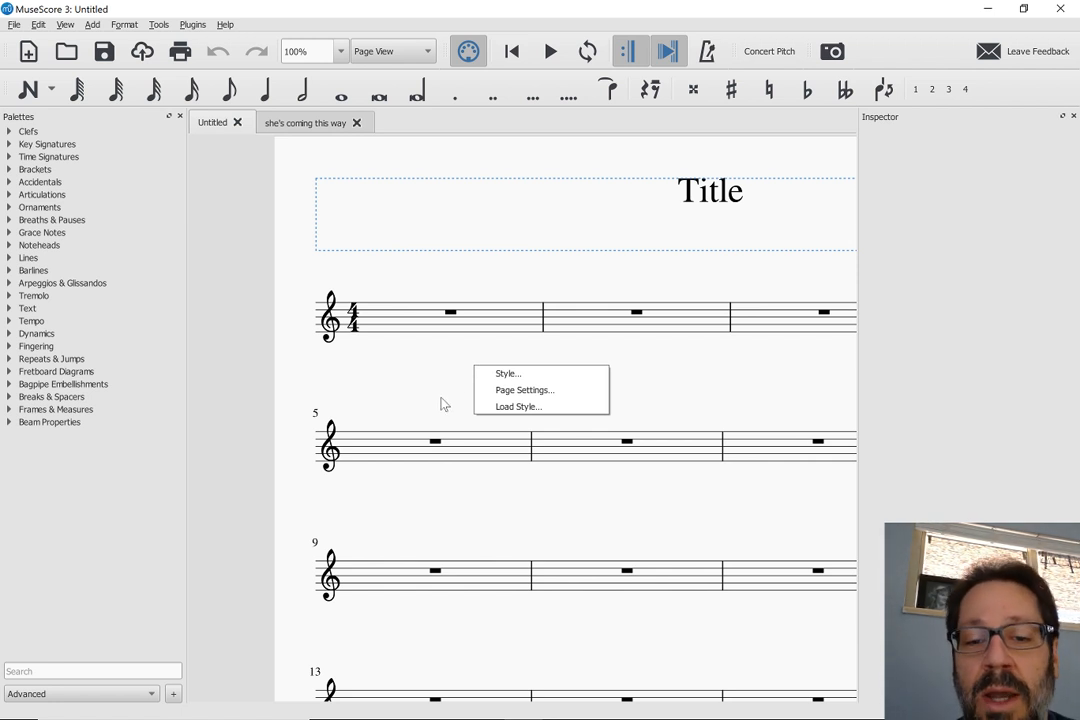
{"action": "left_click", "coordinate": [444, 404]}
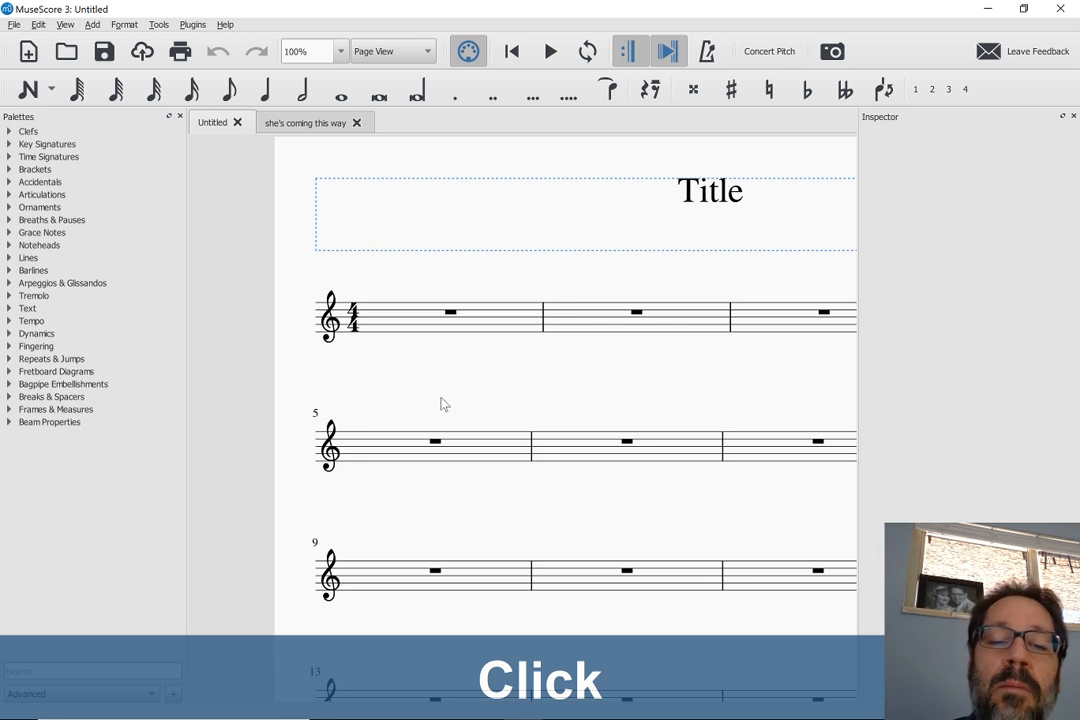
{"action": "left_click_drag", "start_coordinate": [441, 398], "coordinate": [298, 298]}
{"action": "right_click", "coordinate": [298, 298]}
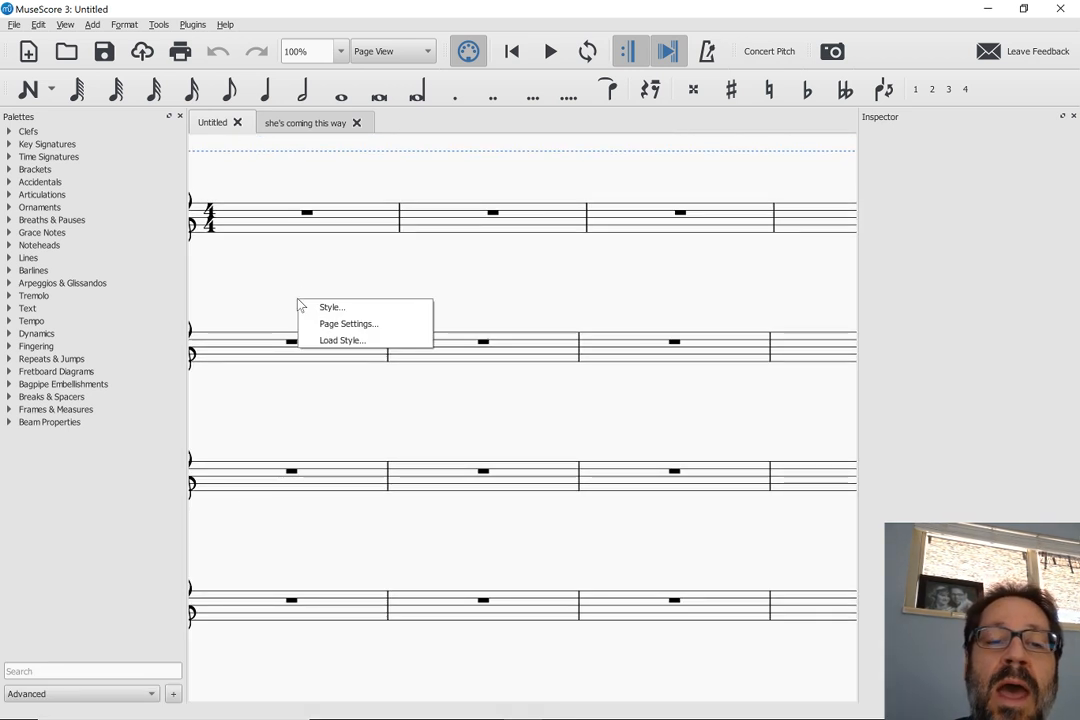
{"action": "left_click", "coordinate": [325, 260]}
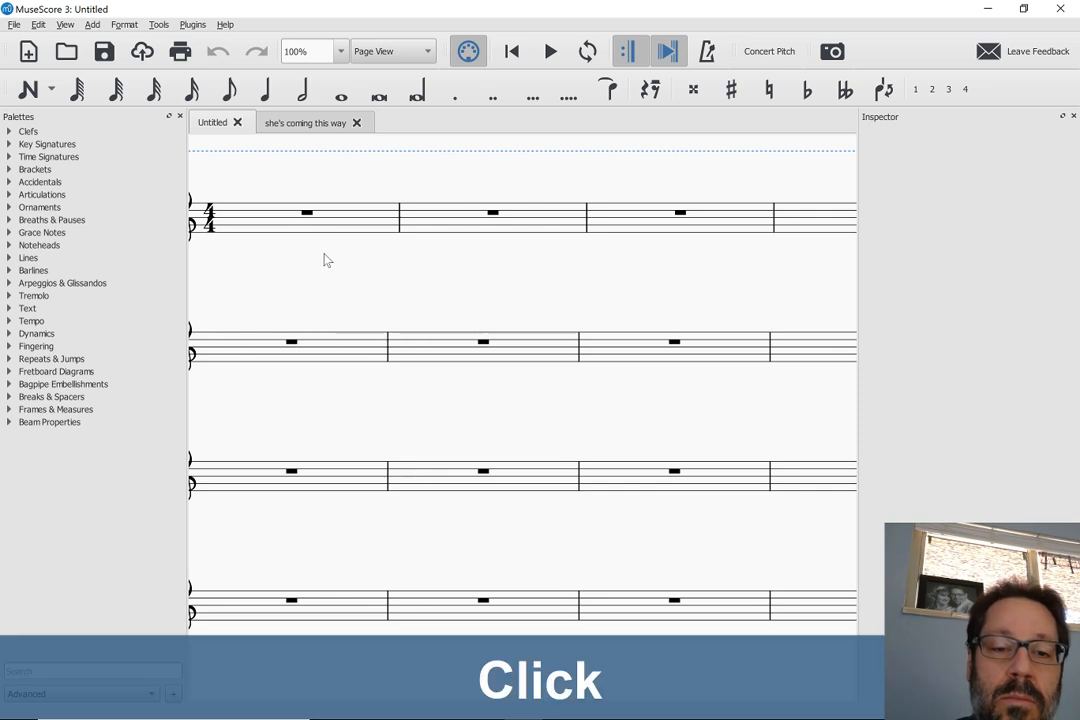
{"action": "left_click_drag", "start_coordinate": [325, 260], "coordinate": [550, 400]}
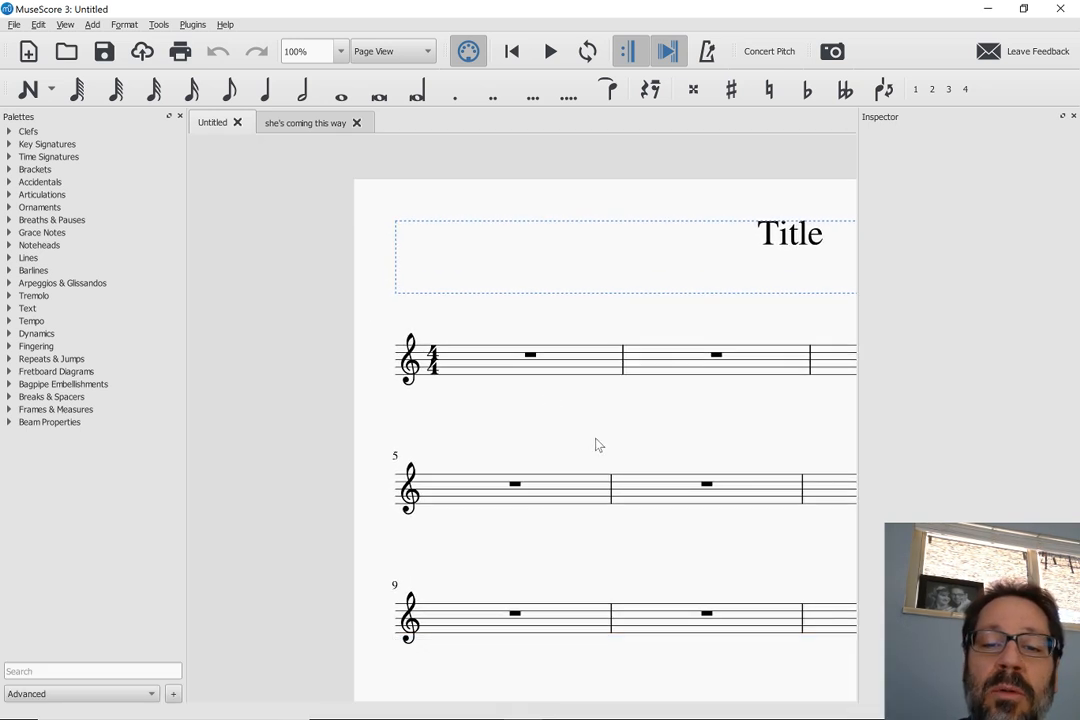
{"action": "left_click_drag", "start_coordinate": [597, 444], "coordinate": [431, 413]}
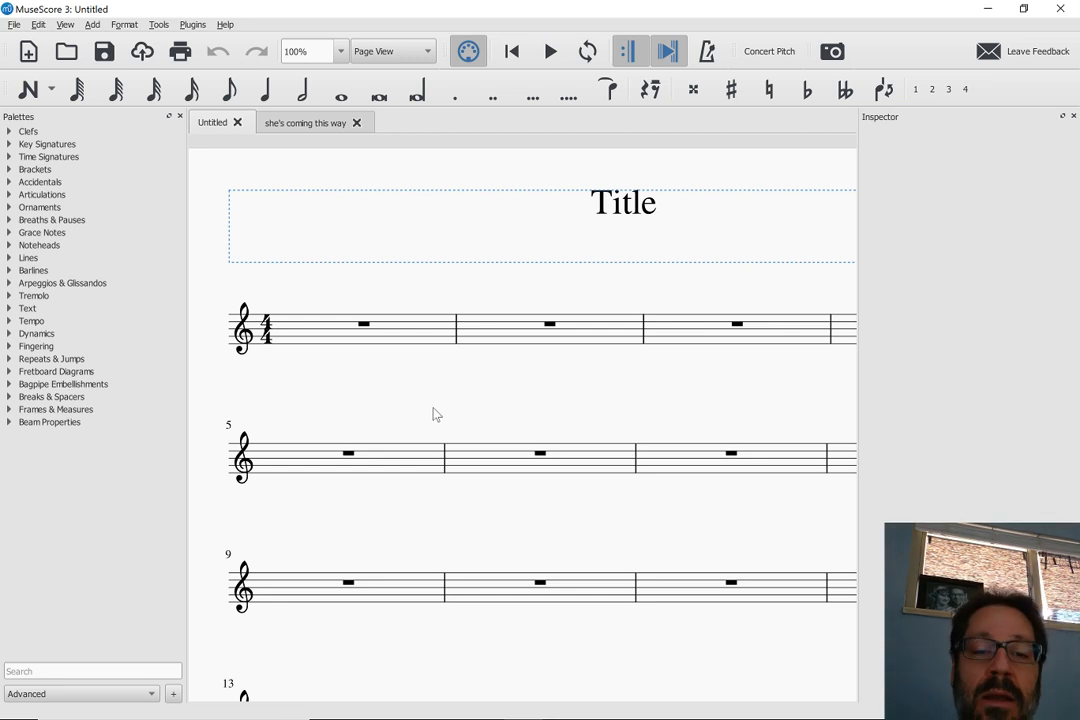
{"action": "left_click_drag", "start_coordinate": [436, 413], "coordinate": [419, 397]}
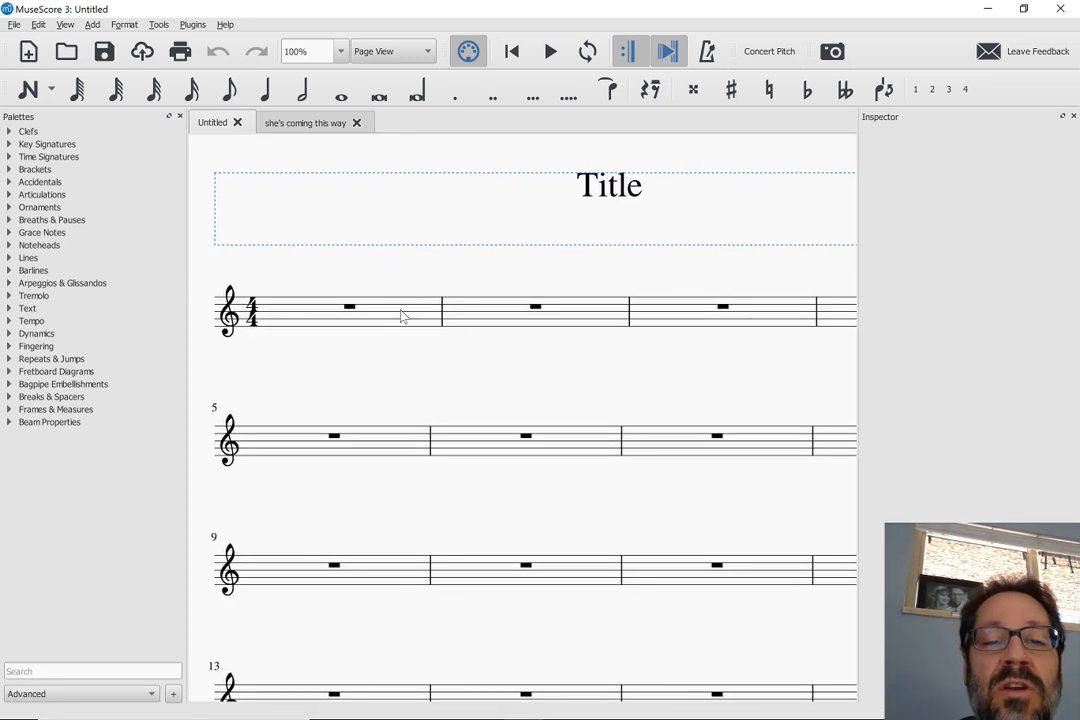
- Switch to the "she's coming this way" score and select the S1 staff's treble clef at measure 7
{"action": "left_click", "coordinate": [300, 123]}
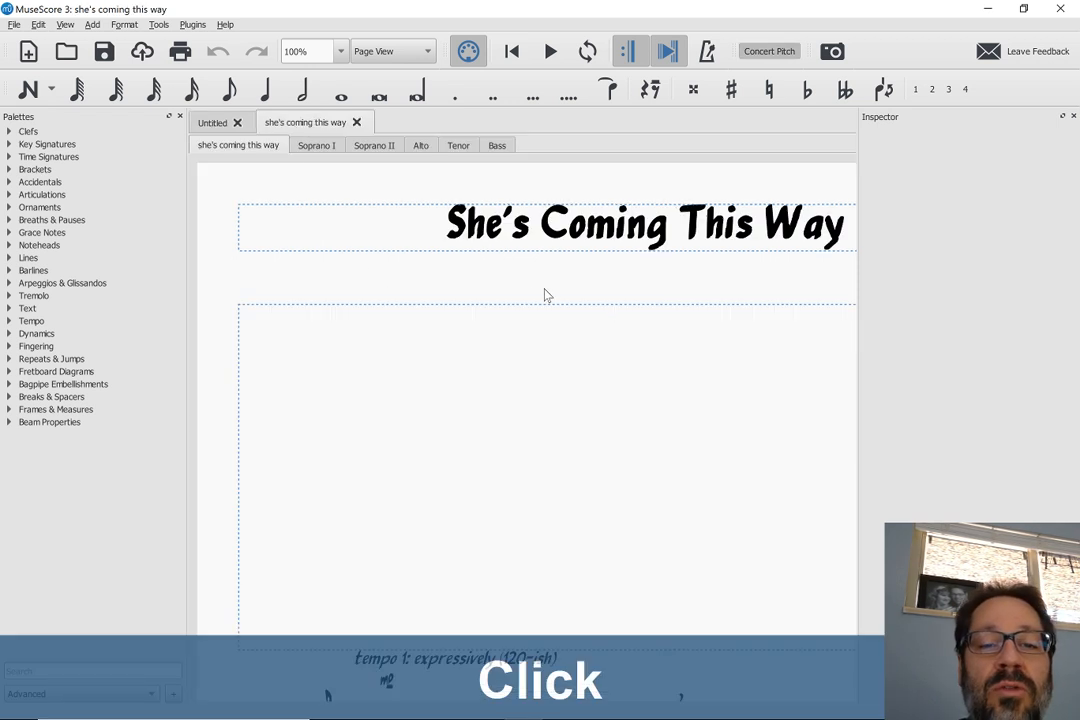
{"action": "left_click_drag", "start_coordinate": [553, 295], "coordinate": [145, 300]}
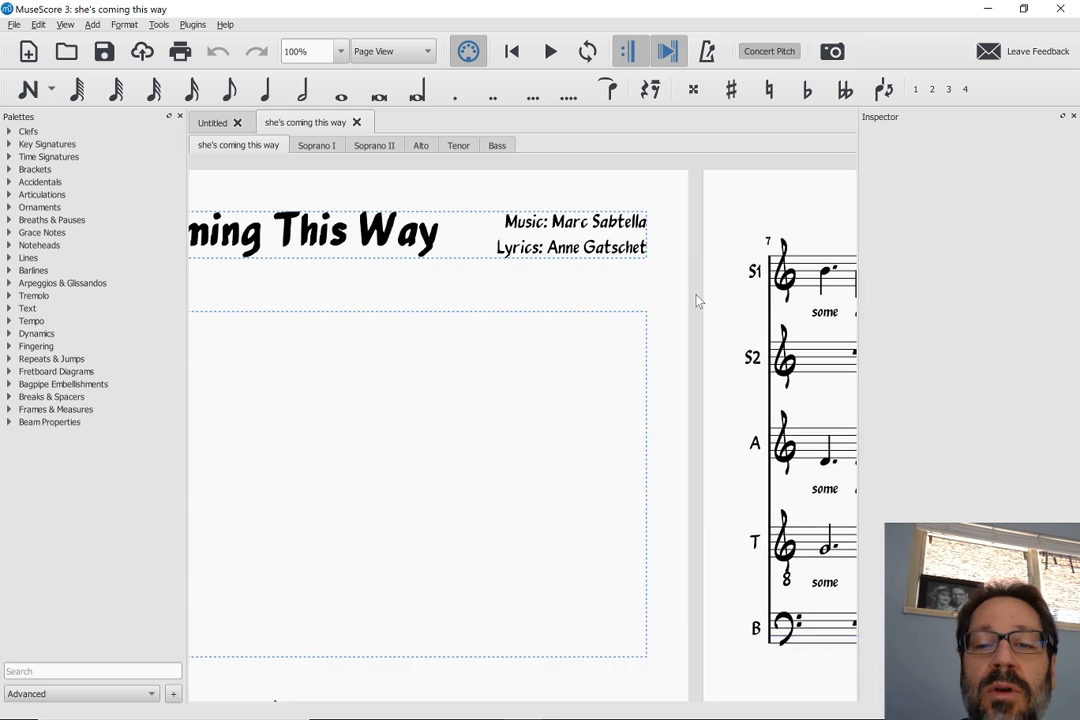
{"action": "left_click", "coordinate": [785, 285]}
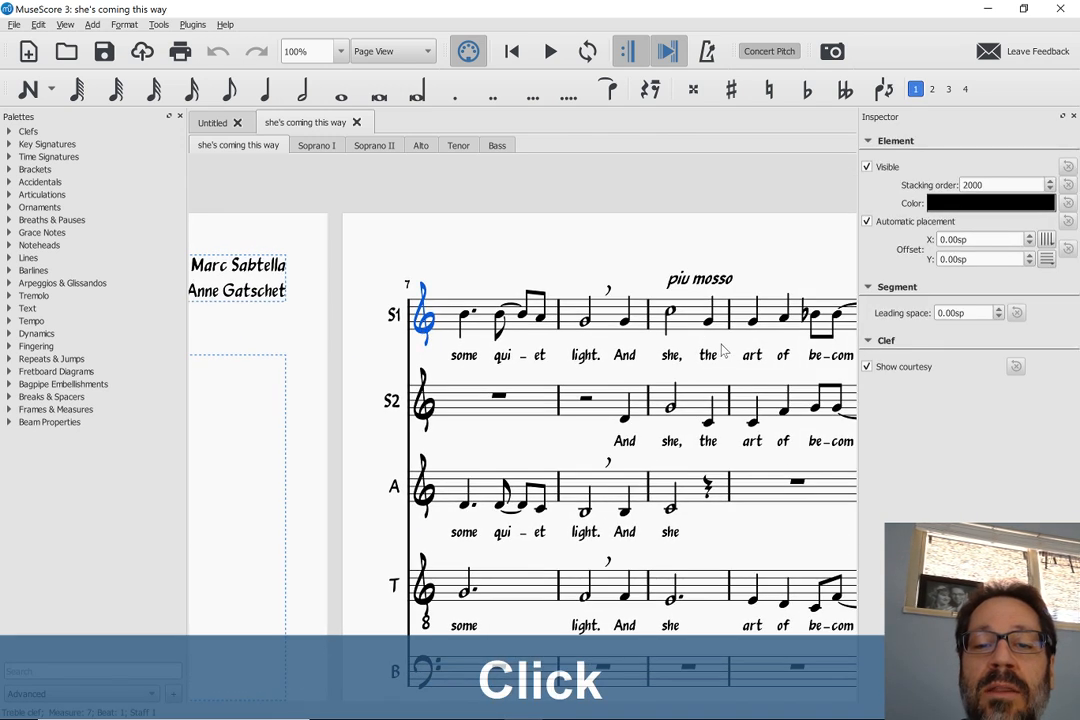
- Try to move the lyric "the" under measure 9 of the S1 staff, and undo the move
{"action": "left_click_drag", "start_coordinate": [706, 354], "coordinate": [533, 346]}
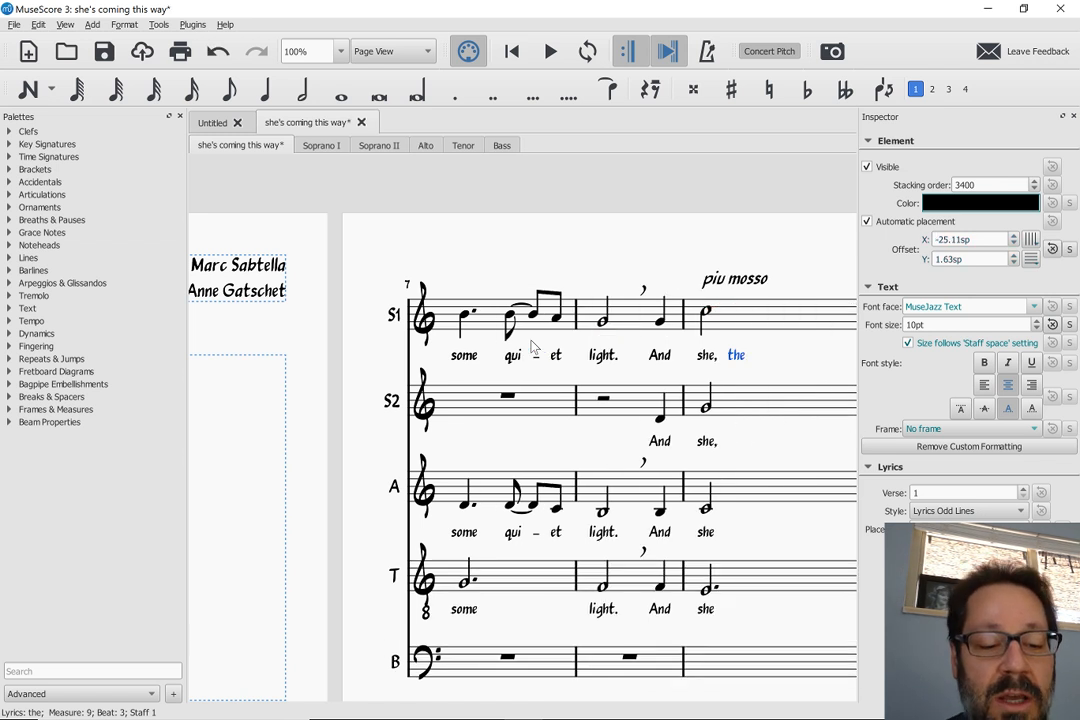
{"action": "key", "text": "ctrl+z"}
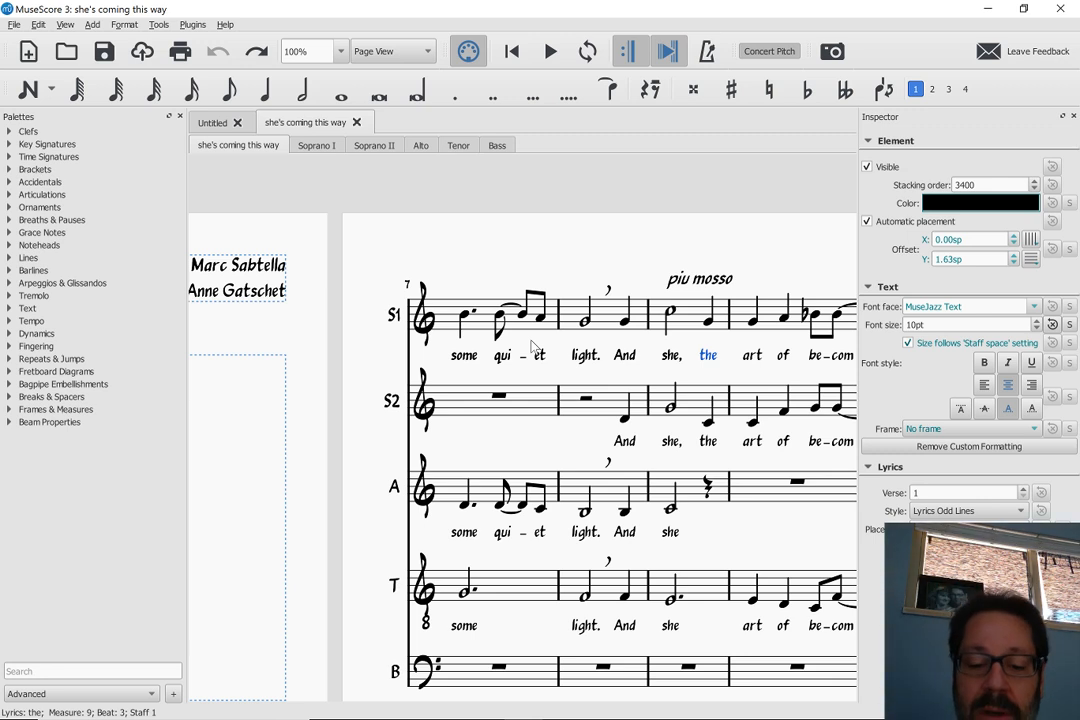
- Look over page 2 of the choral score, down to its copyright footer and back up to the first system
{"action": "scroll", "coordinate": [533, 347], "scroll_direction": "down", "scroll_amount": 5}
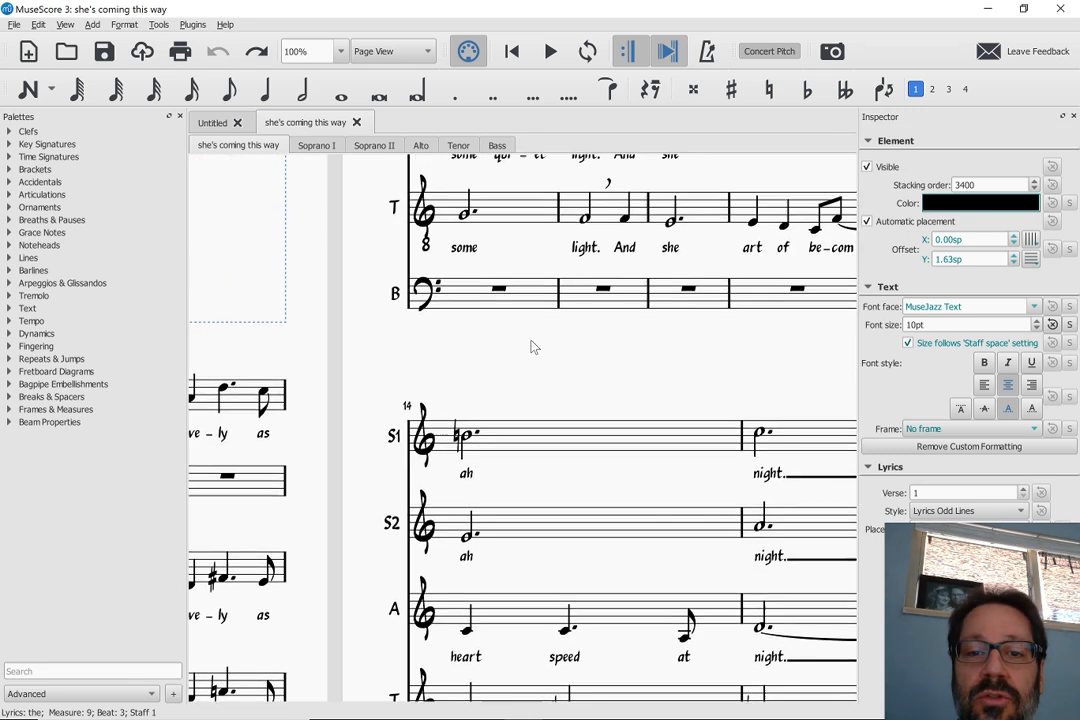
{"action": "scroll", "coordinate": [533, 347], "scroll_direction": "down", "scroll_amount": 7}
{"action": "scroll", "coordinate": [533, 347], "scroll_direction": "up", "scroll_amount": 4}
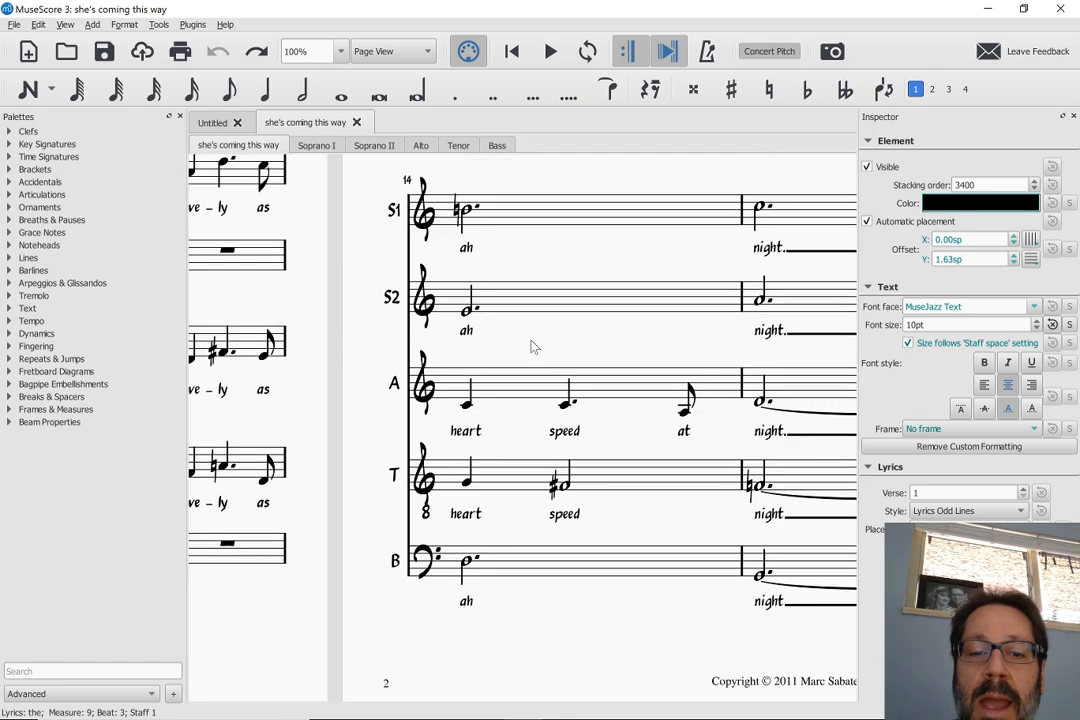
{"action": "scroll", "coordinate": [533, 347], "scroll_direction": "up", "scroll_amount": 4}
{"action": "scroll", "coordinate": [533, 347], "scroll_direction": "down", "scroll_amount": 10}
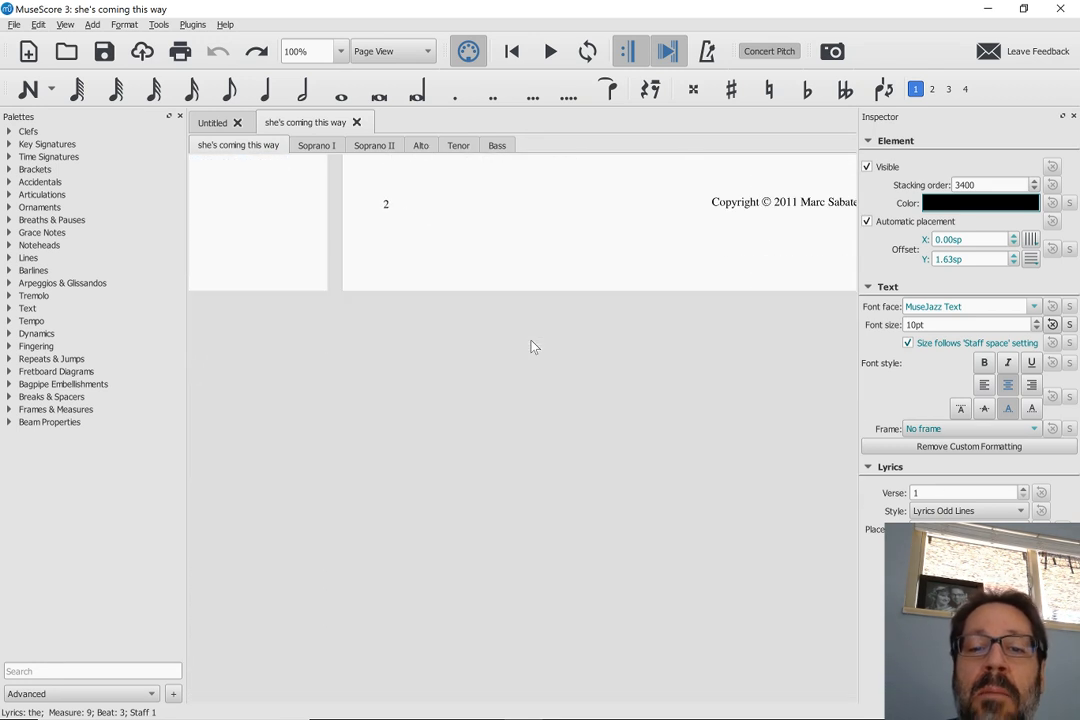
{"action": "scroll", "coordinate": [533, 347], "scroll_direction": "up", "scroll_amount": 11}
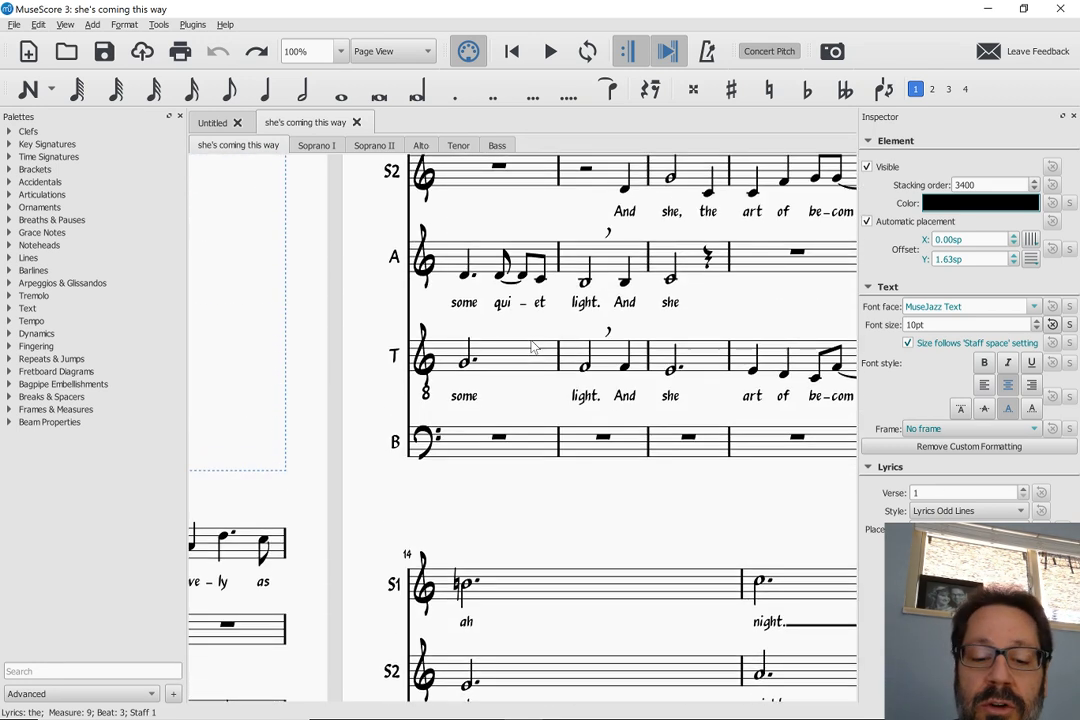
- Look across the choral score's pages in both directions, from the opening Soprano 1 measures to the system at measure 42
{"action": "scroll", "coordinate": [533, 347], "scroll_direction": "right", "scroll_amount": 10}
{"action": "scroll", "coordinate": [533, 347], "scroll_direction": "left", "scroll_amount": 1}
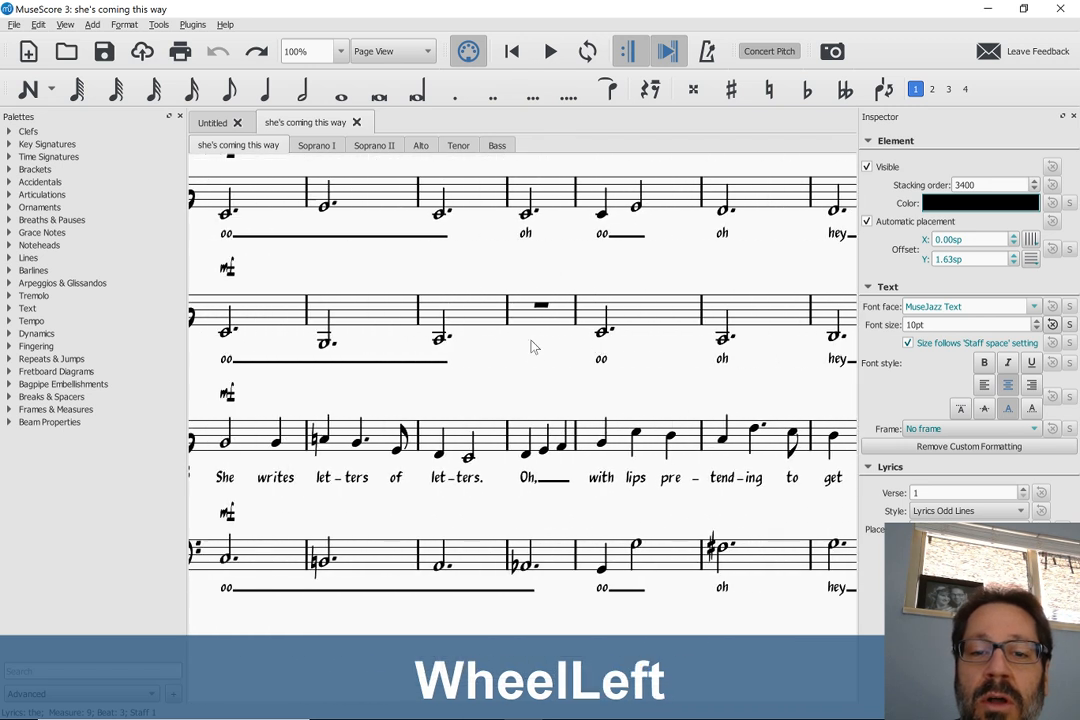
{"action": "scroll", "coordinate": [533, 347], "scroll_direction": "left", "scroll_amount": 12}
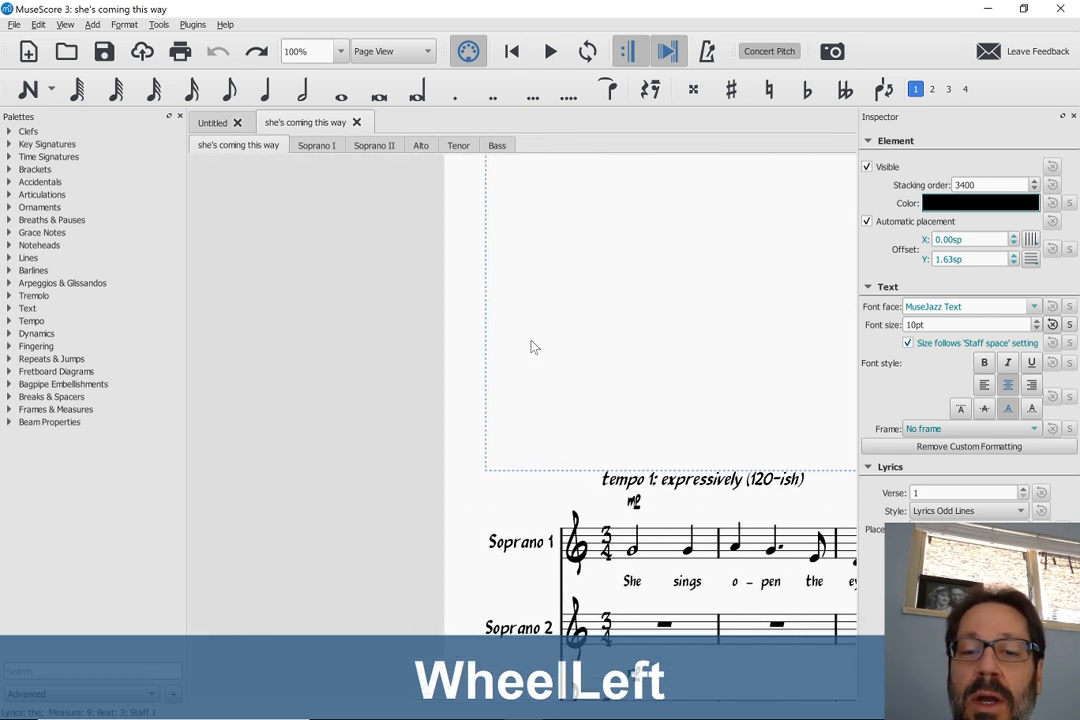
{"action": "scroll", "coordinate": [533, 347], "scroll_direction": "right", "scroll_amount": 10}
{"action": "scroll", "coordinate": [533, 346], "scroll_direction": "right", "scroll_amount": 5}
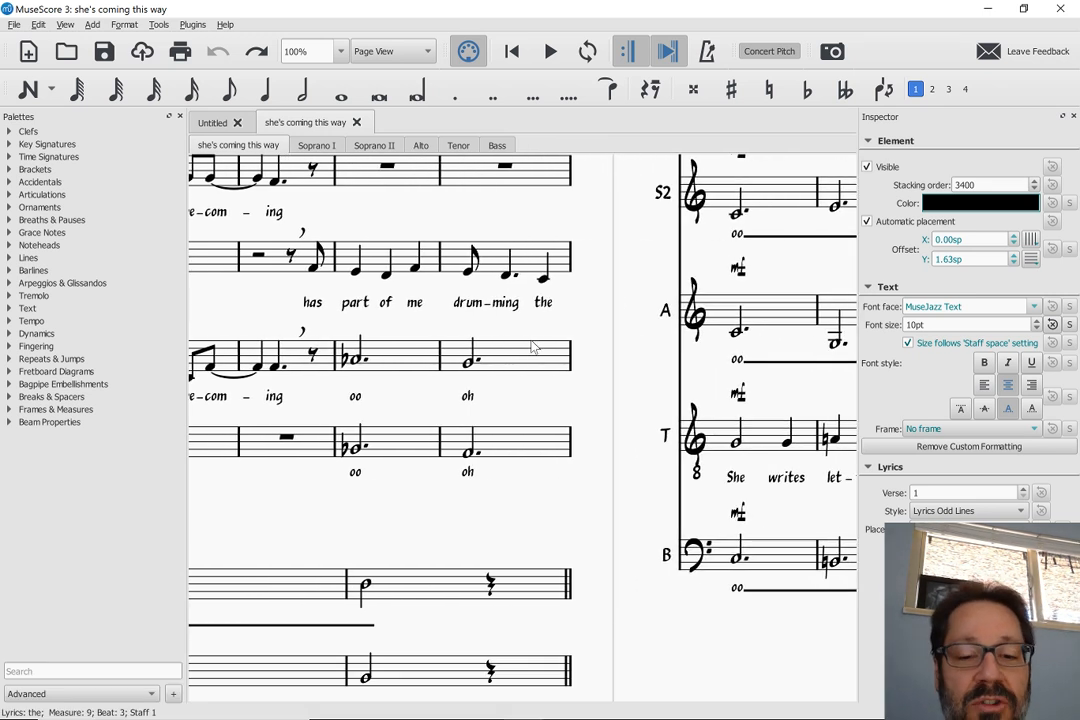
{"action": "scroll", "coordinate": [533, 346], "scroll_direction": "right", "scroll_amount": 5}
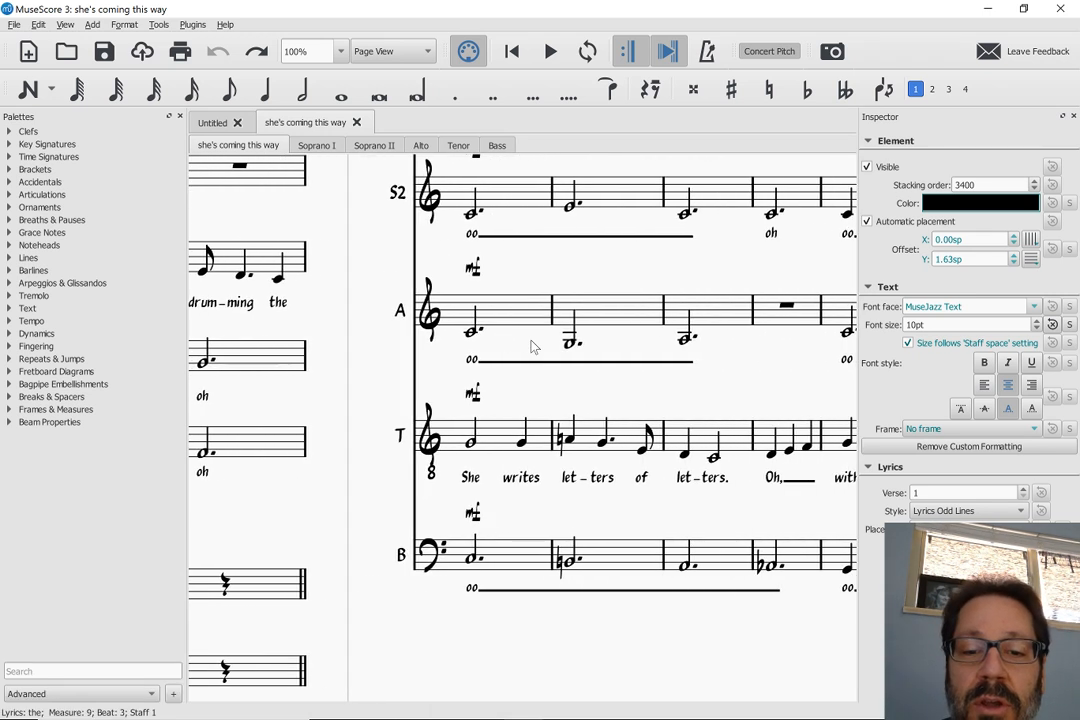
{"action": "scroll", "coordinate": [533, 346], "scroll_direction": "left", "scroll_amount": 4}
{"action": "scroll", "coordinate": [533, 346], "scroll_direction": "right", "scroll_amount": 2}
{"action": "scroll", "coordinate": [533, 346], "scroll_direction": "left", "scroll_amount": 18}
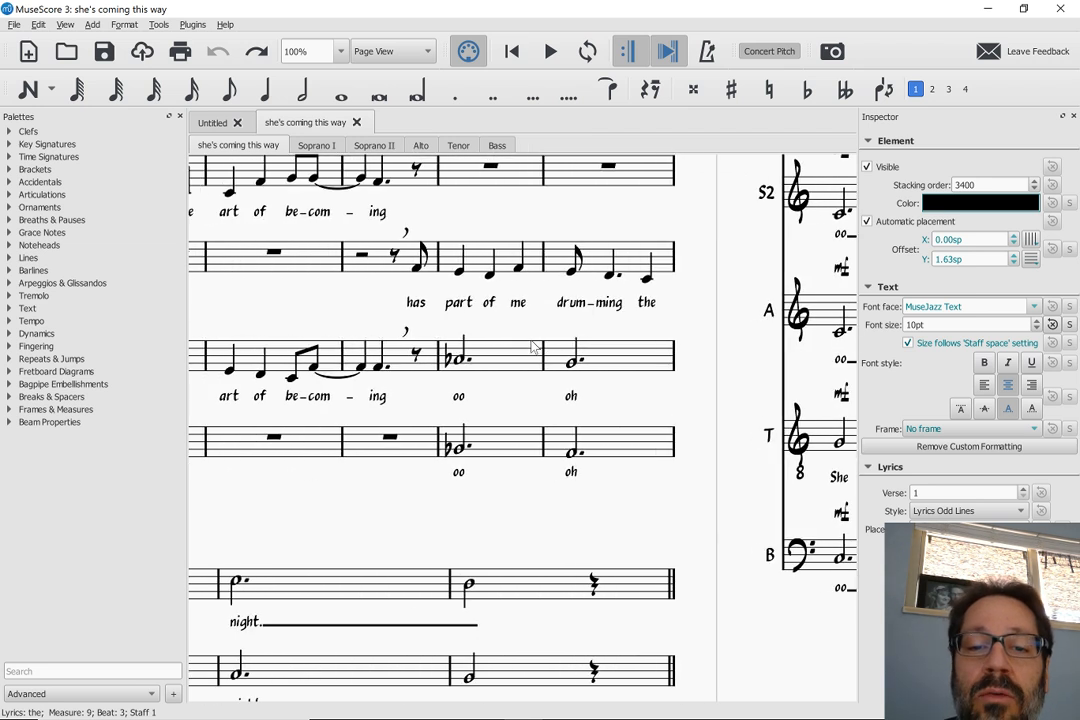
{"action": "scroll", "coordinate": [533, 346], "scroll_direction": "right", "scroll_amount": 20}
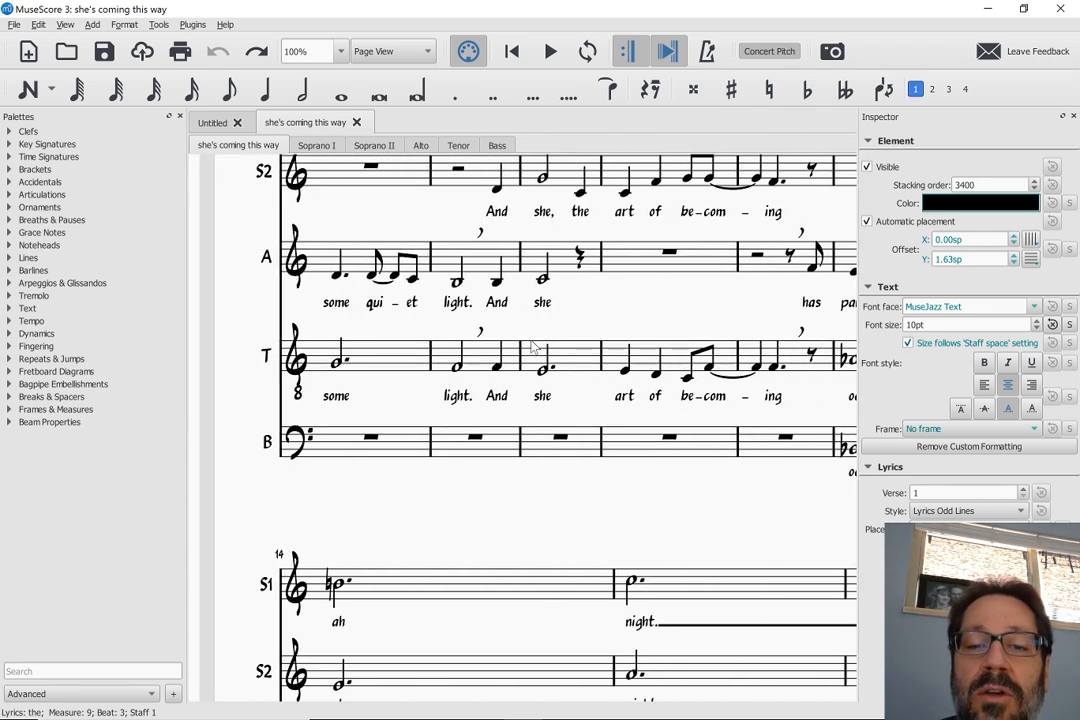
{"action": "scroll", "coordinate": [533, 346], "scroll_direction": "right", "scroll_amount": 15}
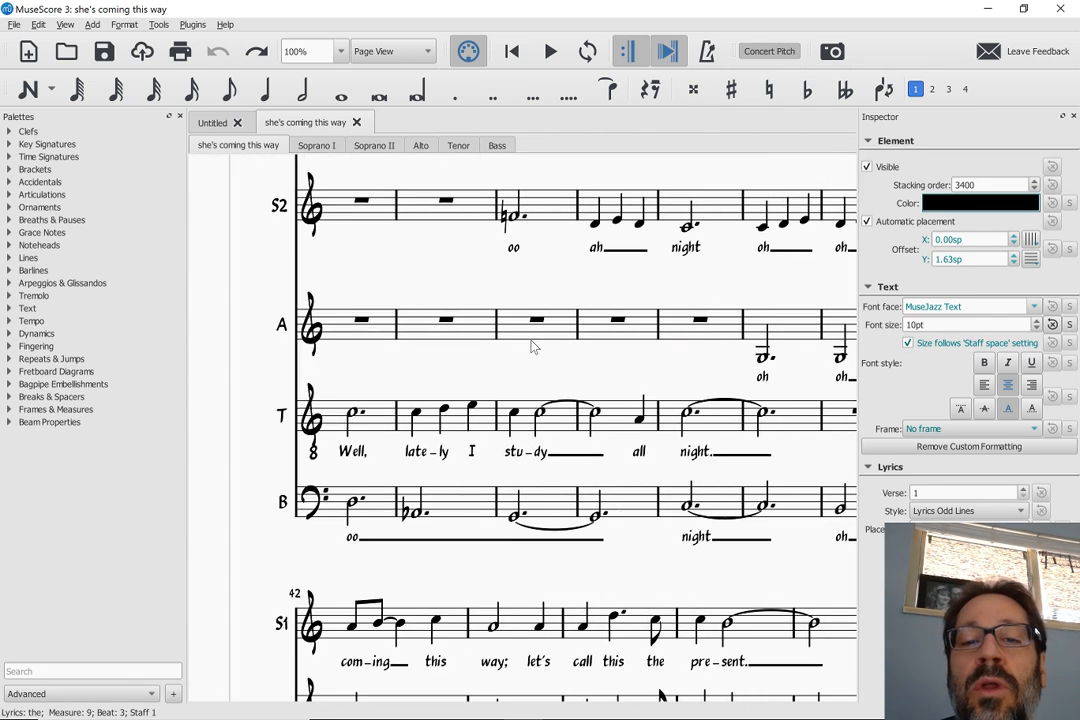
- Page back through the choral score from the system at measure 42 to the title page
{"action": "scroll", "coordinate": [533, 346], "scroll_direction": "left", "scroll_amount": 12}
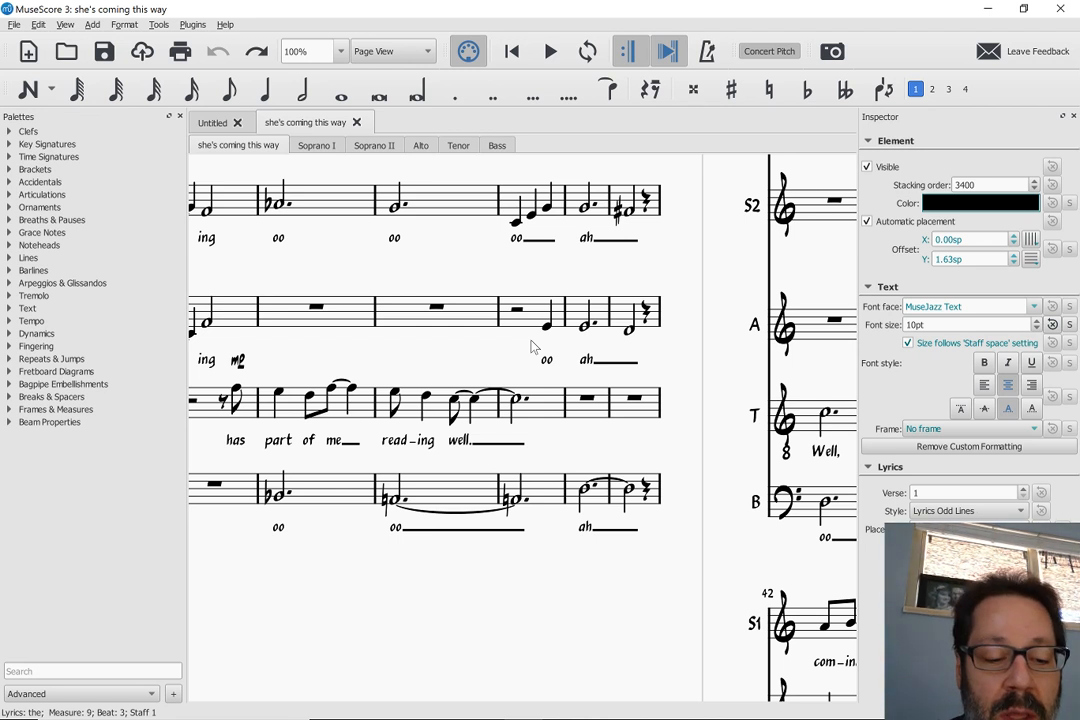
{"action": "key", "text": "Page_Up"}
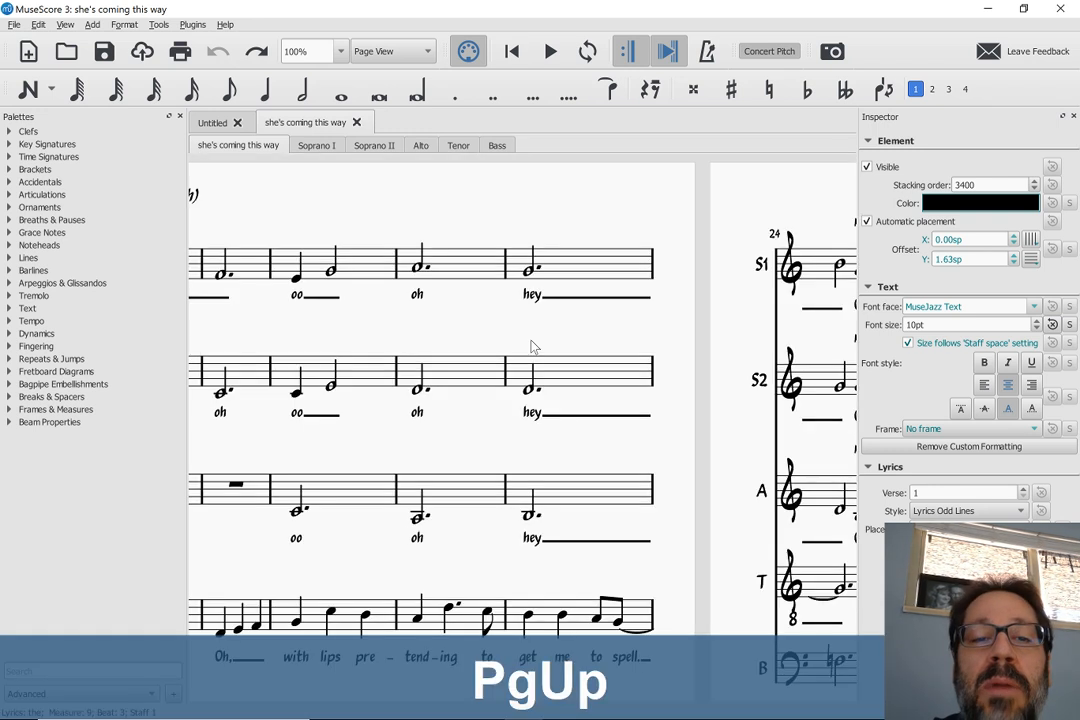
{"action": "key", "text": "Page_Up"}
{"action": "key", "text": "Page_Up"}
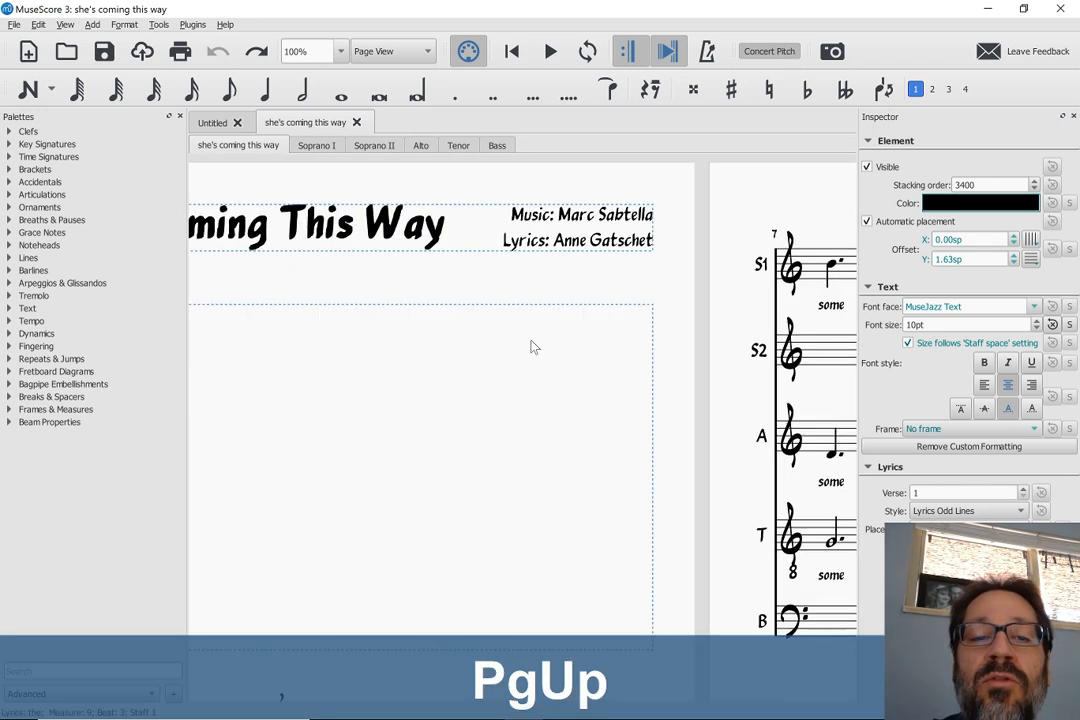
{"action": "key", "text": "Page_Up"}
- Page forward through the choral score from the title page, past rehearsal mark A and on beyond measure 70
{"action": "key", "text": "Page_Down"}
{"action": "key", "text": "Page_Down"}
{"action": "key", "text": "Page_Down"}
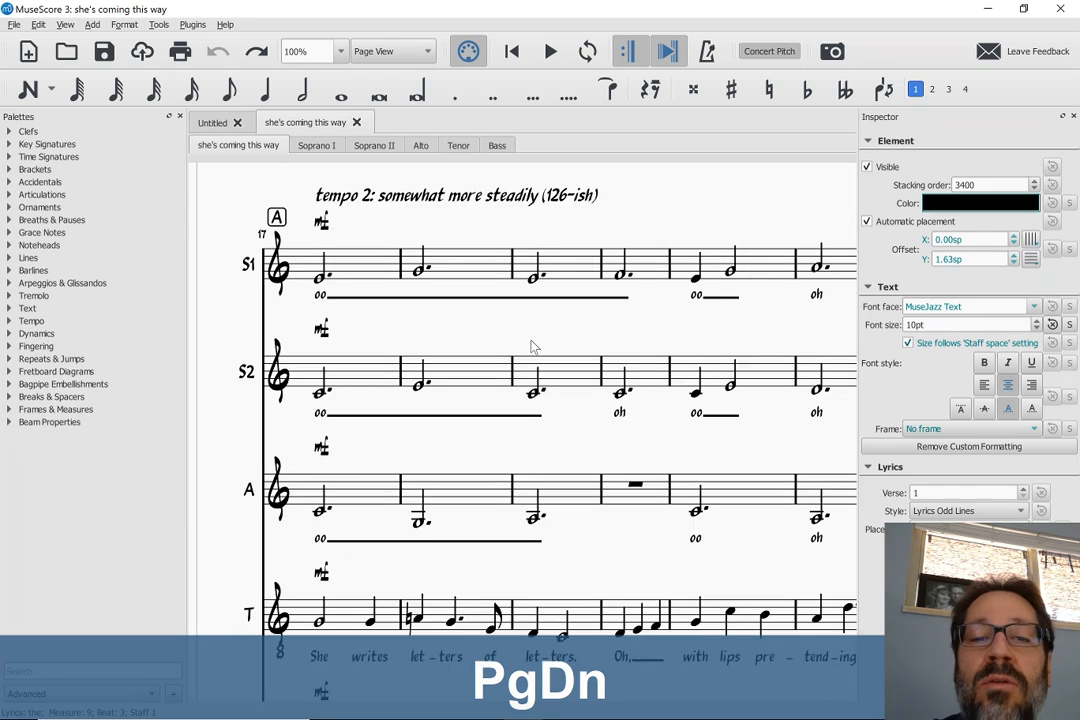
{"action": "key", "text": "Page_Down"}
{"action": "key", "text": "Page_Down"}
{"action": "key", "text": "Page_Down"}
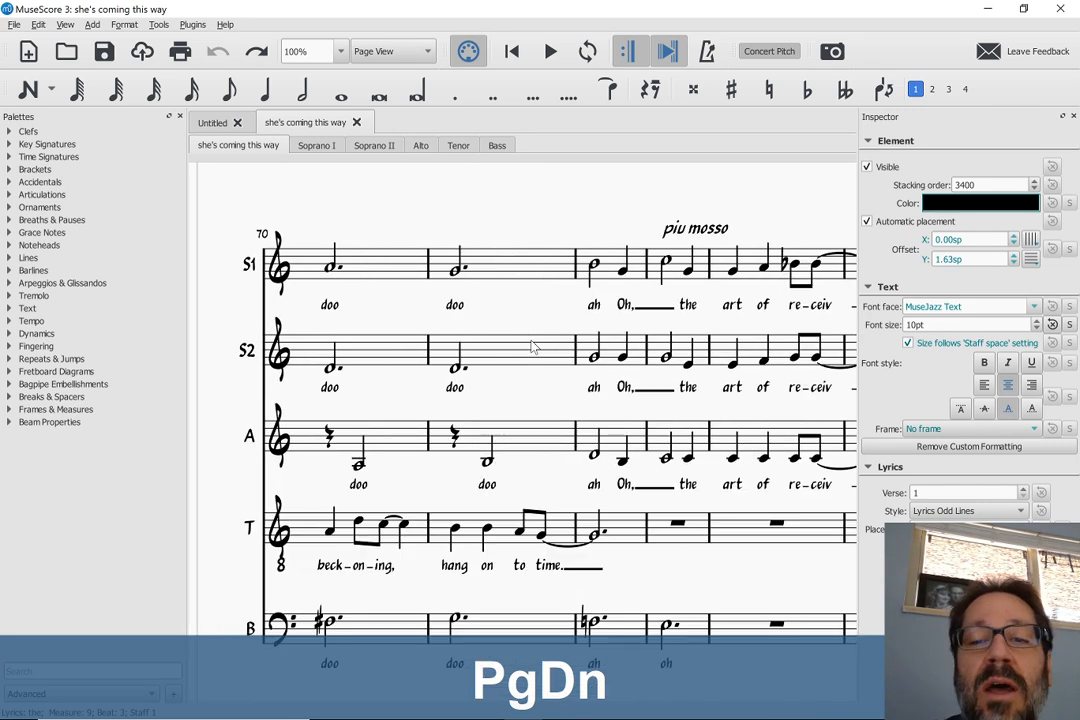
{"action": "key", "text": "Page_Down"}
- Page back to the beginning of the choral score, and jump to its last page at measure 159
{"action": "key", "text": "Page_Up"}
{"action": "key", "text": "Page_Up"}
{"action": "key", "text": "Page_Up"}
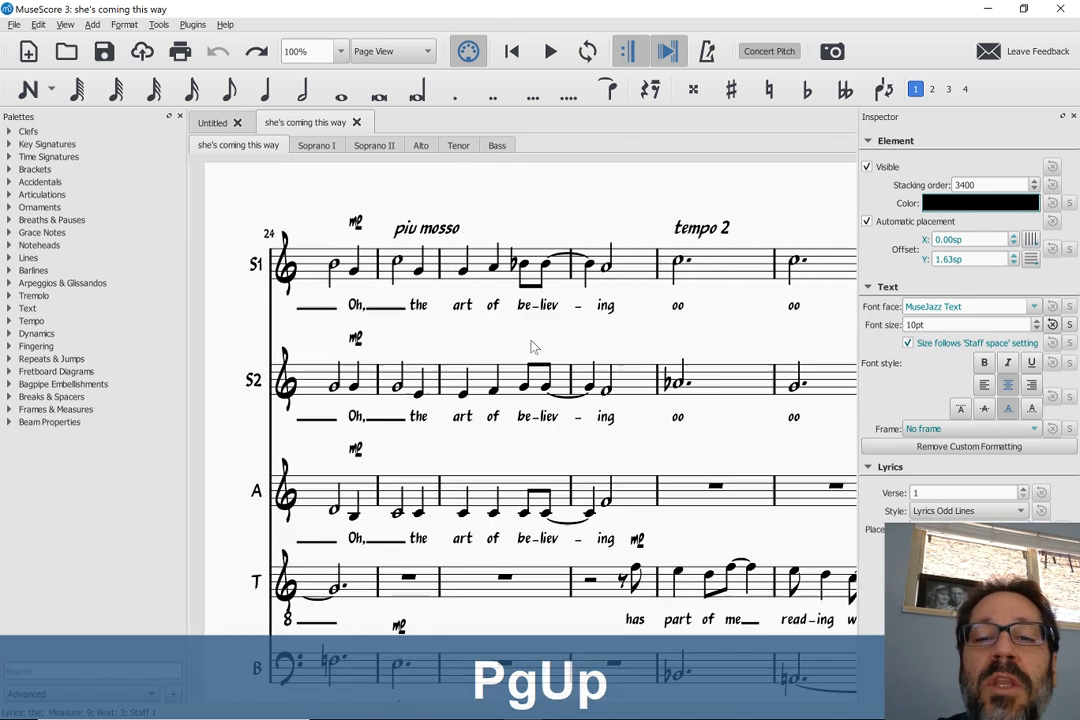
{"action": "key", "text": "Page_Up"}
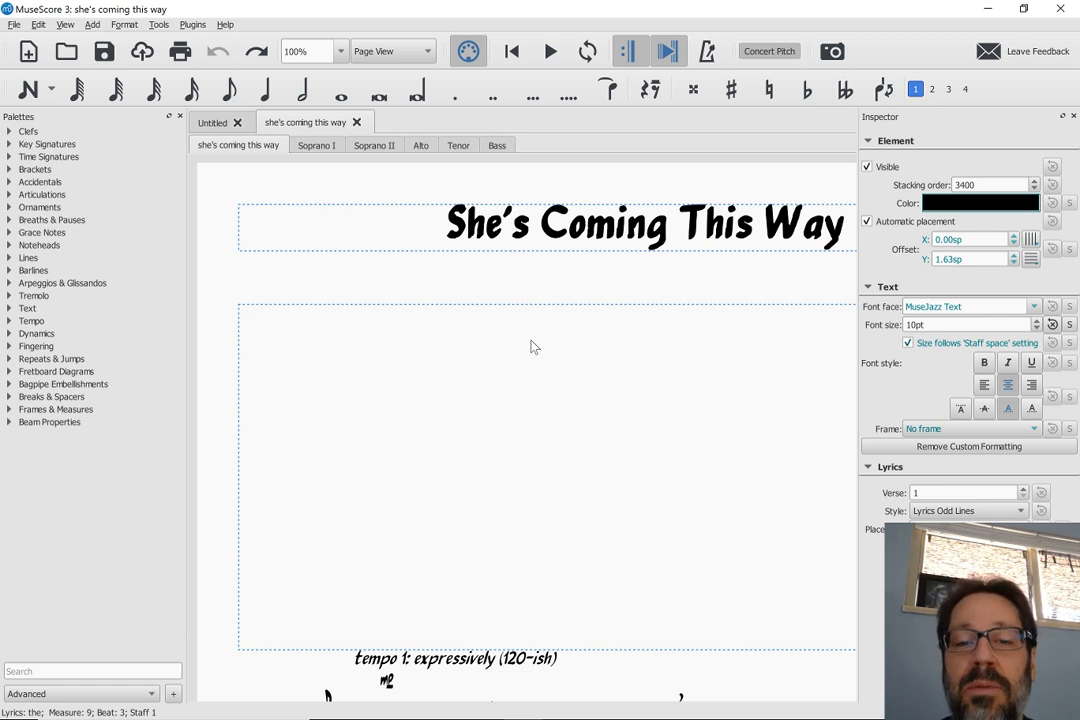
{"action": "key", "text": "End"}
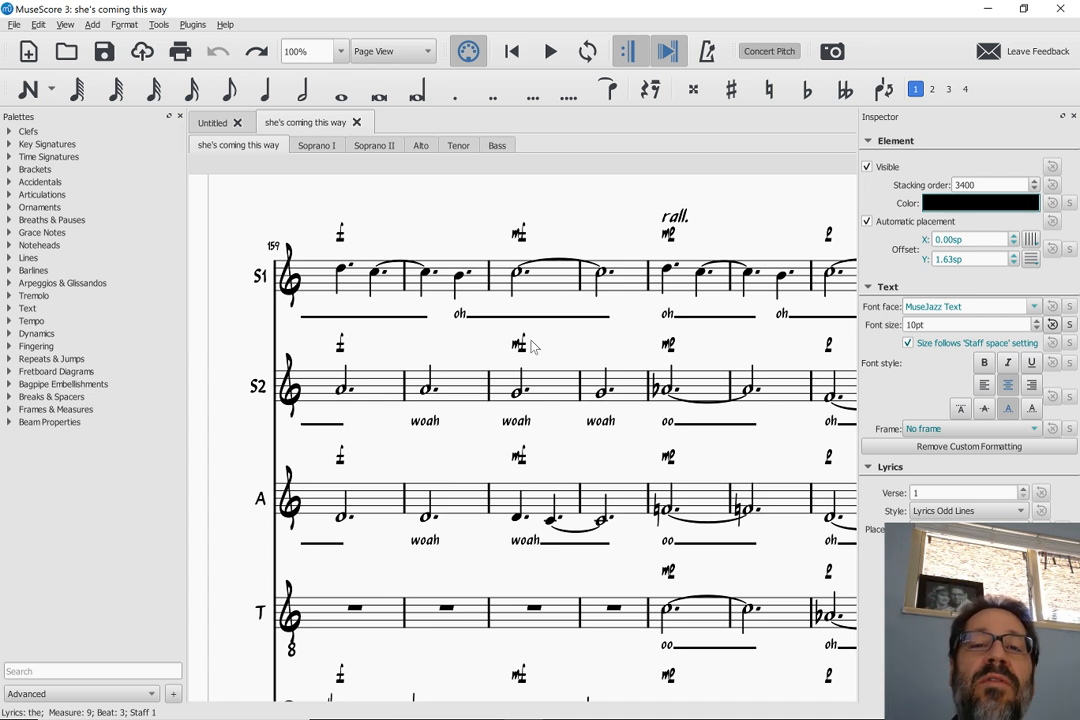
- Set the score zoom to 50% and look back across the pages from the final system to the title page
{"action": "left_click", "coordinate": [398, 55]}
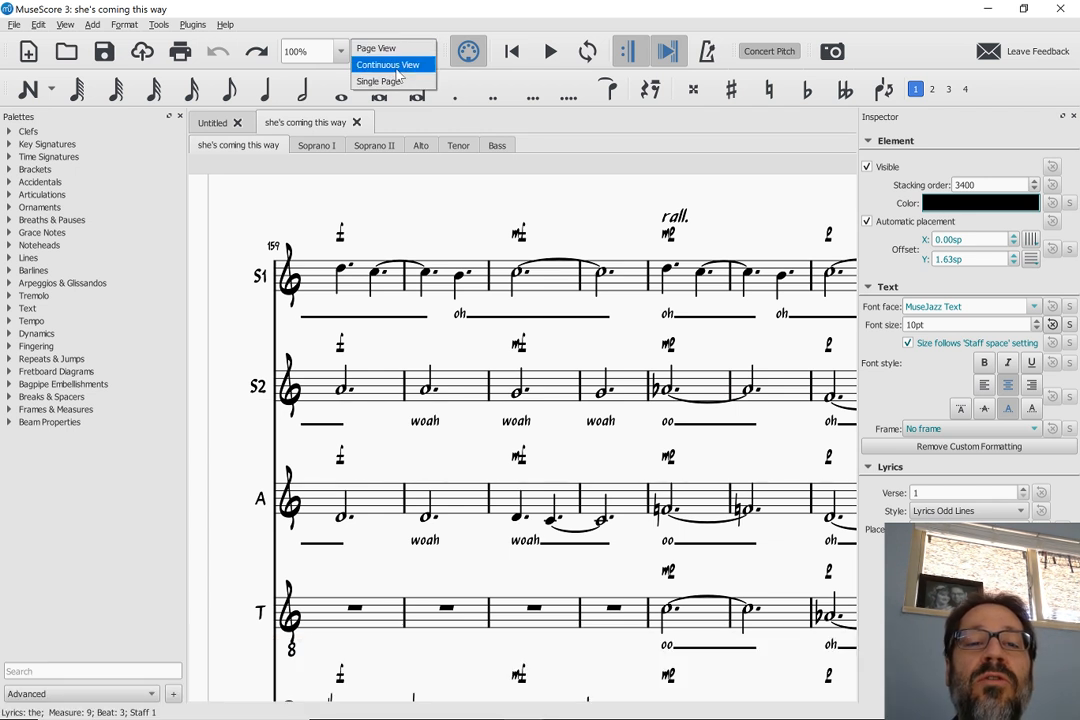
{"action": "left_click", "coordinate": [333, 168]}
{"action": "left_click", "coordinate": [333, 168]}
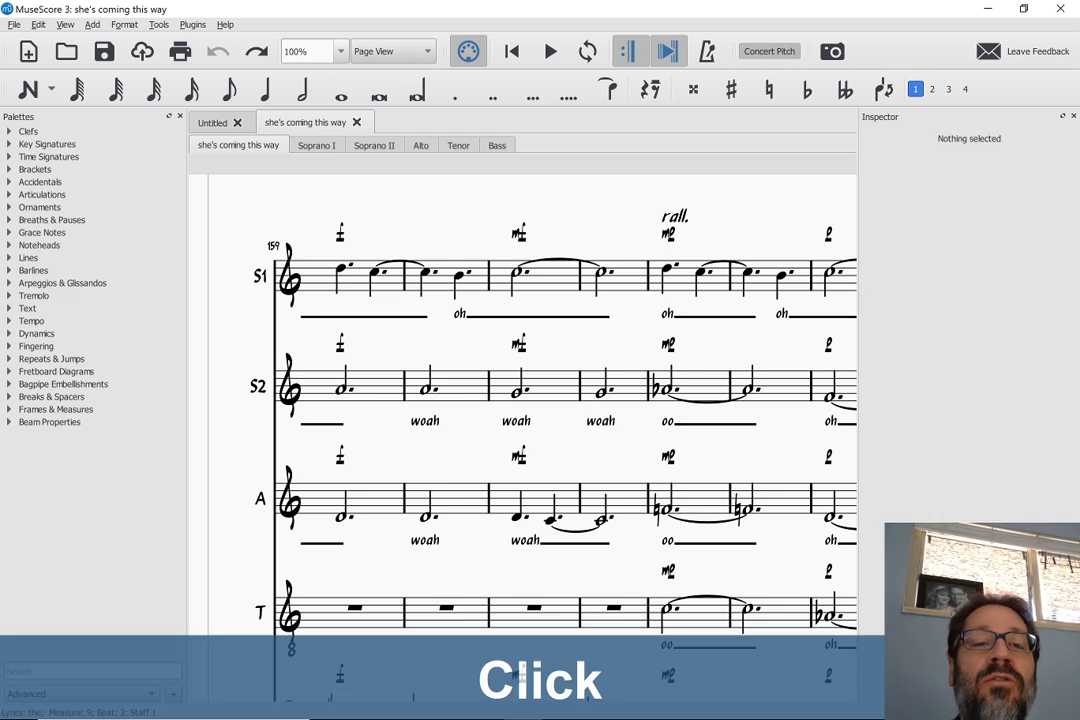
{"action": "left_click", "coordinate": [291, 50]}
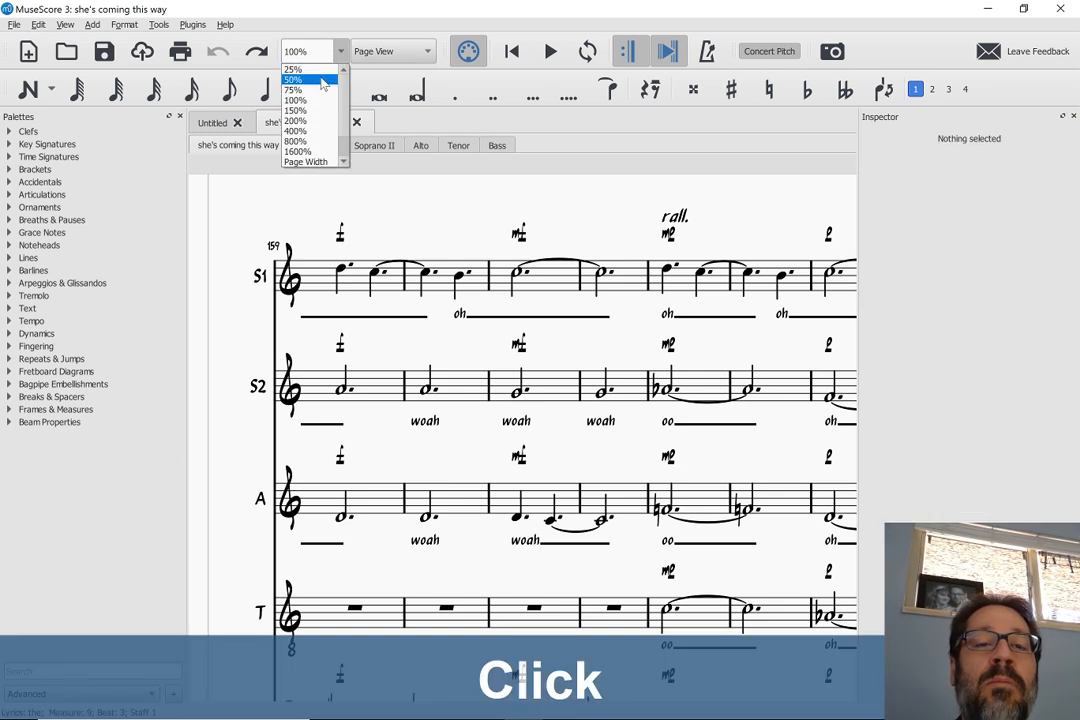
{"action": "left_click", "coordinate": [321, 81]}
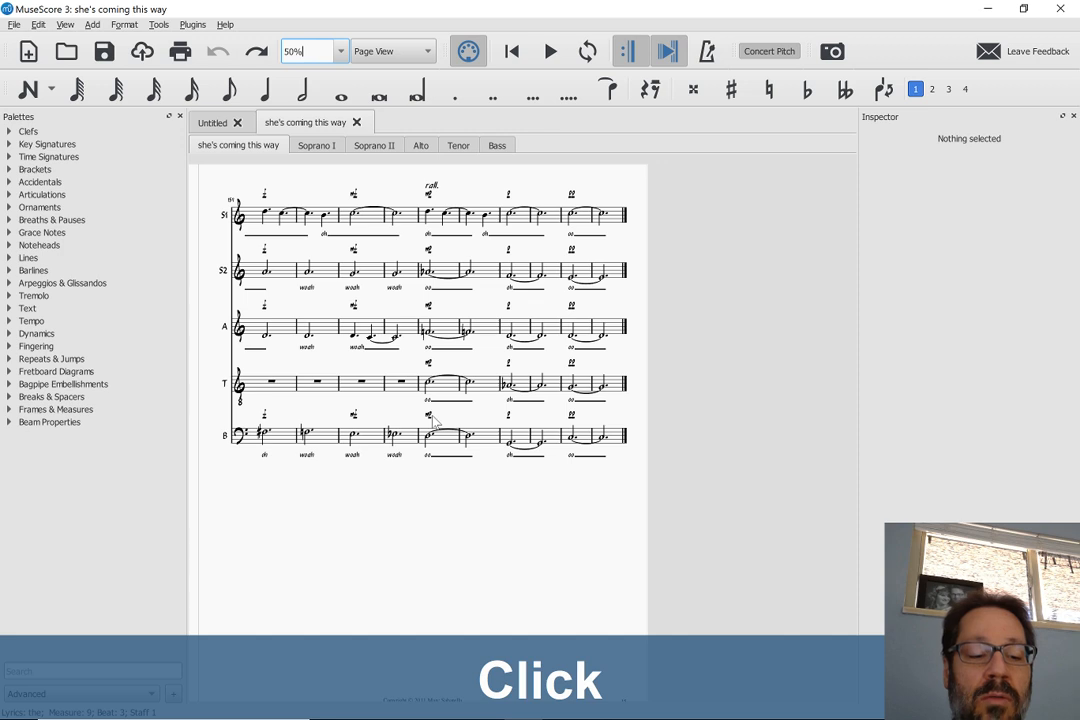
{"action": "scroll", "coordinate": [434, 422], "scroll_direction": "right", "scroll_amount": 10}
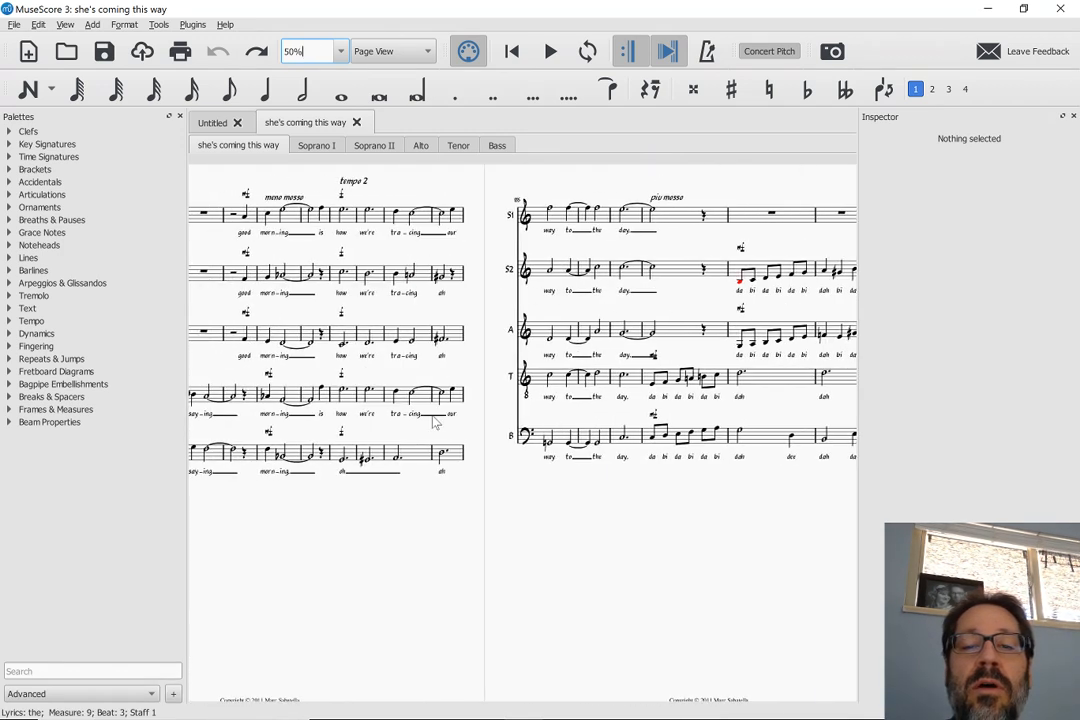
{"action": "scroll", "coordinate": [434, 422], "scroll_direction": "right", "scroll_amount": 10}
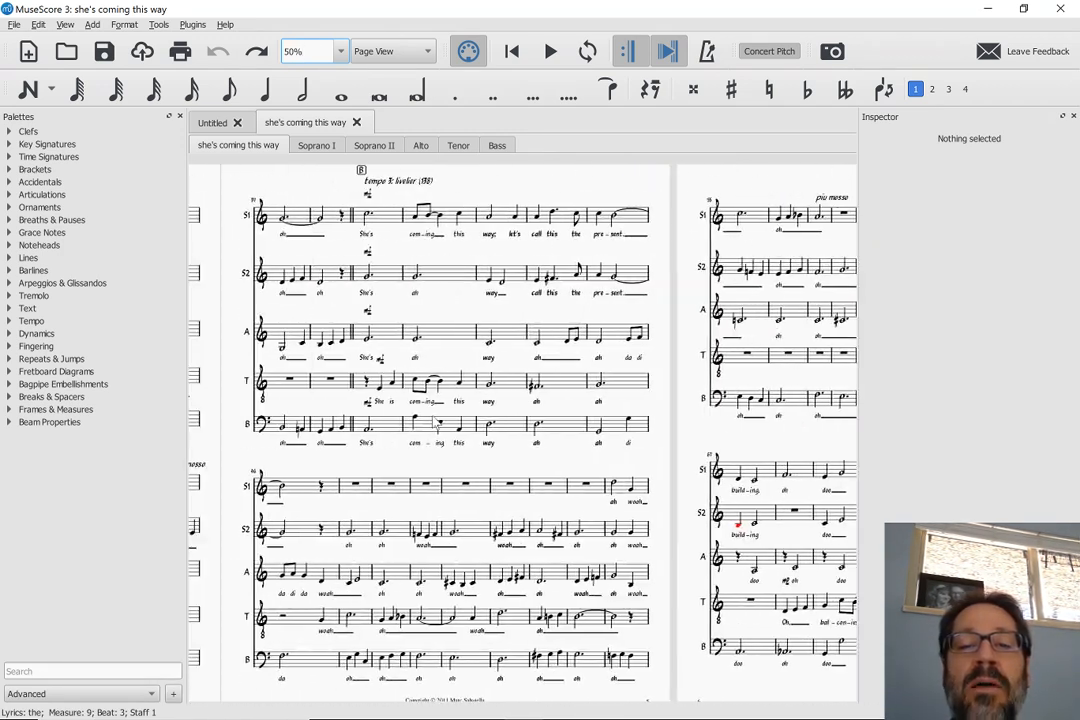
{"action": "scroll", "coordinate": [434, 422], "scroll_direction": "left", "scroll_amount": 10}
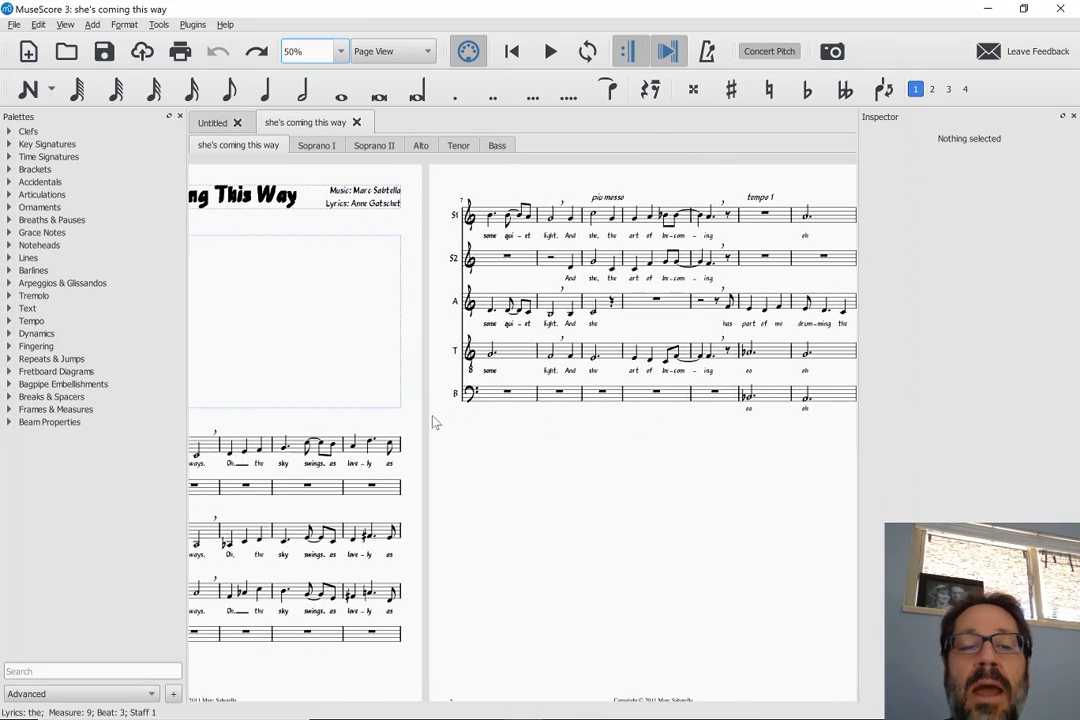
- Switch the score to Continuous View and look along the staves up to rehearsal mark E
{"action": "left_click", "coordinate": [392, 50]}
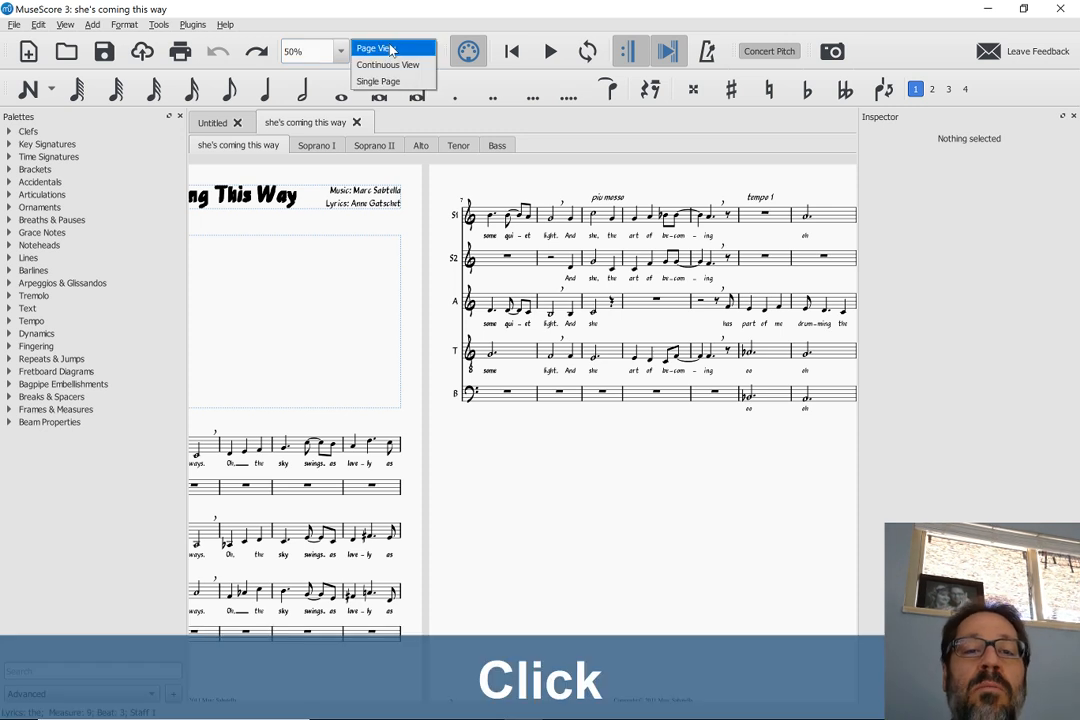
{"action": "left_click", "coordinate": [388, 65]}
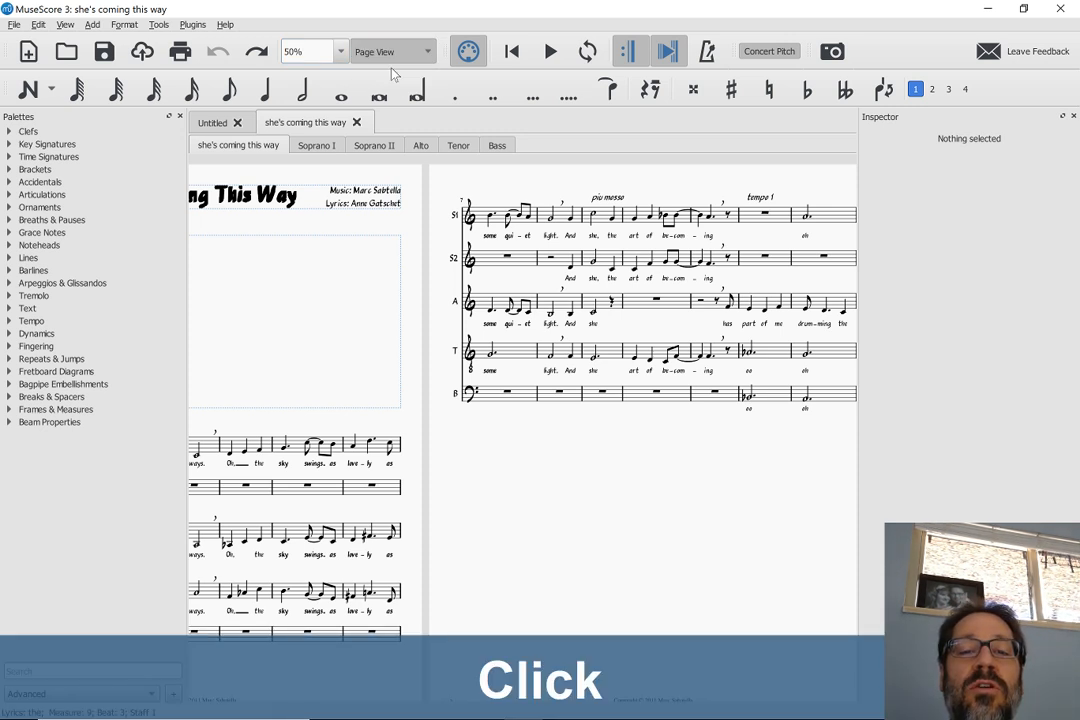
{"action": "scroll", "coordinate": [412, 279], "scroll_direction": "right", "scroll_amount": 20}
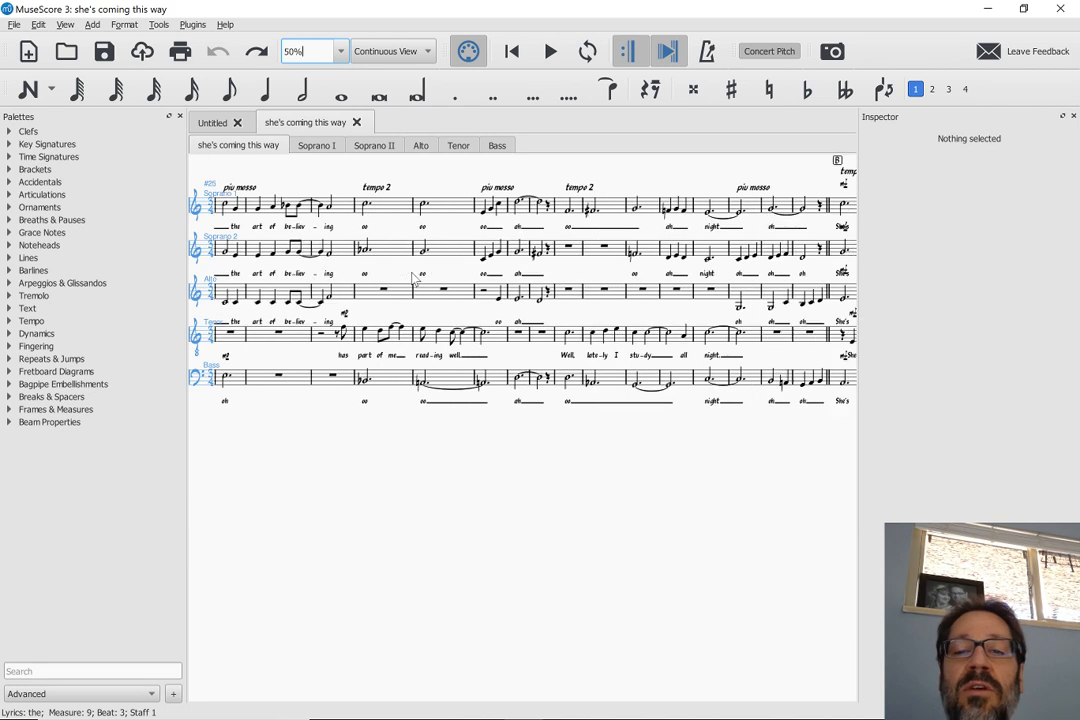
{"action": "scroll", "coordinate": [412, 279], "scroll_direction": "right", "scroll_amount": 20}
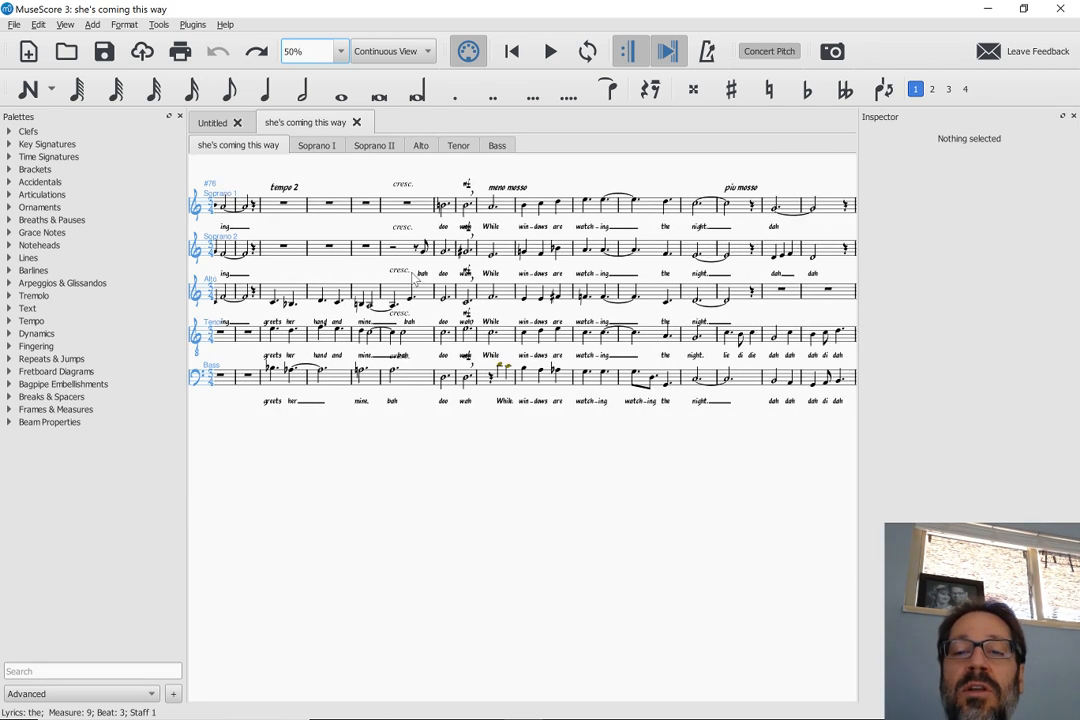
{"action": "scroll", "coordinate": [415, 282], "scroll_direction": "right", "scroll_amount": 8}
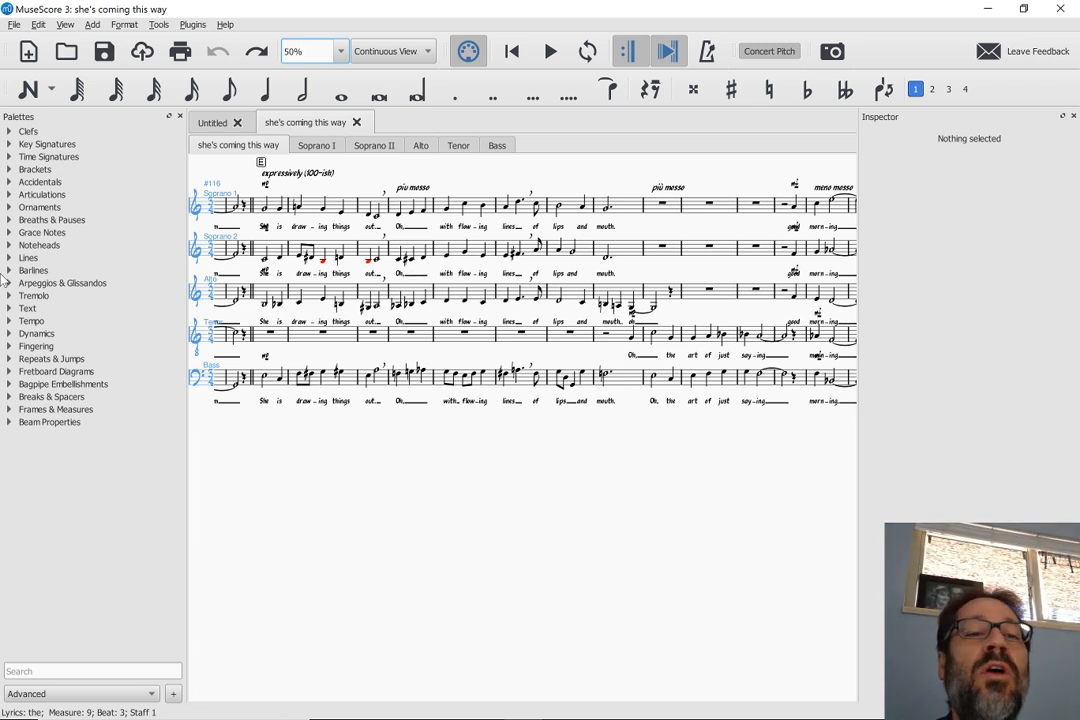
- Show the Timeline and use it to jump to the first "piu mosso" and the "tempo 2: somewhat more steadily" marking
{"action": "left_click", "coordinate": [65, 24]}
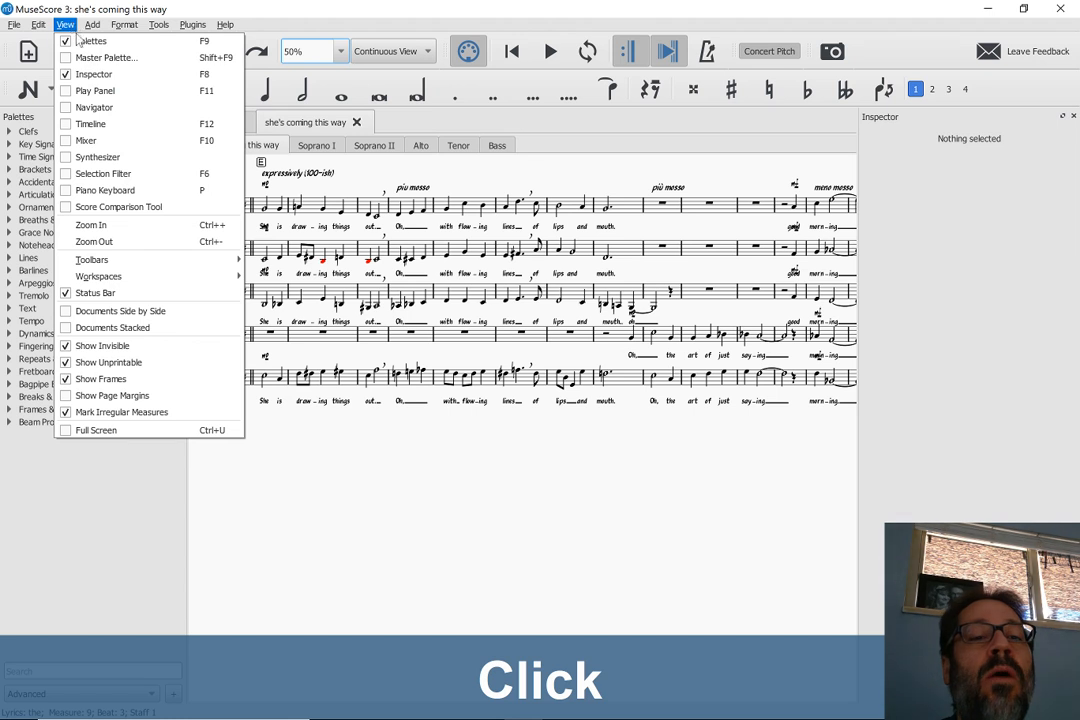
{"action": "left_click", "coordinate": [90, 124]}
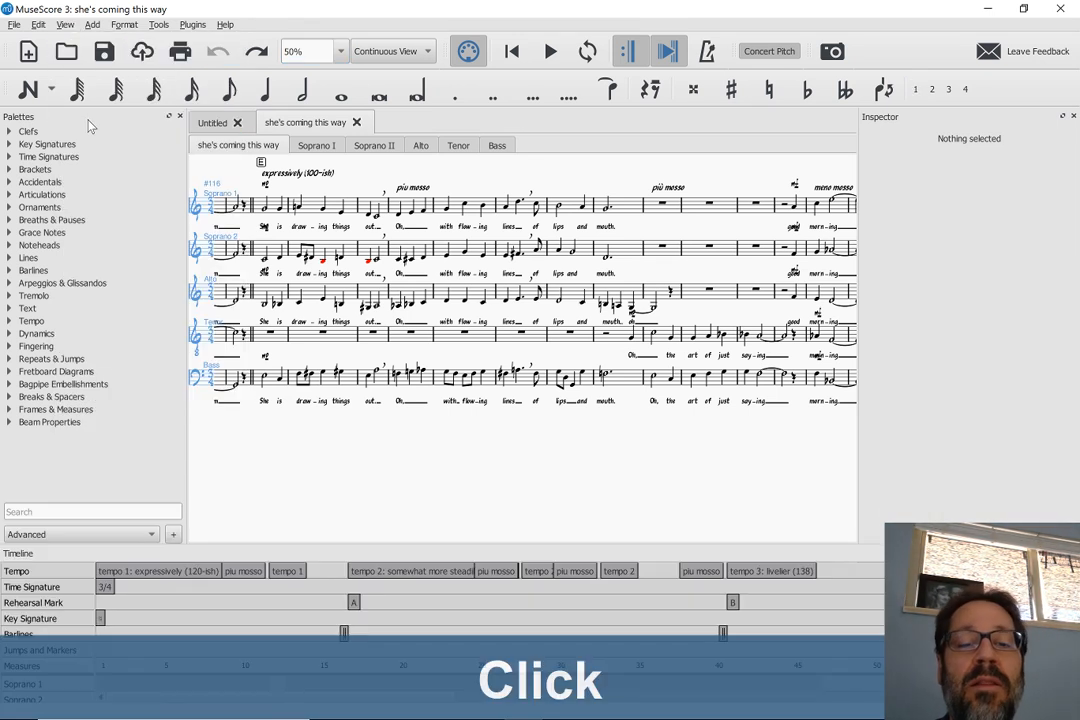
{"action": "left_click", "coordinate": [154, 577]}
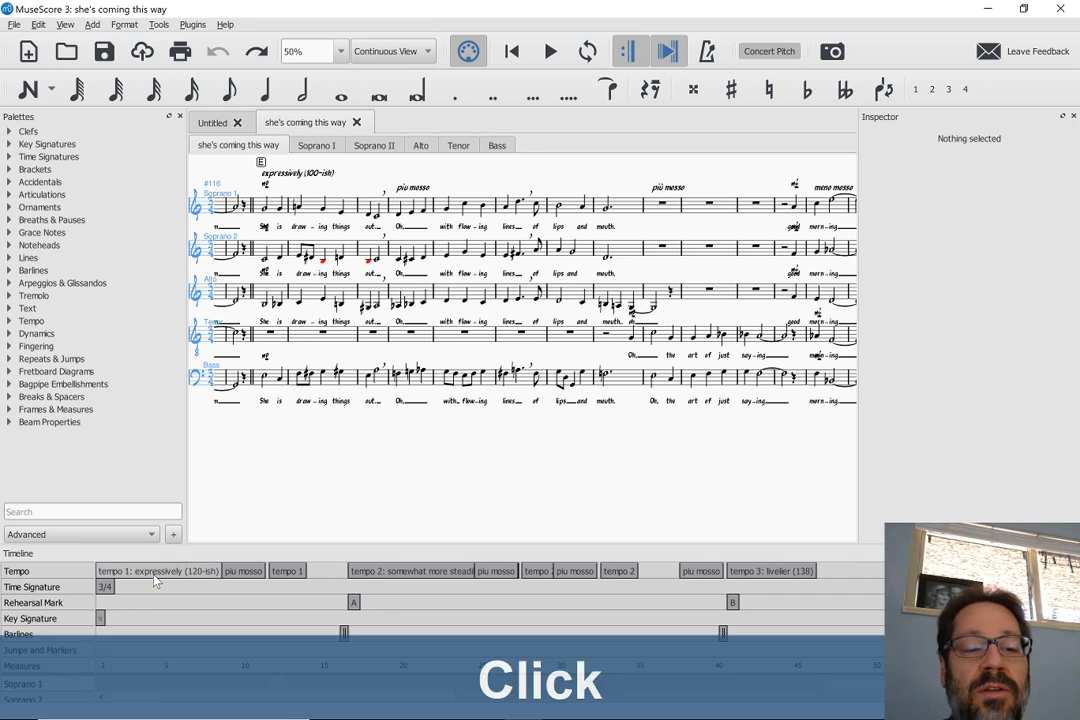
{"action": "left_click", "coordinate": [250, 573]}
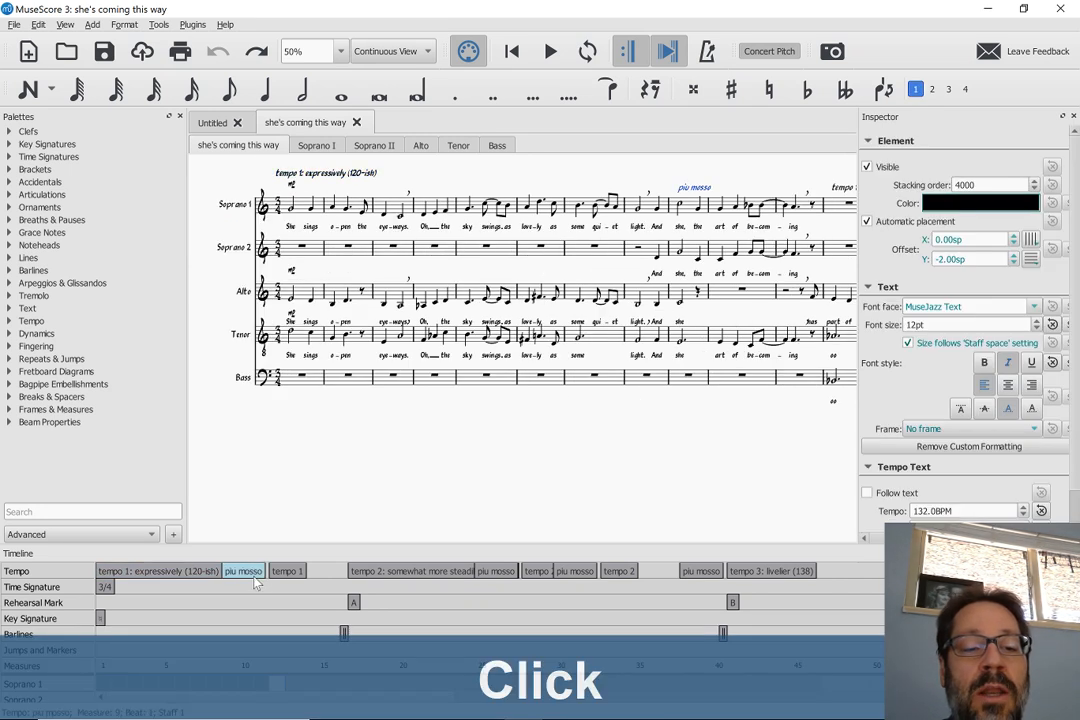
{"action": "left_click", "coordinate": [383, 573]}
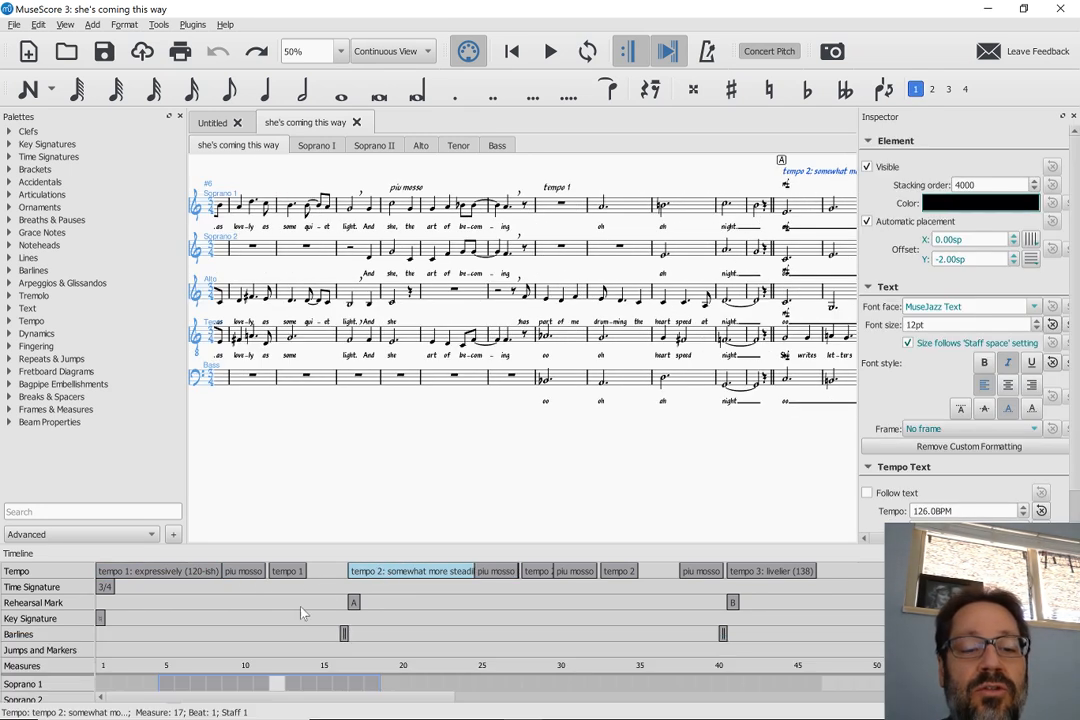
- Jump to rehearsal marks A and B through the Timeline, and close the Timeline
{"action": "left_click", "coordinate": [360, 612]}
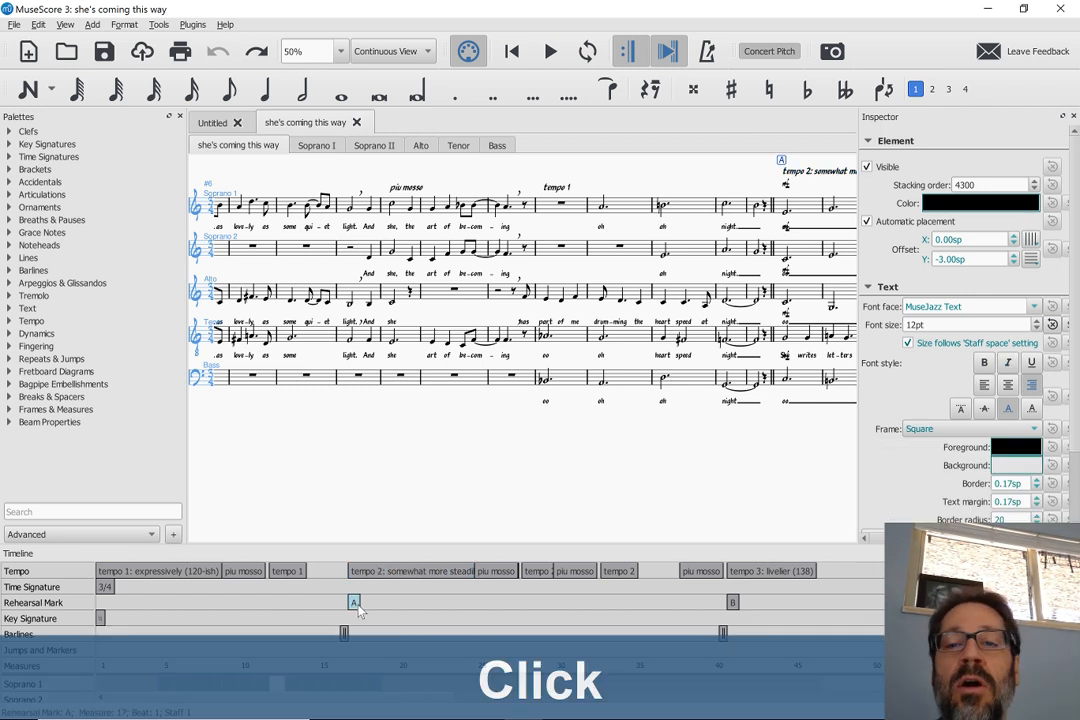
{"action": "left_click", "coordinate": [737, 608]}
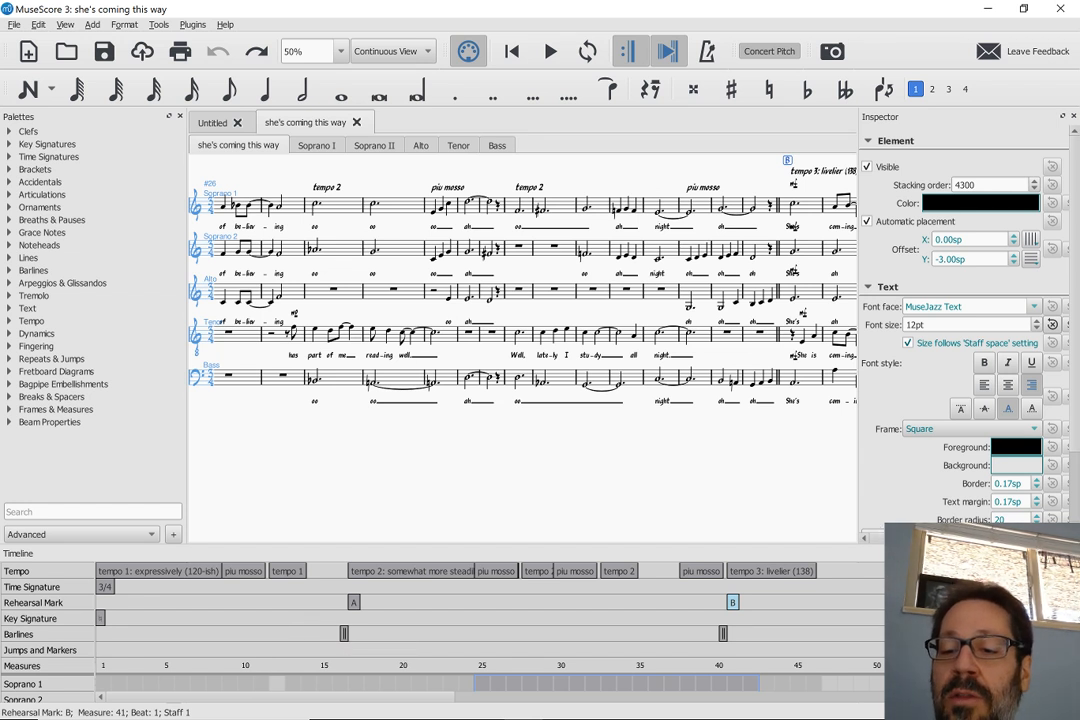
{"action": "left_click", "coordinate": [1074, 553]}
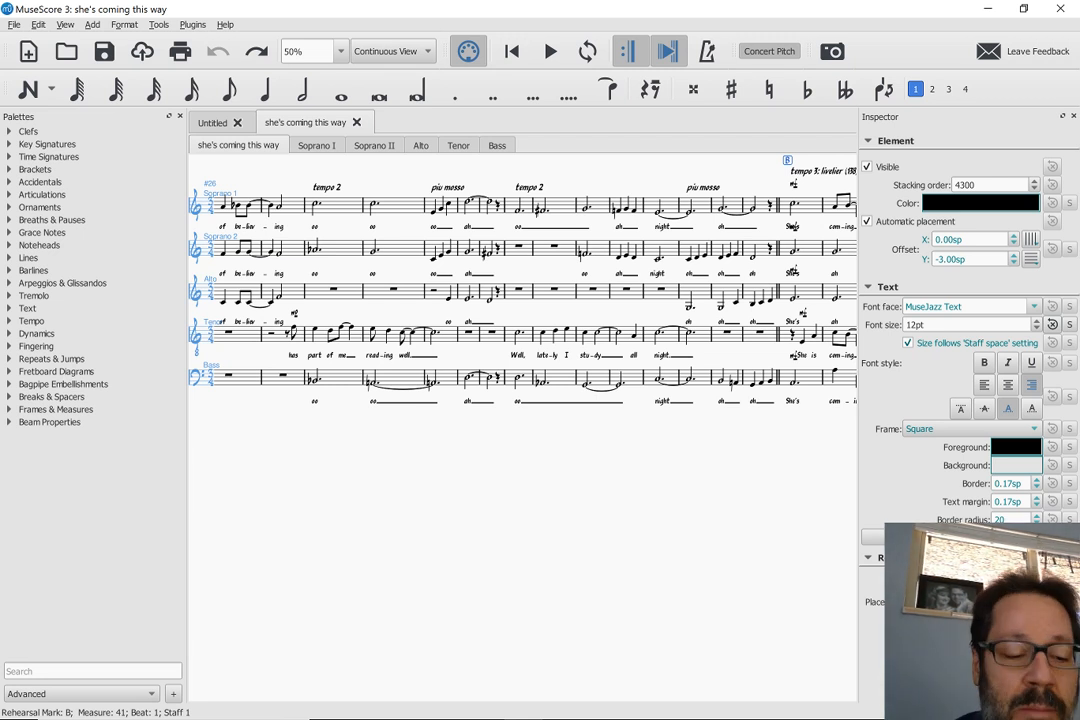
{"action": "mouse_move", "coordinate": [523, 717]}
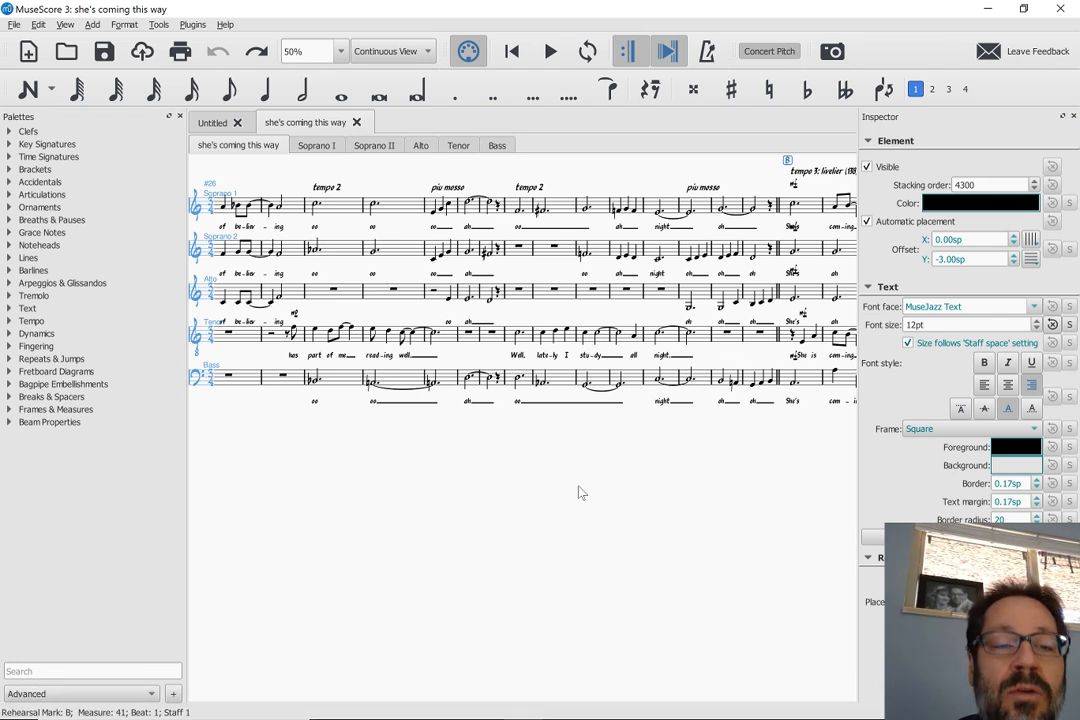
- Review the preset zoom levels without changing them, and zoom the continuous score repeatedly in and out around measures 26 to 33
{"action": "left_click", "coordinate": [343, 58]}
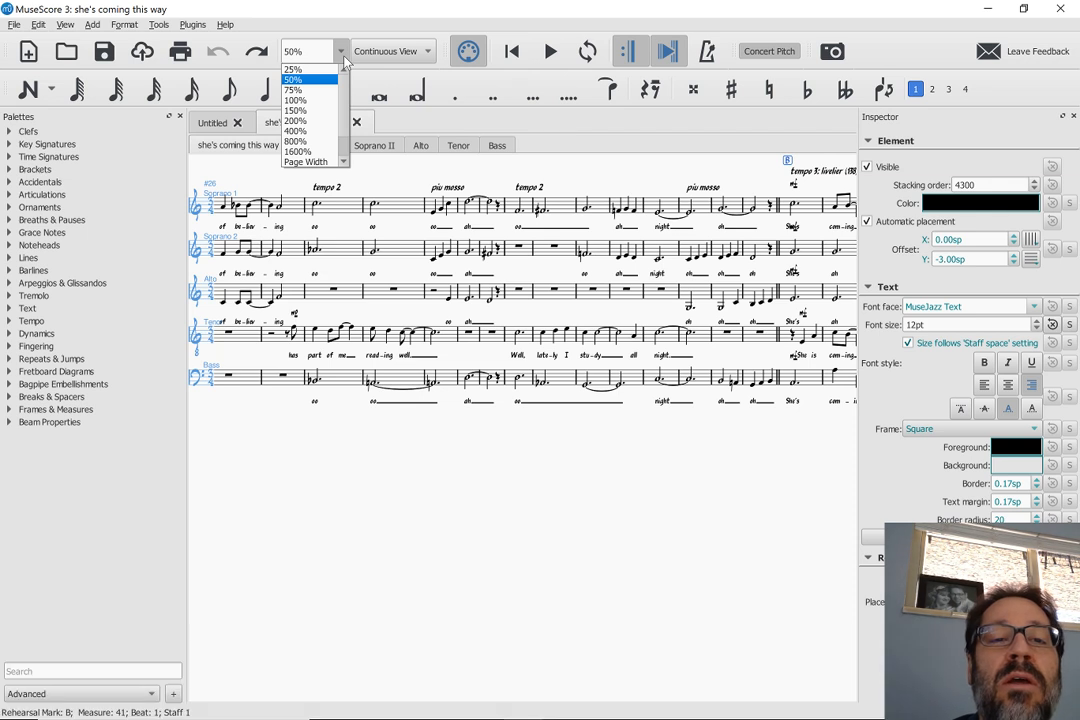
{"action": "left_click", "coordinate": [344, 57]}
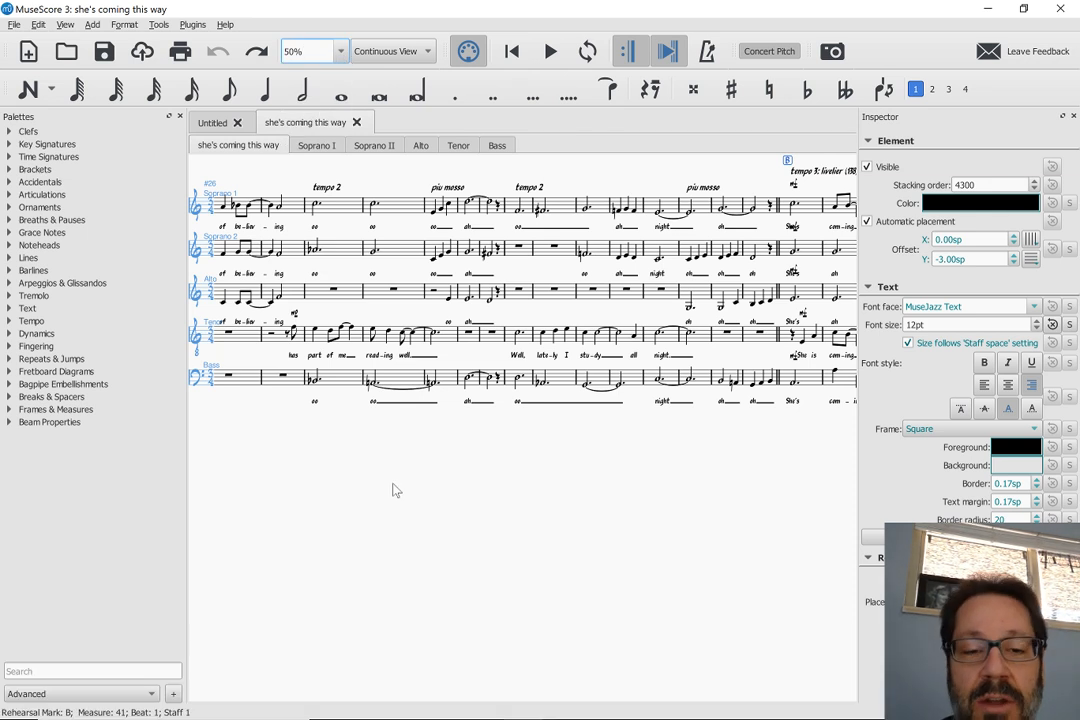
{"action": "scroll", "coordinate": [395, 490], "scroll_direction": "up", "scroll_amount": 8, "text": "ctrl"}
{"action": "scroll", "coordinate": [395, 490], "scroll_direction": "down", "scroll_amount": 9, "text": "ctrl"}
{"action": "scroll", "coordinate": [395, 490], "scroll_direction": "up", "scroll_amount": 12, "text": "ctrl"}
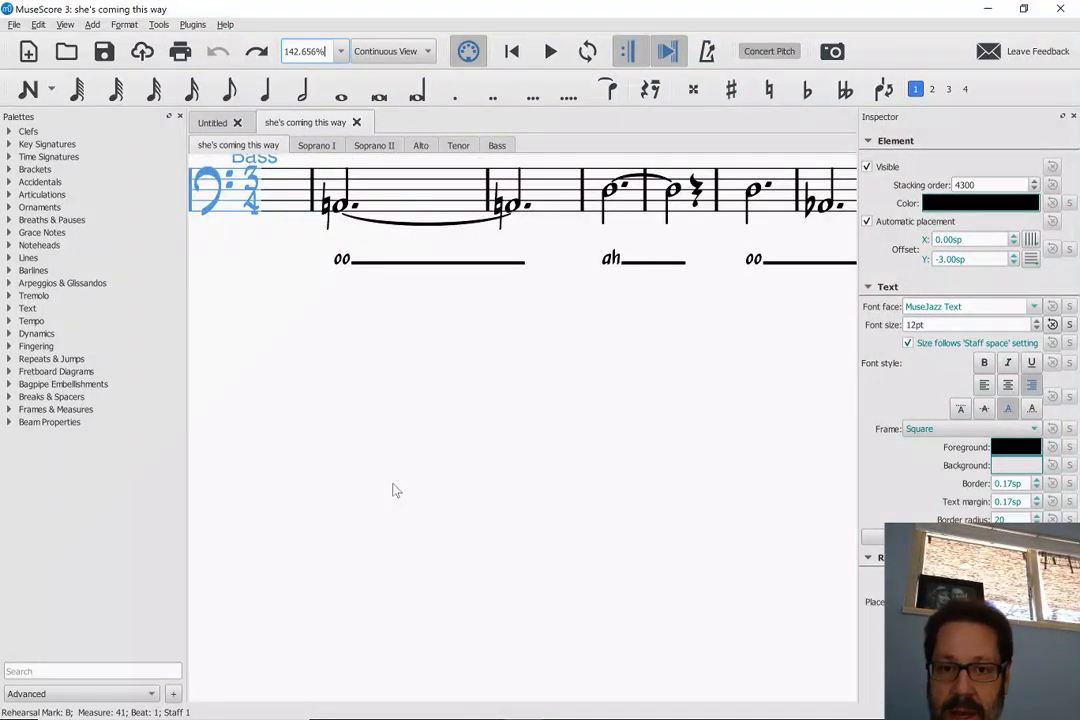
{"action": "scroll", "coordinate": [395, 490], "scroll_direction": "up", "scroll_amount": 1, "text": "ctrl"}
{"action": "scroll", "coordinate": [395, 490], "scroll_direction": "down", "scroll_amount": 9, "text": "ctrl"}
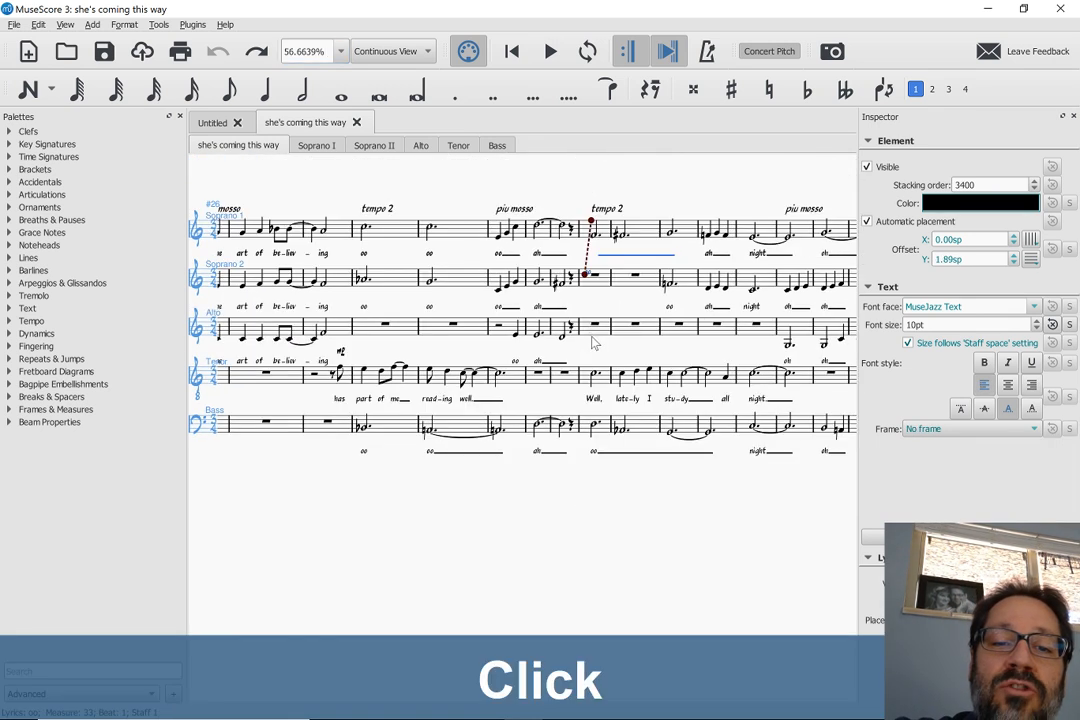
{"action": "scroll", "coordinate": [600, 330], "scroll_direction": "down", "scroll_amount": 5, "text": "ctrl"}
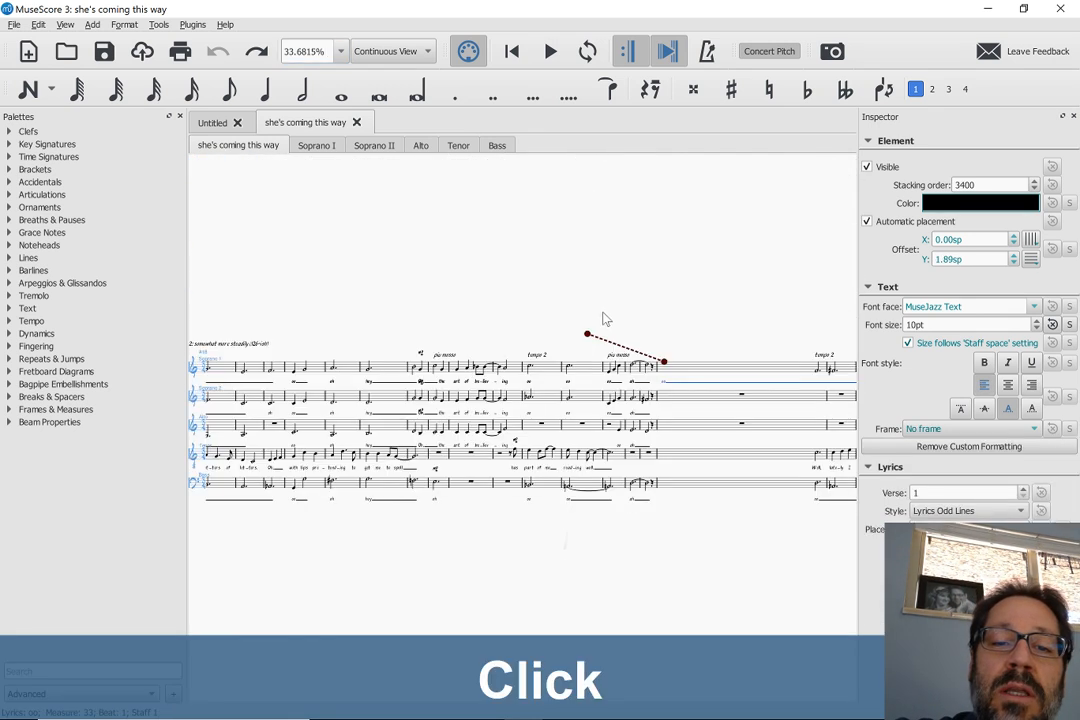
{"action": "scroll", "coordinate": [620, 320], "scroll_direction": "up", "scroll_amount": 4, "text": "ctrl"}
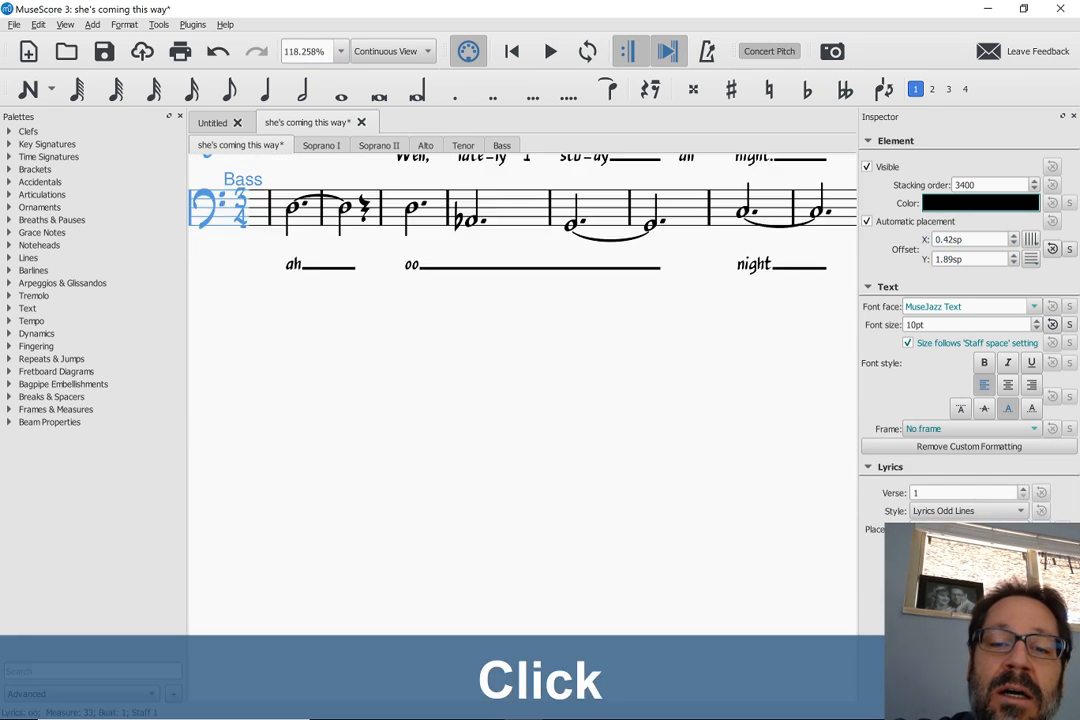
- Reset the continuous score's zoom to 100% and bring all five staves around measure 33 into view
{"action": "scroll", "coordinate": [612, 514], "scroll_direction": "up", "scroll_amount": 2}
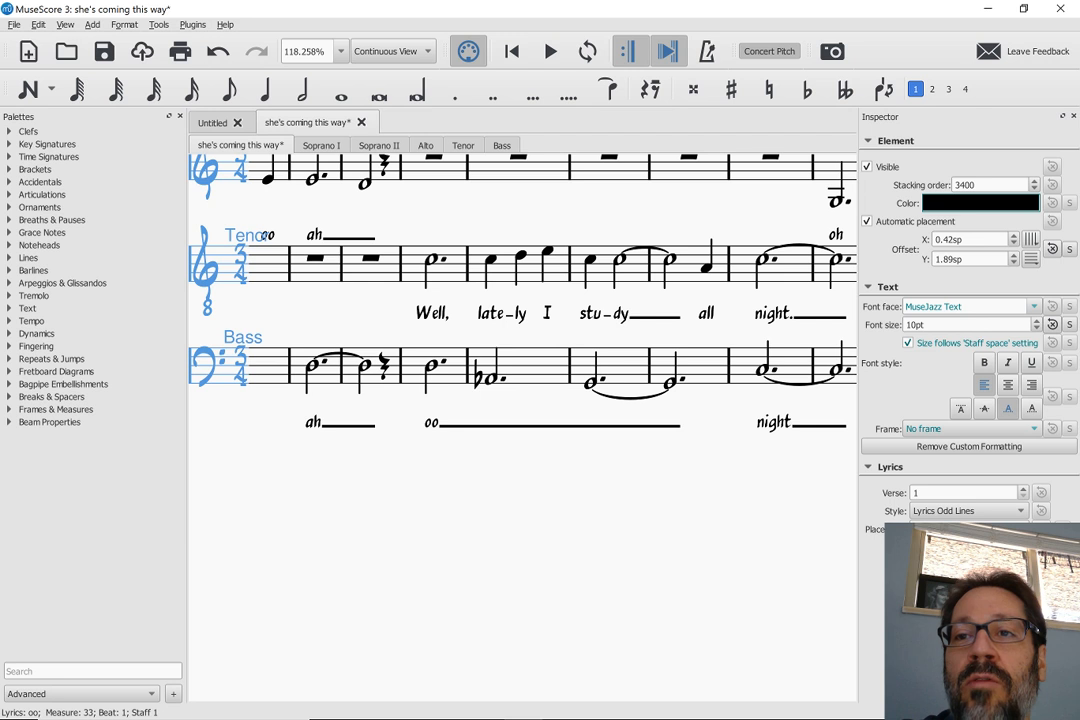
{"action": "key", "text": "ctrl+0"}
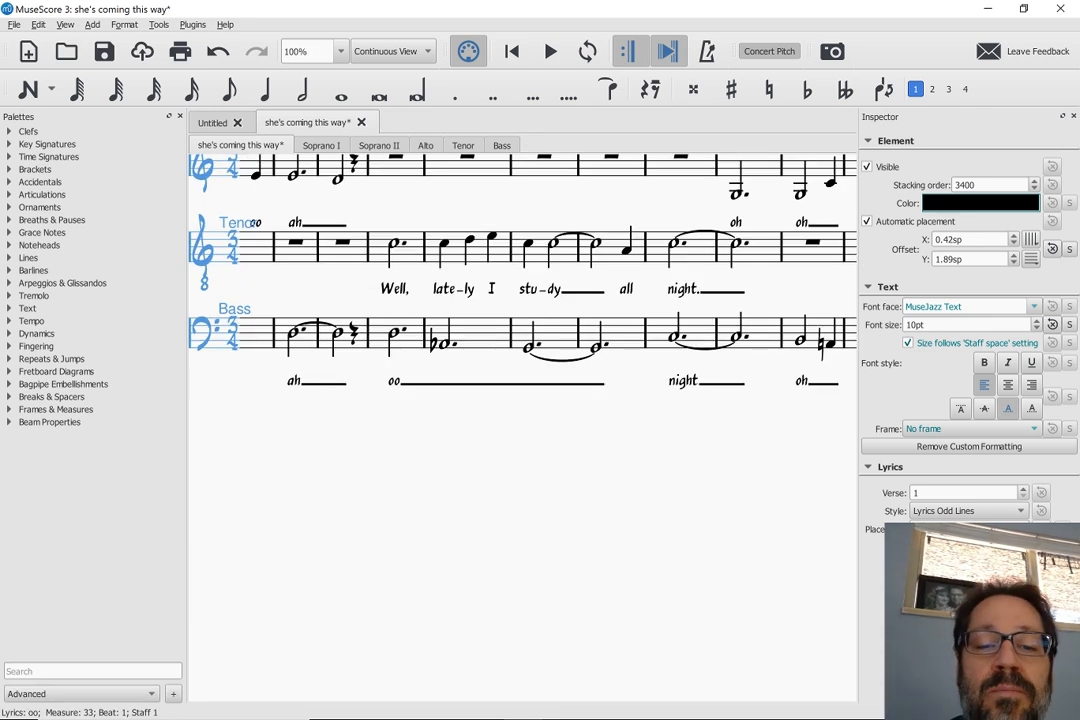
{"action": "scroll", "coordinate": [520, 400], "scroll_direction": "up", "scroll_amount": 3}
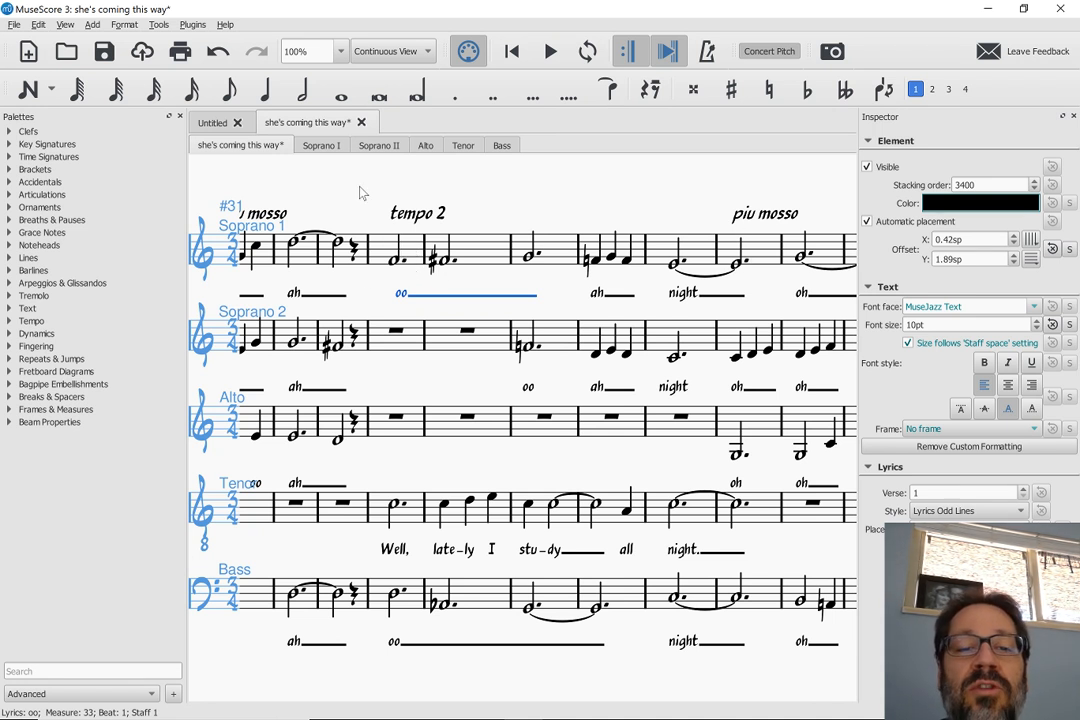
{"action": "left_click_drag", "start_coordinate": [362, 192], "coordinate": [352, 218]}
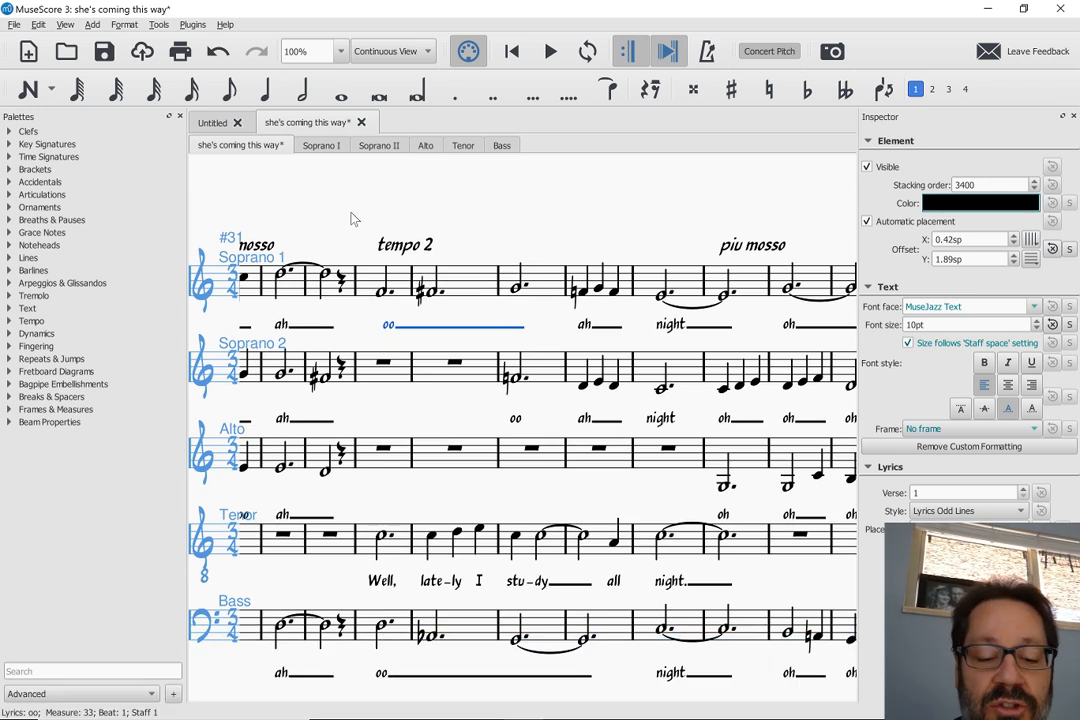
- Select Soprano 1 measures 33 to 38 with a selection frame, clear it, and reselect the range from its first to its last note
{"action": "mouse_move", "coordinate": [352, 218]}
{"action": "left_mouse_down"}
{"action": "mouse_move", "coordinate": [650, 360]}
{"action": "mouse_move", "coordinate": [785, 320]}
{"action": "mouse_move", "coordinate": [768, 315]}
{"action": "mouse_move", "coordinate": [736, 356]}
{"action": "mouse_move", "coordinate": [758, 350]}
{"action": "left_mouse_up"}
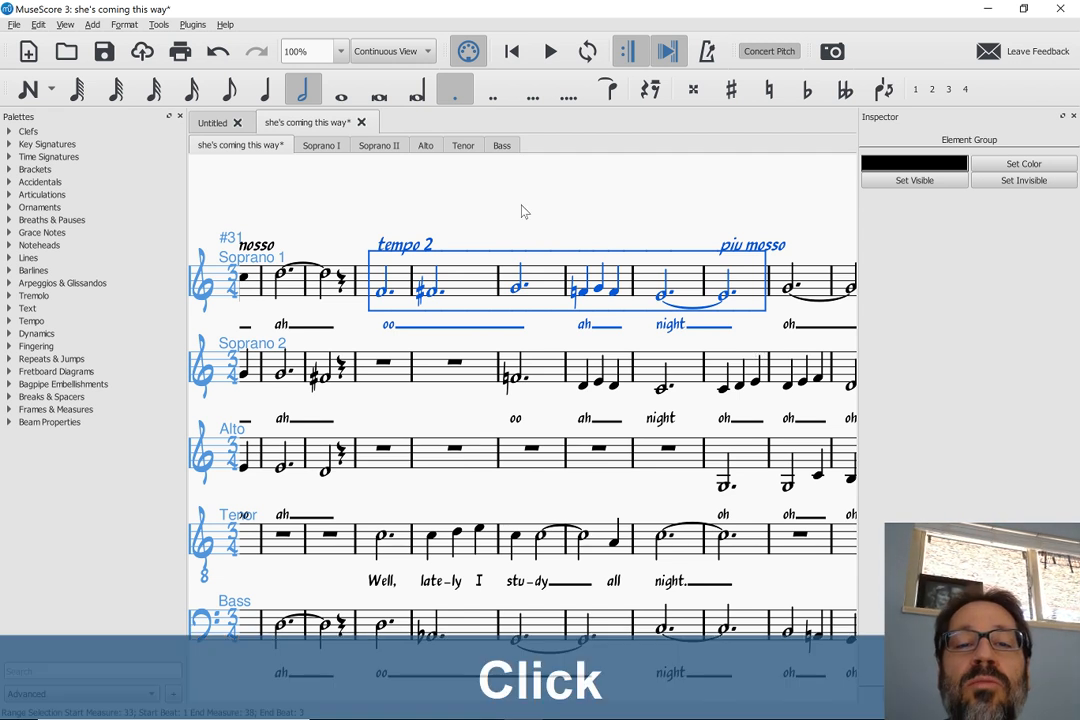
{"action": "left_click", "coordinate": [523, 212]}
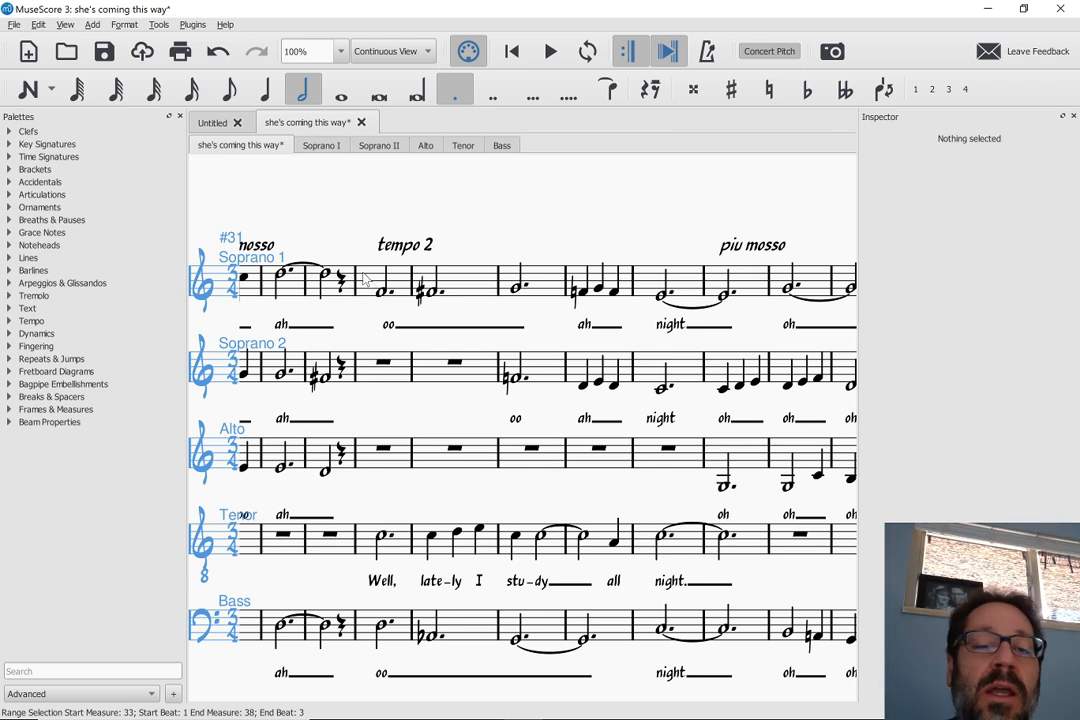
{"action": "left_click", "coordinate": [365, 279]}
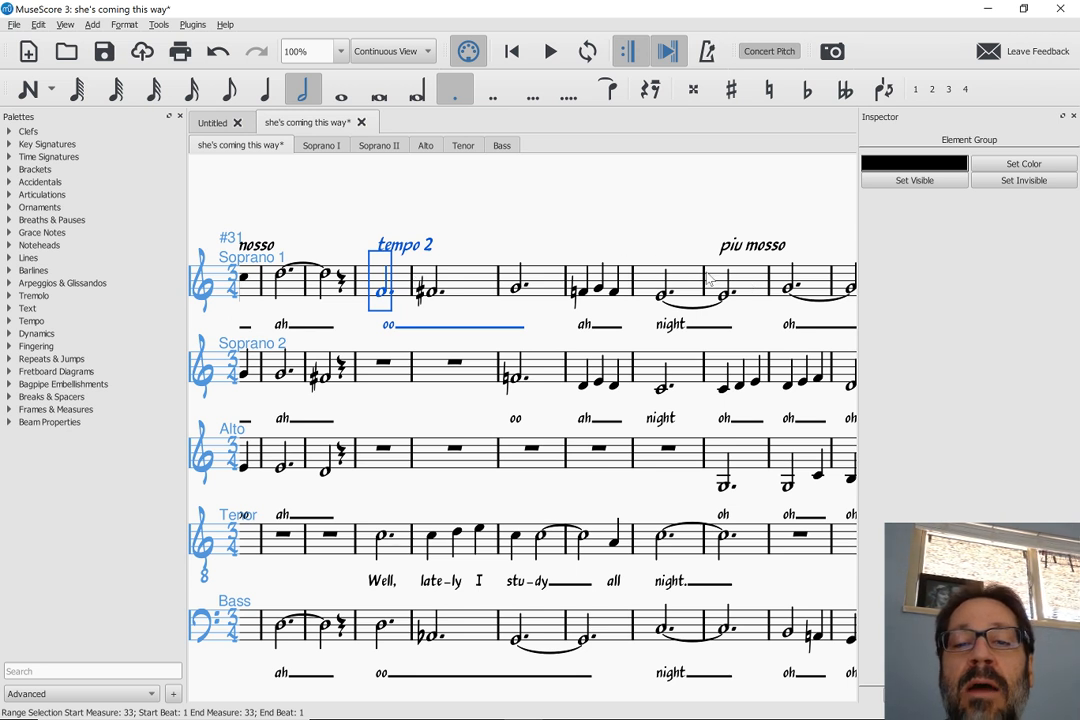
{"action": "left_click", "coordinate": [759, 287], "text": "shift"}
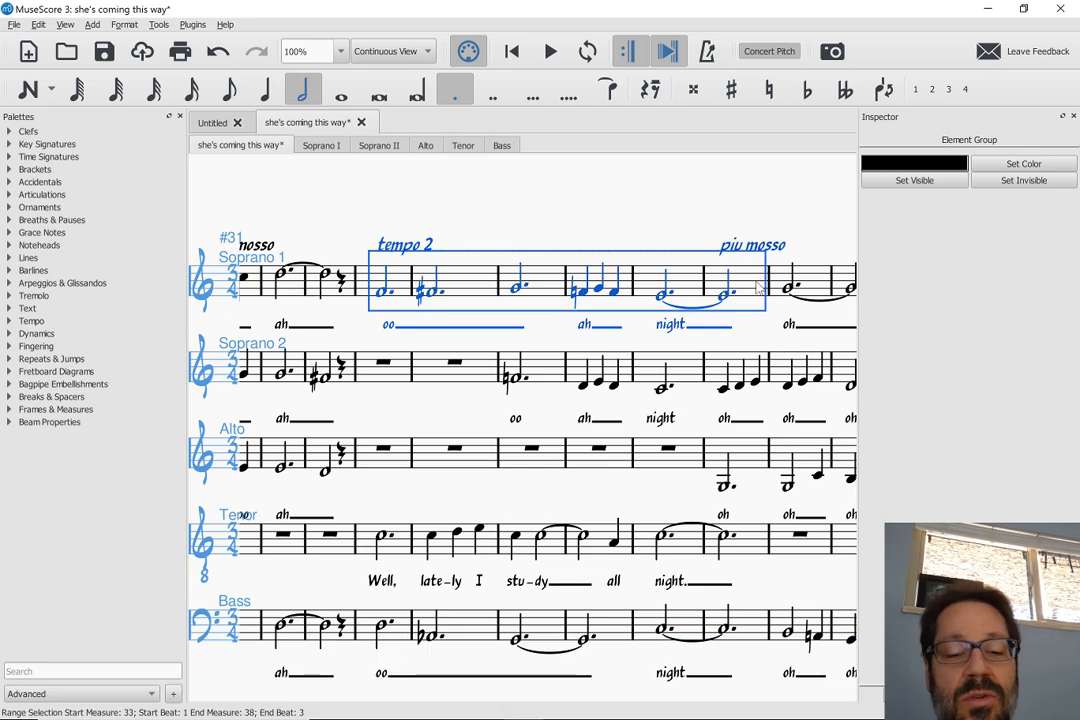
- Switch to the YouTube live chat window and enter the filler text "hjkjh lkjhsd lkfjshf klsjfhsd lkfjh lsdkjfh" in the message field
{"action": "key", "text": "alt+Tab"}
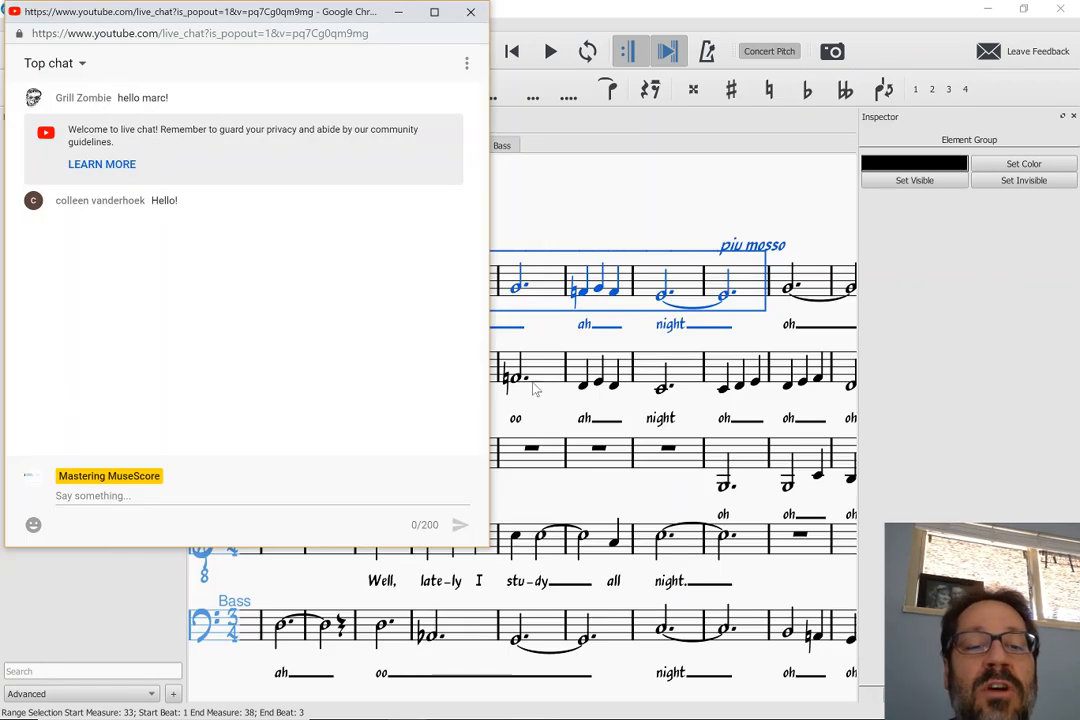
{"action": "key", "text": "h"}
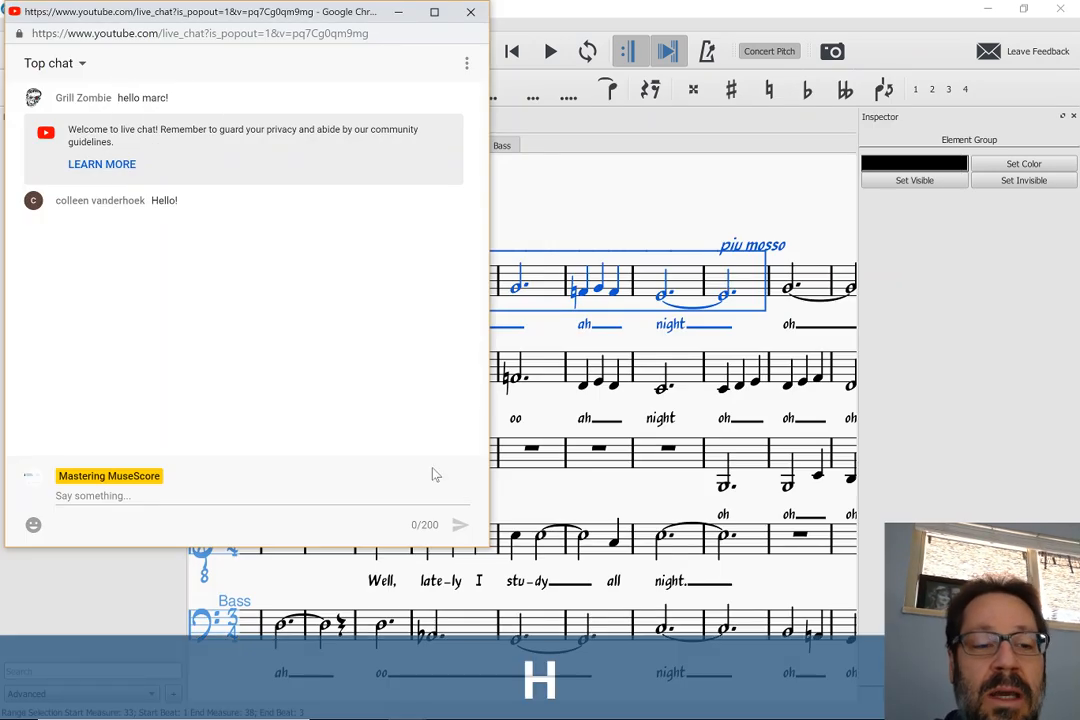
{"action": "left_click", "coordinate": [200, 496]}
{"action": "type", "text": "hjkjh"}
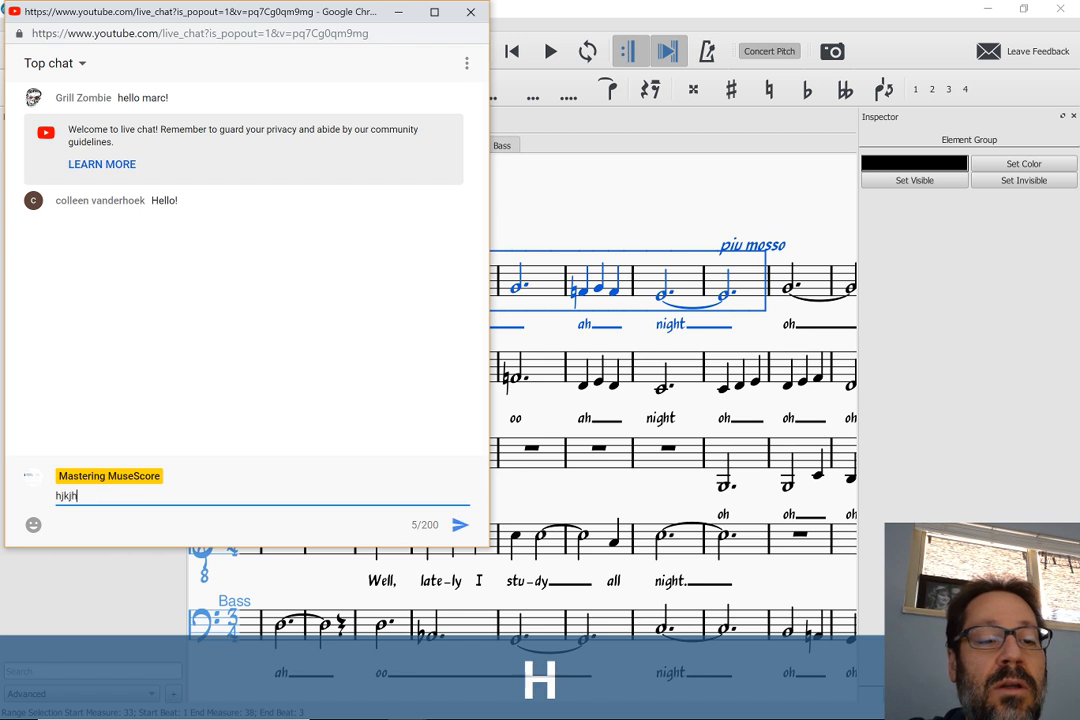
{"action": "type", "text": " lkjhsd lkjfshf klsjfhsd lkjfh lsdkjfh"}
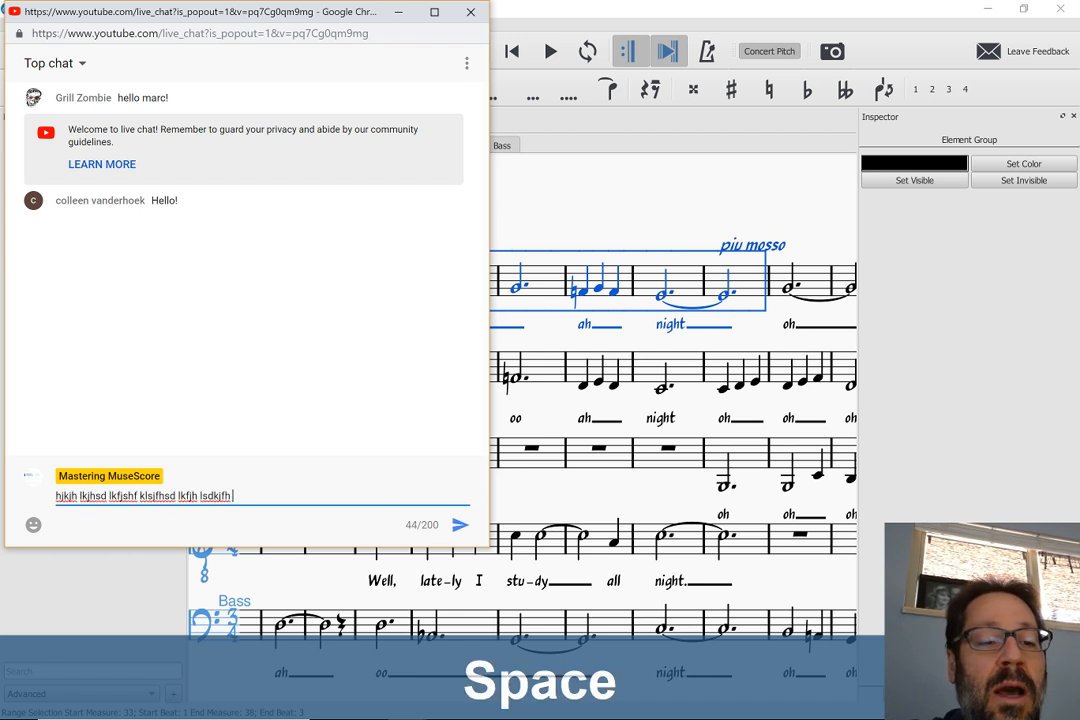
- Select the chat text from within the second word to within the last, and clear the whole message
{"action": "left_click", "coordinate": [81, 496]}
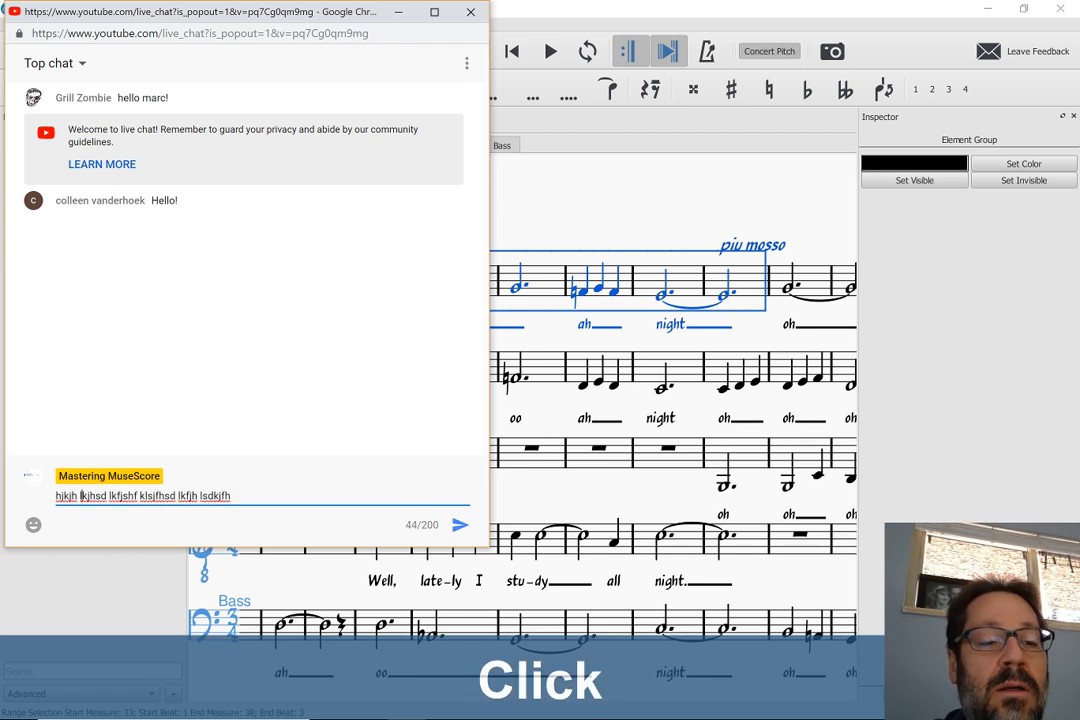
{"action": "left_click", "coordinate": [214, 496], "text": "shift"}
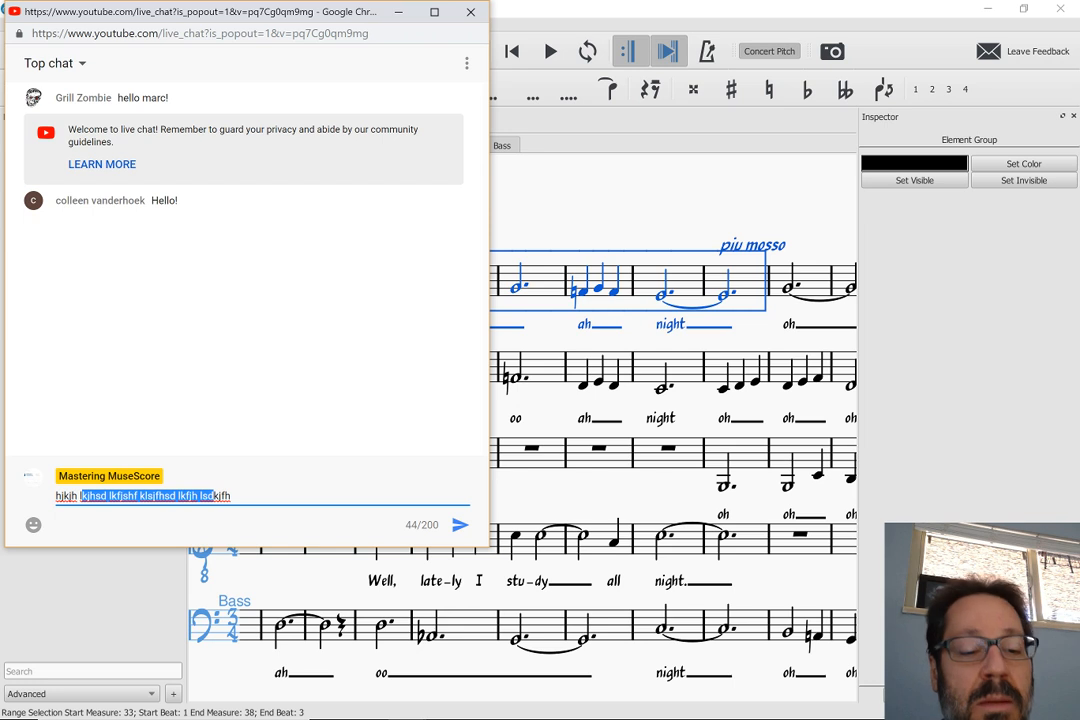
{"action": "key", "text": "ctrl+a"}
{"action": "key", "text": "BackSpace"}
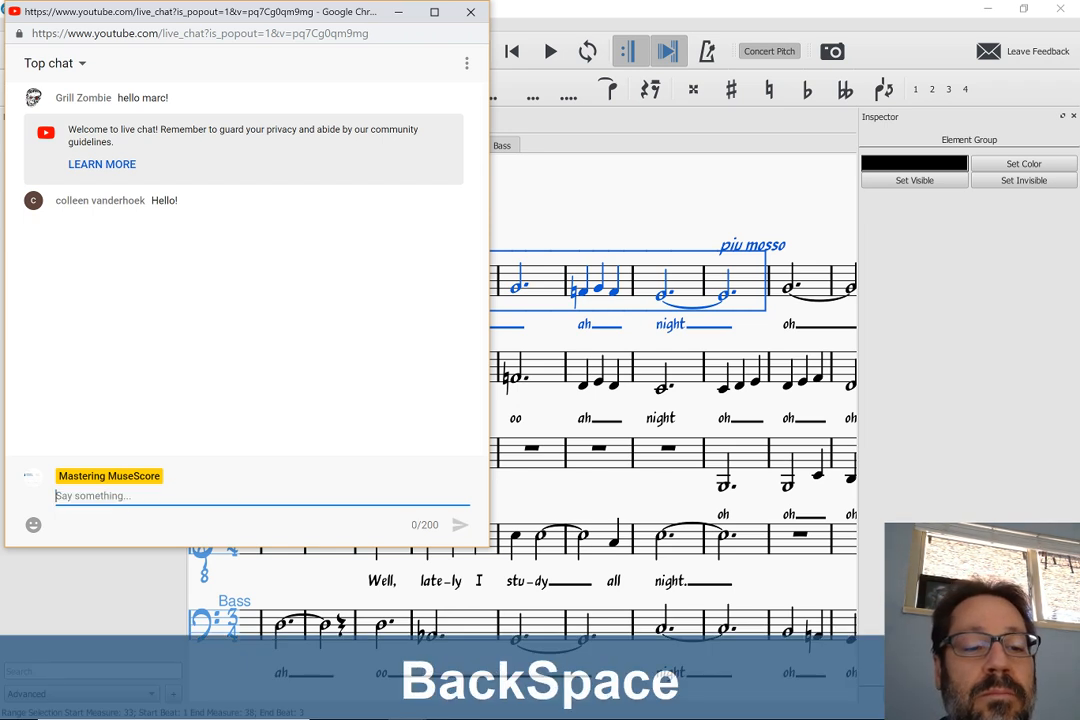
- Switch back to MuseScore and select measures 33 and 34 across all staves from Soprano 1 to Bass
{"action": "key", "text": "alt+Tab"}
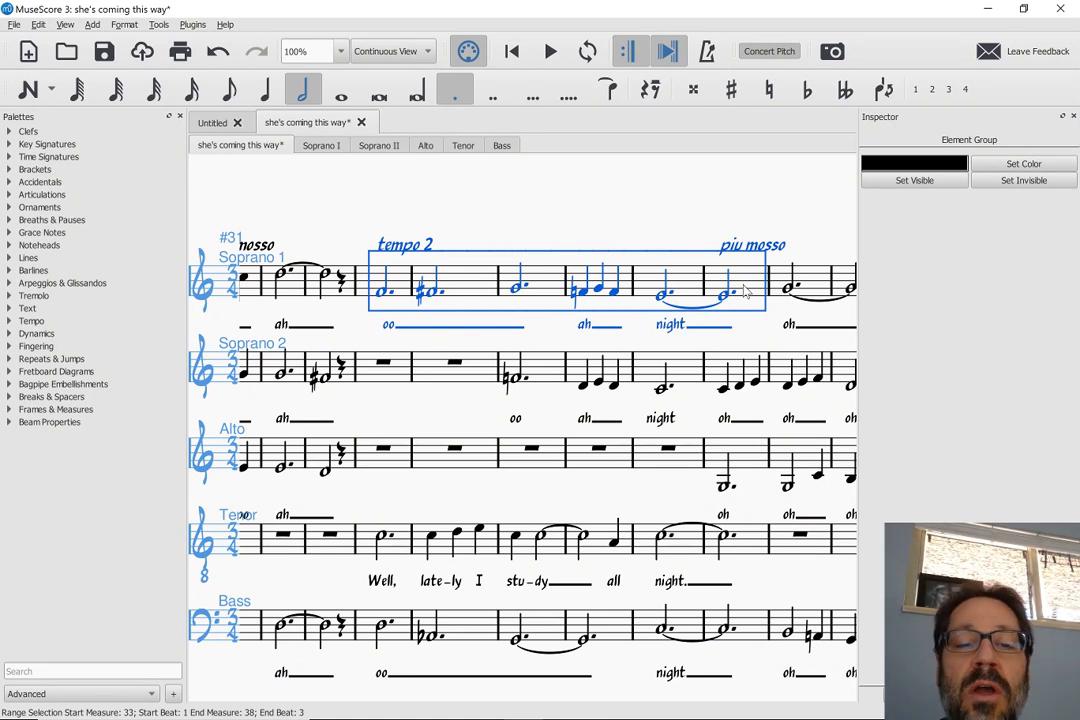
{"action": "left_click", "coordinate": [392, 284]}
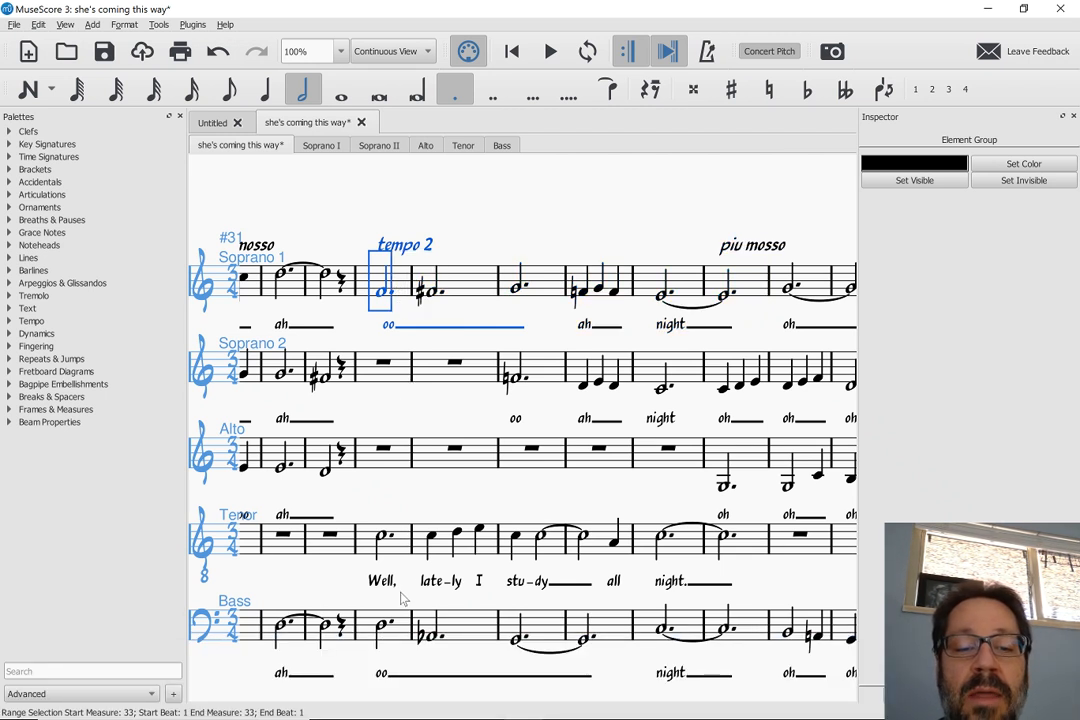
{"action": "left_click", "coordinate": [477, 633], "text": "shift"}
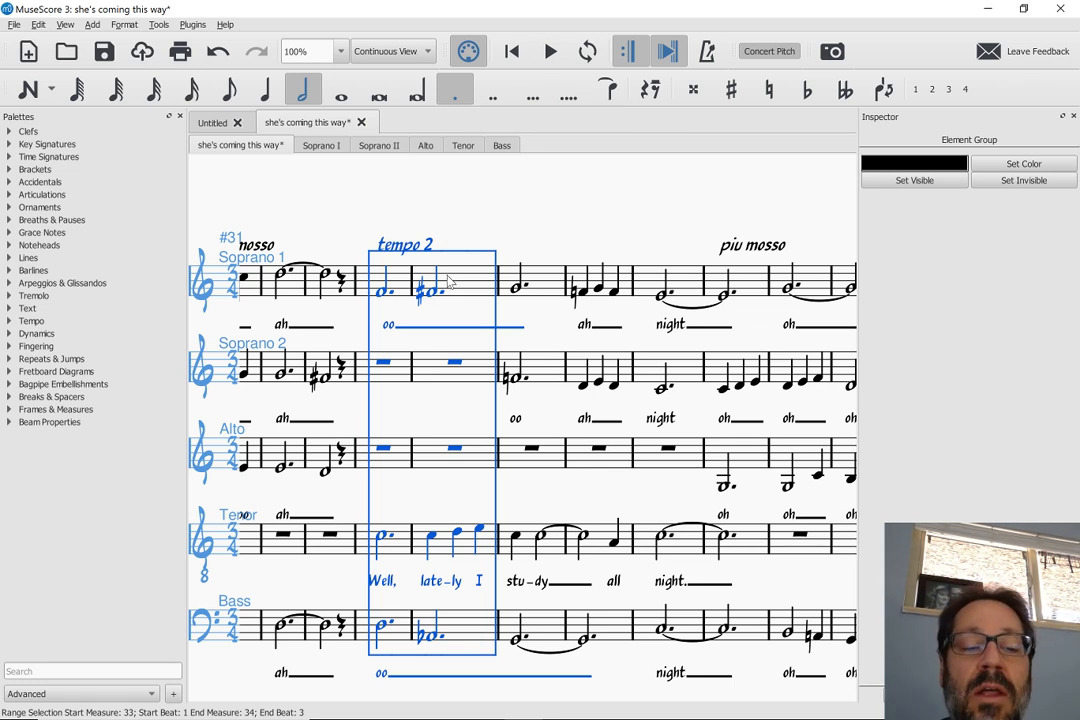
- Switch to the YouTube live chat and enter "hjklh klsdjfh sdlfkjhs flkjsdfh sdlkjfhsd klfjh ldksjfh skljdfhsd" as an unsent message
{"action": "key", "text": "alt+Tab"}
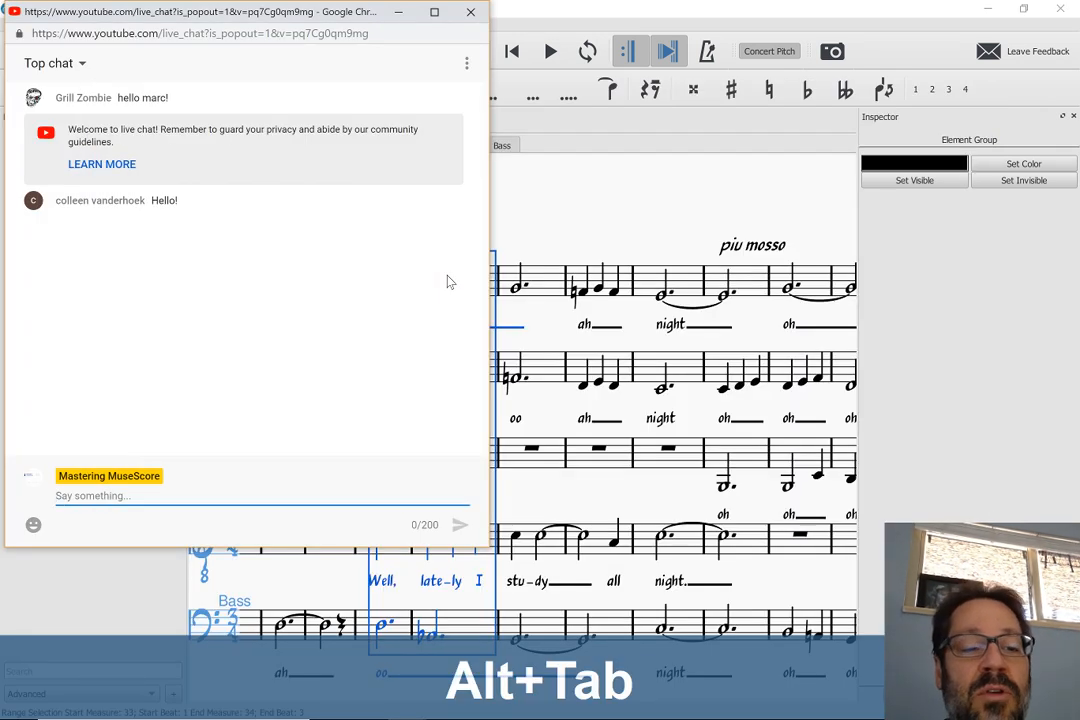
{"action": "type", "text": "hjklh klsdjfh sdlfkjhs flkjsd"}
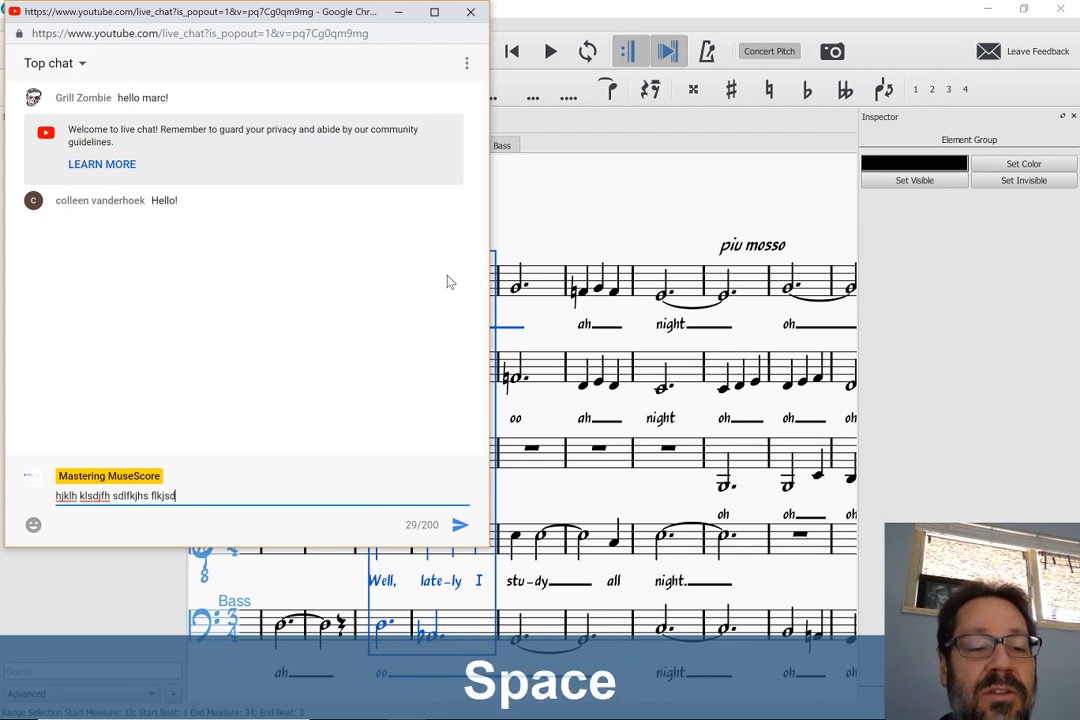
{"action": "type", "text": "fh sdlkjfhsd klfjh ldksjfh skljdfhsd"}
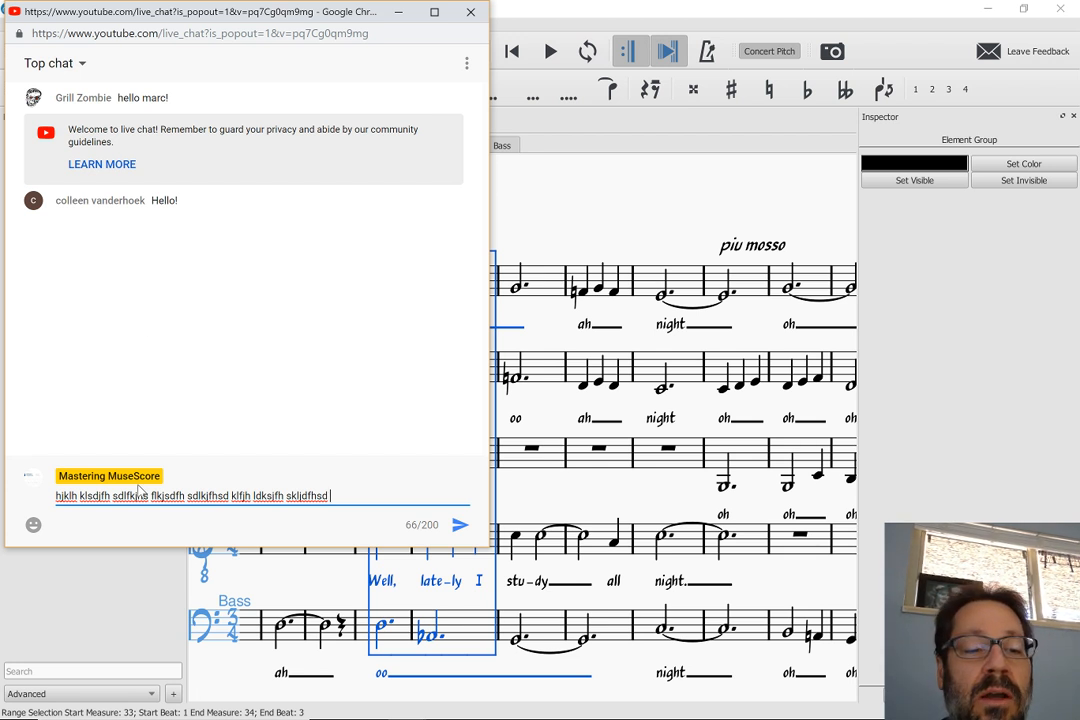
- Select chat text character by character, from inside "flkjsdfh" up to the "k" of "sdlkjfhsd"
{"action": "left_click", "coordinate": [169, 496]}
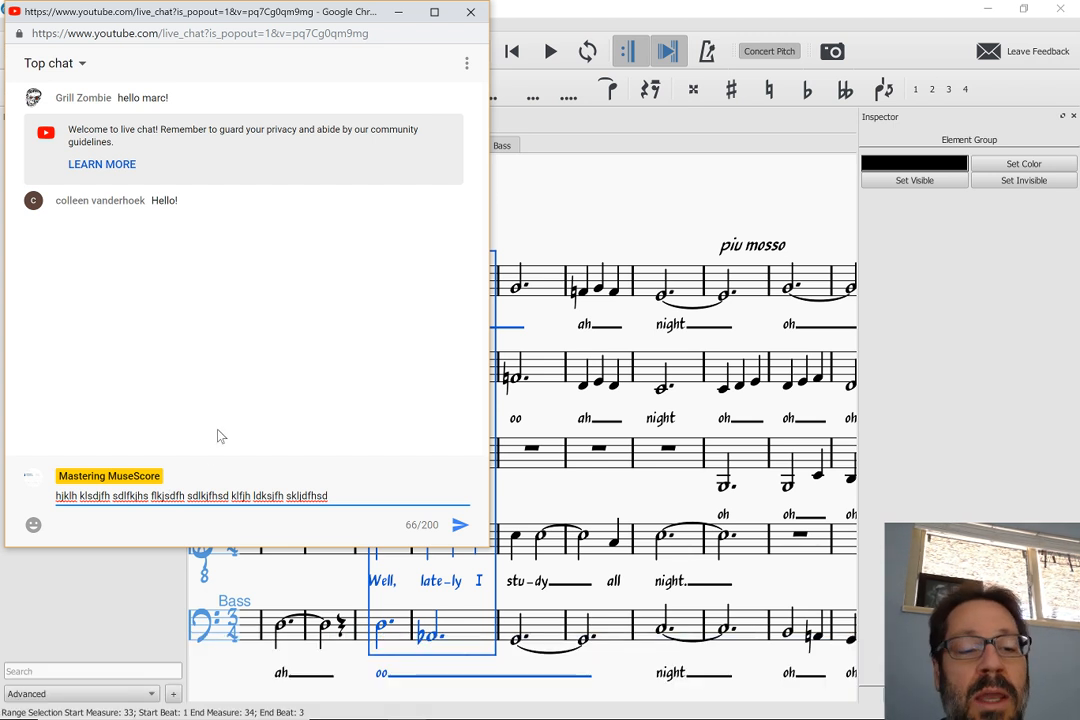
{"action": "key", "text": "shift+Right"}
{"action": "key", "text": "shift+Right"}
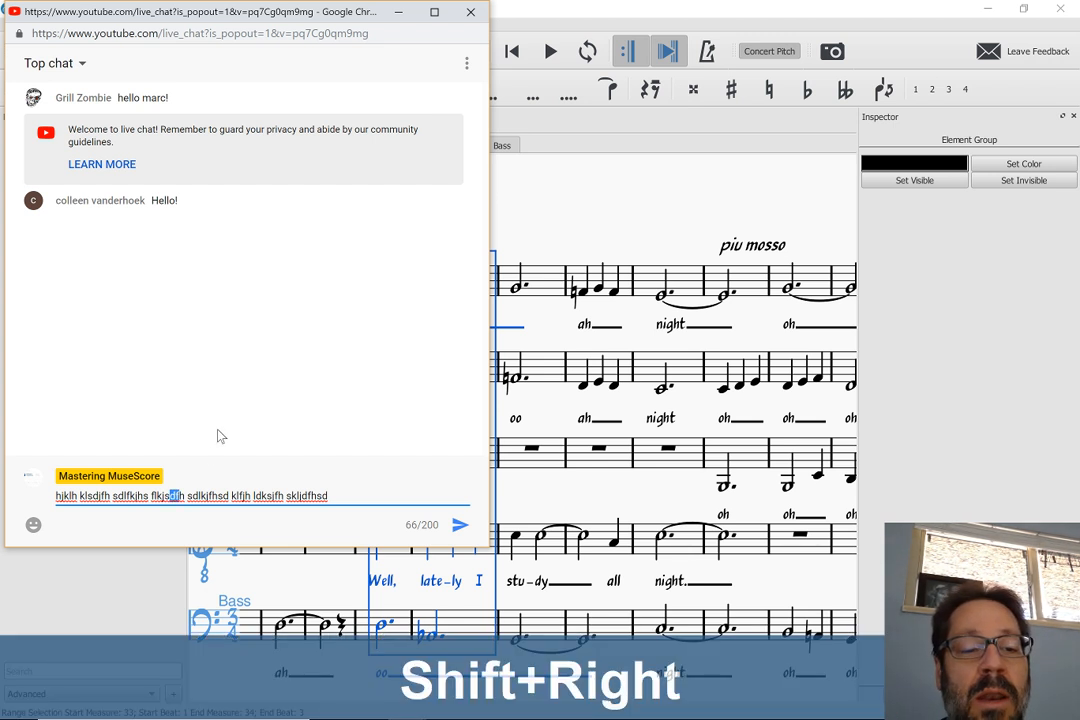
{"action": "key", "text": "shift+Right"}
{"action": "key", "text": "shift+Right"}
{"action": "key", "text": "shift+Right"}
{"action": "key", "text": "shift+Right"}
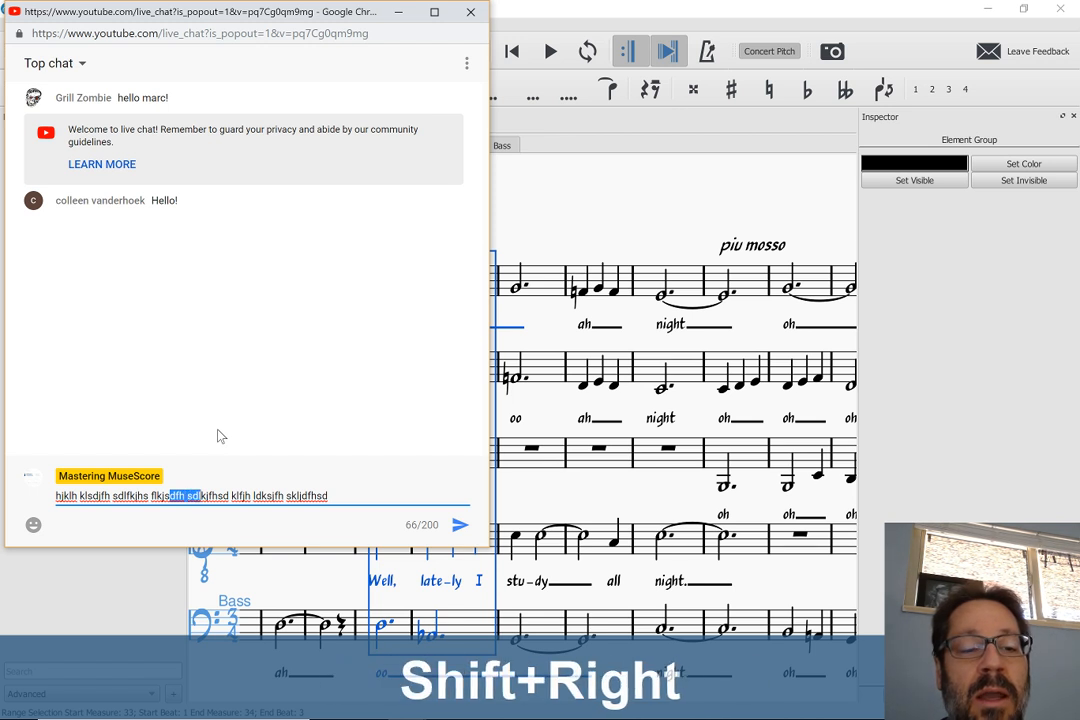
{"action": "key", "text": "shift+Right"}
{"action": "key", "text": "shift+Right"}
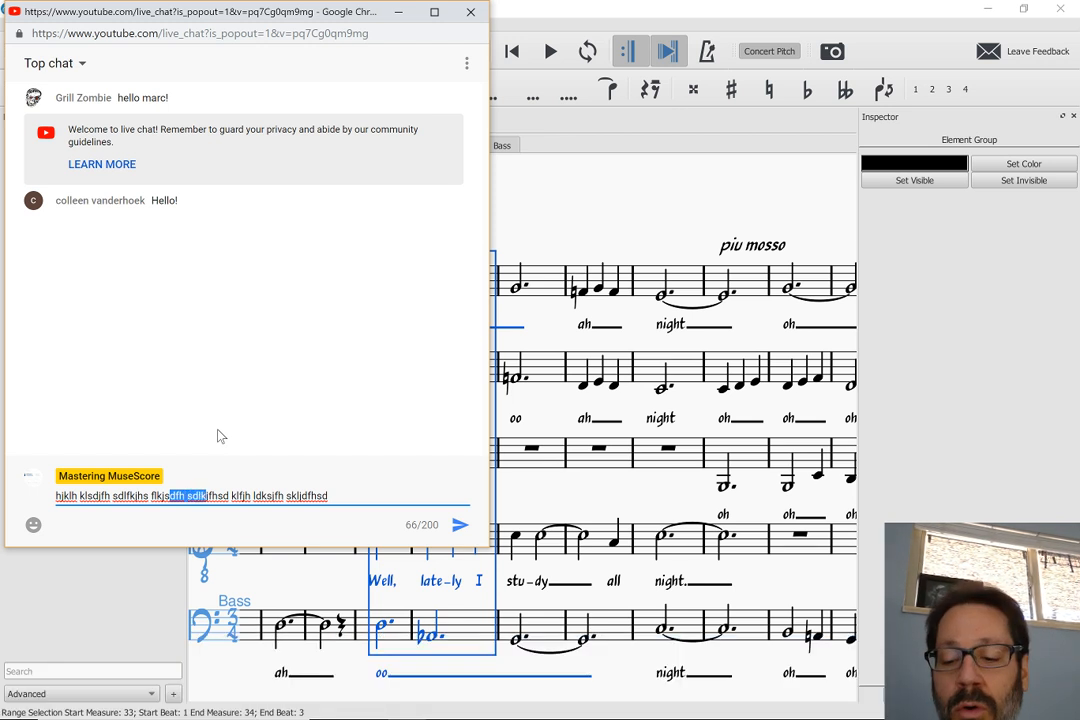
- Extend the chat text selection word by word through "ldksjfh"
{"action": "key", "text": "ctrl+shift+Right"}
{"action": "key", "text": "ctrl+shift+Right"}
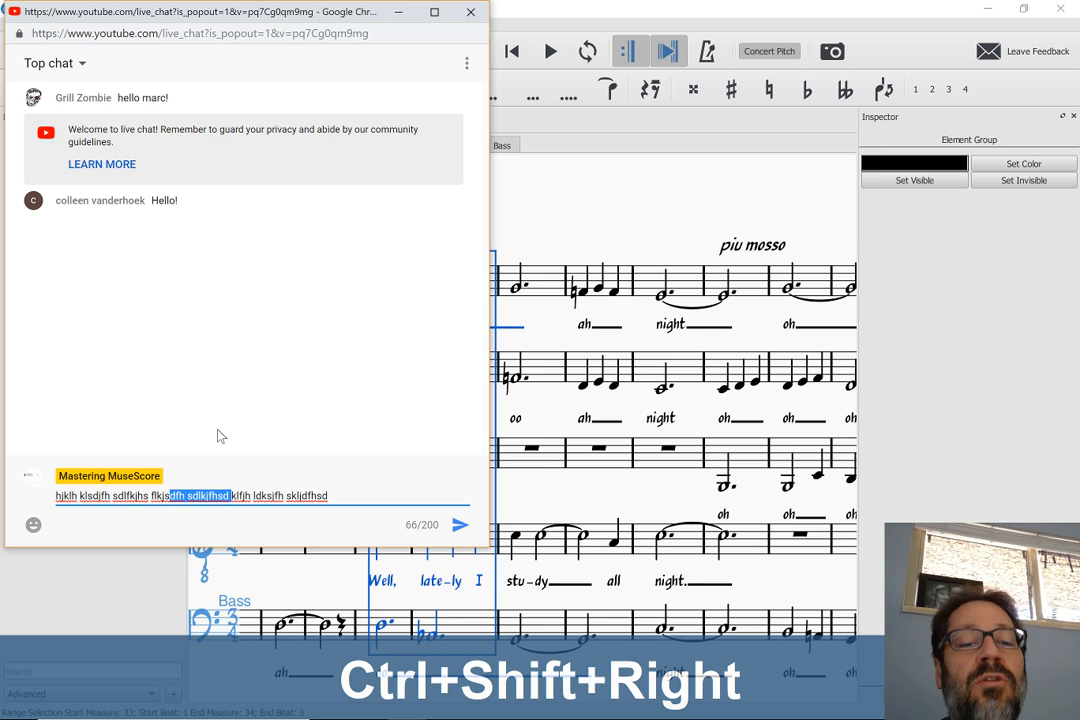
{"action": "key", "text": "ctrl+shift+Right"}
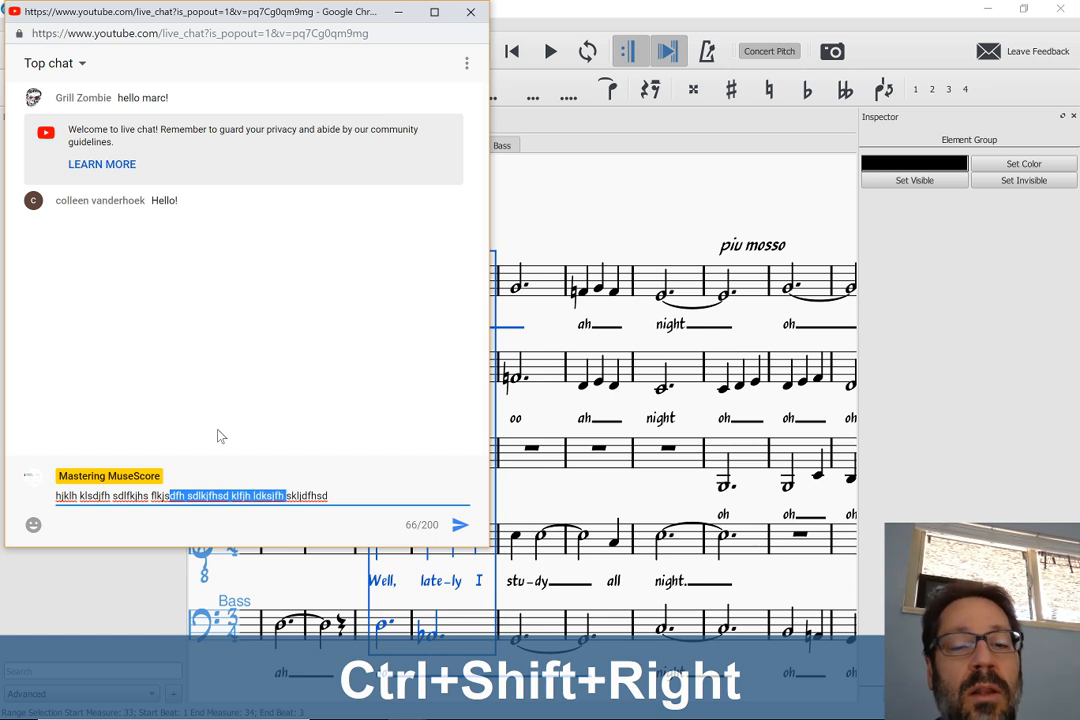
- Switch back to MuseScore and extend a selection note by note from Soprano 1's measure 32 quarter rest to the first note of measure 36
{"action": "key", "text": "alt+Tab"}
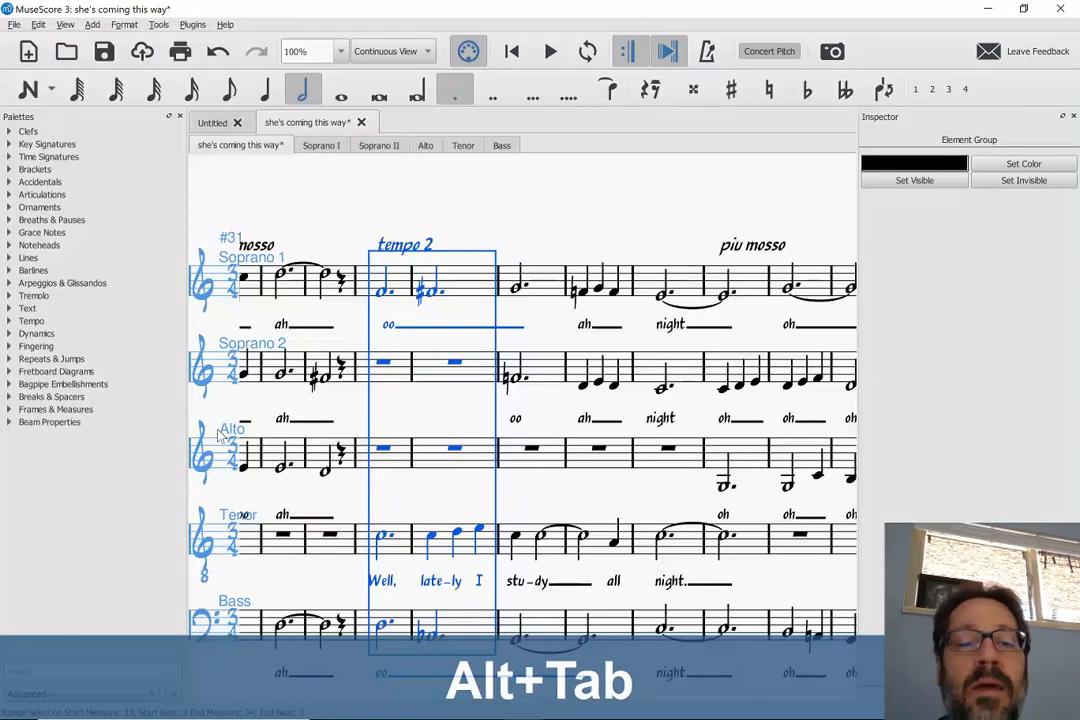
{"action": "left_click", "coordinate": [341, 283]}
{"action": "key", "text": "shift+Right"}
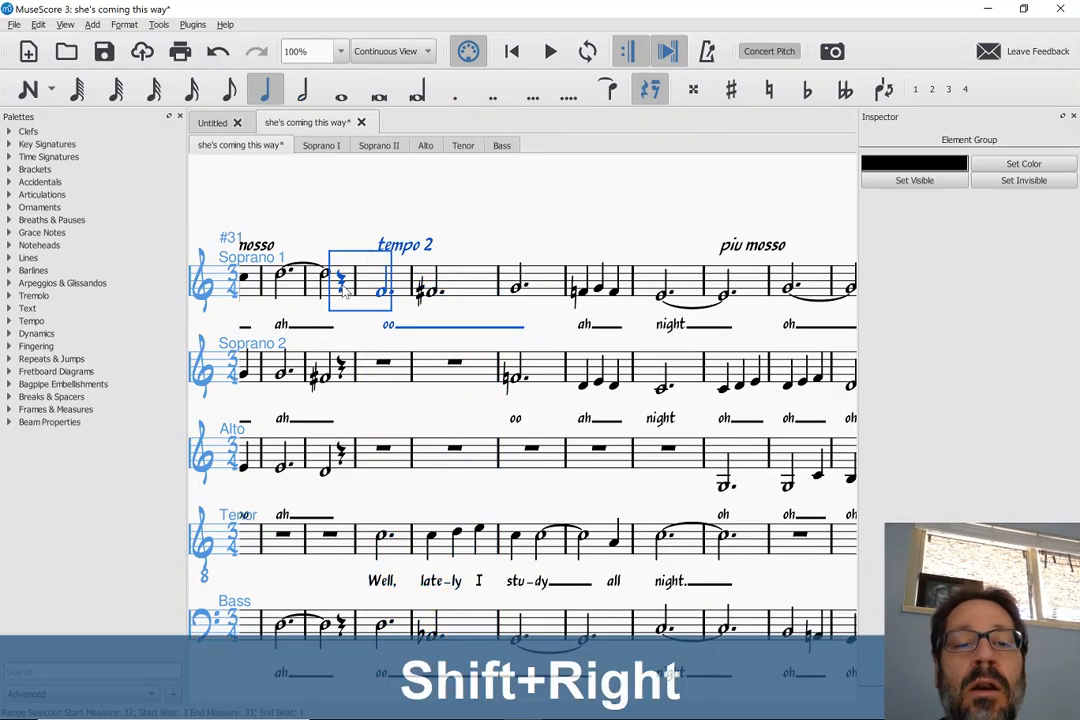
{"action": "key", "text": "shift+Right"}
{"action": "key", "text": "shift+Right"}
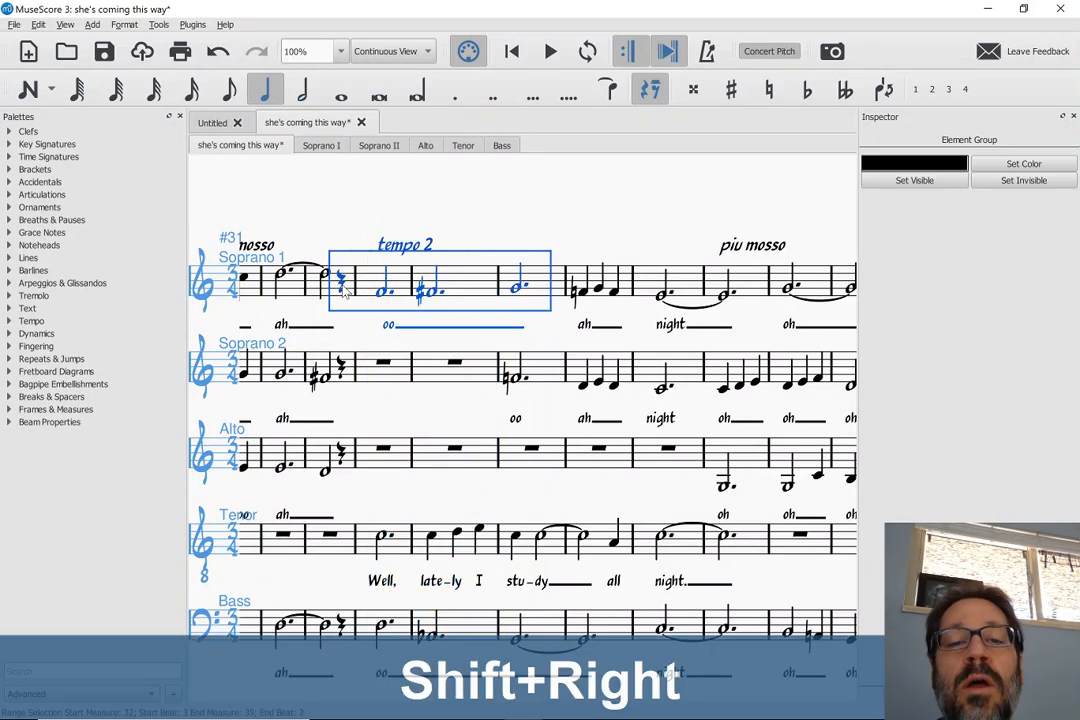
{"action": "key", "text": "shift+Right"}
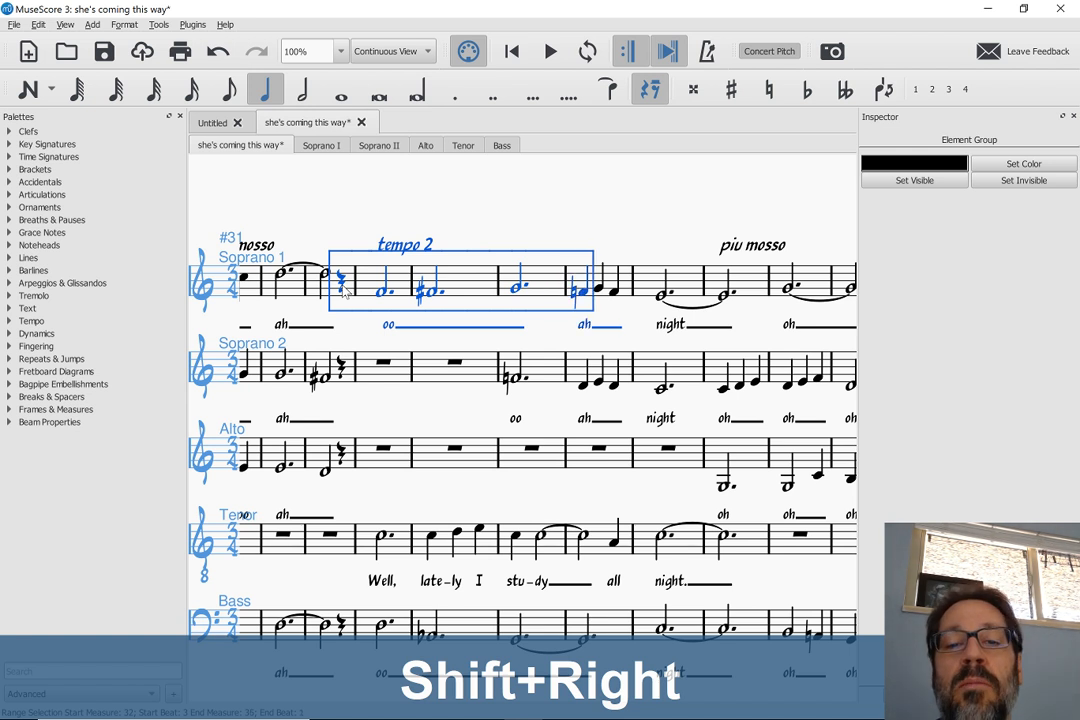
{"action": "key", "text": "shift+Right"}
{"action": "key", "text": "shift+Right"}
{"action": "key", "text": "shift+Left"}
{"action": "key", "text": "shift+Left"}
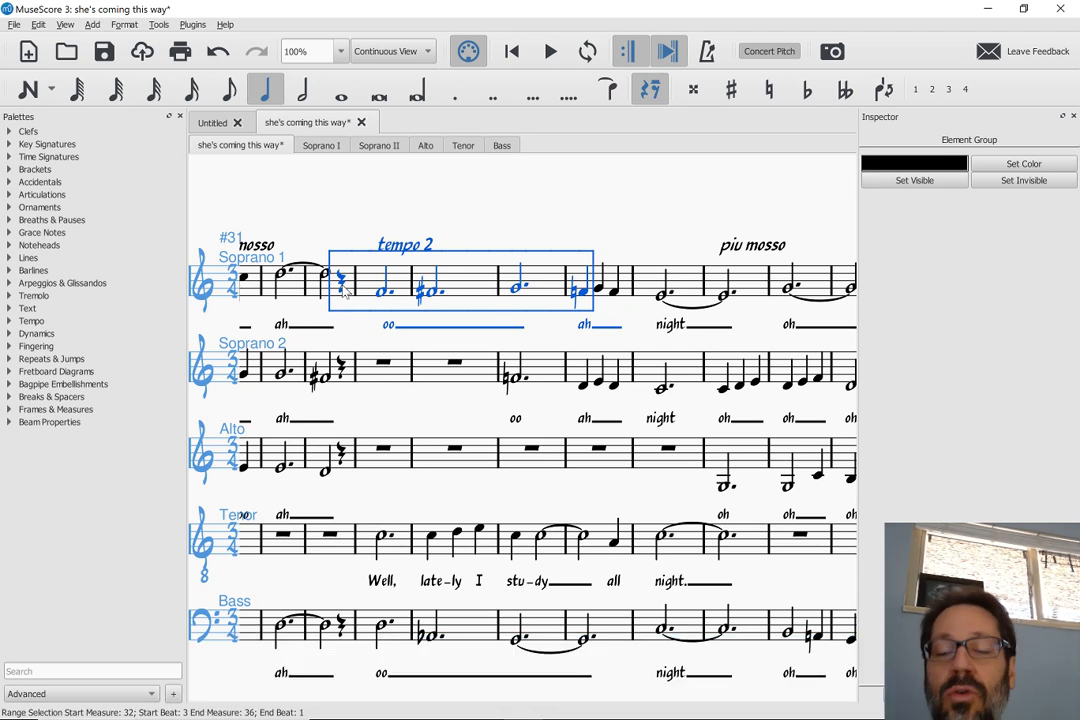
- Grow and shrink the Soprano 1 selection by whole measures, leaving it ending with measure 35
{"action": "key", "text": "ctrl+shift+Right"}
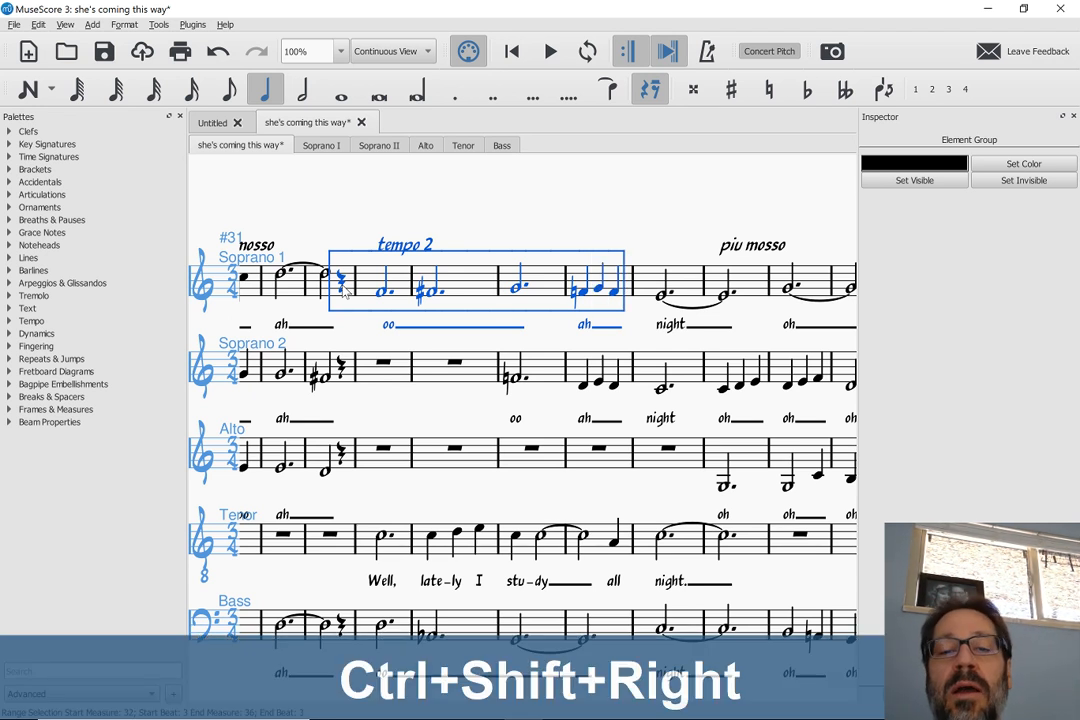
{"action": "key", "text": "ctrl+shift+Left"}
{"action": "key", "text": "ctrl+shift+Left"}
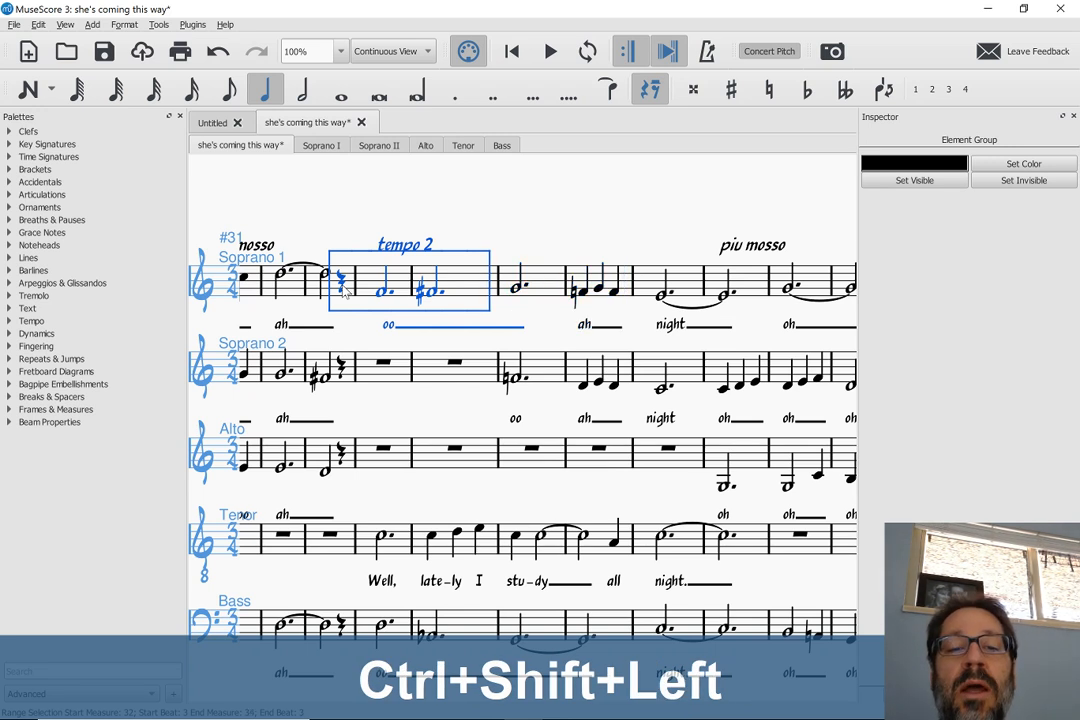
{"action": "key", "text": "ctrl+shift+Right"}
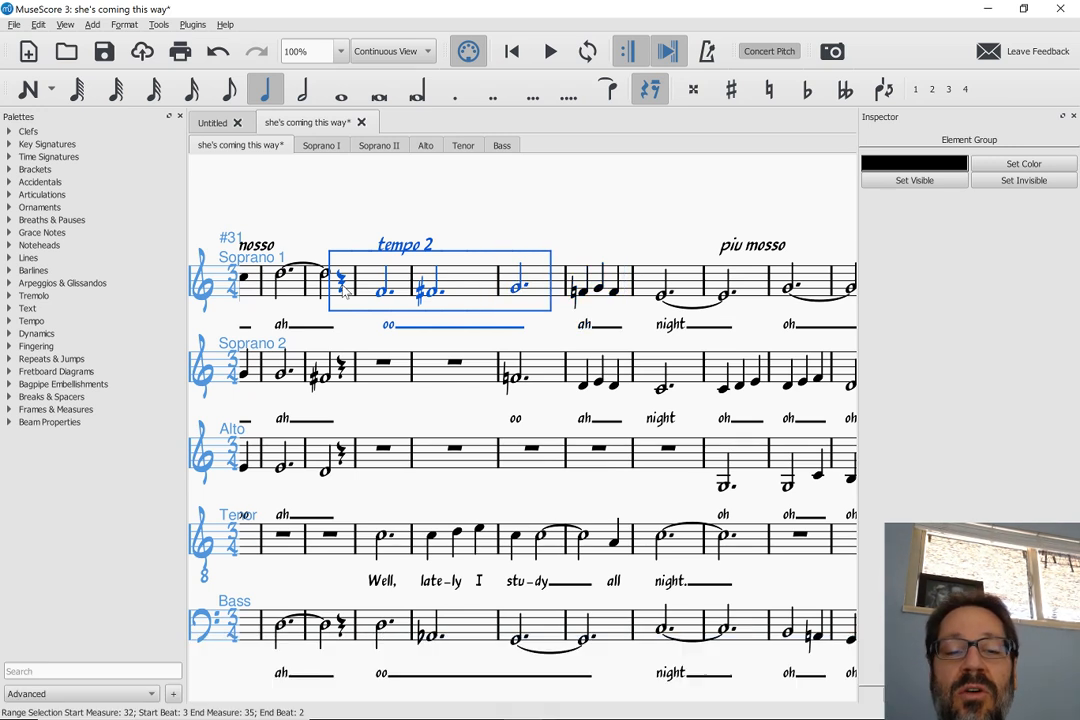
- Range-select Soprano 1 note by note from measure 42 to the end of measure 43, and shrink it back to measure 42
{"action": "scroll", "coordinate": [343, 290], "scroll_direction": "down", "scroll_amount": 5}
{"action": "scroll", "coordinate": [343, 290], "scroll_direction": "down", "scroll_amount": 1}
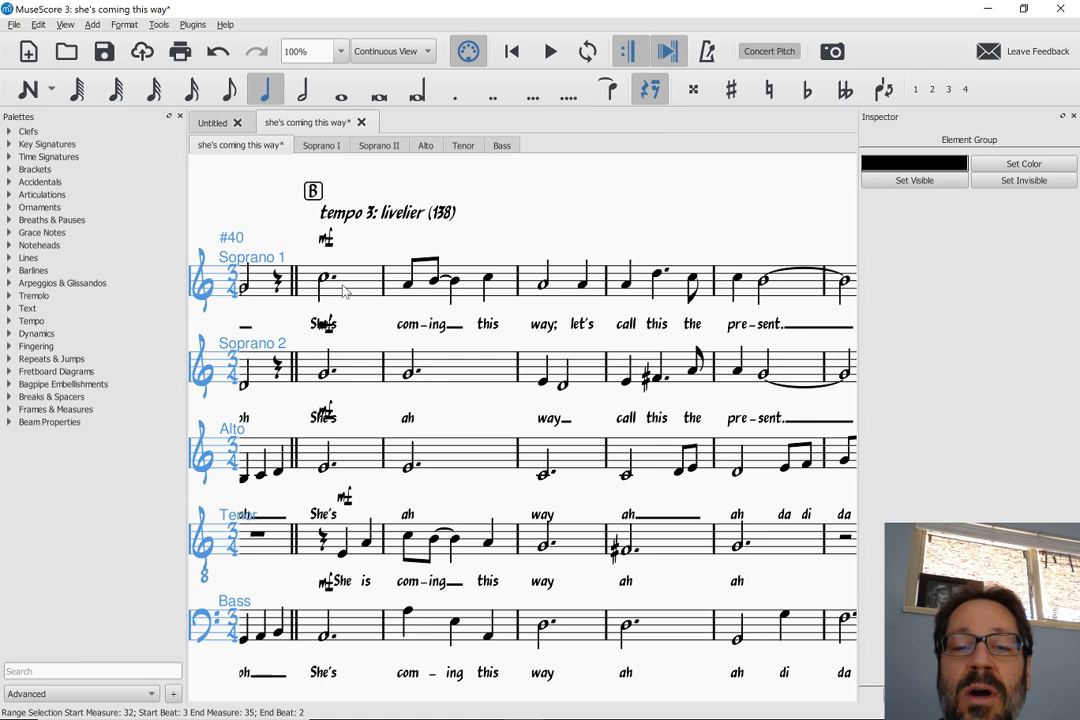
{"action": "left_click", "coordinate": [413, 293]}
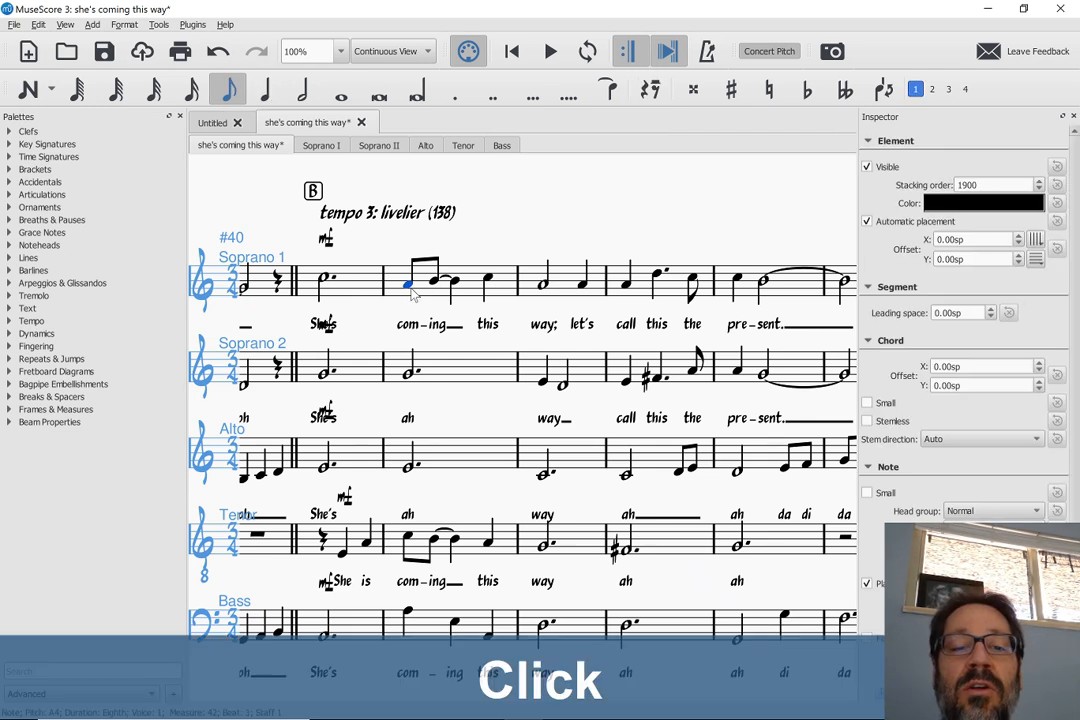
{"action": "key", "text": "shift+Right"}
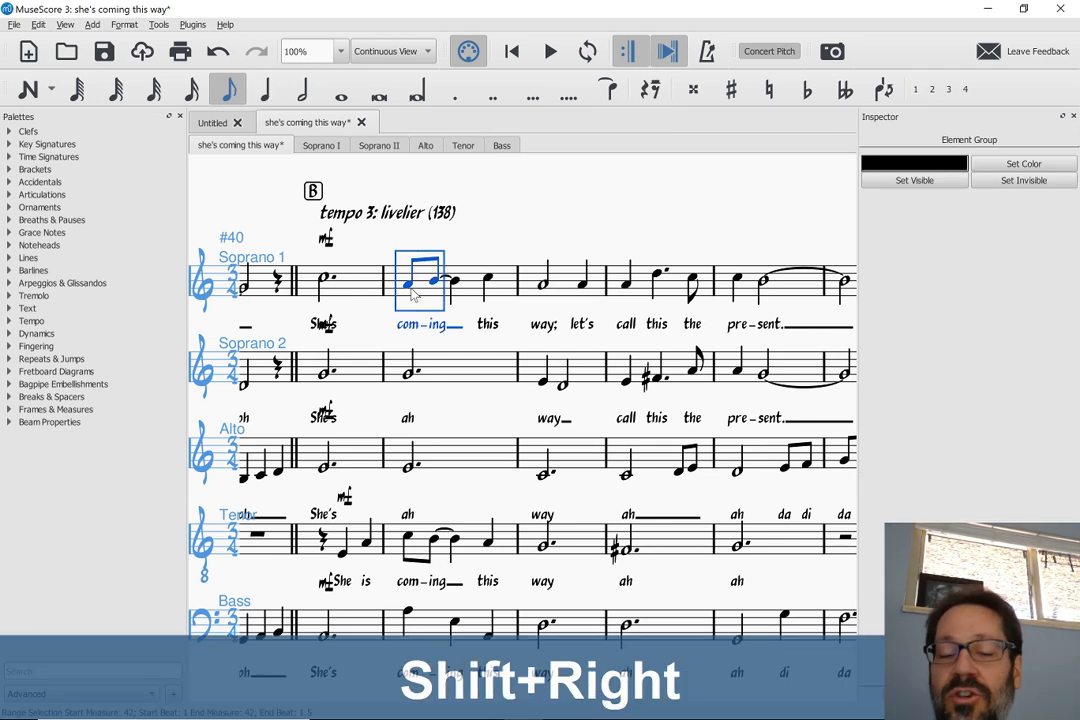
{"action": "key", "text": "shift+Right"}
{"action": "key", "text": "shift+Right"}
{"action": "key", "text": "shift+Right"}
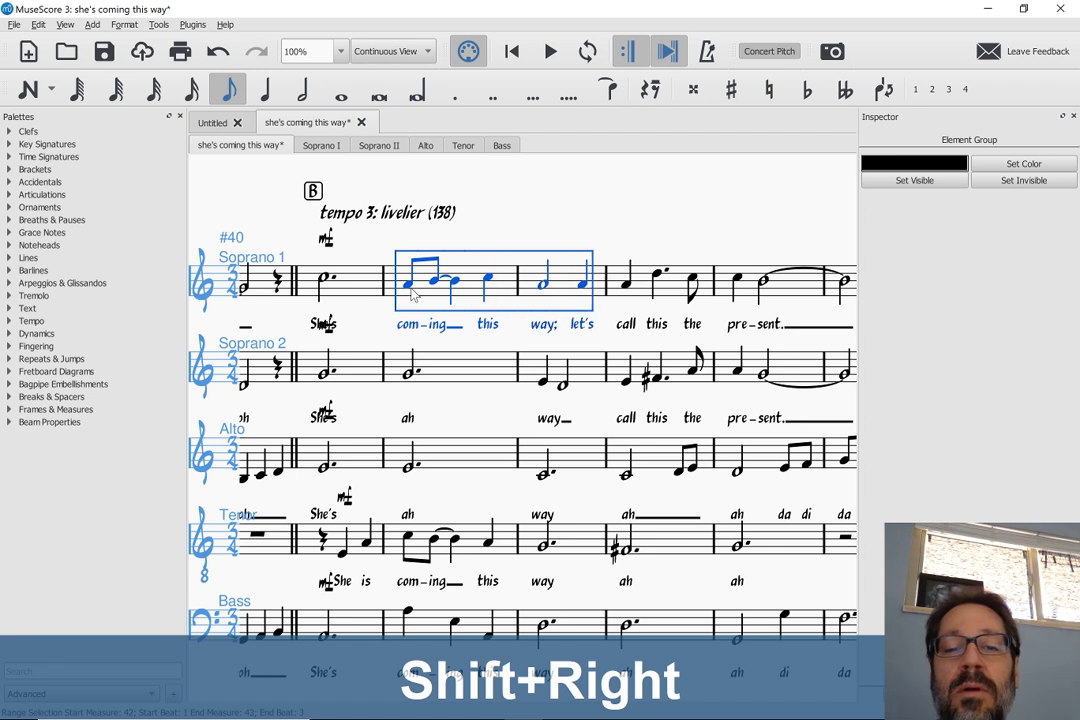
{"action": "key", "text": "shift+Left"}
{"action": "key", "text": "shift+Left"}
- Extend the Soprano 1 selection by whole measures through measure 45, and further to the end of the score
{"action": "key", "text": "ctrl+shift+Right"}
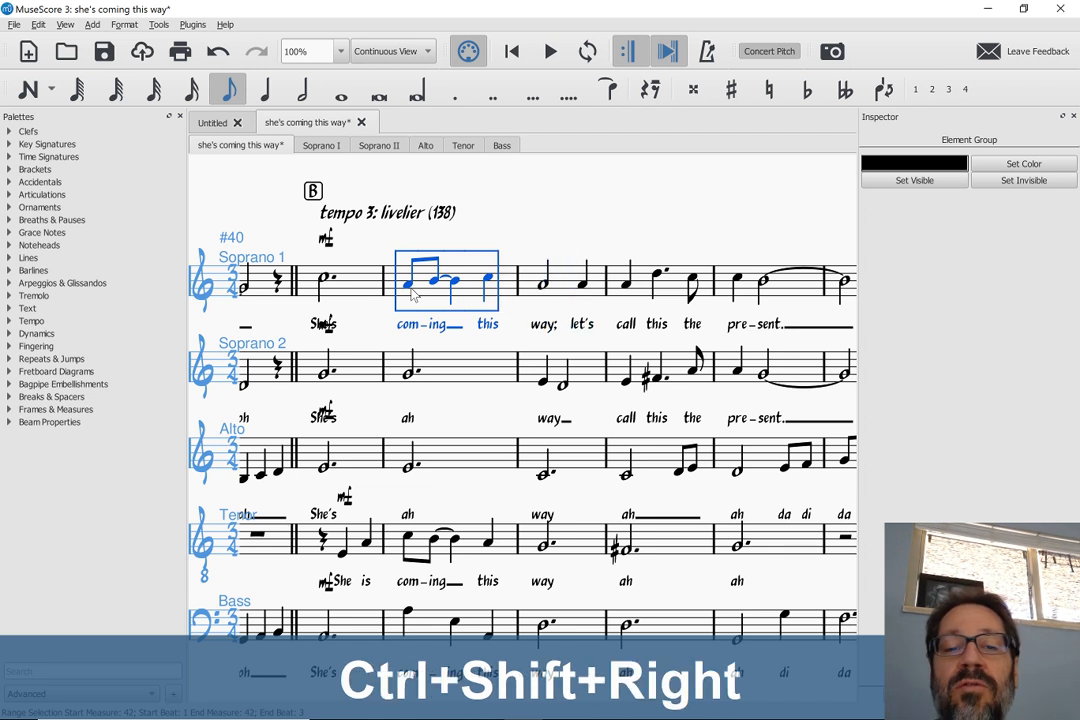
{"action": "key", "text": "ctrl+shift+Right"}
{"action": "key", "text": "ctrl+shift+Right"}
{"action": "key", "text": "ctrl+shift+Right"}
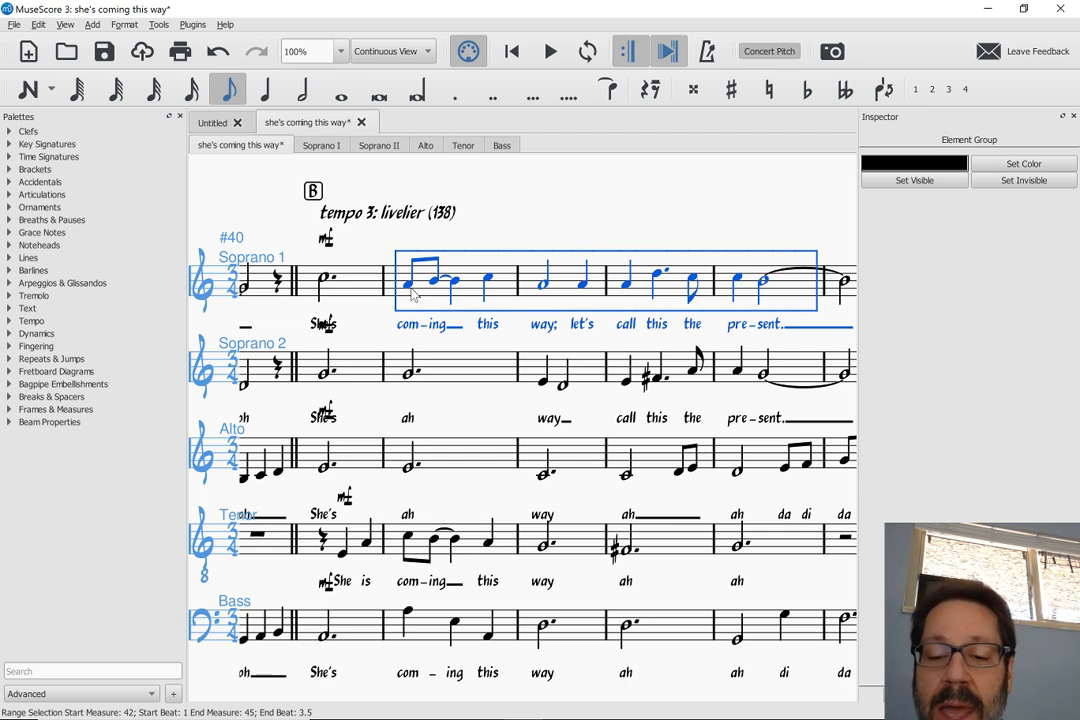
{"action": "key", "text": "ctrl+shift+F10"}
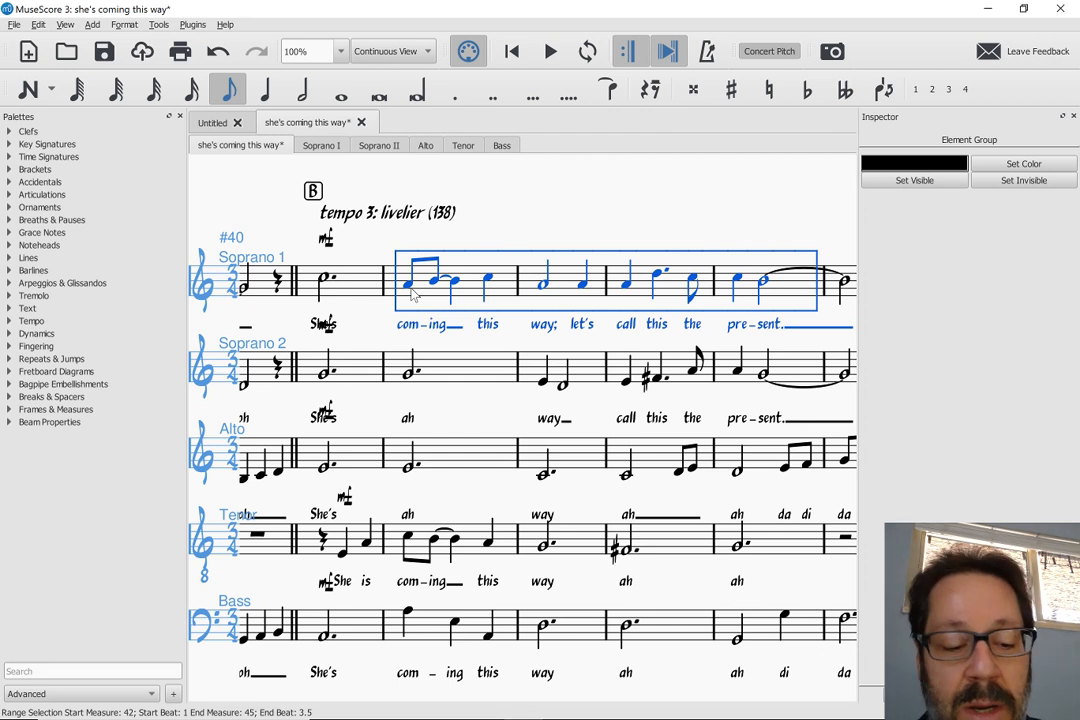
{"action": "key", "text": "ctrl+shift+End"}
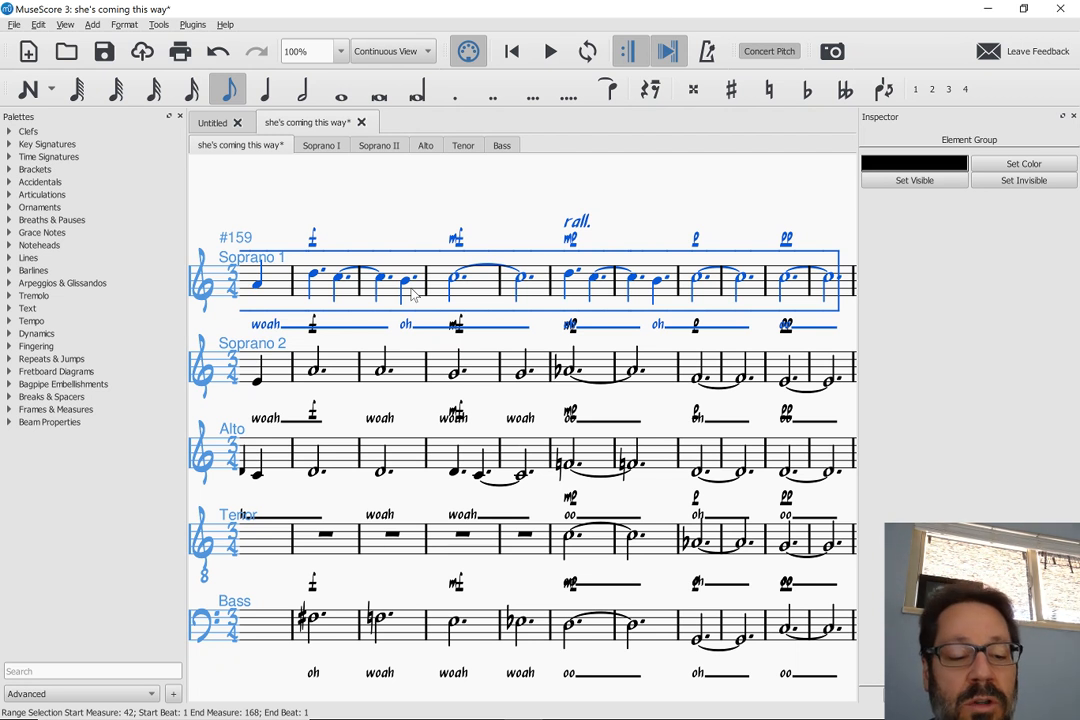
- Select Soprano 2's measure 160, extend the selection back to the start of the score, and clear it
{"action": "left_click", "coordinate": [417, 375]}
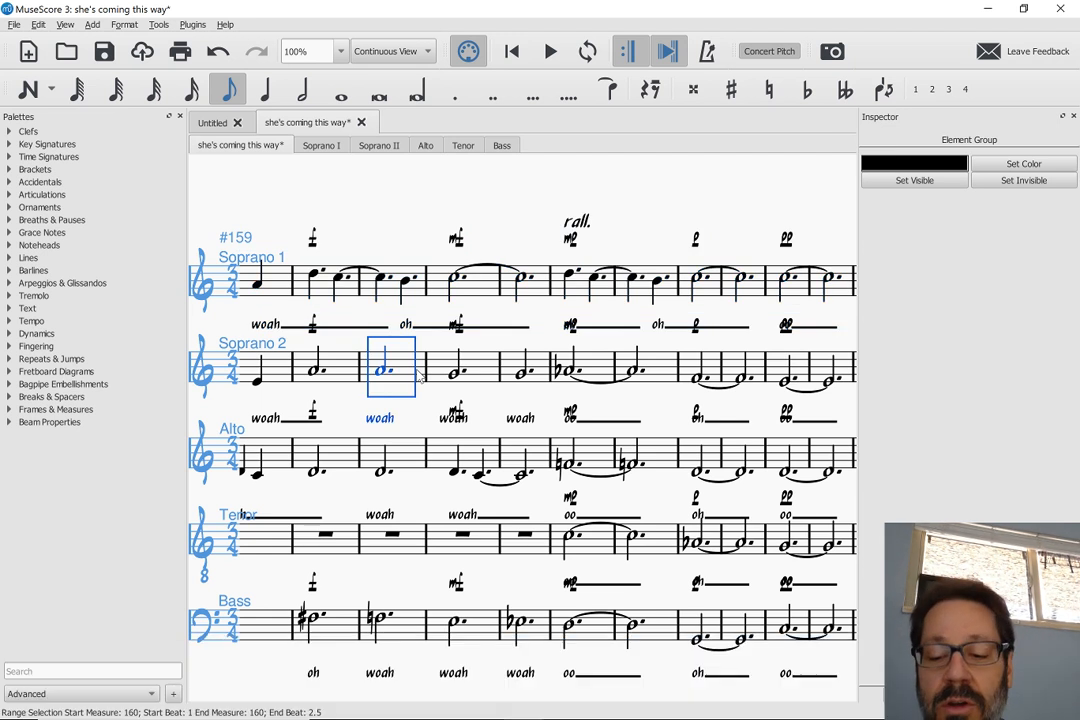
{"action": "key", "text": "ctrl+shift+Home"}
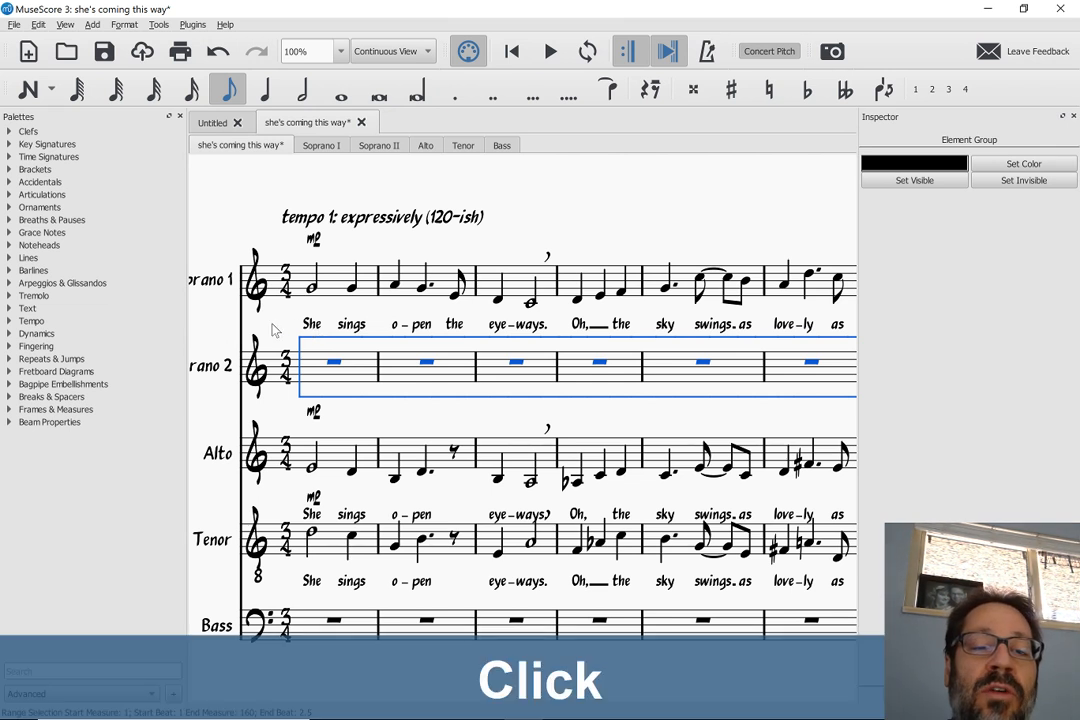
{"action": "left_click", "coordinate": [273, 330]}
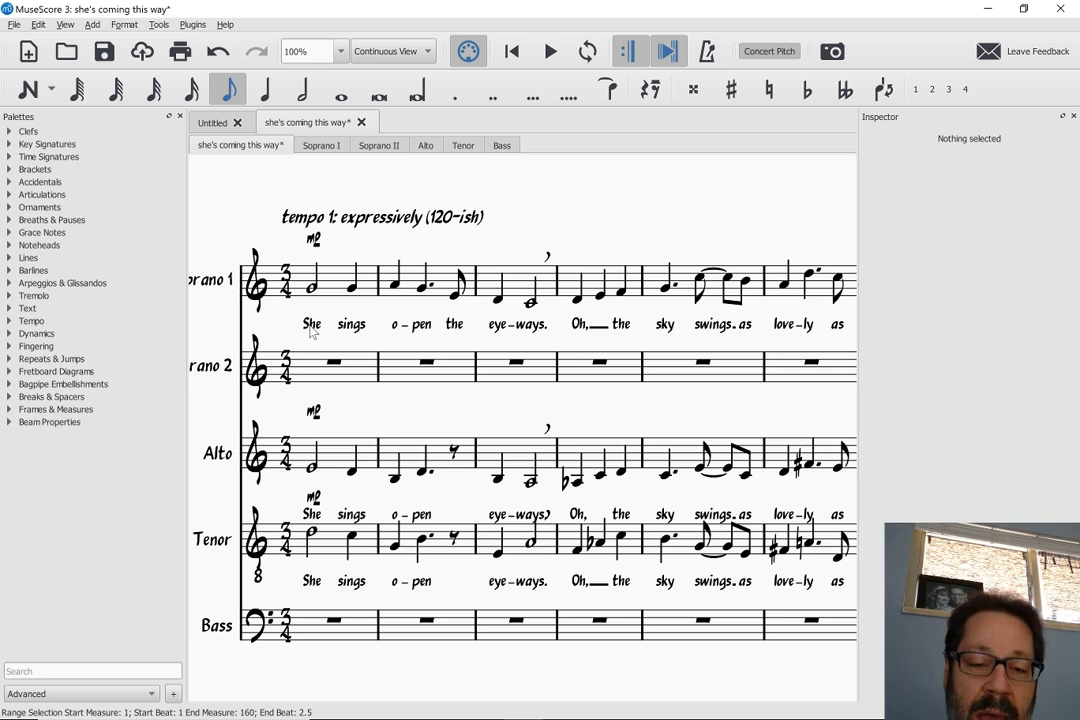
- Compare the context commands offered for the lyric "She", measure 1's quarter note and the mp dynamic in Soprano 1
{"action": "right_click", "coordinate": [310, 332]}
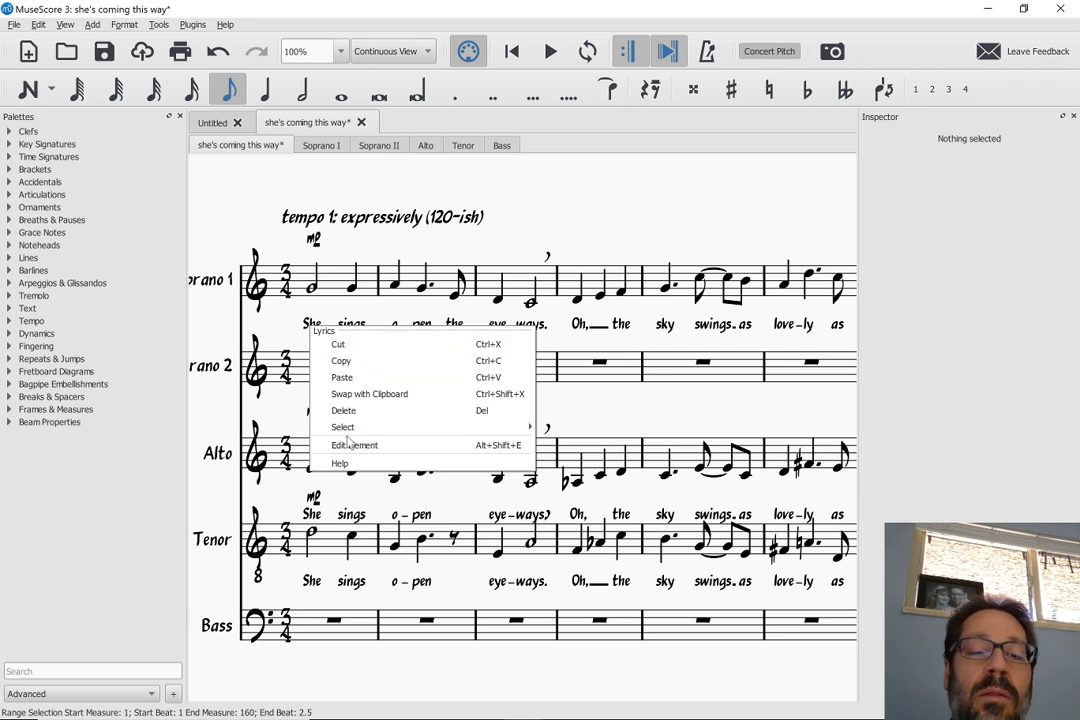
{"action": "left_click", "coordinate": [351, 290]}
{"action": "right_click", "coordinate": [351, 290]}
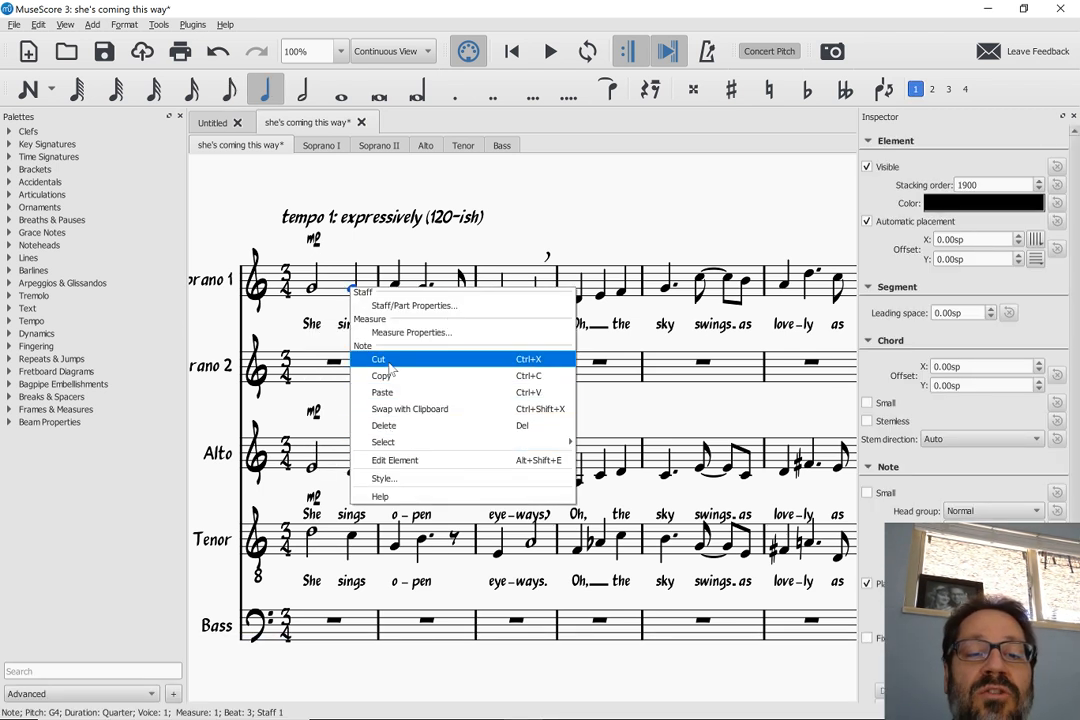
{"action": "left_click", "coordinate": [437, 260]}
{"action": "left_click", "coordinate": [437, 258]}
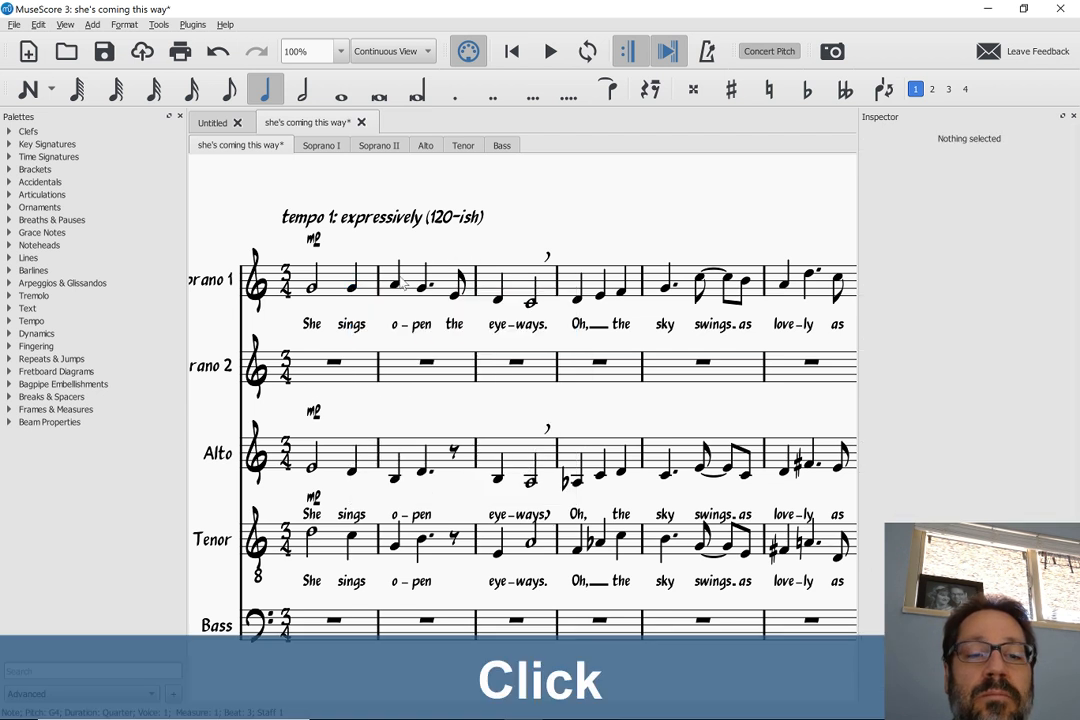
{"action": "right_click", "coordinate": [322, 245]}
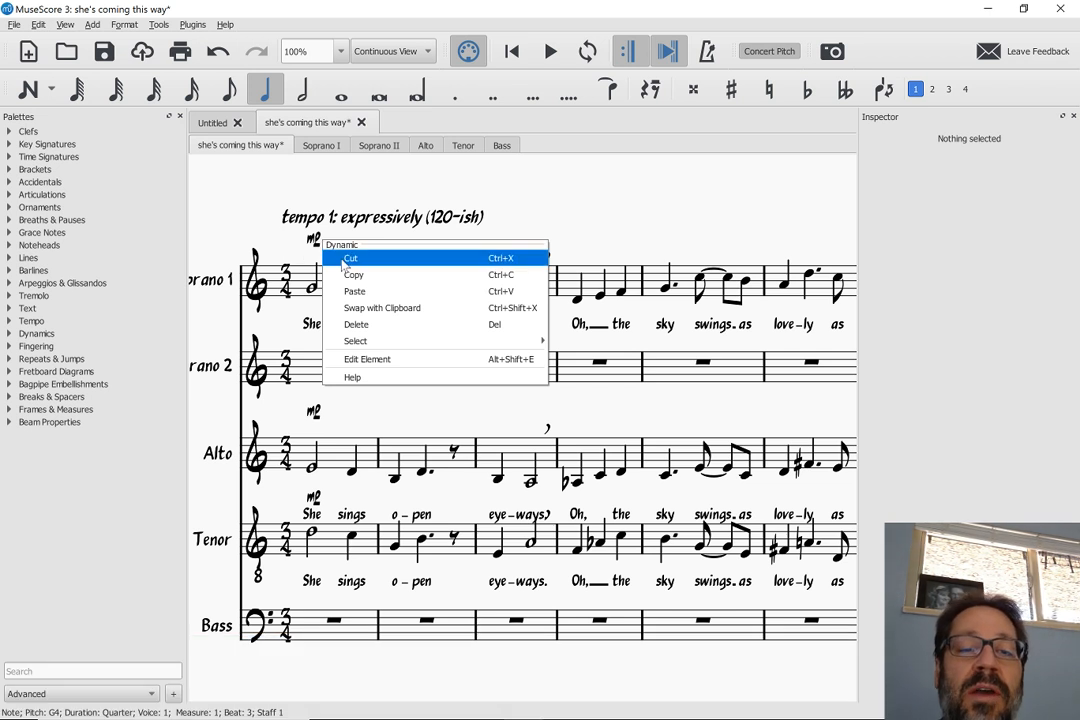
{"action": "left_click", "coordinate": [236, 209]}
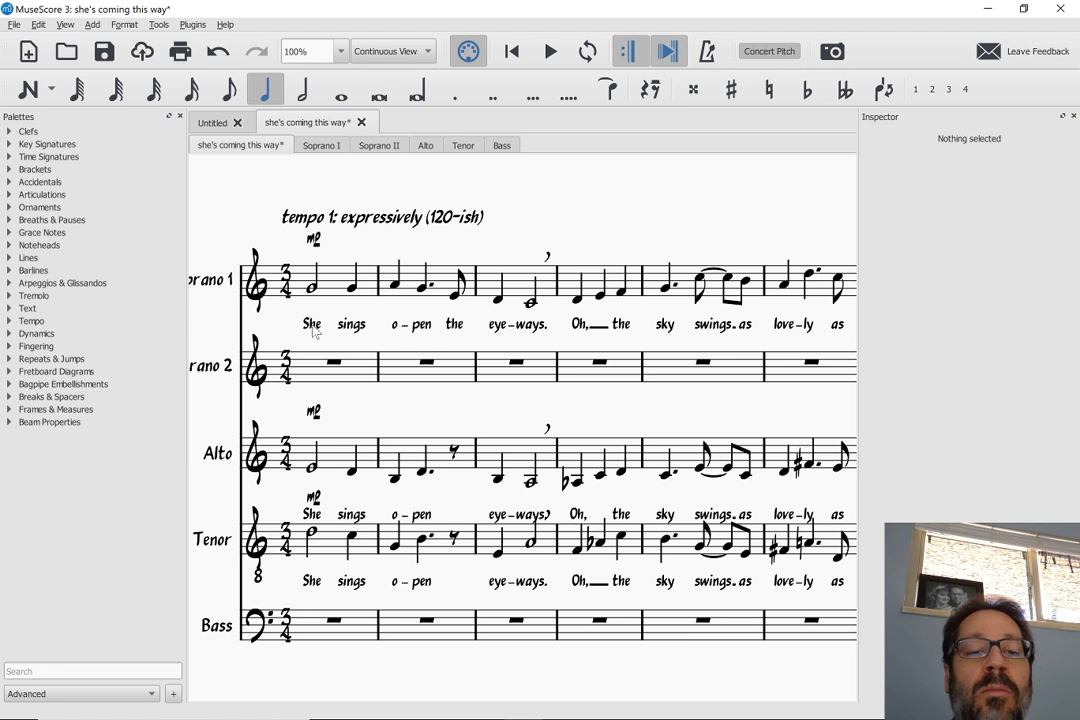
- Select all similar elements in the same staff from Soprano 1's lyric "She", and check the selection options for "sings"
{"action": "right_click", "coordinate": [320, 330]}
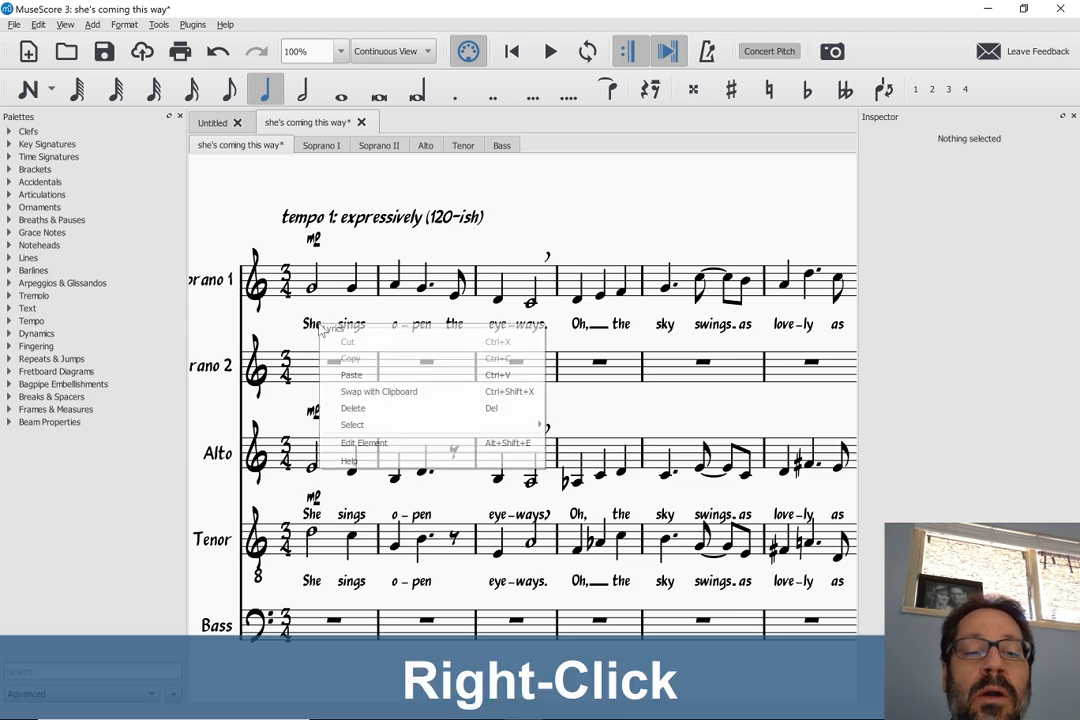
{"action": "mouse_move", "coordinate": [354, 426]}
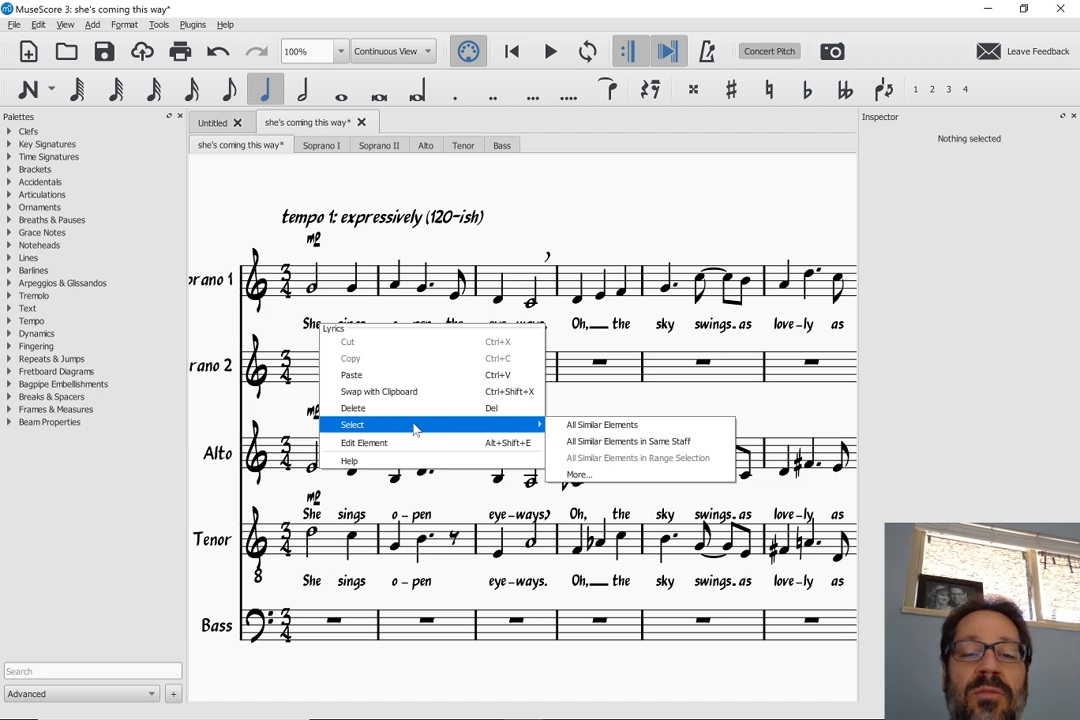
{"action": "left_click", "coordinate": [596, 444]}
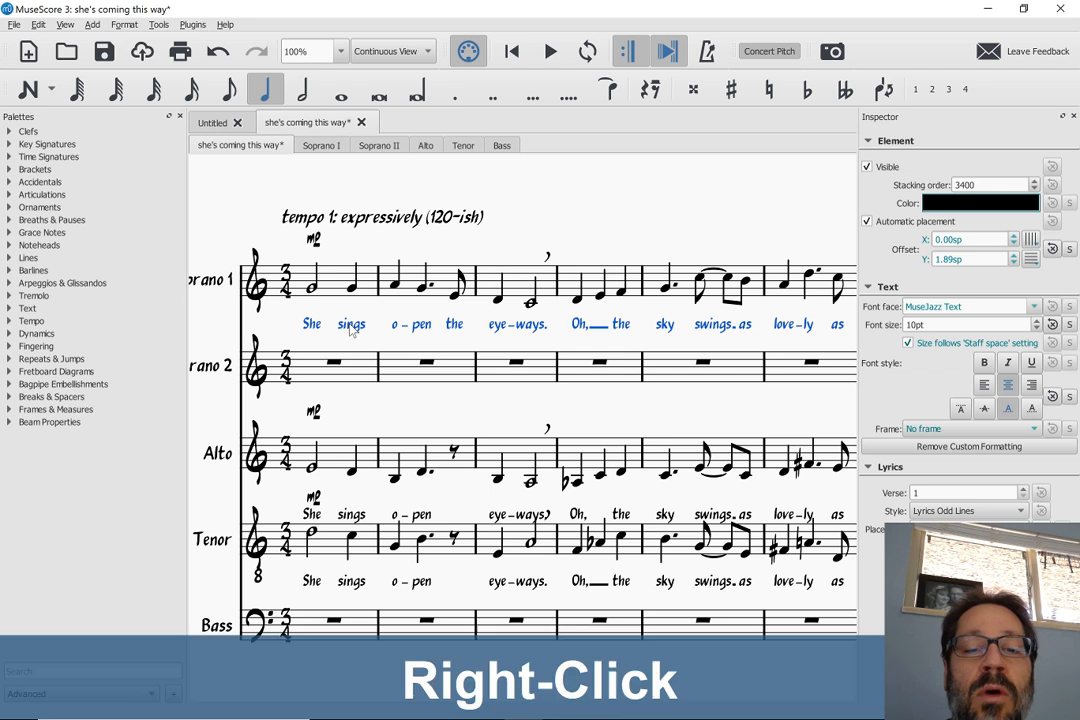
{"action": "right_click", "coordinate": [351, 327]}
{"action": "mouse_move", "coordinate": [499, 429]}
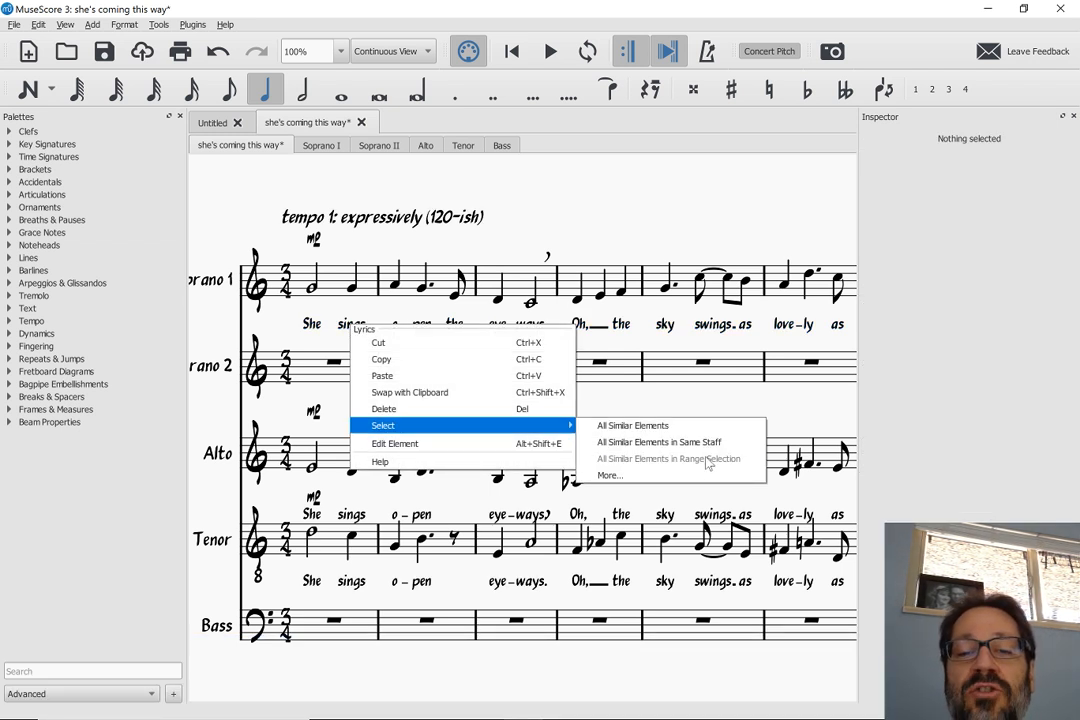
{"action": "left_click", "coordinate": [327, 289]}
- Range-select measures 1 to 4 of Soprano 1 and reduce the selection to all the lyrics within that range
{"action": "left_click", "coordinate": [327, 289]}
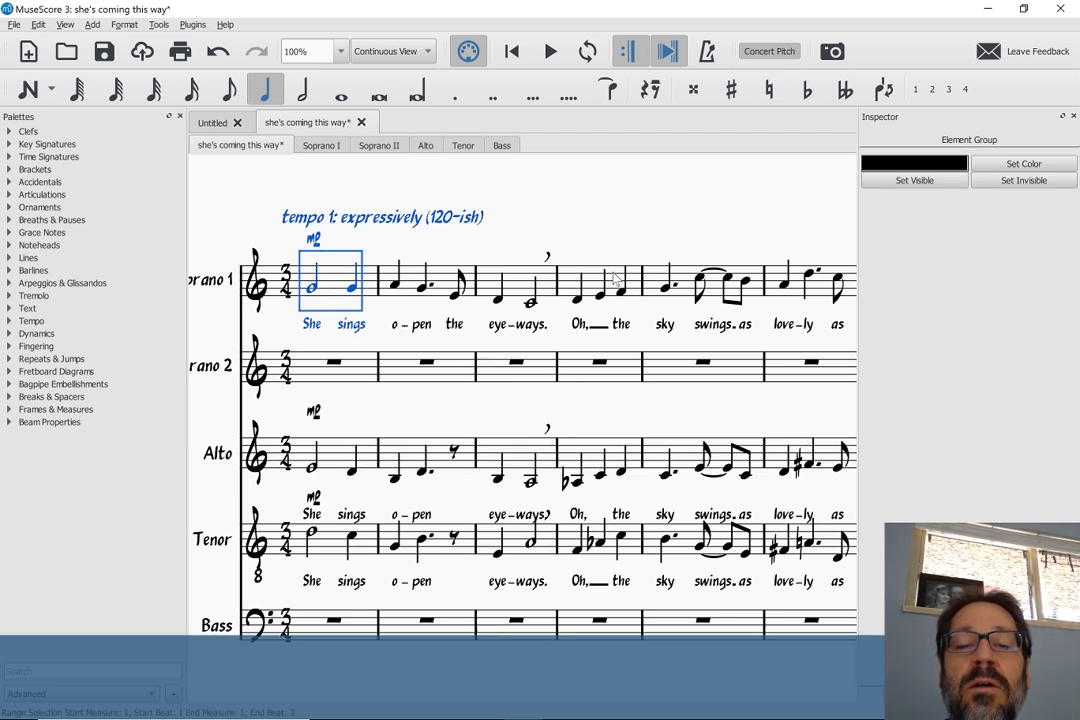
{"action": "left_click", "coordinate": [616, 280], "text": "shift"}
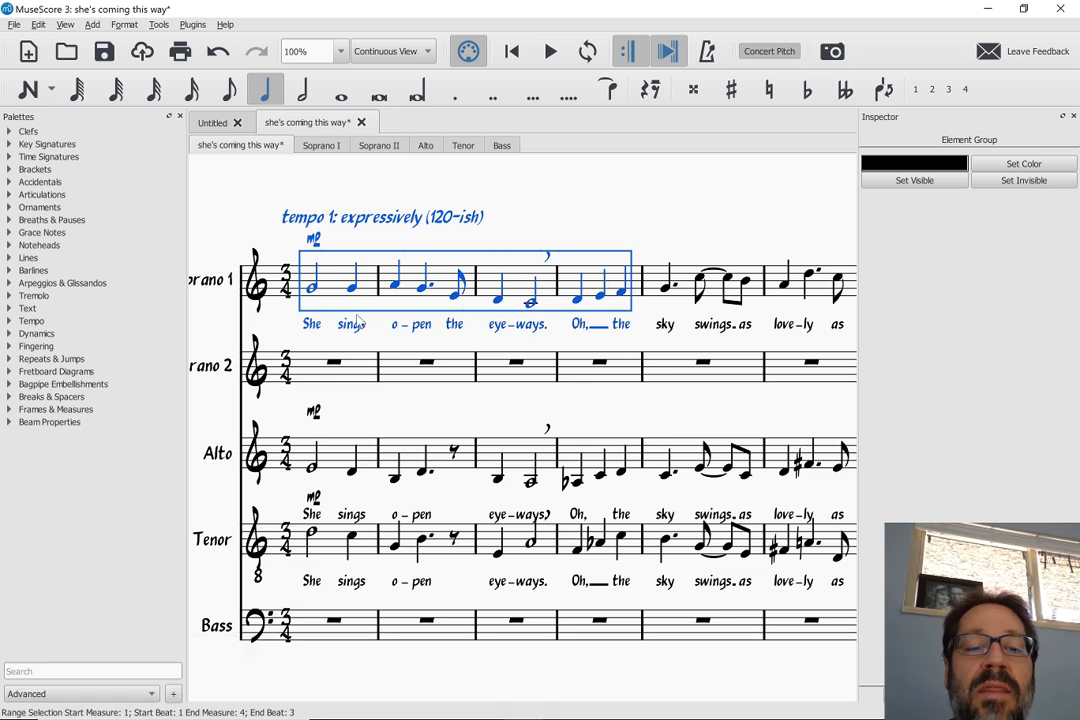
{"action": "right_click", "coordinate": [345, 335]}
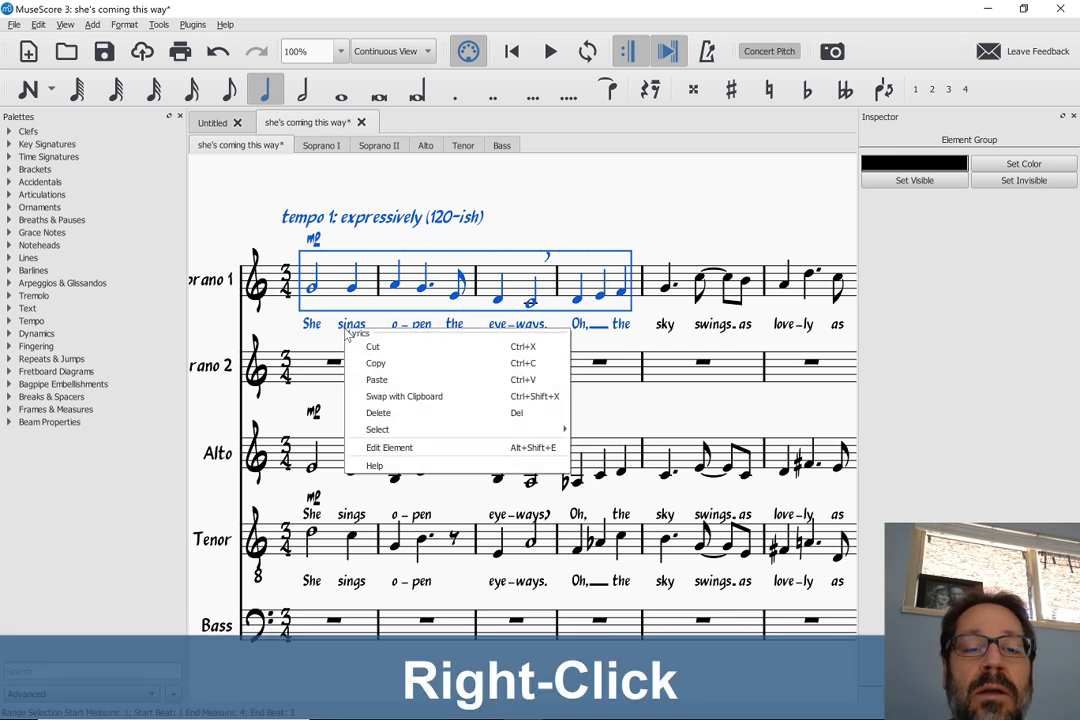
{"action": "mouse_move", "coordinate": [420, 436]}
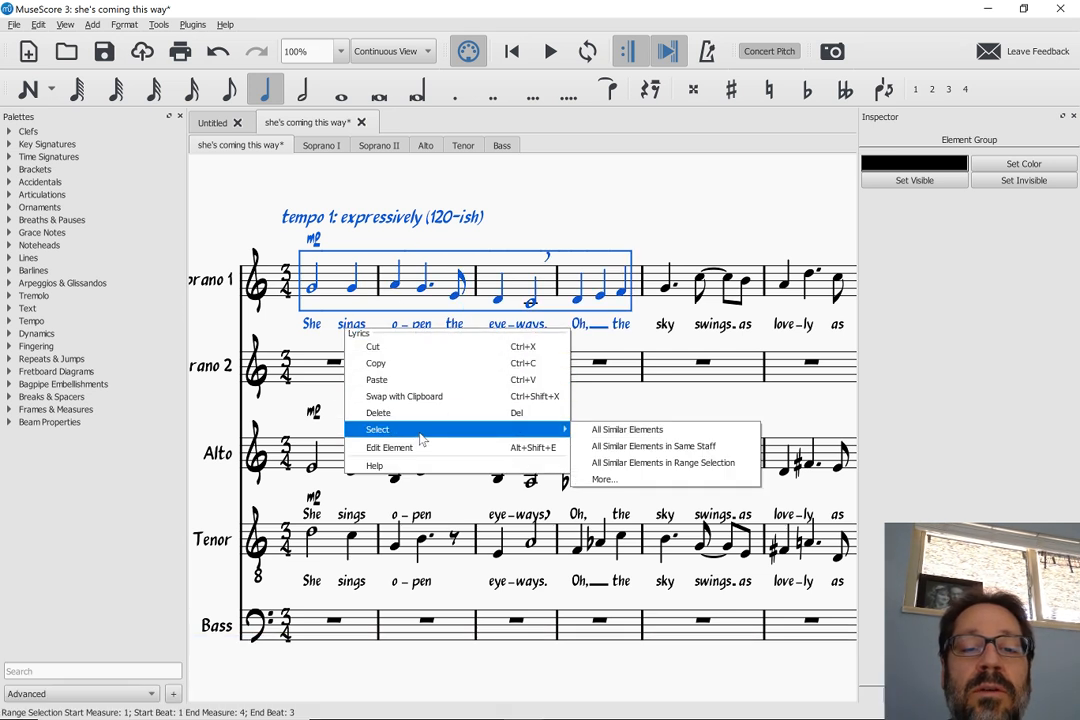
{"action": "left_click", "coordinate": [640, 463]}
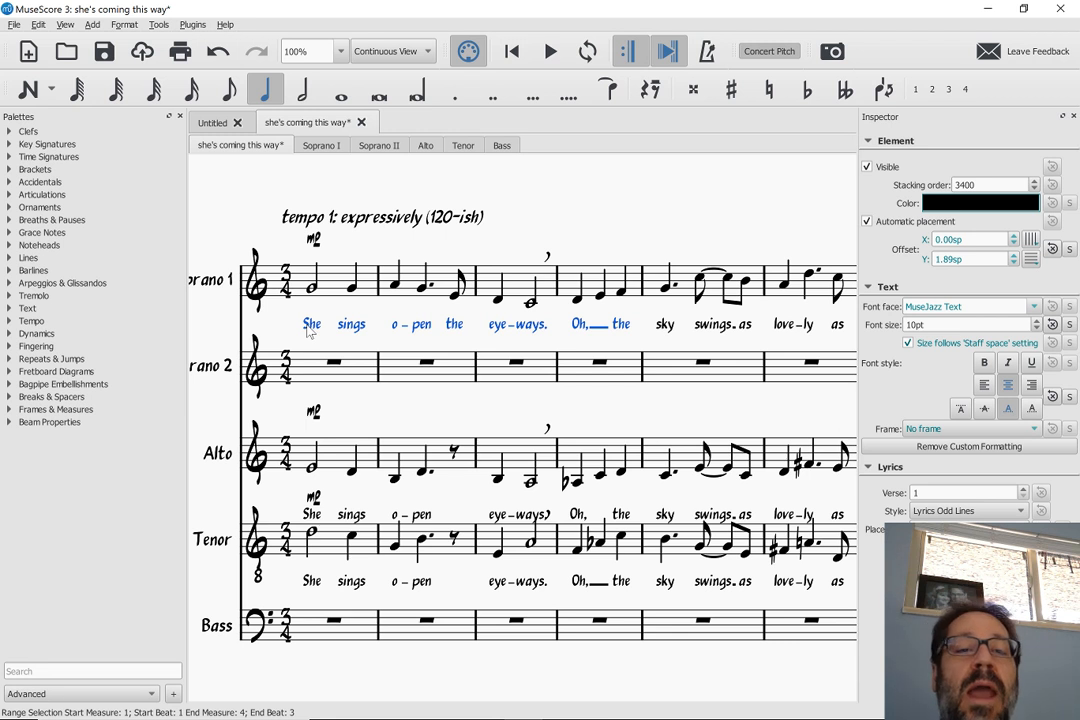
- Switch to the Untitled score, select its first measure with a quarter-note duration, and look at the measure's context commands
{"action": "left_click", "coordinate": [212, 122]}
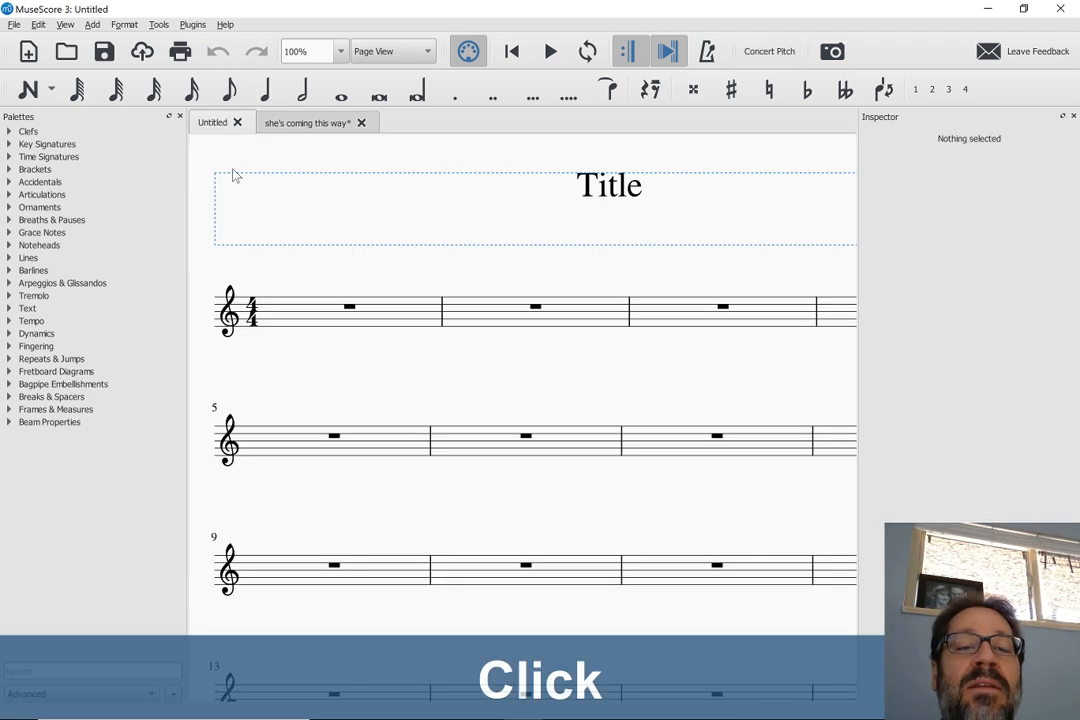
{"action": "left_click", "coordinate": [312, 318]}
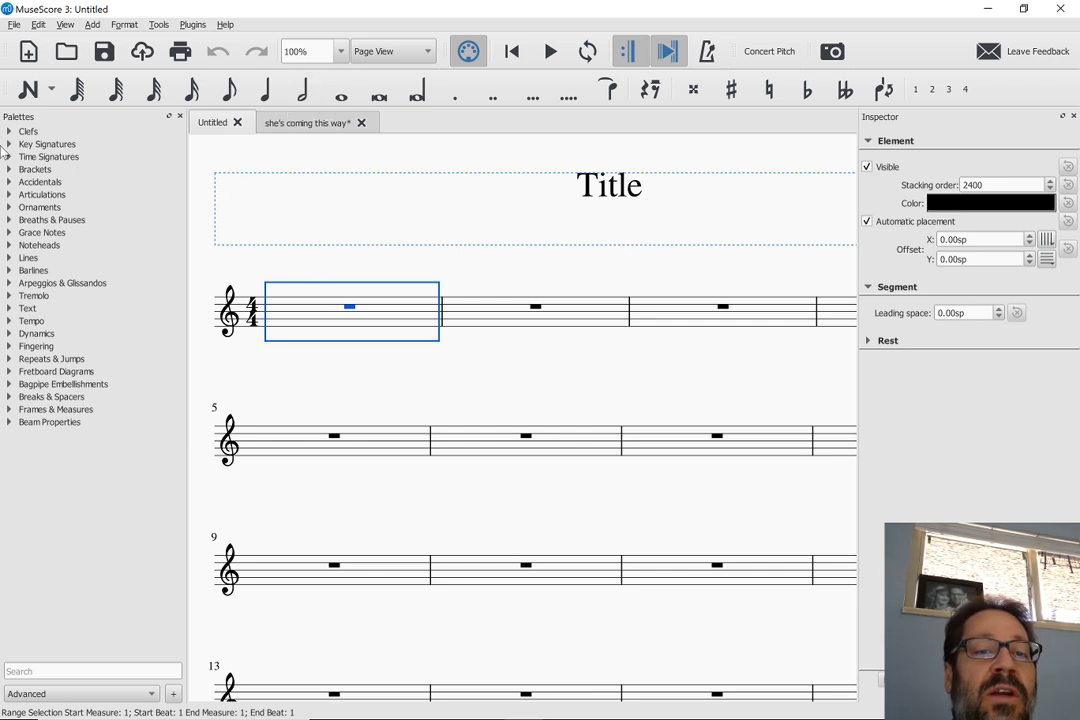
{"action": "left_click", "coordinate": [265, 93]}
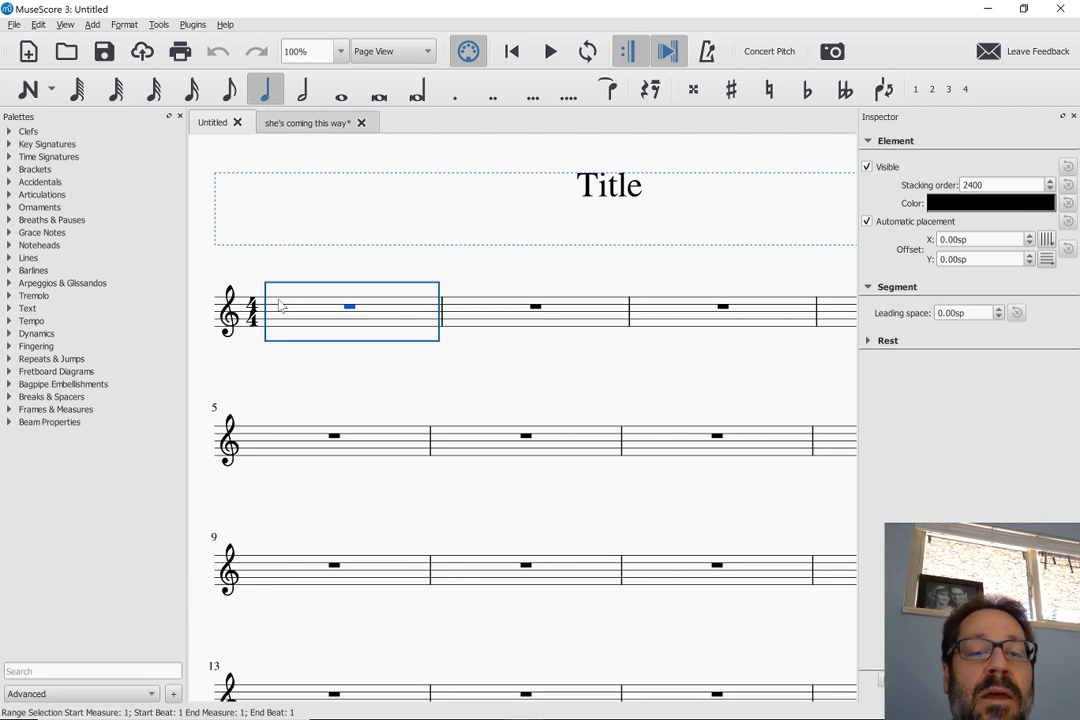
{"action": "left_click", "coordinate": [279, 310]}
{"action": "right_click", "coordinate": [281, 314]}
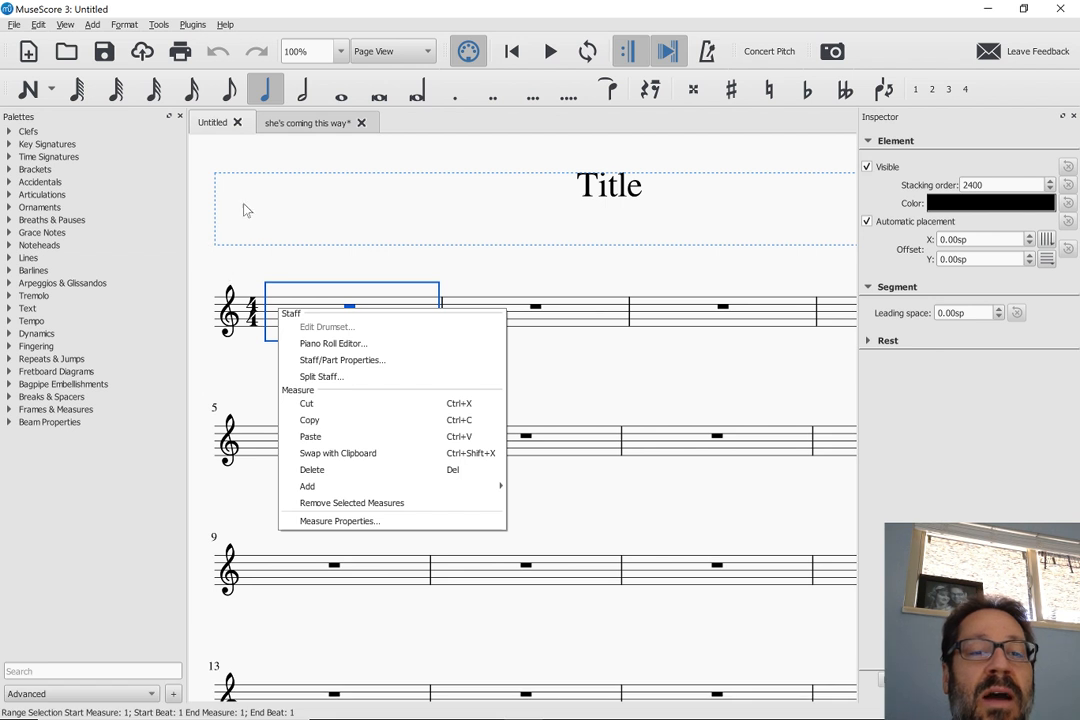
- Turn on note input and place half notes C5 and G4 in measure 1
{"action": "left_click", "coordinate": [29, 90]}
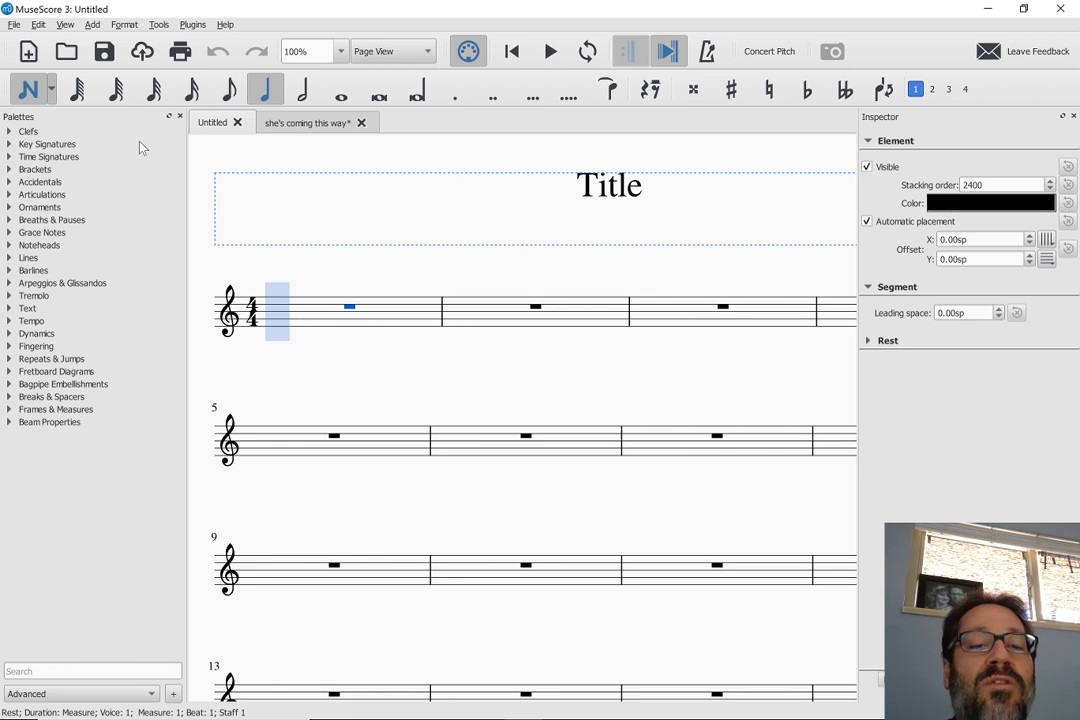
{"action": "left_click", "coordinate": [299, 92]}
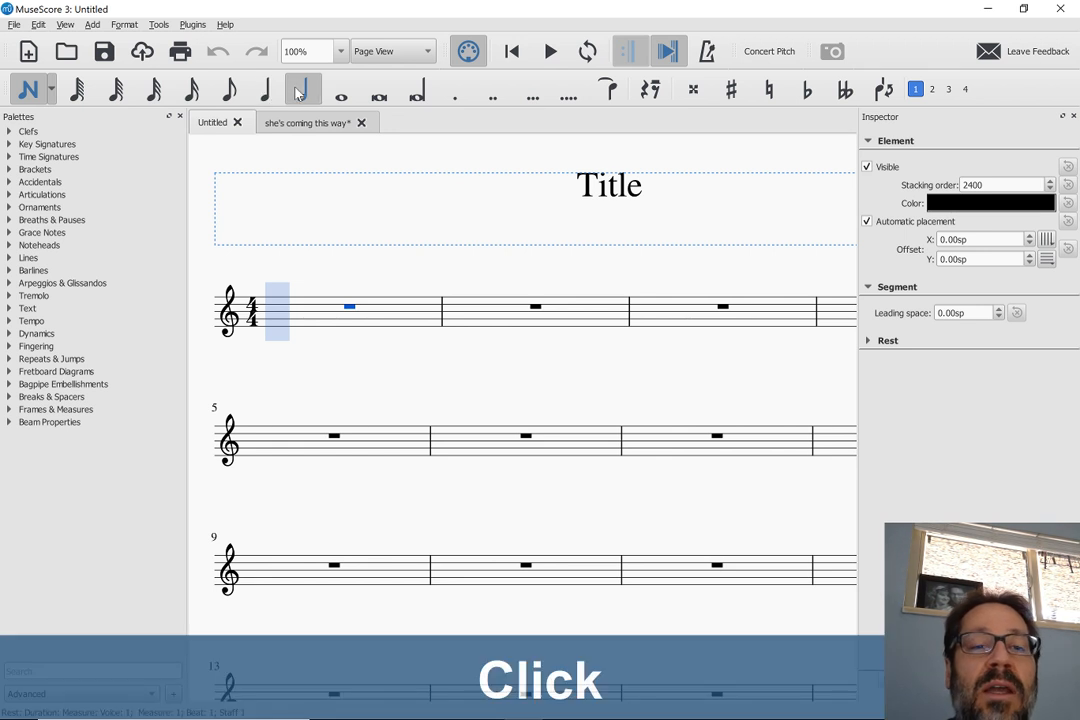
{"action": "left_click", "coordinate": [270, 310]}
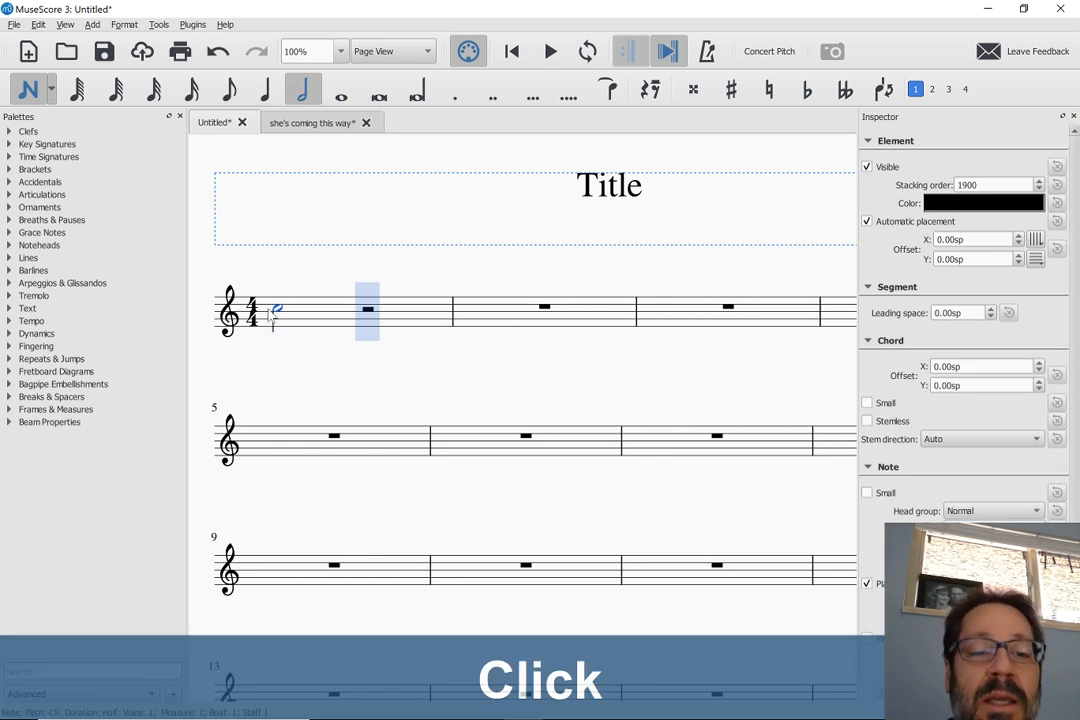
{"action": "left_click", "coordinate": [363, 321]}
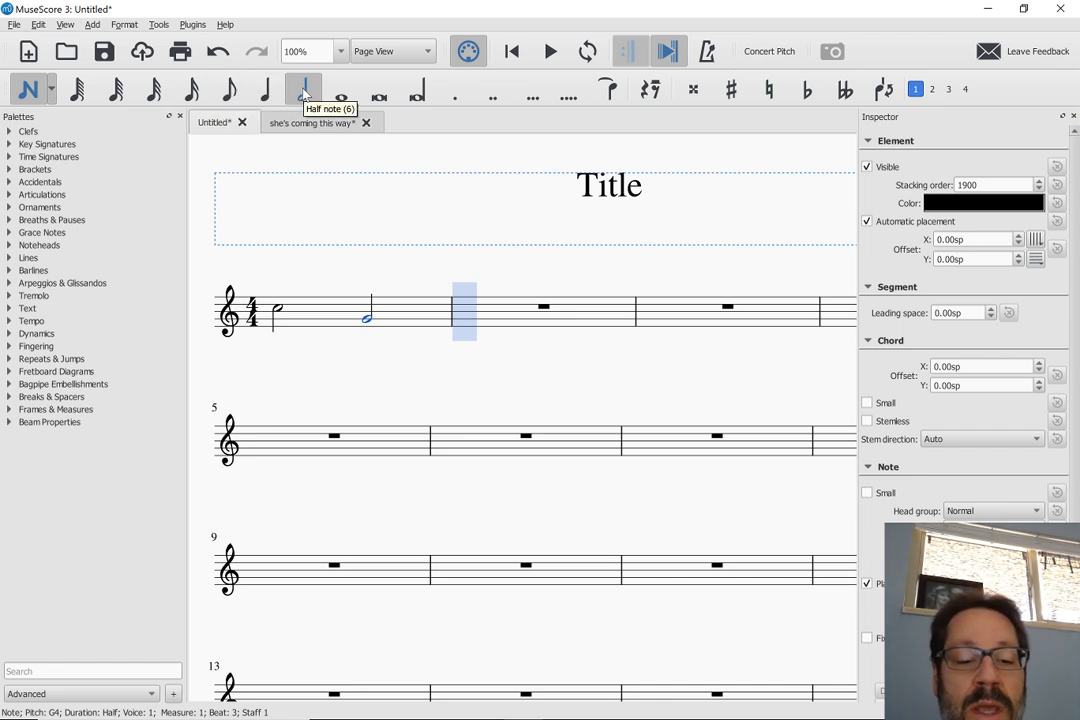
- Enter quarter notes E4 and F4 at the start of measure 2
{"action": "key", "text": "5"}
{"action": "key", "text": "e"}
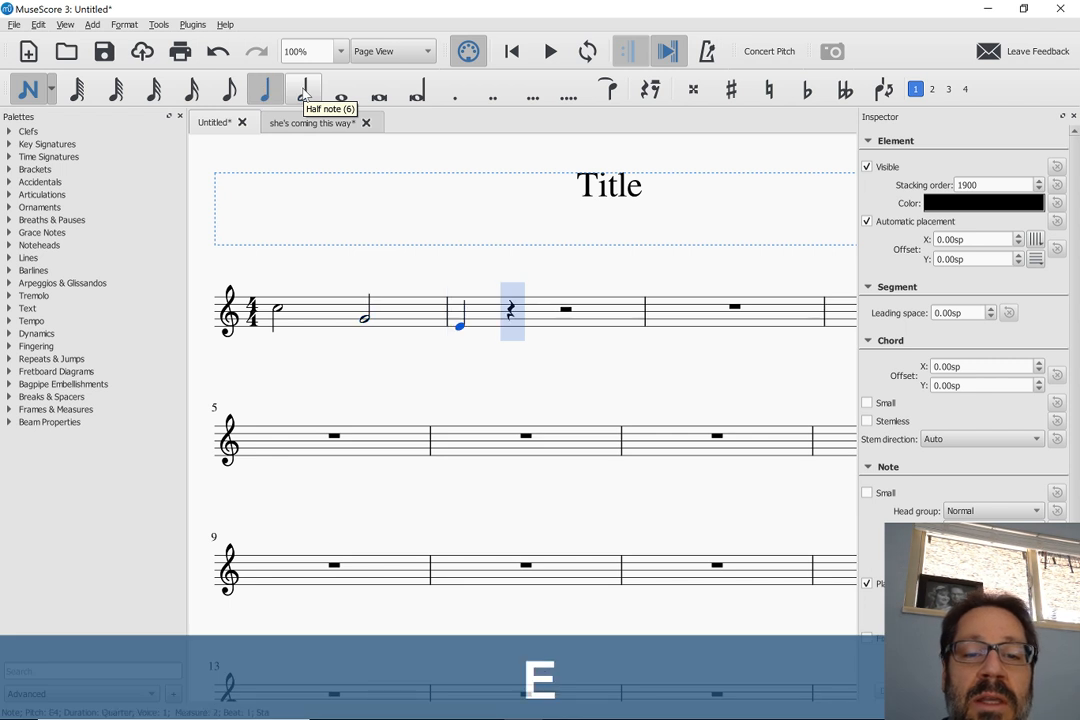
{"action": "key", "text": "f"}
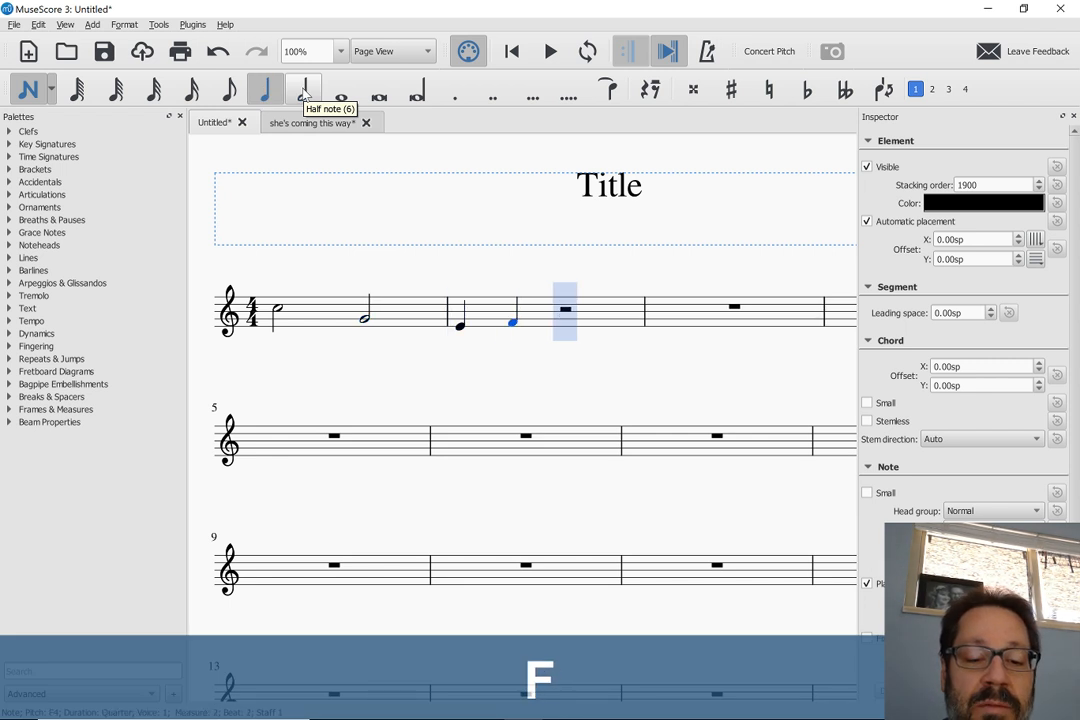
- Complete measure 2 with quarter notes G4 and A4, and enter eighth notes B4, A4, G4, F4 and E4 in measure 3
{"action": "key", "text": "g"}
{"action": "key", "text": "a"}
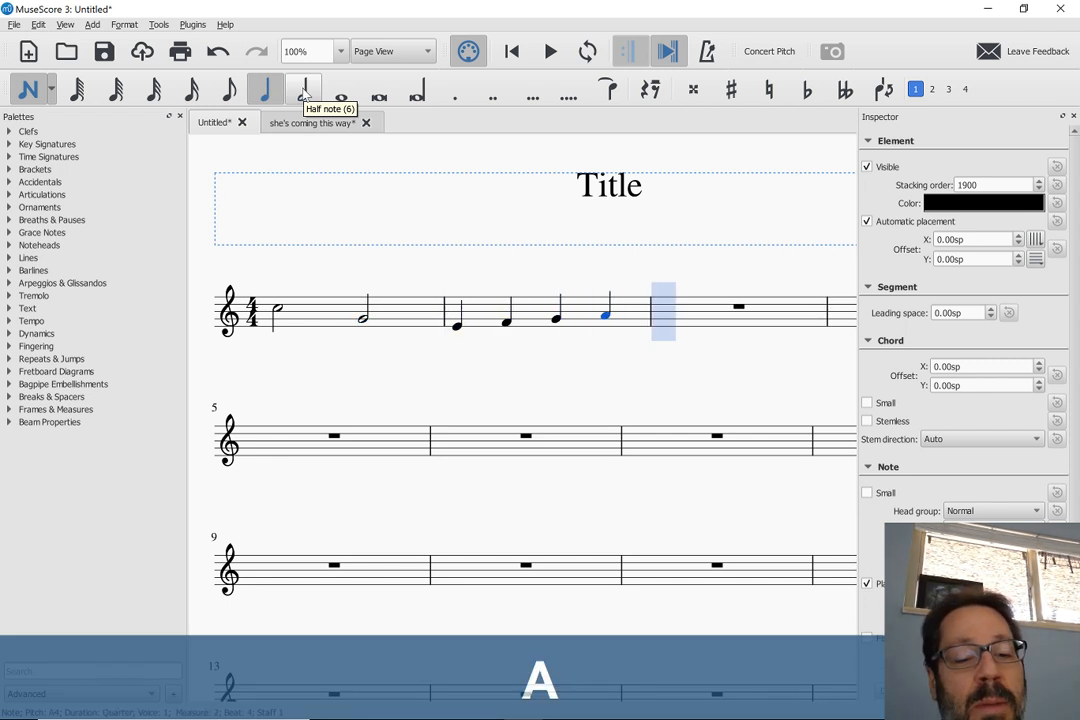
{"action": "key", "text": "4"}
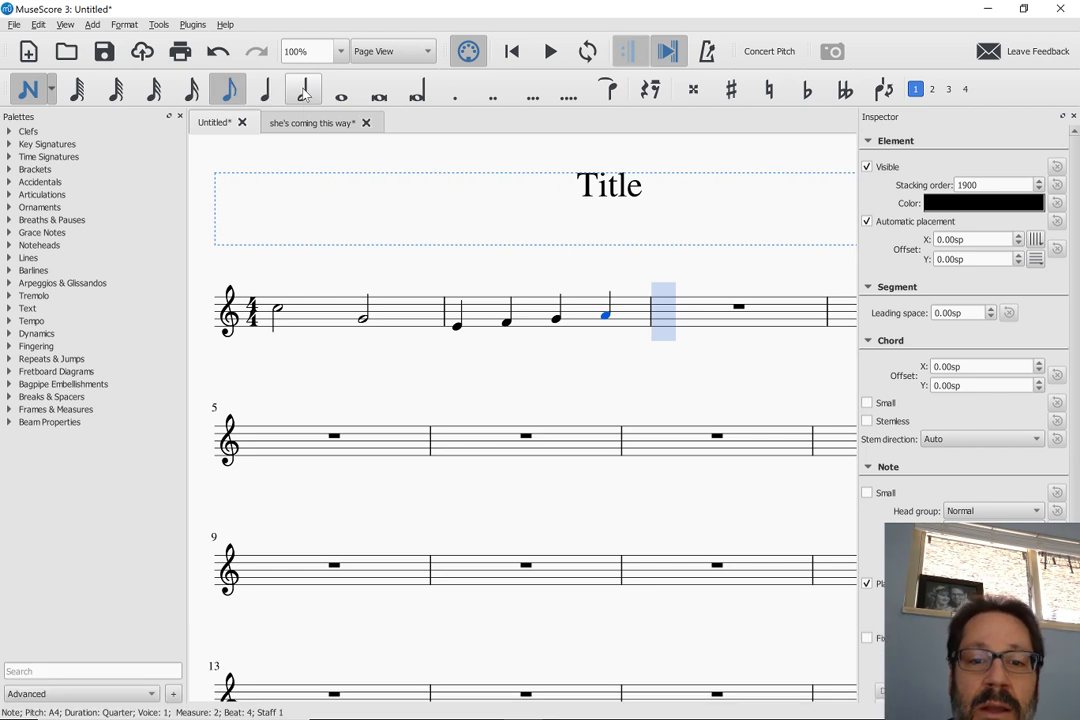
{"action": "key", "text": "b"}
{"action": "key", "text": "a"}
{"action": "key", "text": "g"}
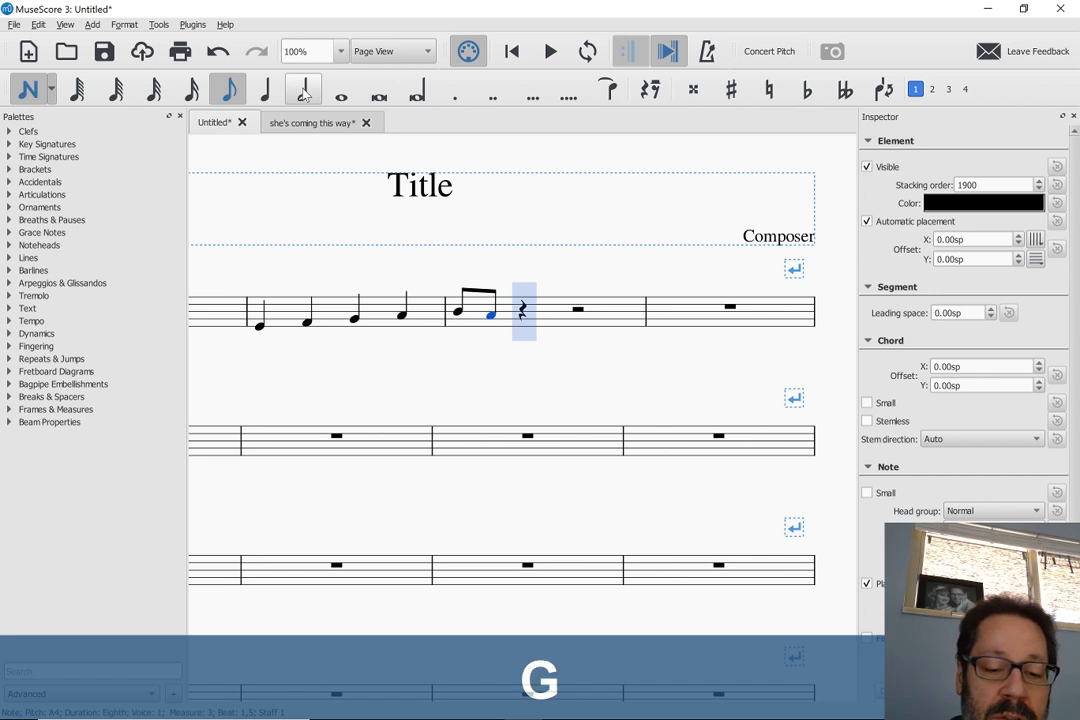
{"action": "key", "text": "f"}
{"action": "key", "text": "e"}
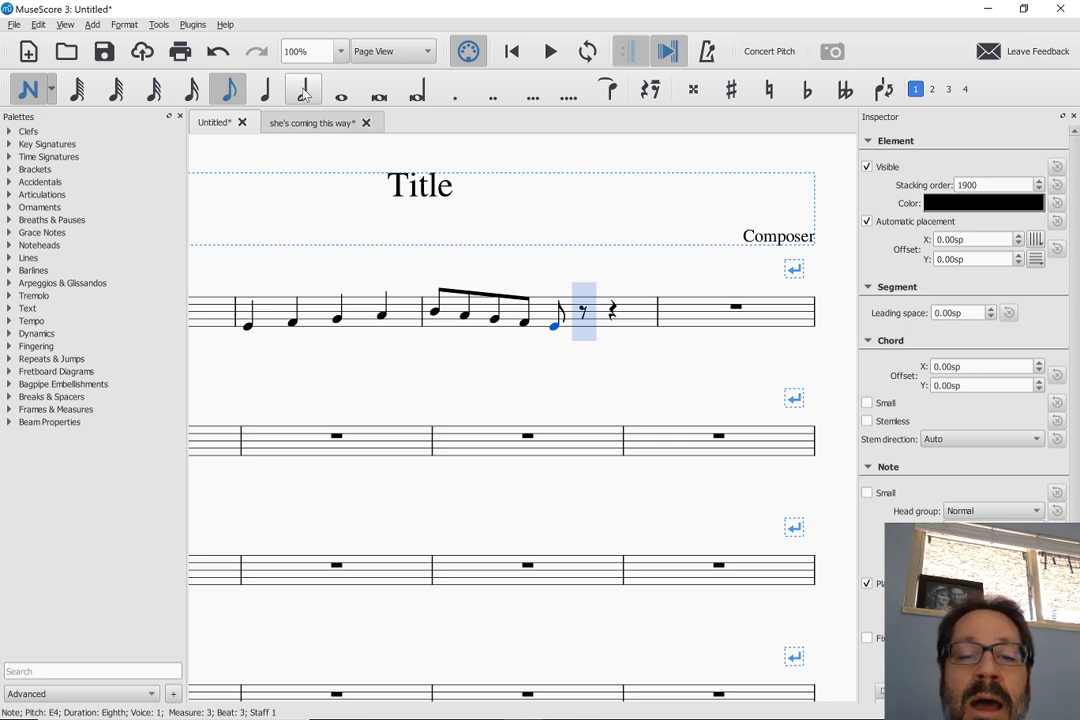
- Enter an eighth note B3 after the E4 in measure 3 and try octave shifts up and down, ending on B3
{"action": "left_click", "coordinate": [584, 310]}
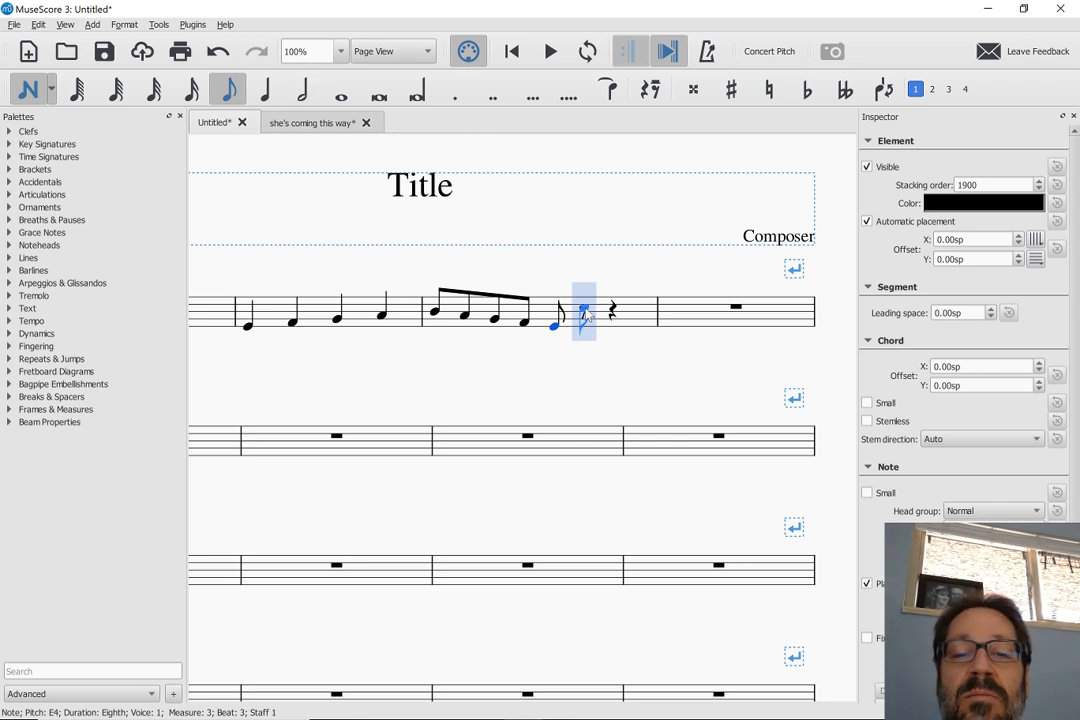
{"action": "key", "text": "ctrl+z"}
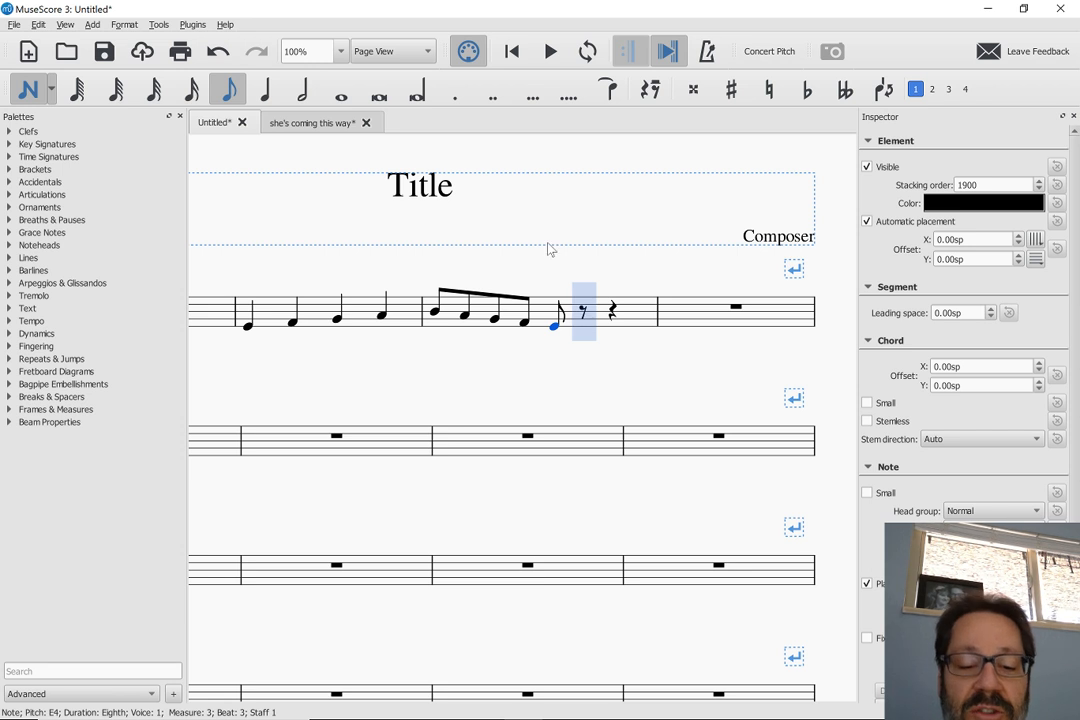
{"action": "key", "text": "b"}
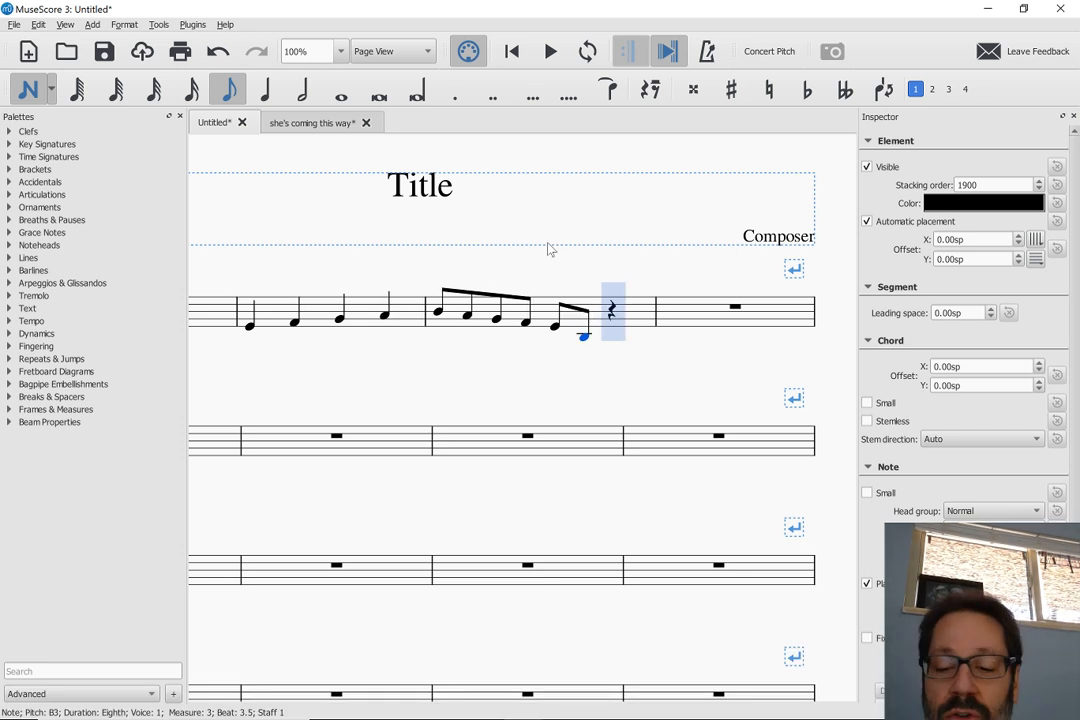
{"action": "key", "text": "ctrl+Up"}
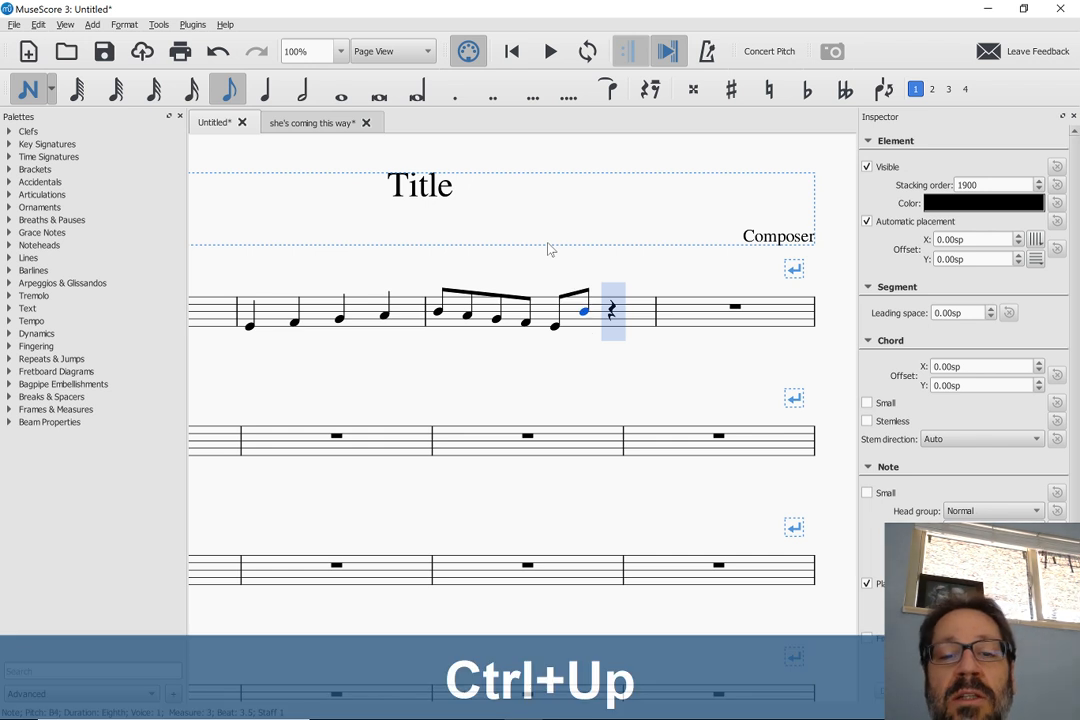
{"action": "key", "text": "ctrl+Down"}
{"action": "key", "text": "ctrl+Down"}
{"action": "key", "text": "ctrl+Up"}
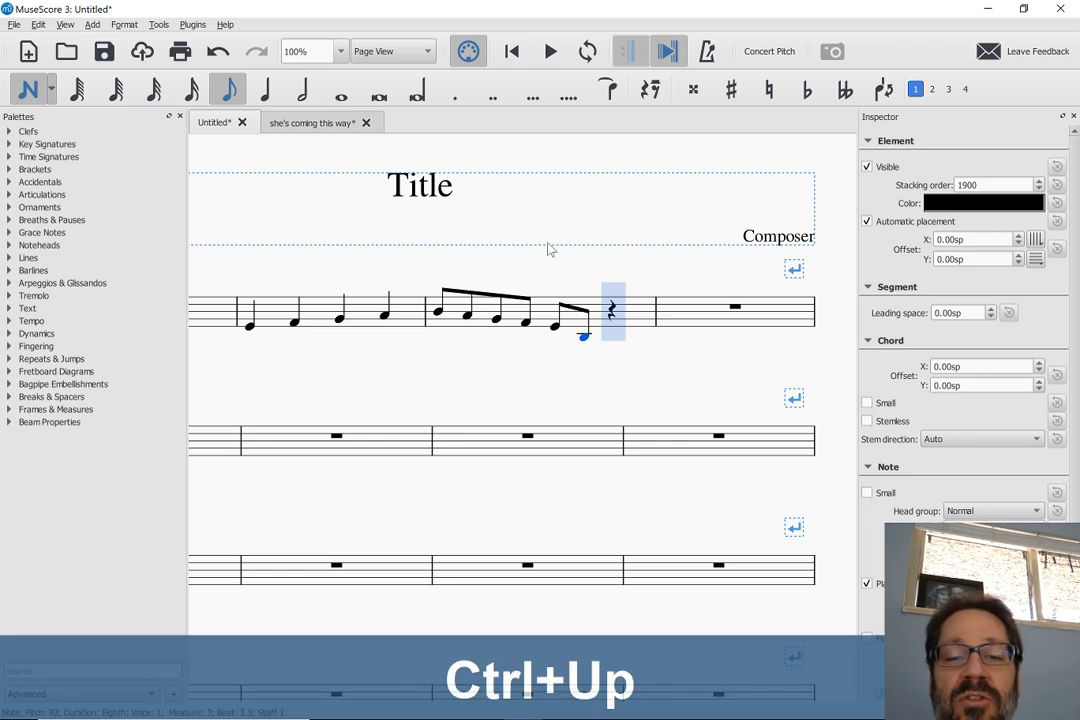
- Shift the new eighth note up and down by semitones, ending on Eb4
{"action": "key", "text": "Up"}
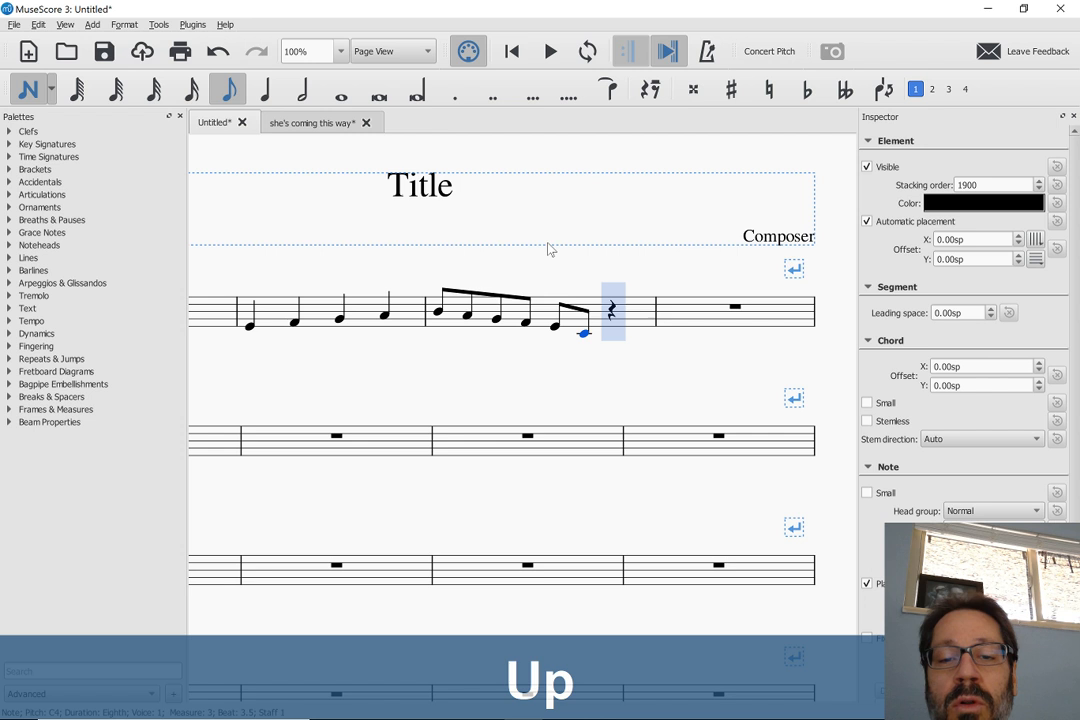
{"action": "key", "text": "Up"}
{"action": "key", "text": "Up"}
{"action": "key", "text": "Up"}
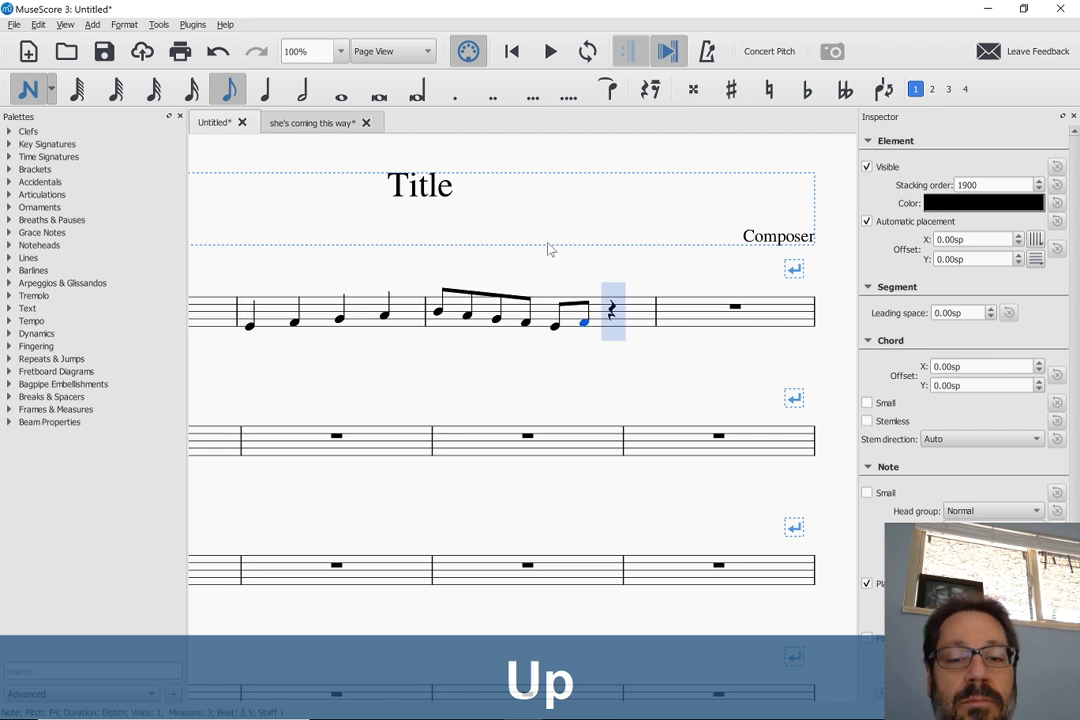
{"action": "key", "text": "Up"}
{"action": "key", "text": "Up"}
{"action": "key", "text": "Down"}
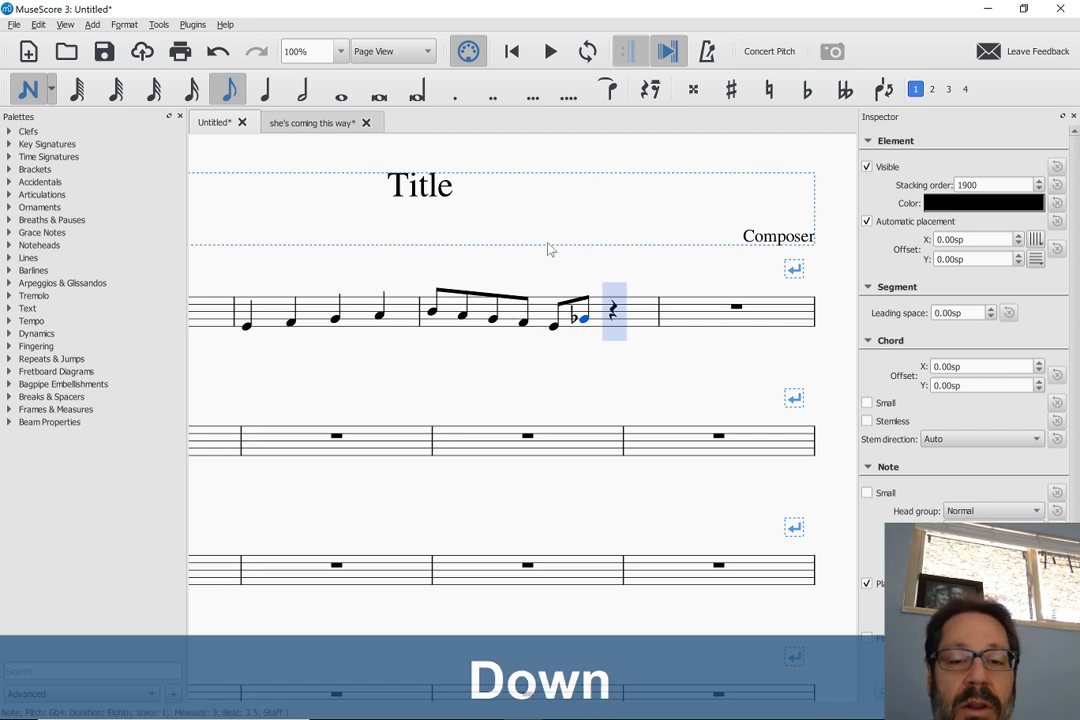
{"action": "key", "text": "Down"}
{"action": "key", "text": "Down"}
{"action": "key", "text": "Down"}
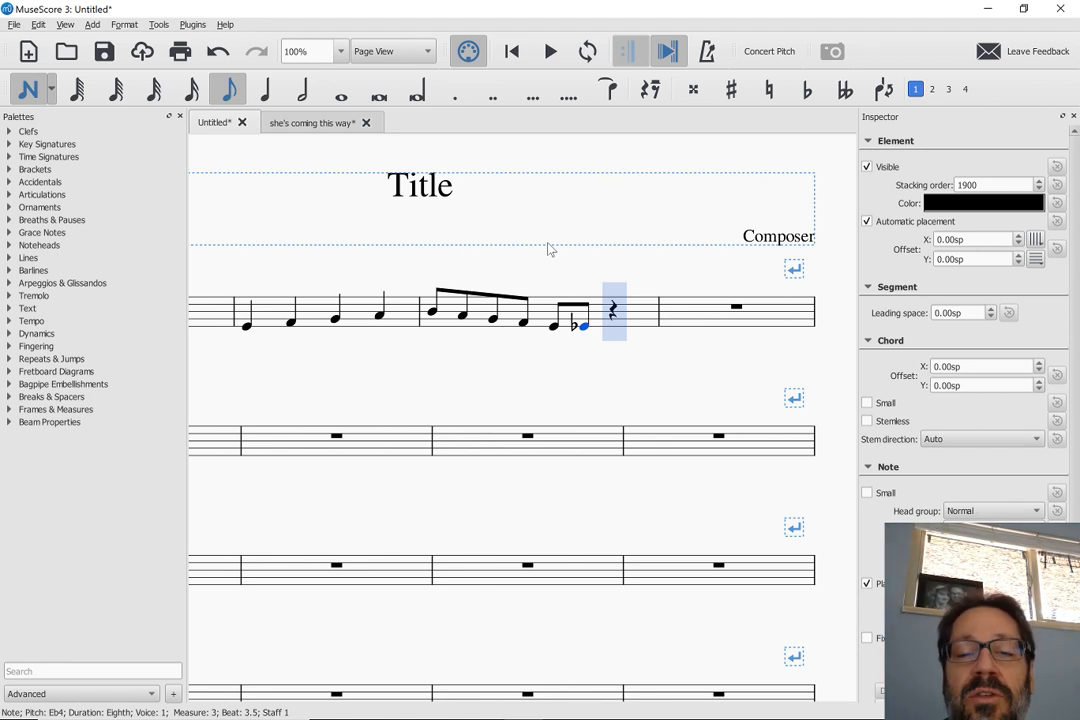
- Show the on-screen piano keyboard and use it to enter eighth notes G4 and B4 at the end of measure 3
{"action": "key", "text": "p"}
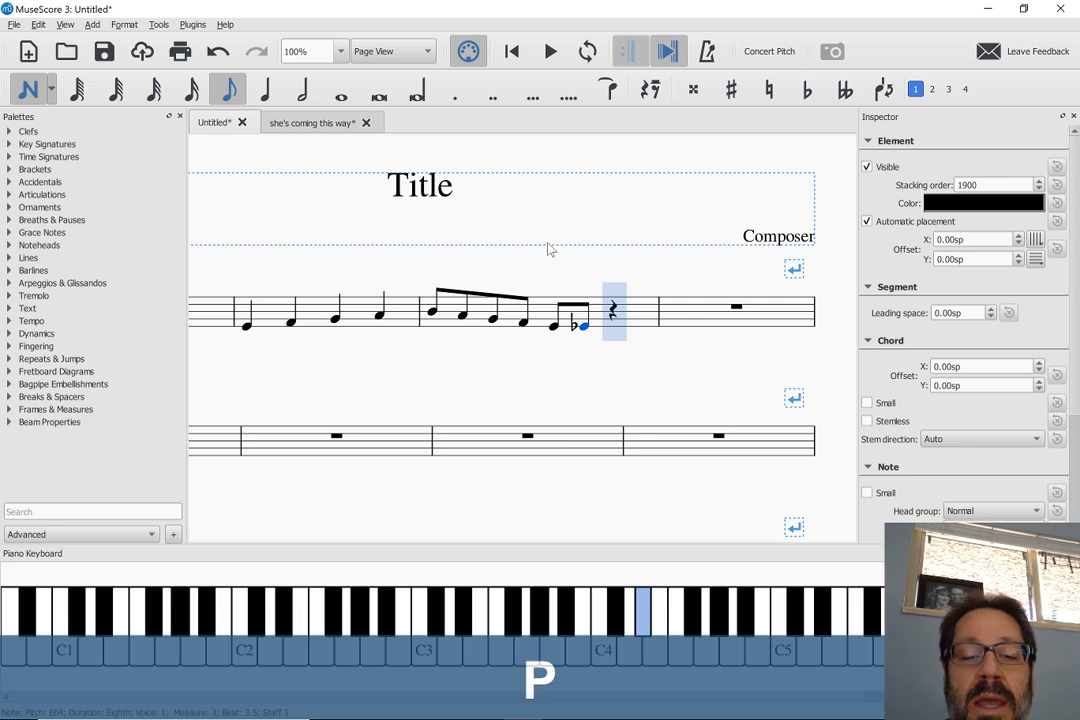
{"action": "left_click", "coordinate": [66, 28]}
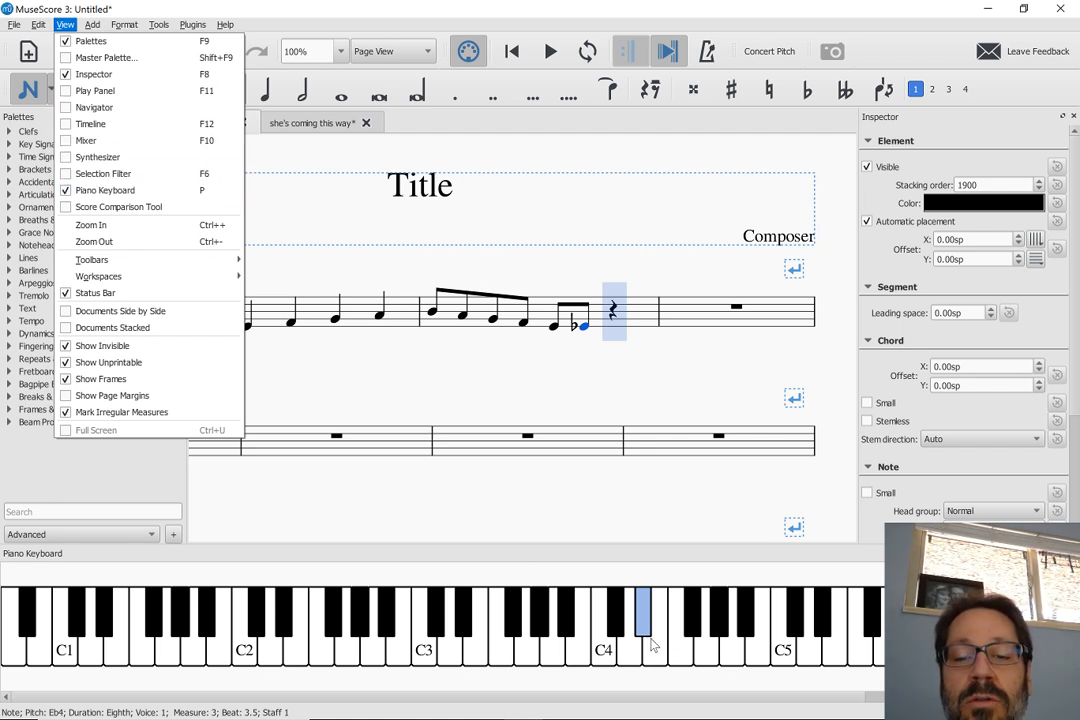
{"action": "left_click", "coordinate": [703, 658]}
{"action": "left_click", "coordinate": [703, 658]}
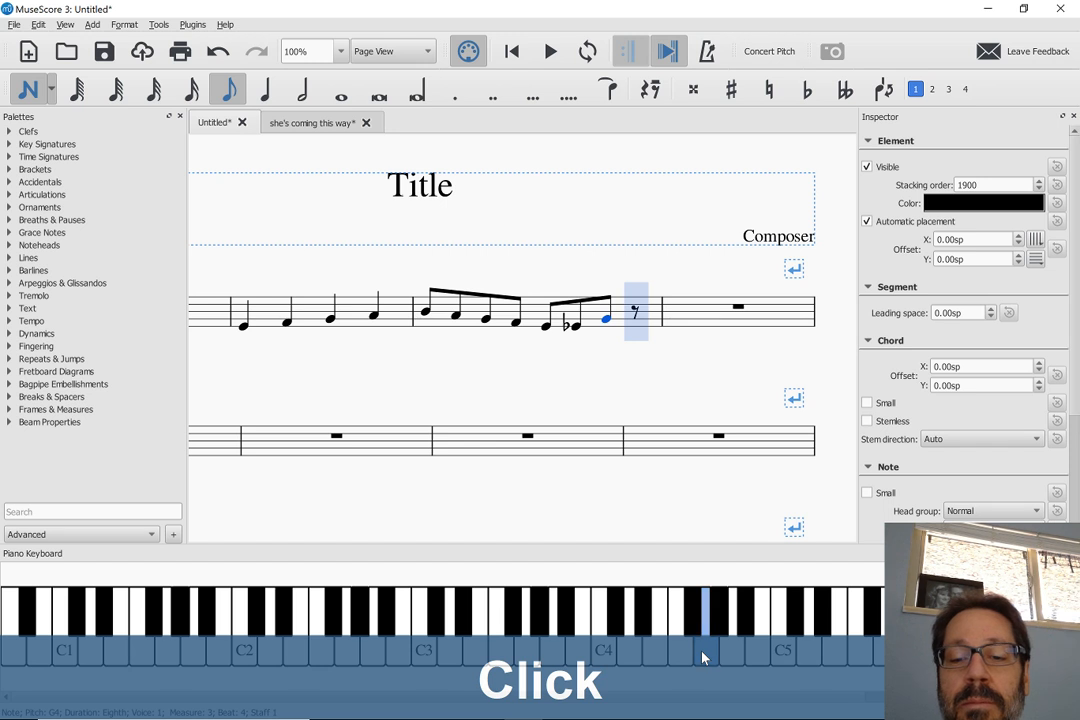
{"action": "left_click", "coordinate": [757, 665]}
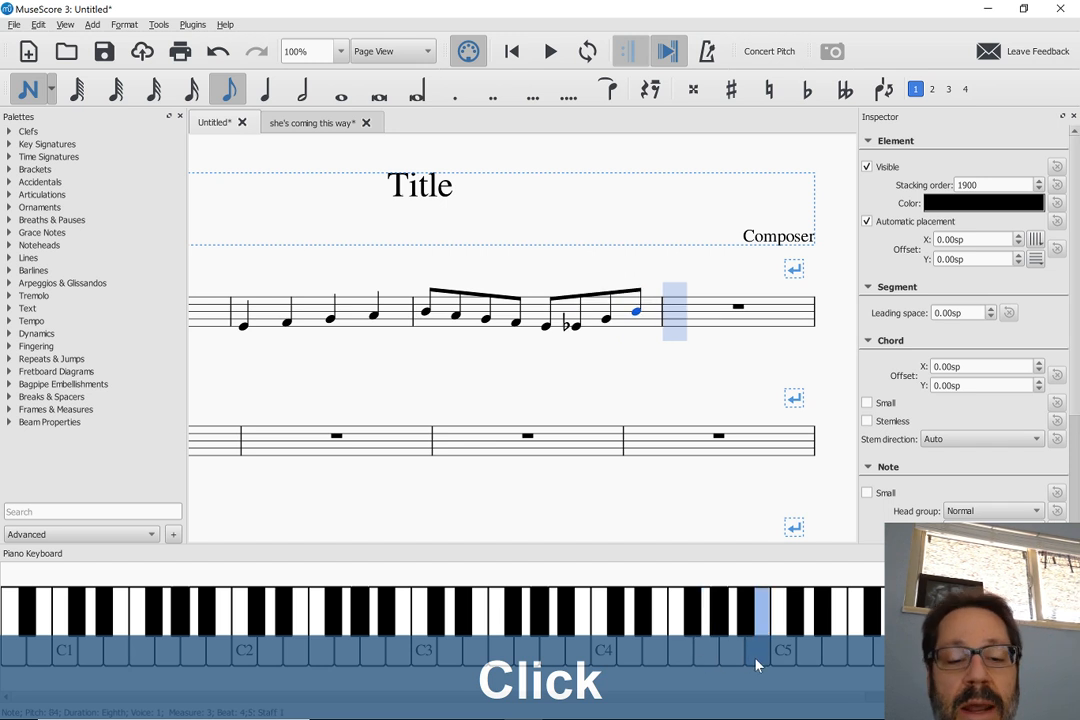
- Enter half notes C5 and G4 in measure 4 and E4 and F4 in measure 5 from the piano keyboard, then hide it
{"action": "key", "text": "6"}
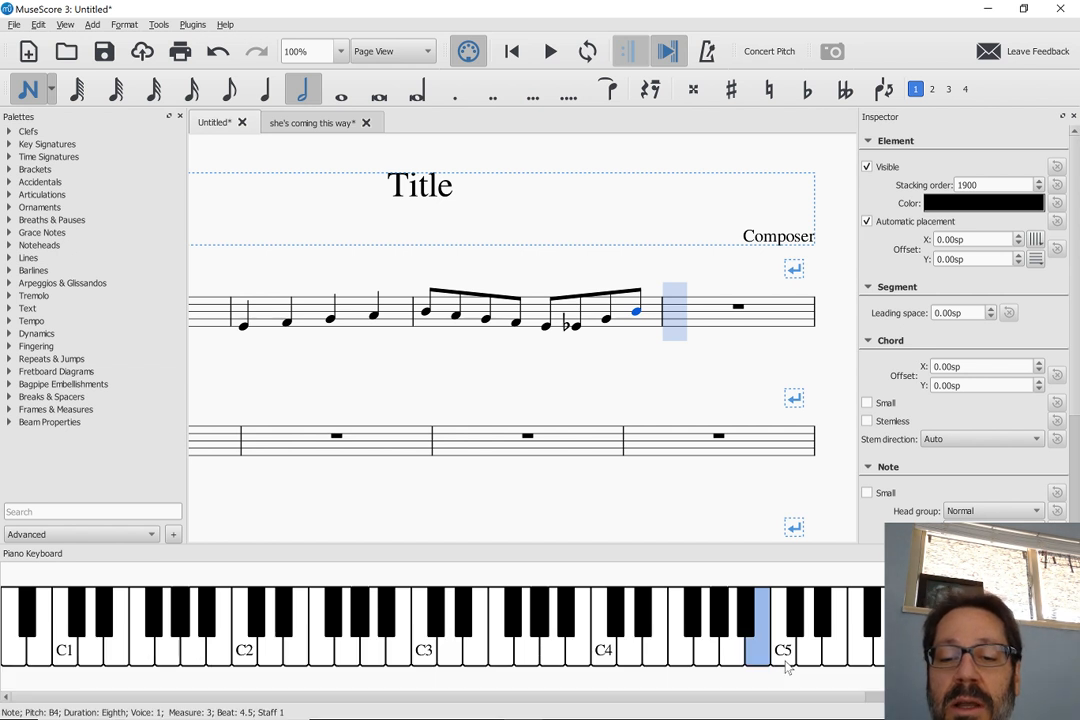
{"action": "left_click", "coordinate": [786, 668]}
{"action": "left_click", "coordinate": [704, 656]}
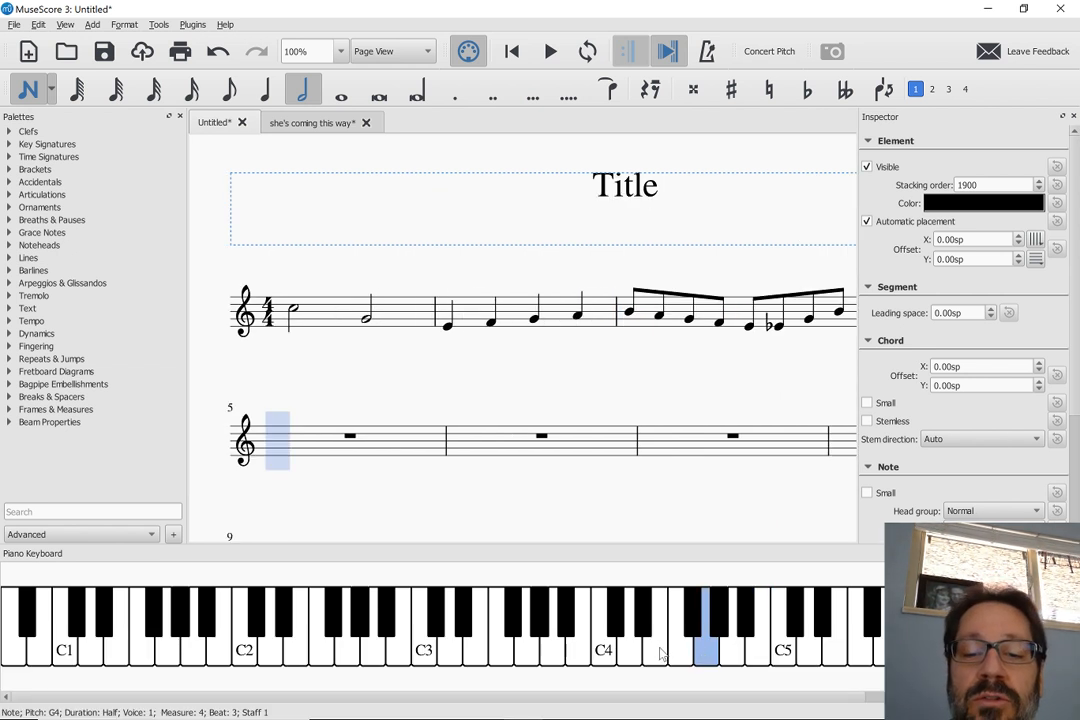
{"action": "left_click", "coordinate": [656, 656]}
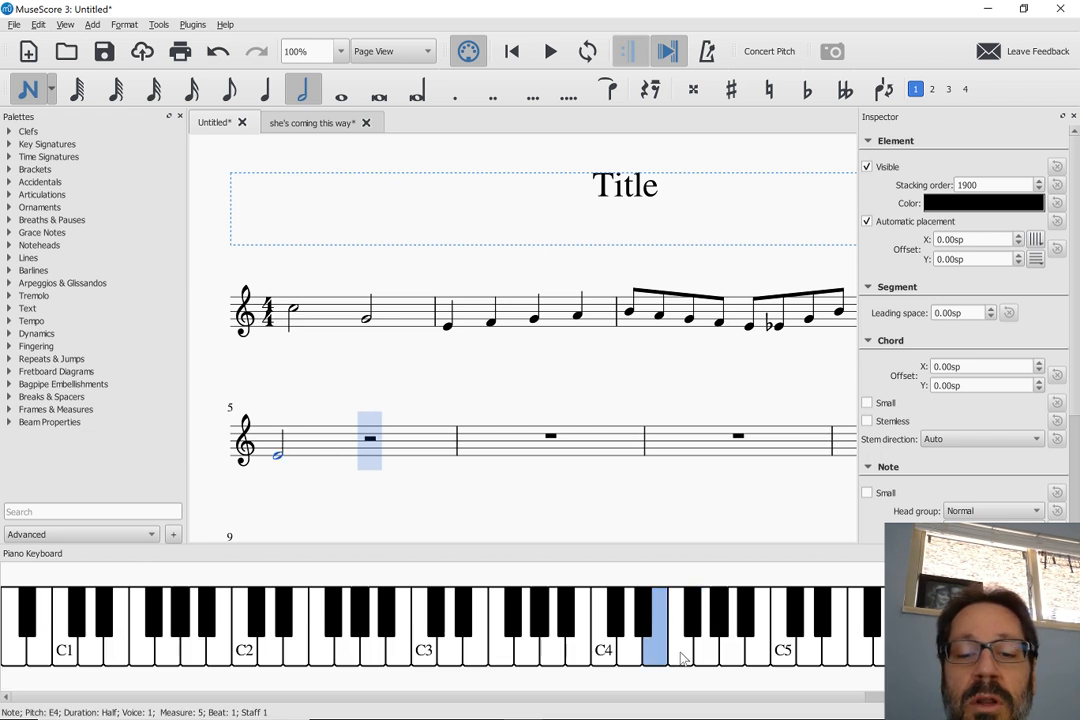
{"action": "left_click", "coordinate": [680, 656]}
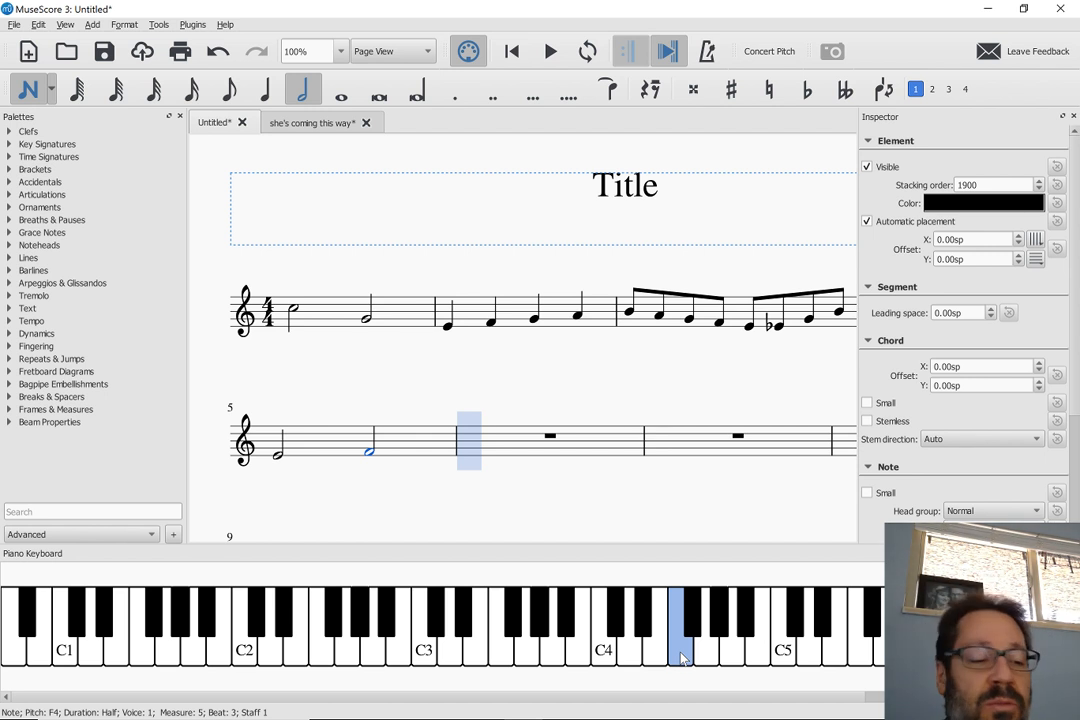
{"action": "key", "text": "p"}
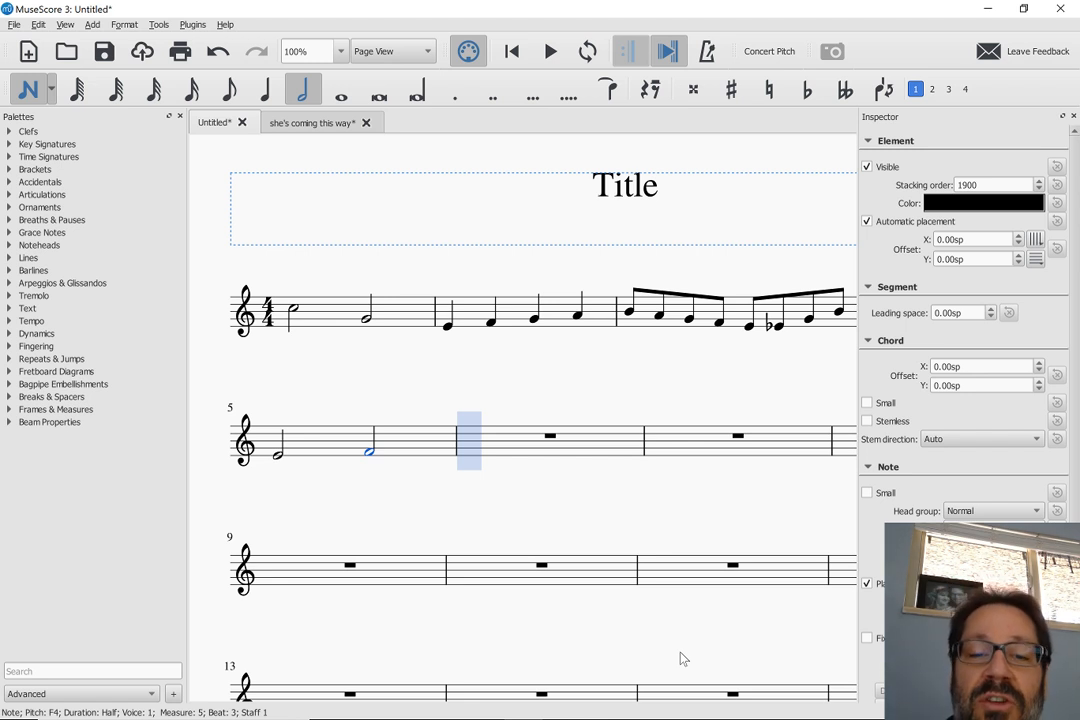
- Enter a half note G4 followed by a quarter rest in measure 6
{"action": "key", "text": "g"}
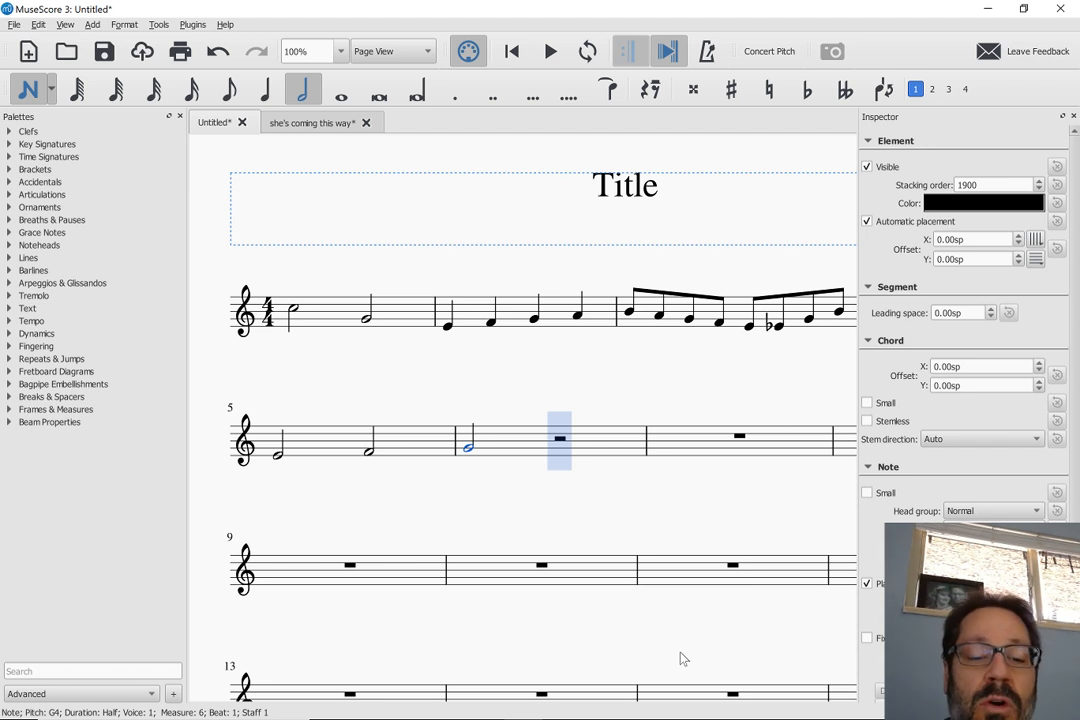
{"action": "key", "text": "5"}
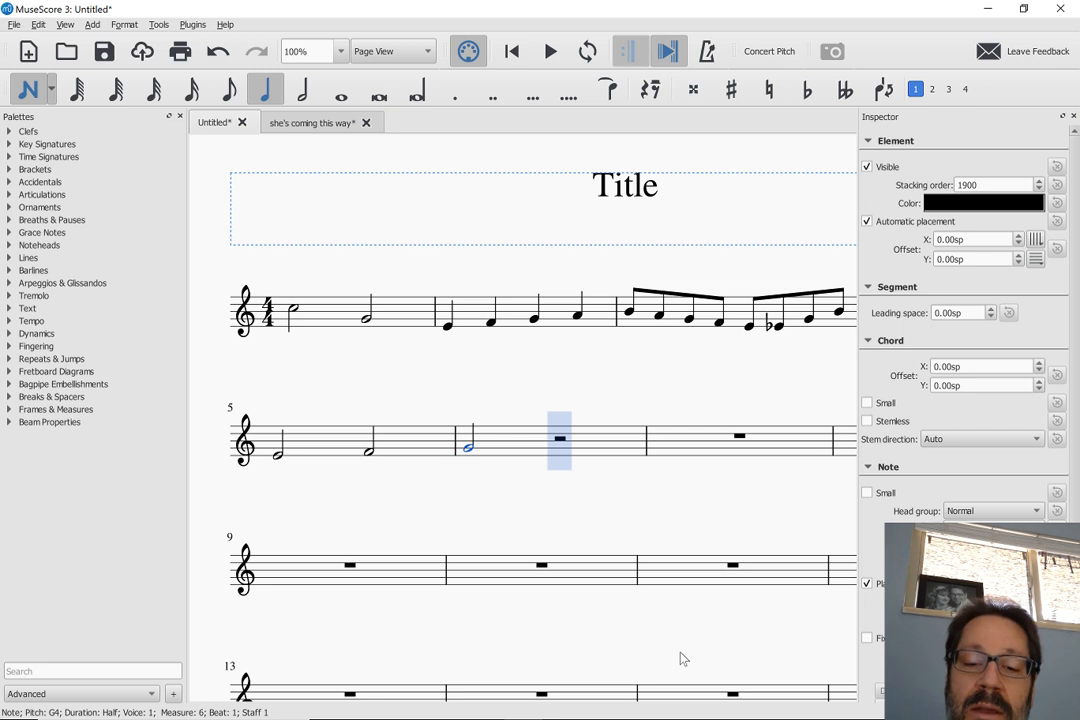
{"action": "key", "text": "0"}
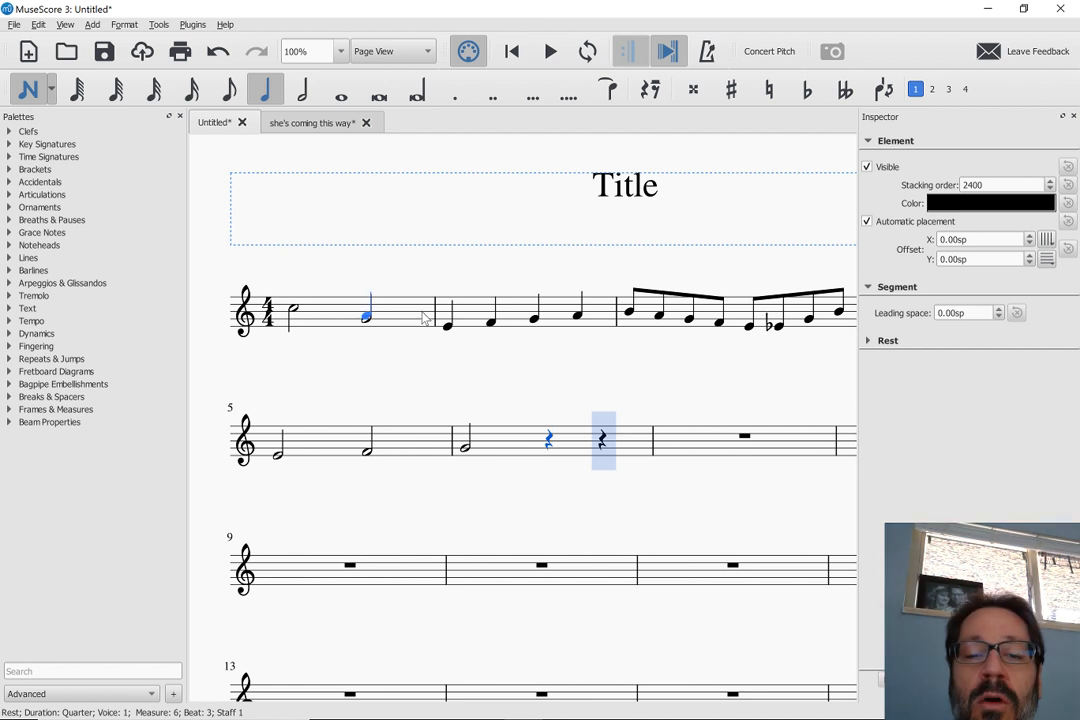
- Enter a quarter note G#4 on beat 4 of measure 6 from the piano keyboard and toggle its enharmonic spelling, ending on G#4
{"action": "key", "text": "p"}
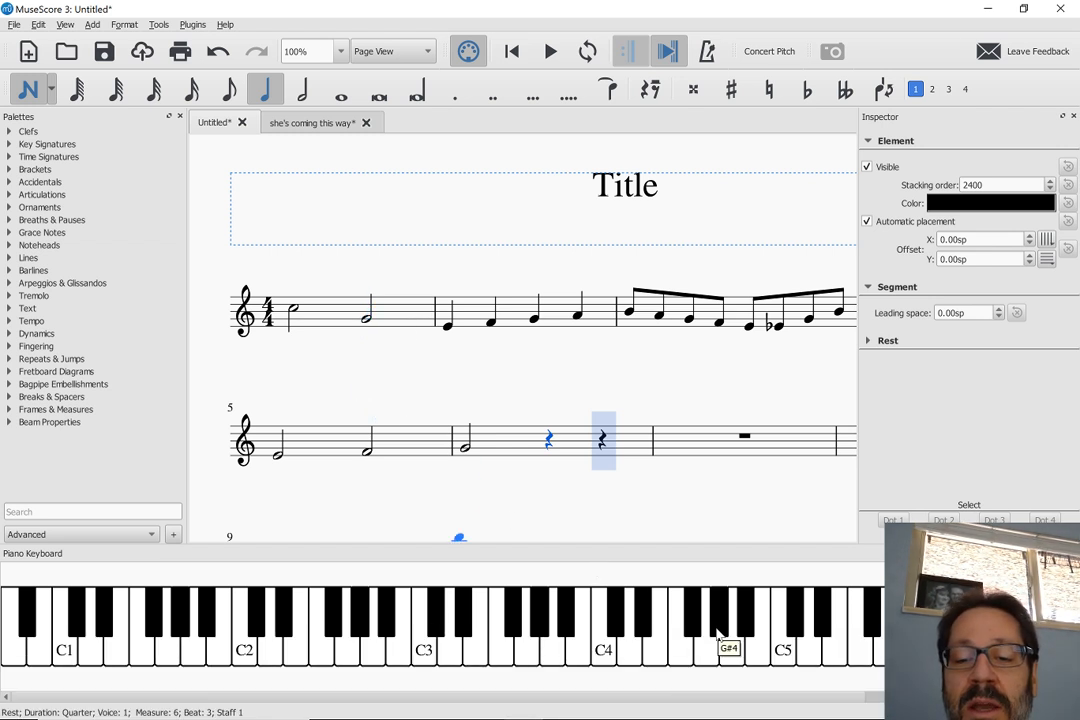
{"action": "right_click", "coordinate": [718, 632]}
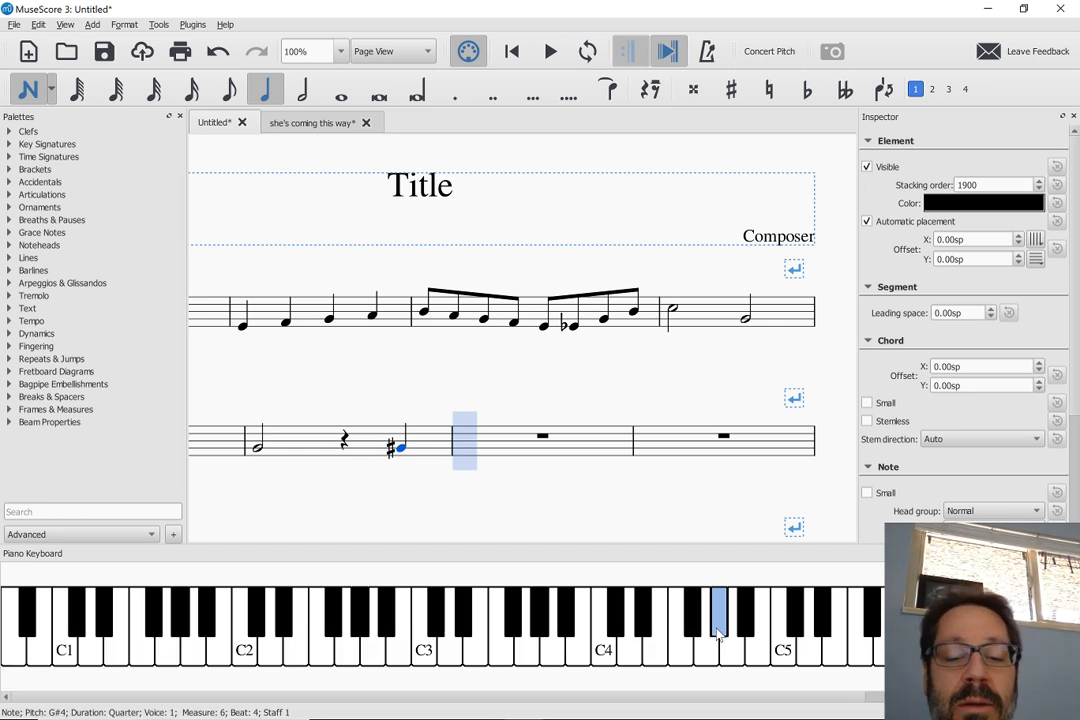
{"action": "key", "text": "j"}
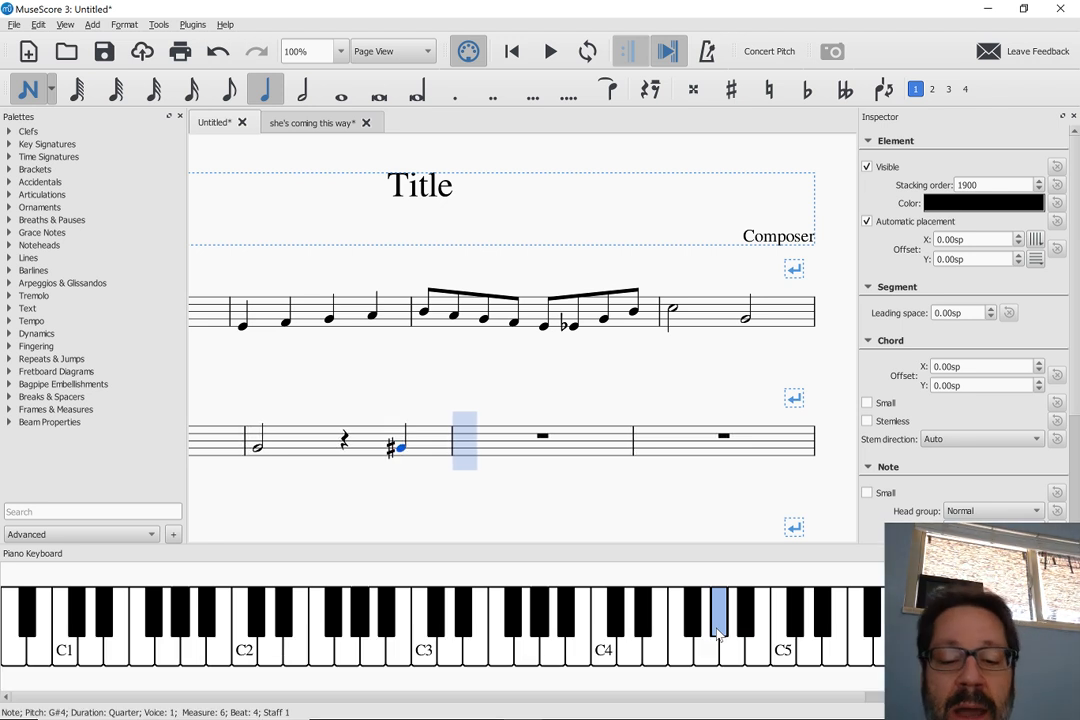
{"action": "key", "text": "j"}
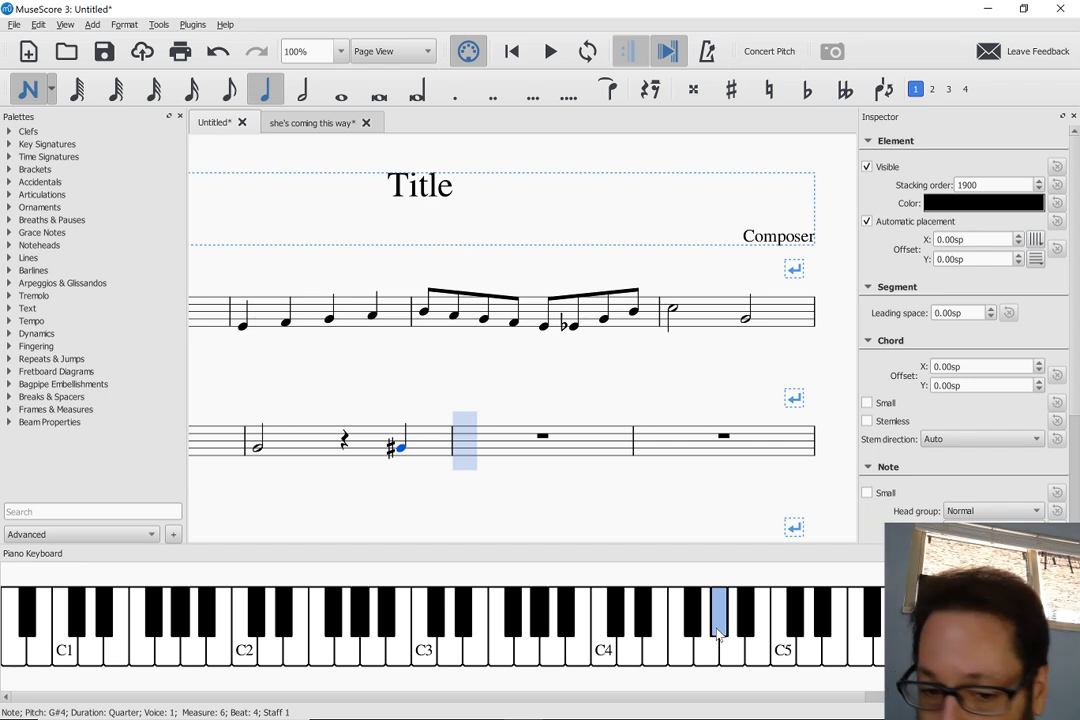
- Enter a quarter note B4 at the start of measure 7 and cycle through its enharmonic spellings back to B4
{"action": "key", "text": "b"}
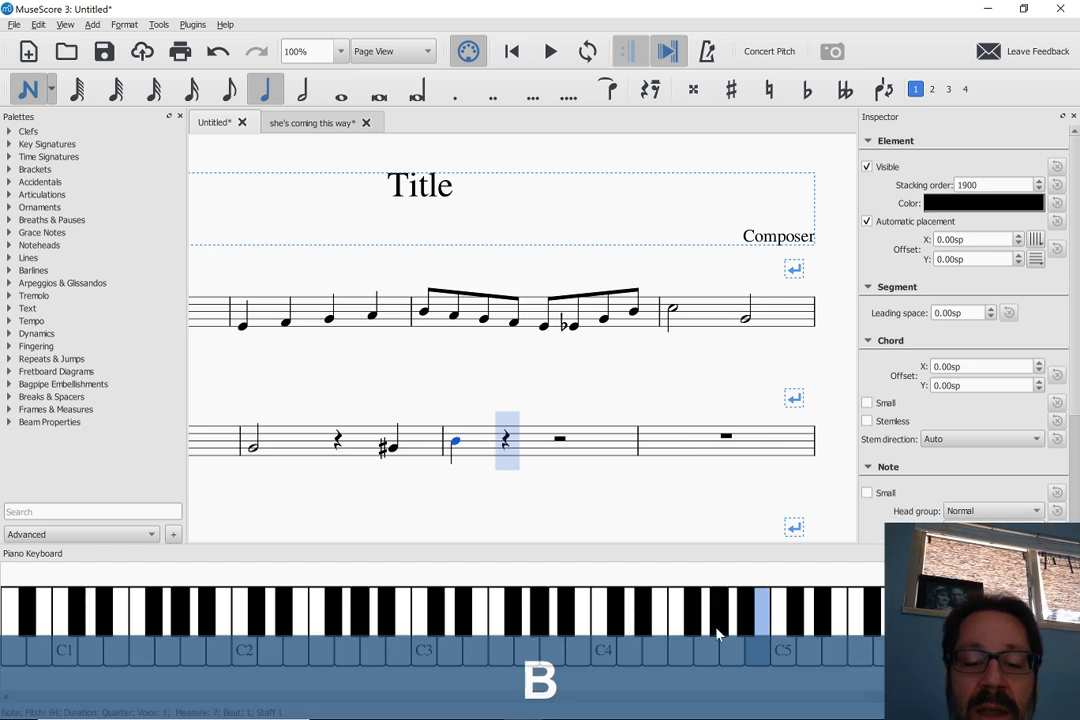
{"action": "key", "text": "j"}
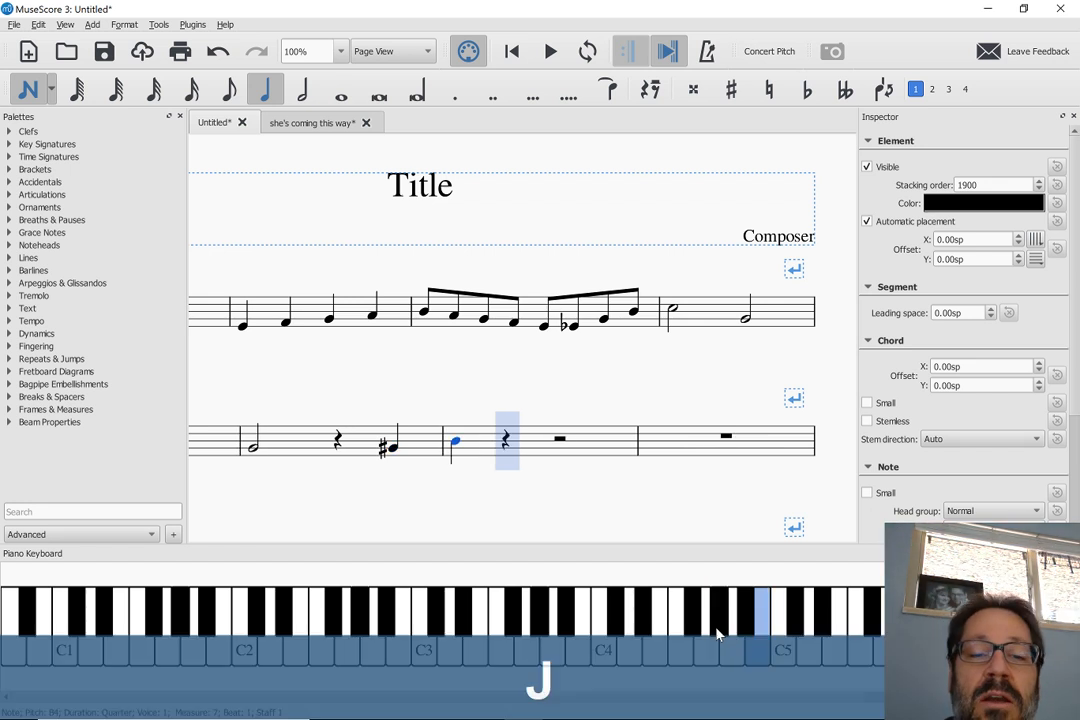
{"action": "key", "text": "j"}
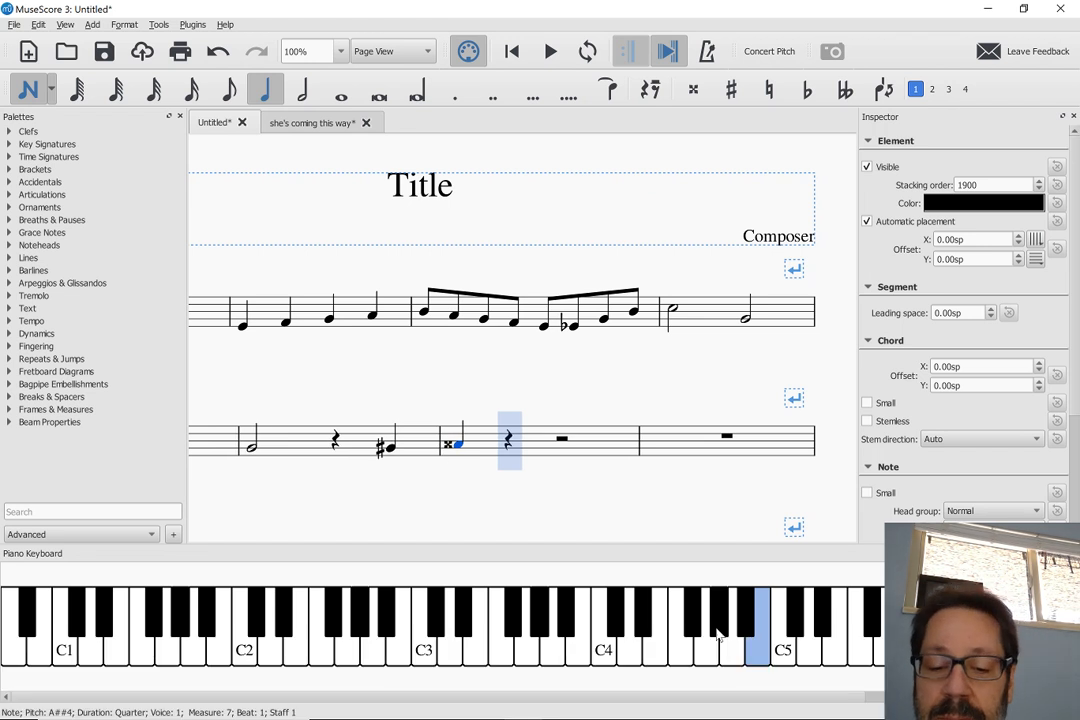
{"action": "key", "text": "j"}
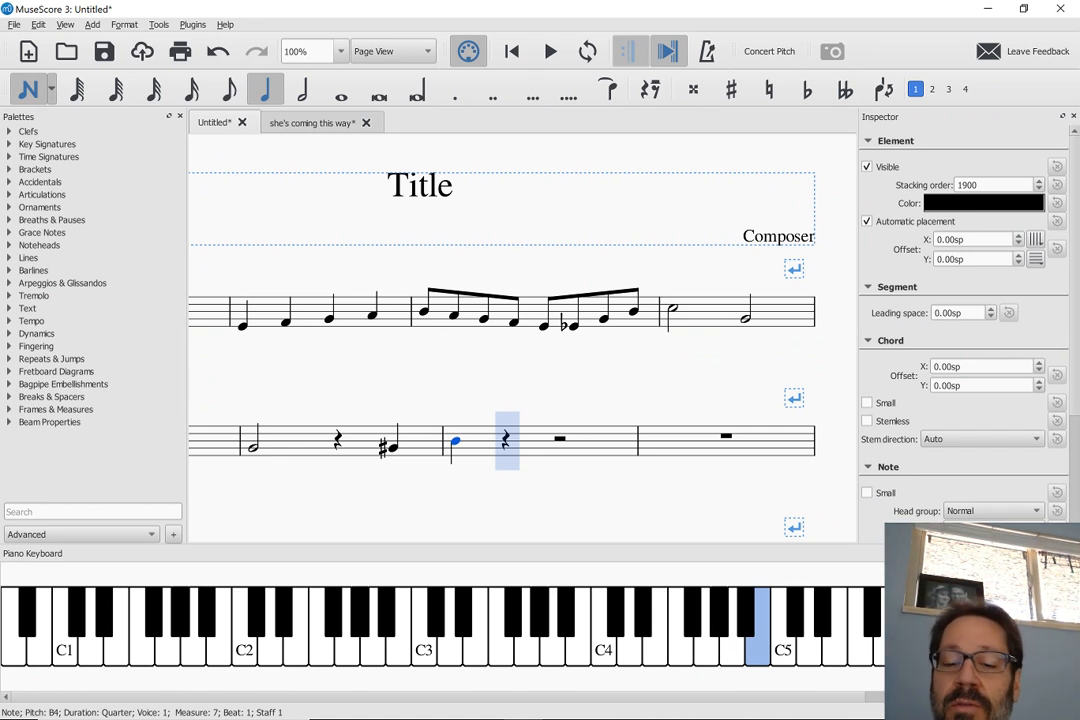
- Hide the piano keyboard and leave note input
{"action": "key", "text": "p"}
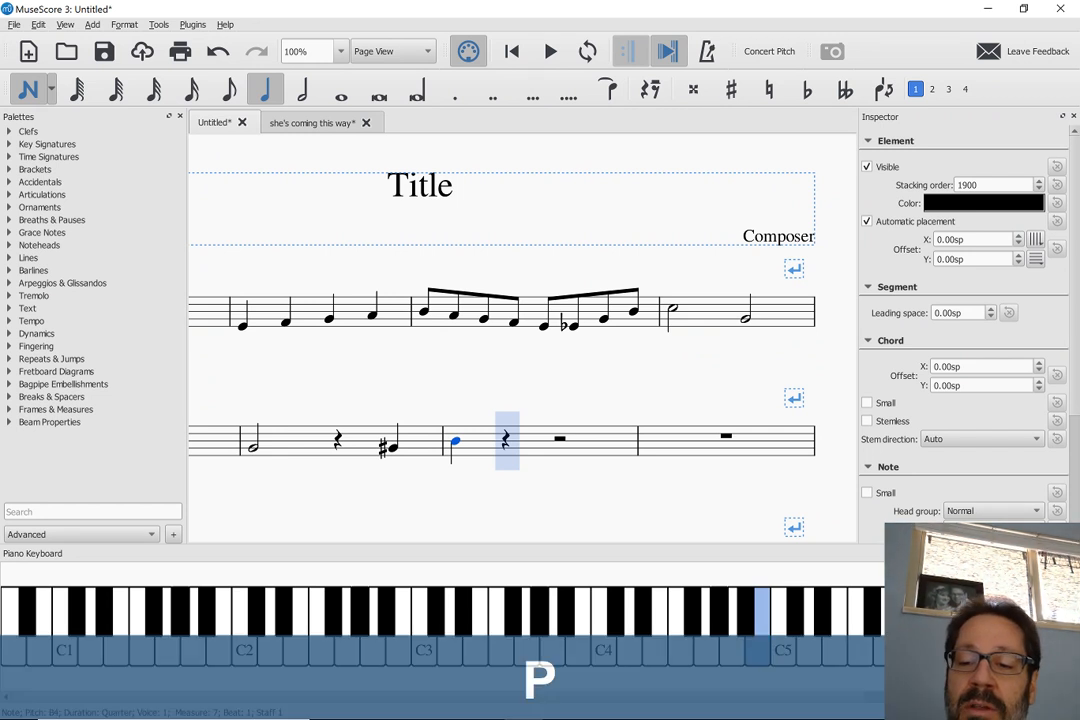
{"action": "key", "text": "Escape"}
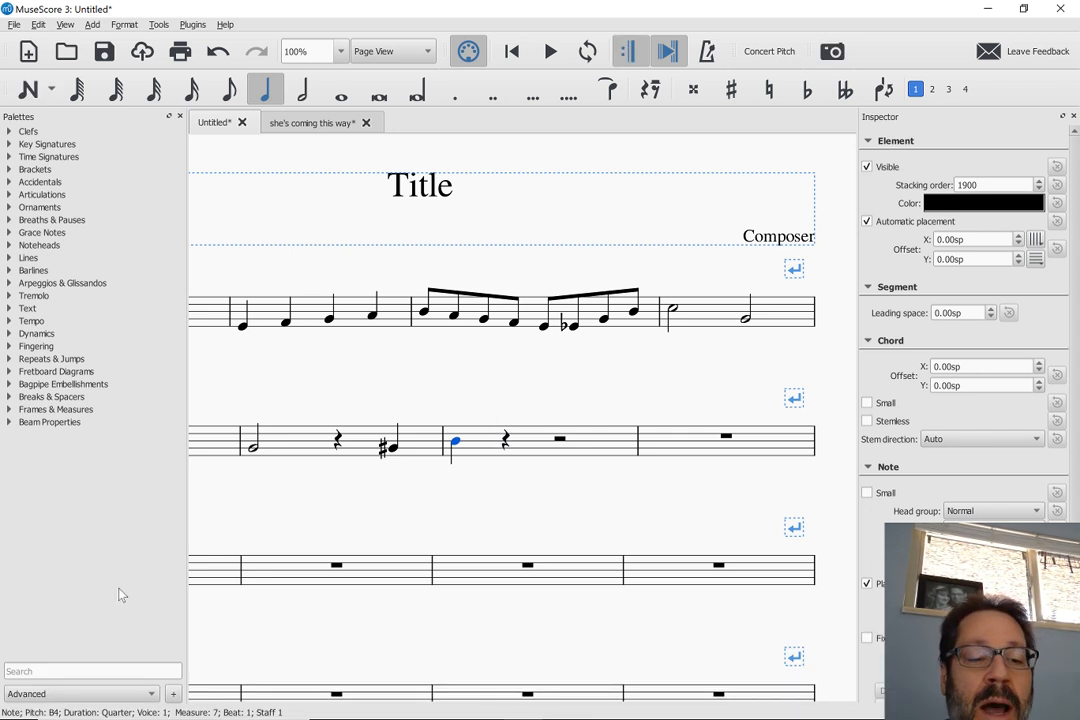
- Expand the Arpeggios & Glissandos palette and the Articulations palette to view their symbols
{"action": "left_click", "coordinate": [36, 286]}
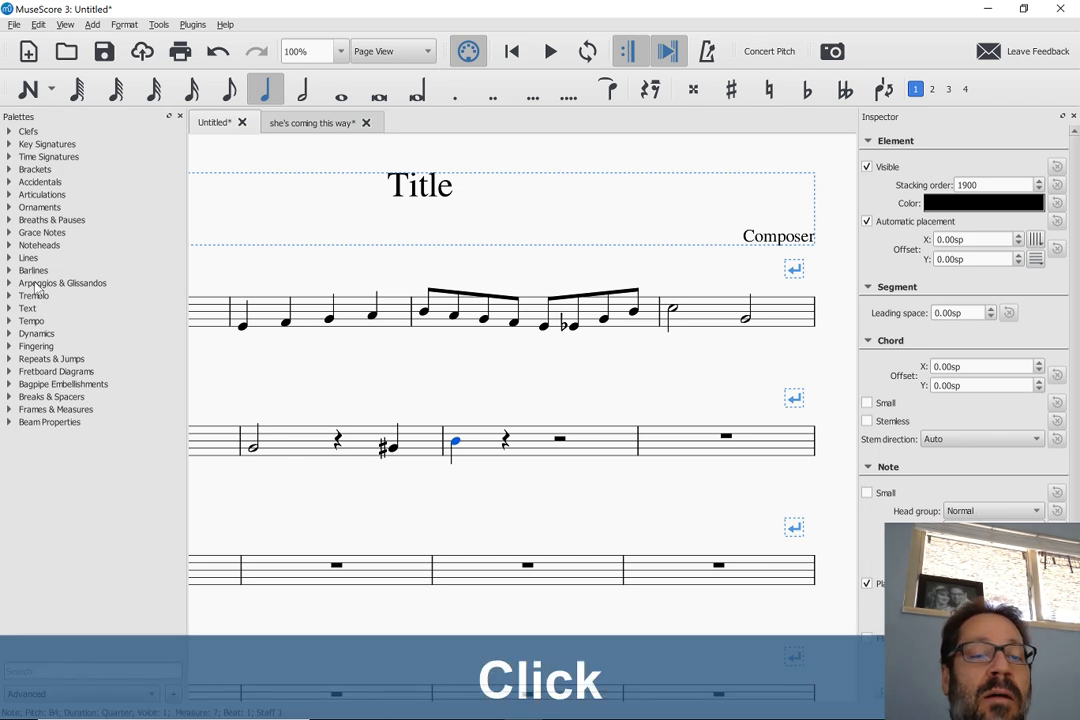
{"action": "left_click", "coordinate": [36, 286]}
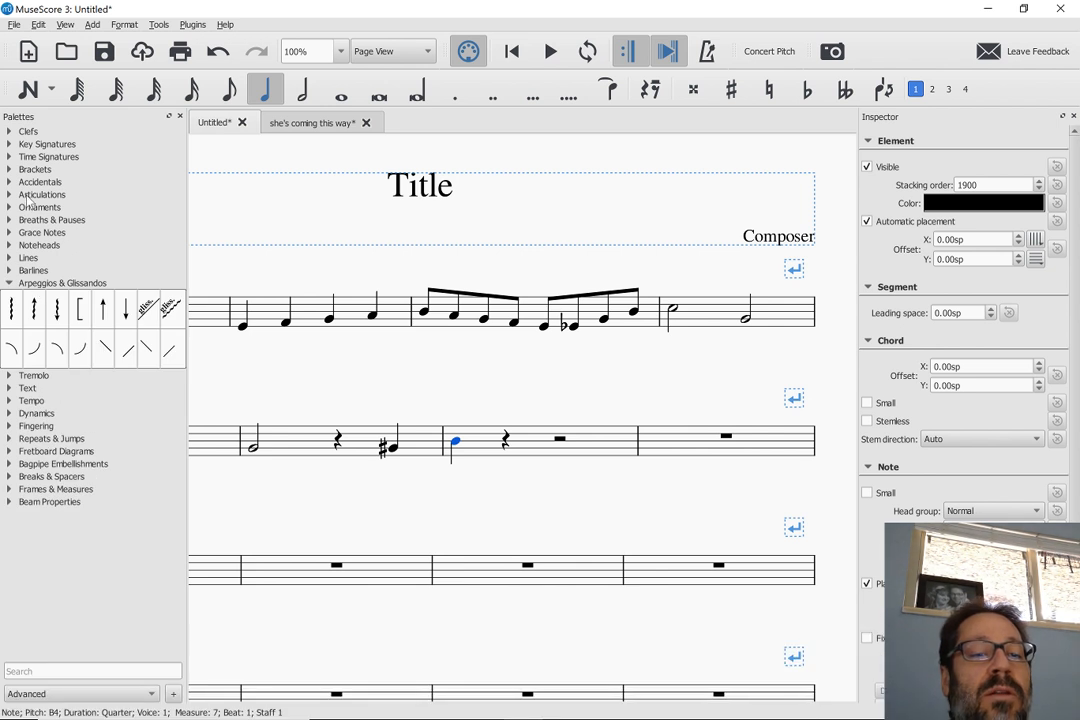
{"action": "left_click", "coordinate": [28, 199]}
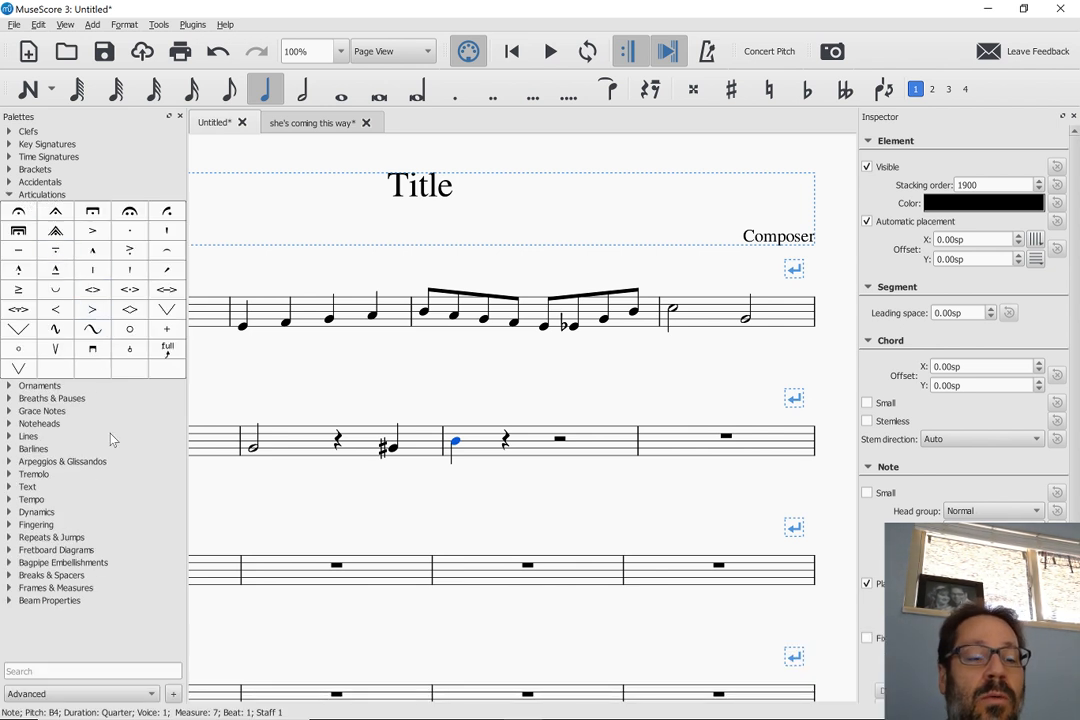
- Switch to the Basic workspace and view its Articulations and Time Signatures palettes
{"action": "left_click", "coordinate": [127, 702]}
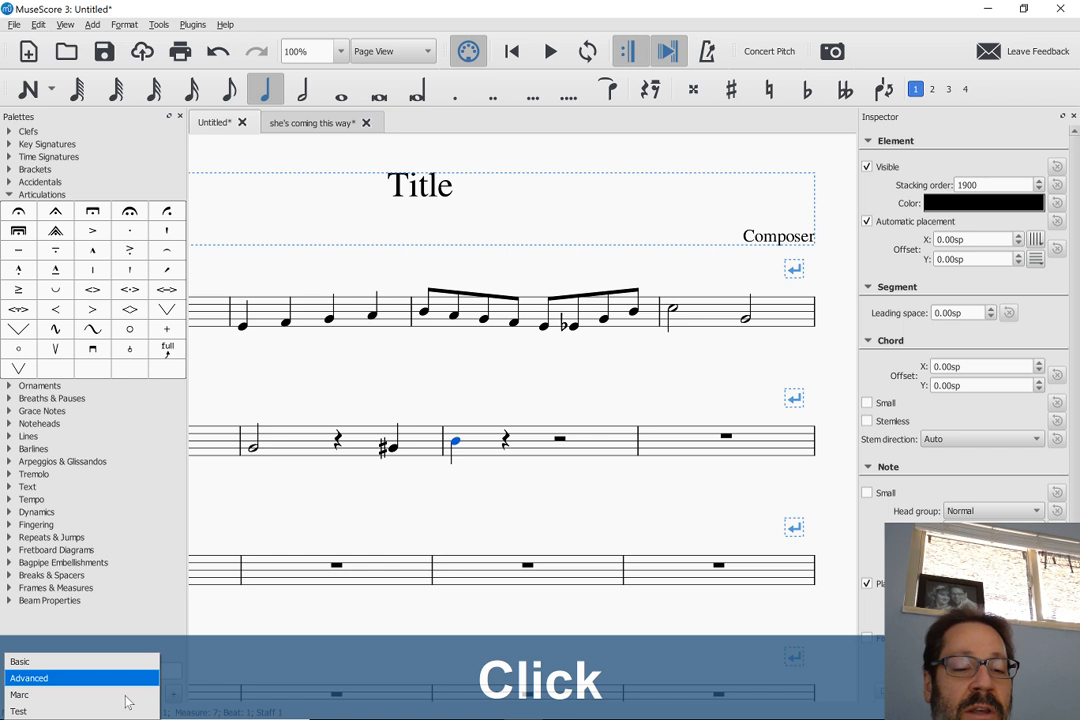
{"action": "left_click", "coordinate": [77, 665]}
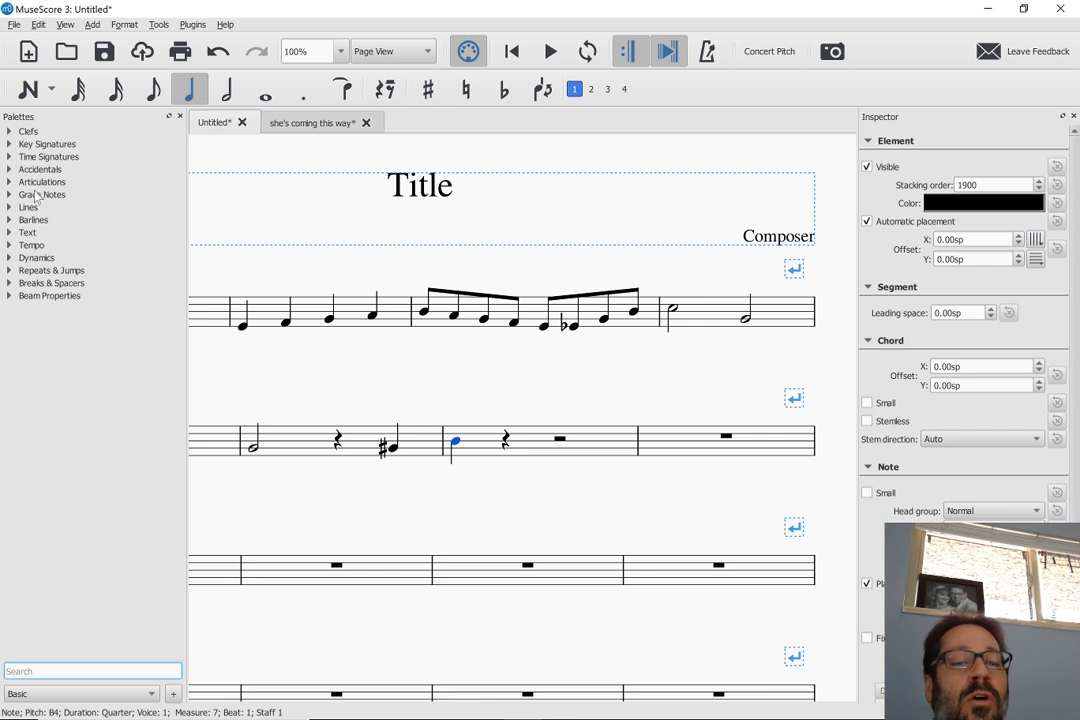
{"action": "key", "text": "ctrl+F9"}
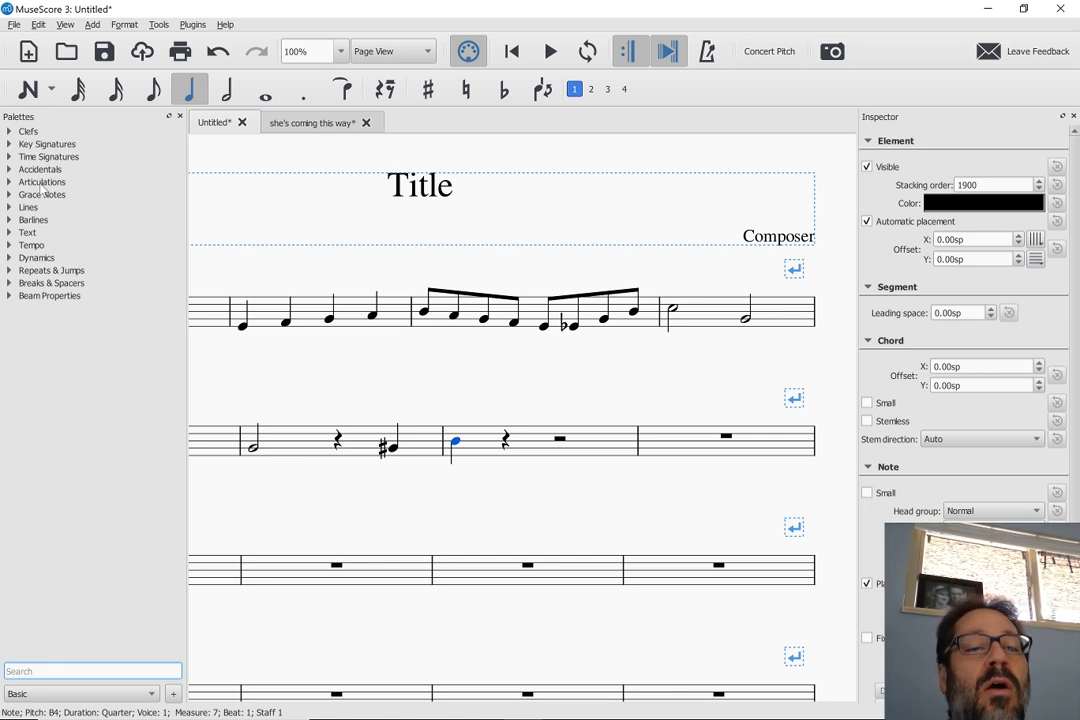
{"action": "left_click", "coordinate": [42, 184]}
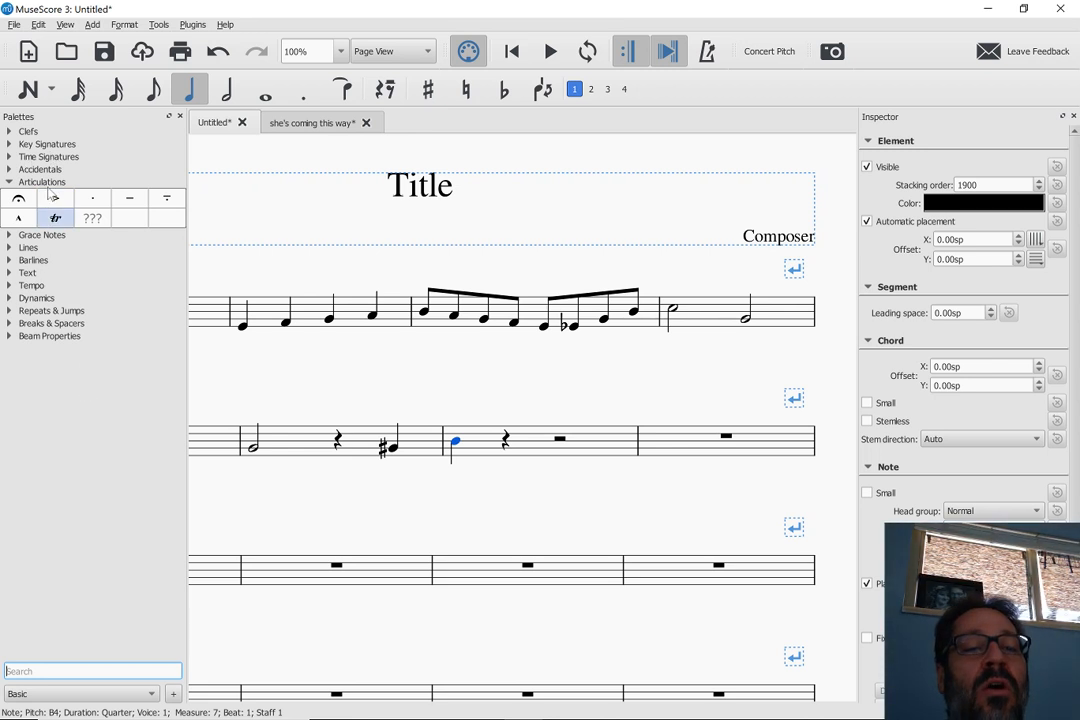
{"action": "left_click", "coordinate": [48, 157]}
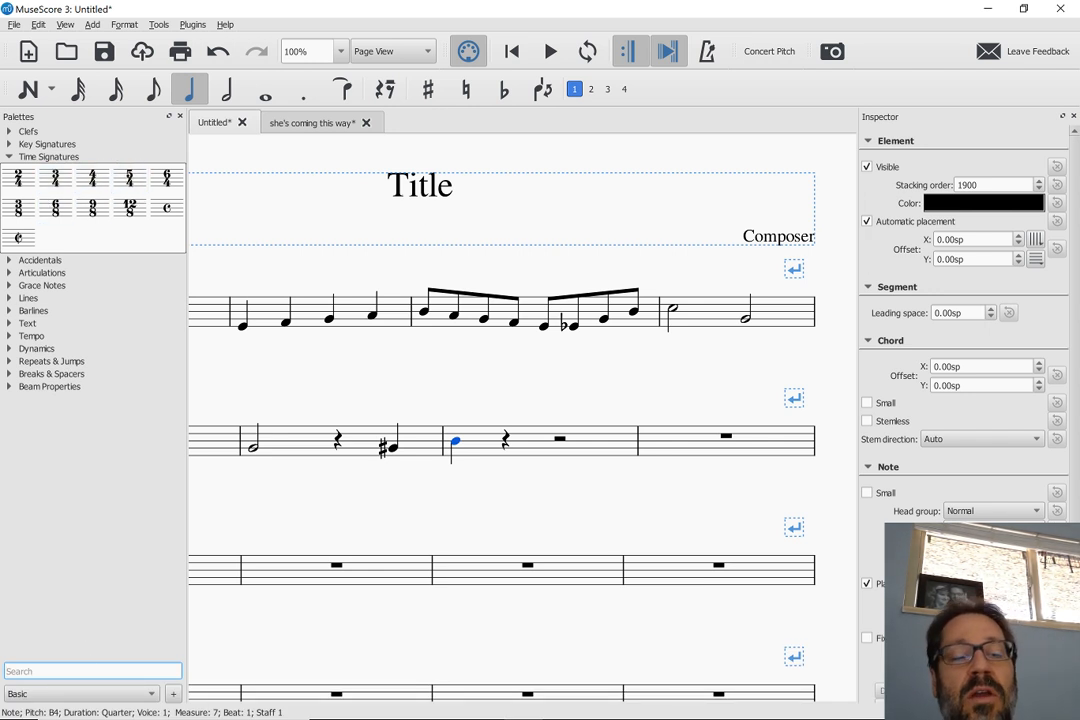
- Look through the available workspaces and select the Advanced workspace
{"action": "left_click", "coordinate": [92, 693]}
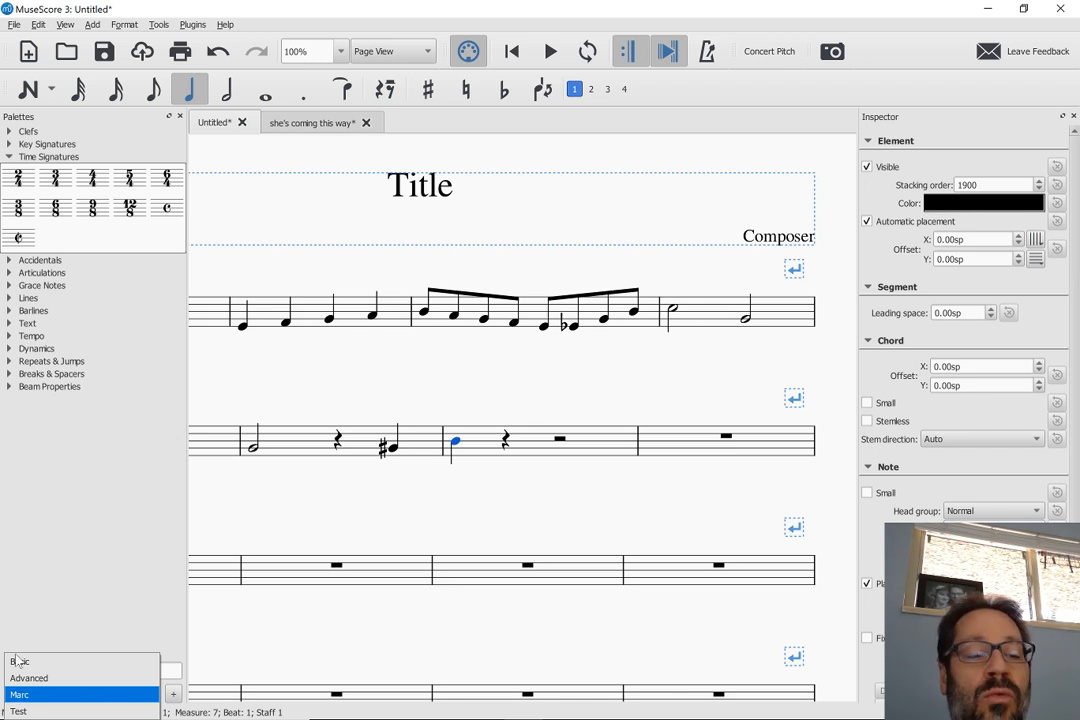
{"action": "left_click", "coordinate": [17, 695]}
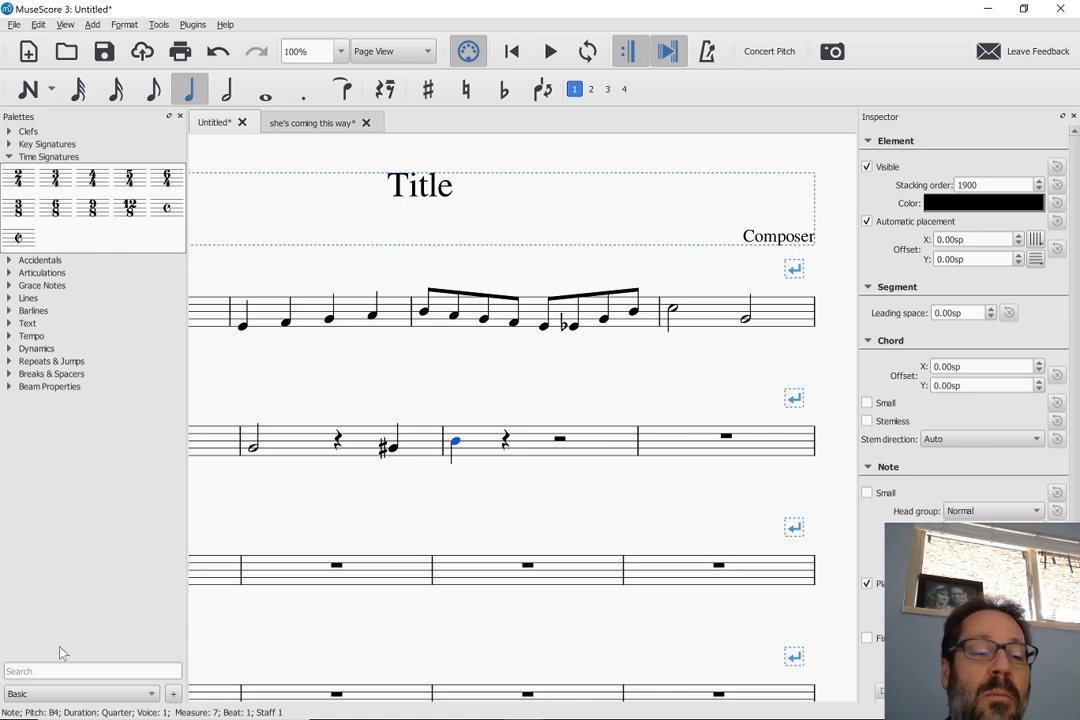
{"action": "left_click", "coordinate": [60, 693]}
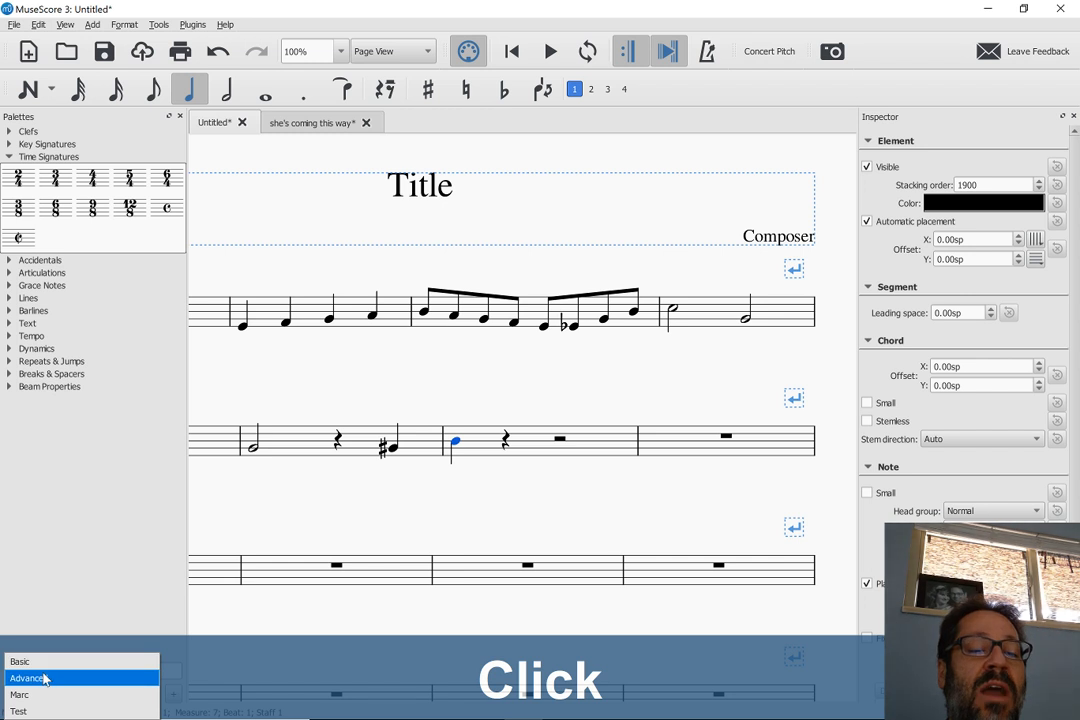
{"action": "left_click", "coordinate": [44, 679]}
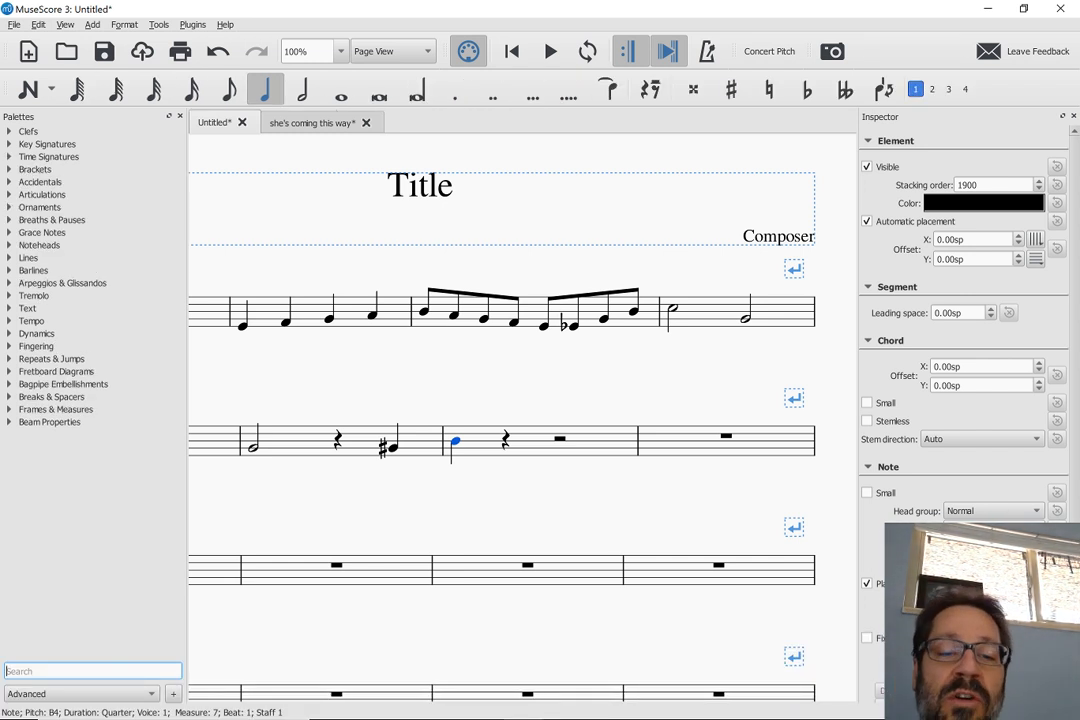
- Expand the Articulations palette, and search the palettes for "z" before clearing the search
{"action": "left_click", "coordinate": [40, 195]}
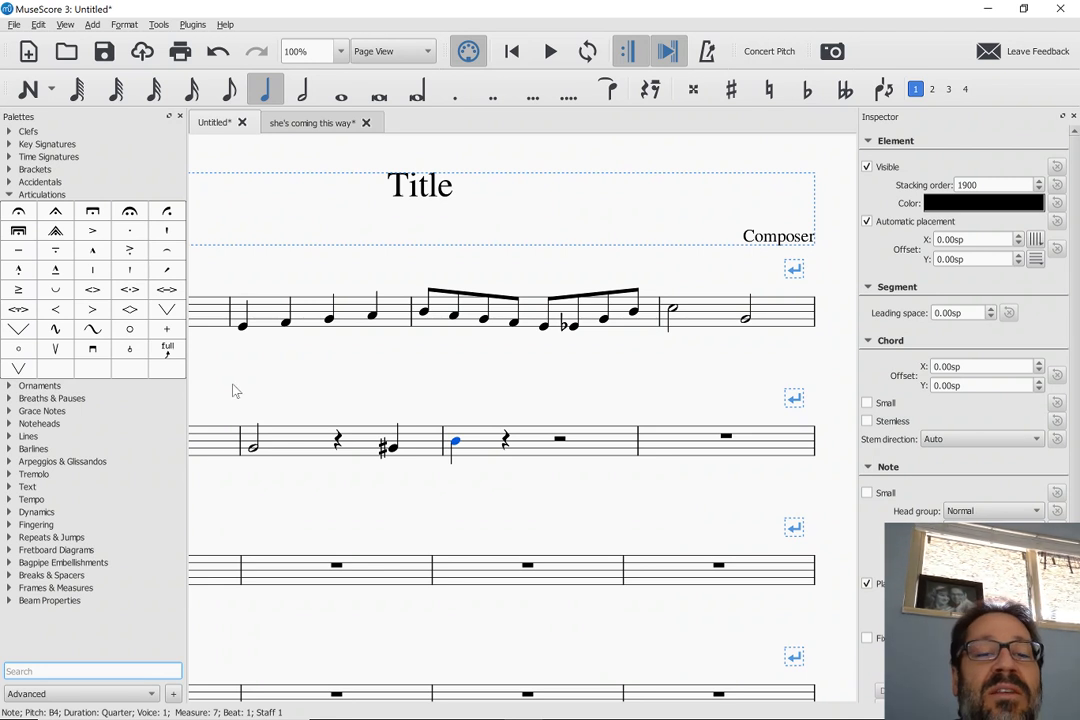
{"action": "type", "text": "z"}
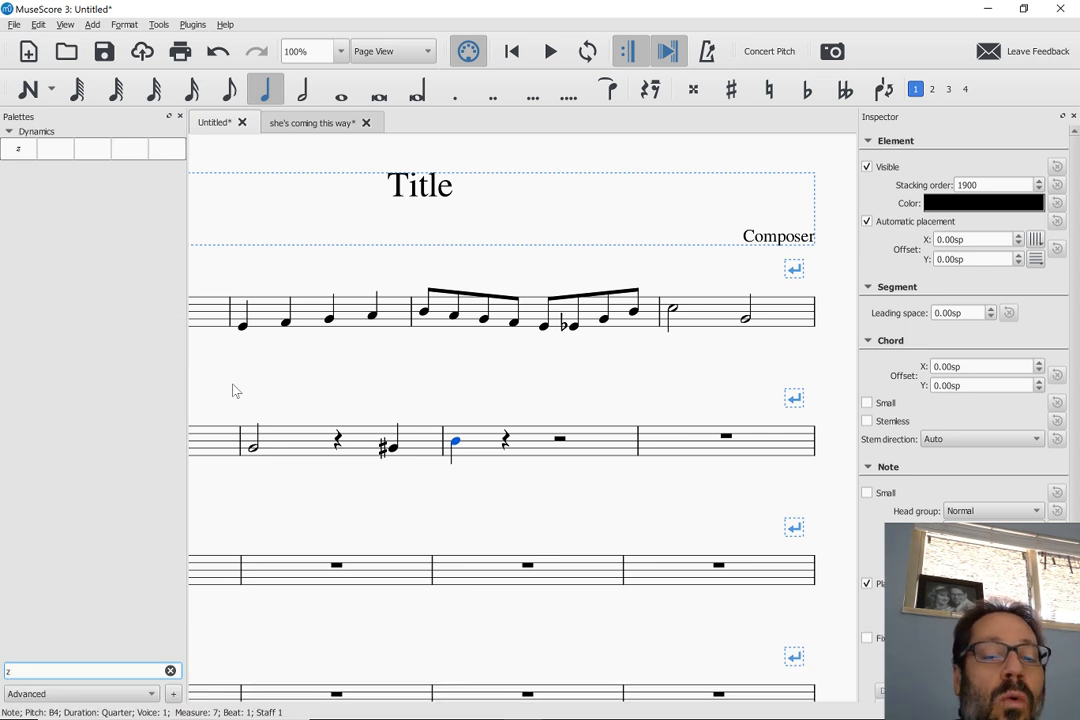
{"action": "left_click", "coordinate": [170, 671]}
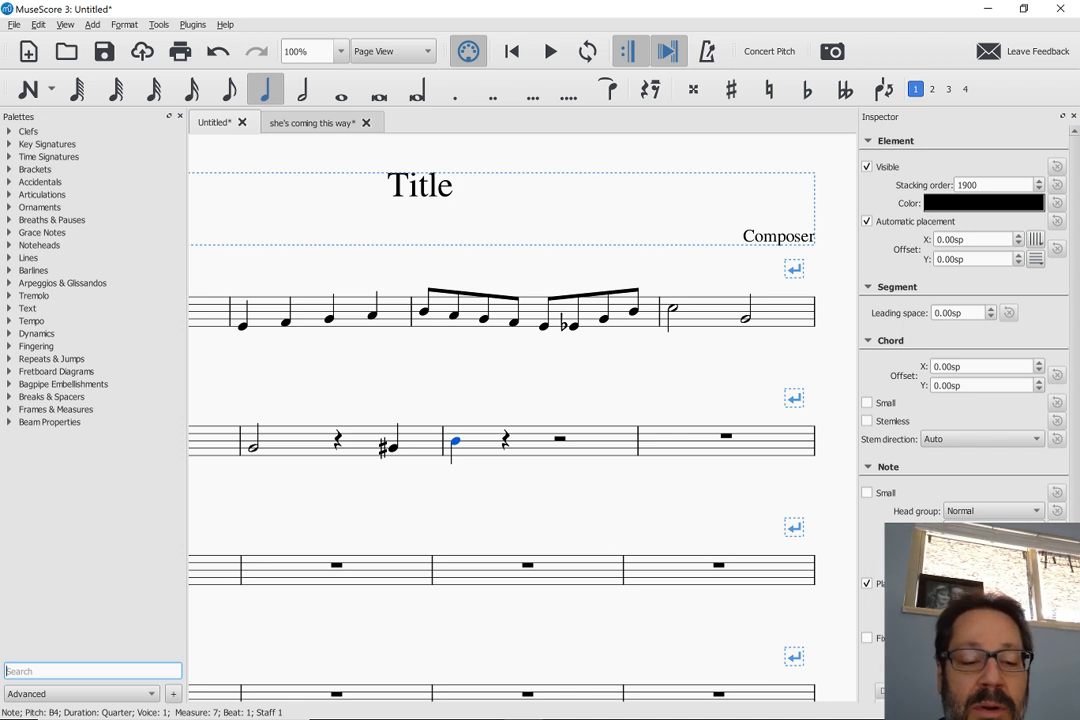
- Search the palettes for "fort" and erase the search text
{"action": "type", "text": "fort"}
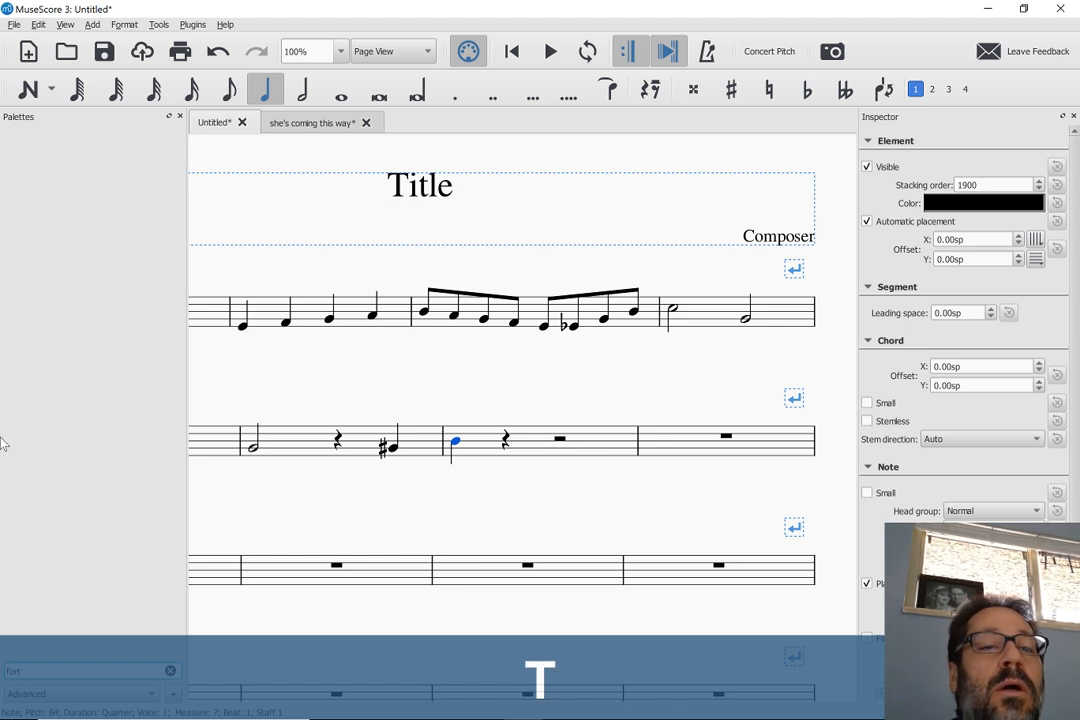
{"action": "key", "text": "BackSpace"}
{"action": "key", "text": "BackSpace"}
{"action": "key", "text": "BackSpace"}
{"action": "key", "text": "BackSpace"}
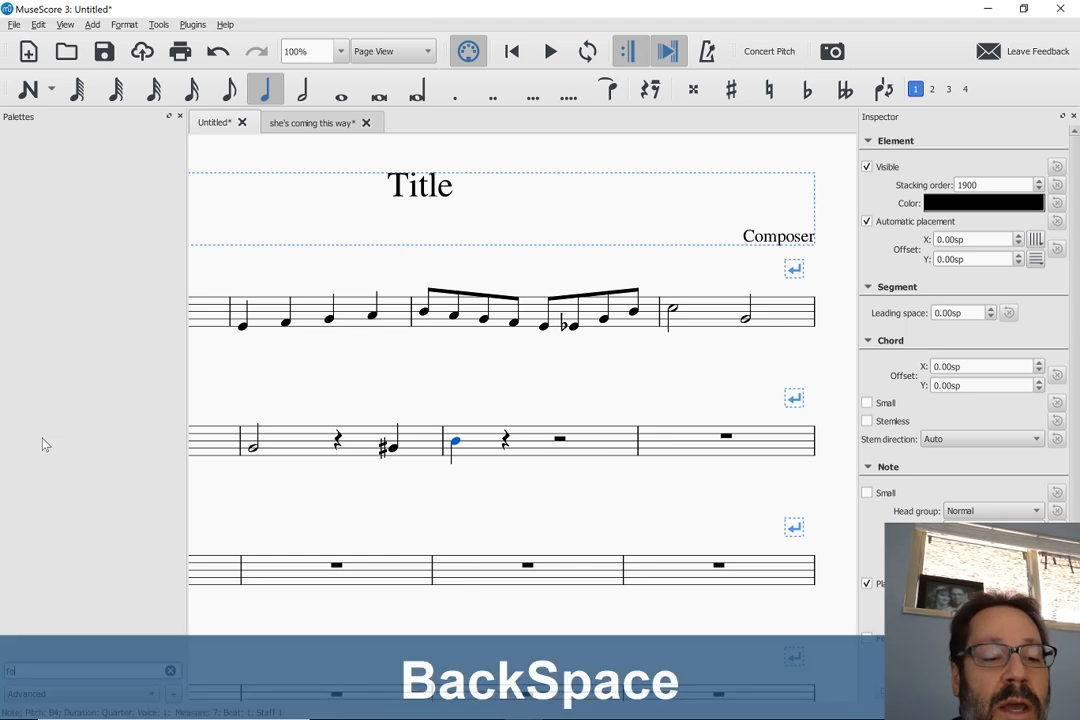
- Search the palettes for "dy" and for "f", clearing the search to show all palettes
{"action": "type", "text": "dy"}
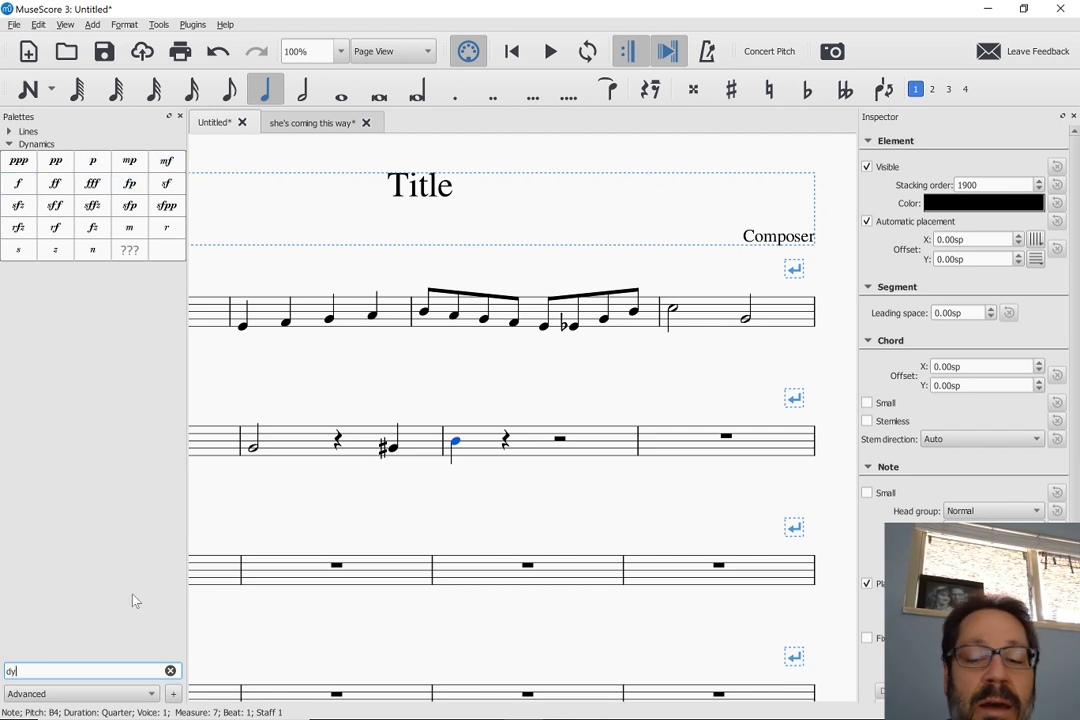
{"action": "key", "text": "BackSpace"}
{"action": "key", "text": "BackSpace"}
{"action": "type", "text": "f"}
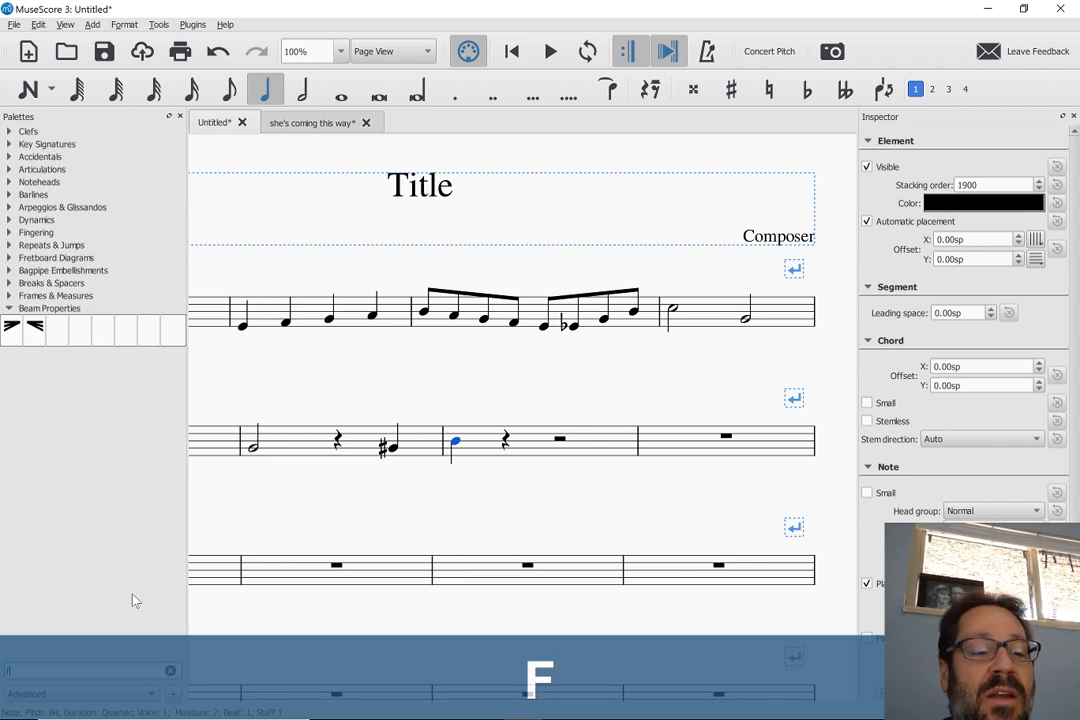
{"action": "left_click", "coordinate": [60, 670]}
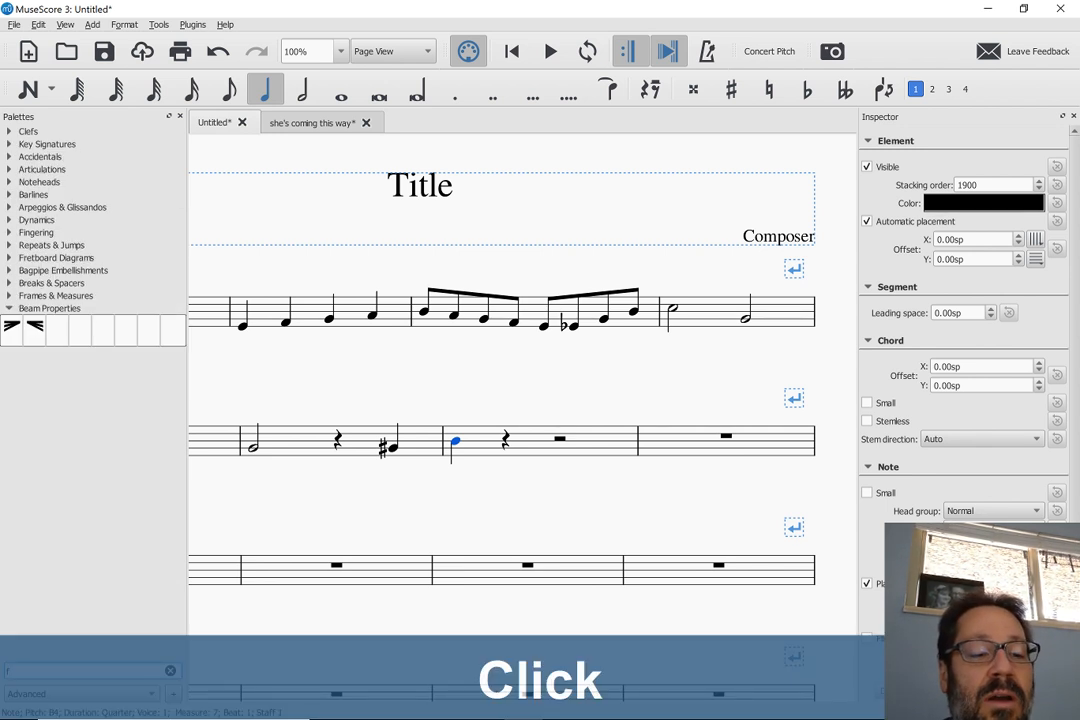
{"action": "key", "text": "BackSpace"}
{"action": "type", "text": "f"}
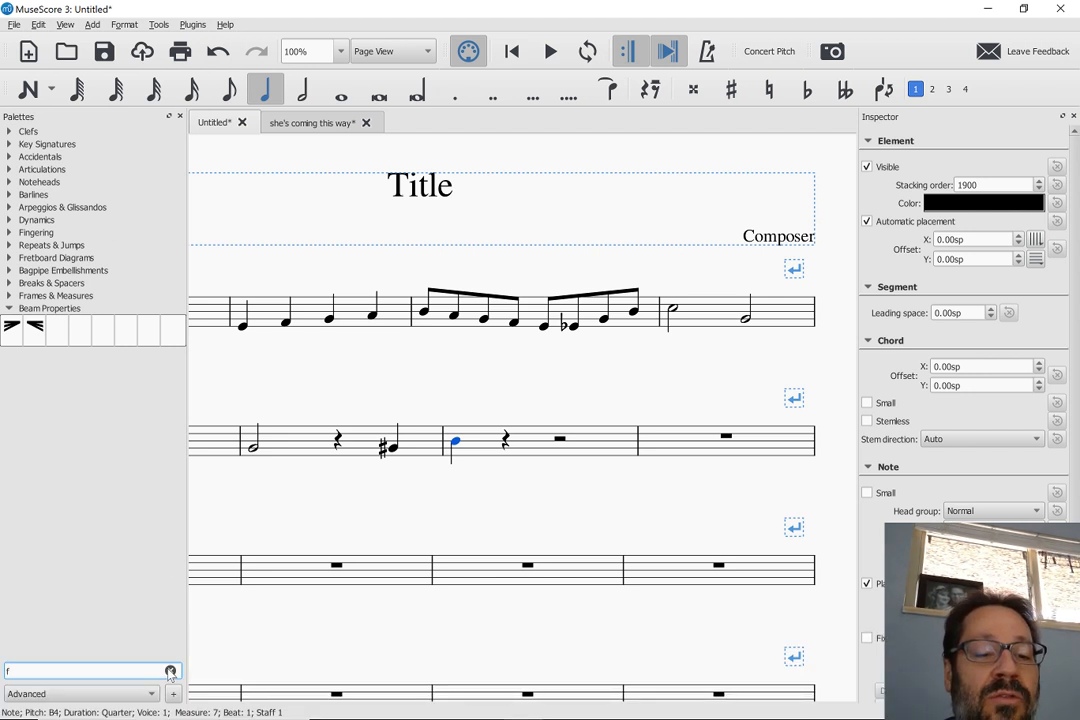
{"action": "left_click", "coordinate": [170, 671]}
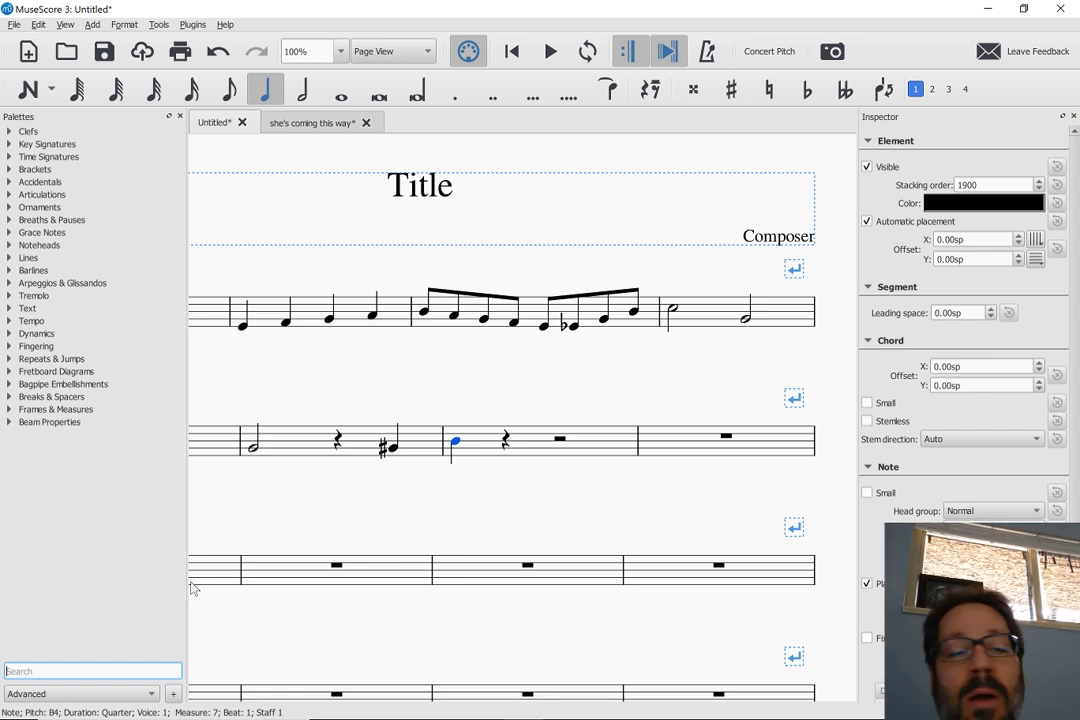
- Deselect the note, bring up the Master Palette's symbols with its shortcut, move the window higher and close it
{"action": "left_click", "coordinate": [325, 515]}
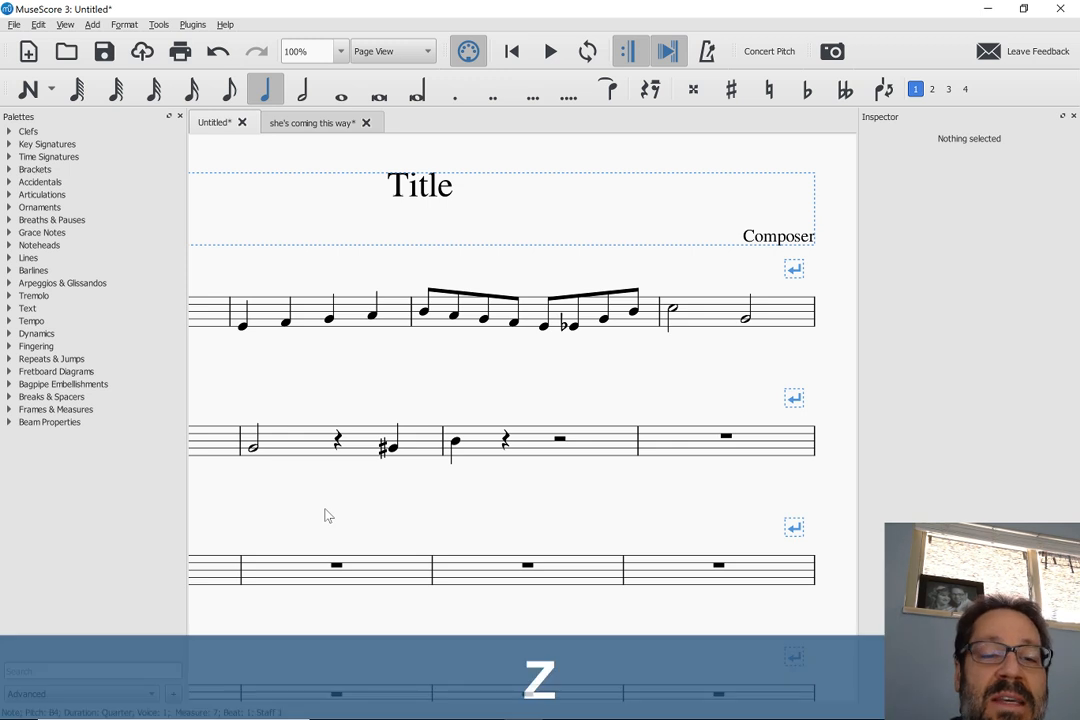
{"action": "key", "text": "z"}
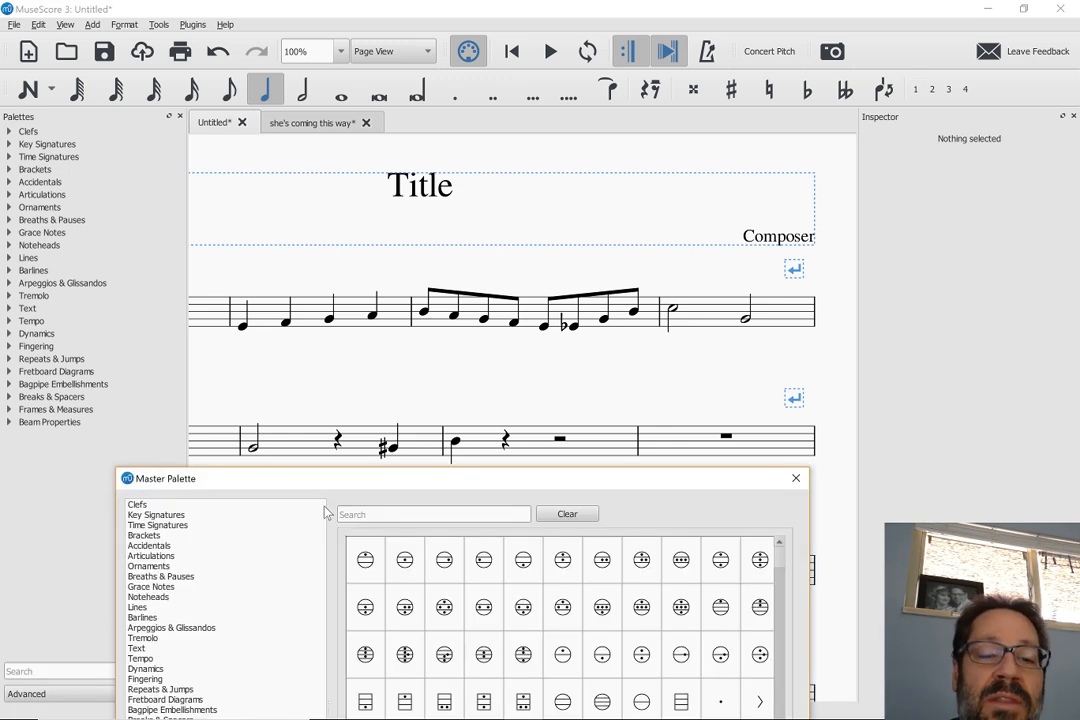
{"action": "left_click_drag", "start_coordinate": [305, 481], "coordinate": [278, 190]}
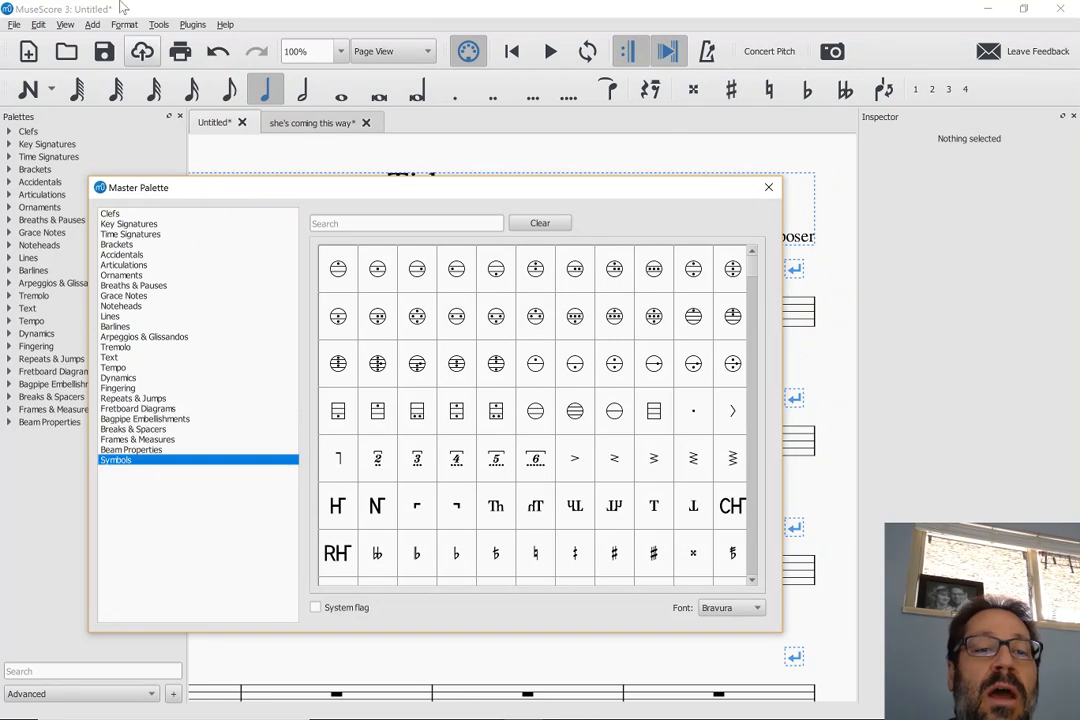
{"action": "key", "text": "Escape"}
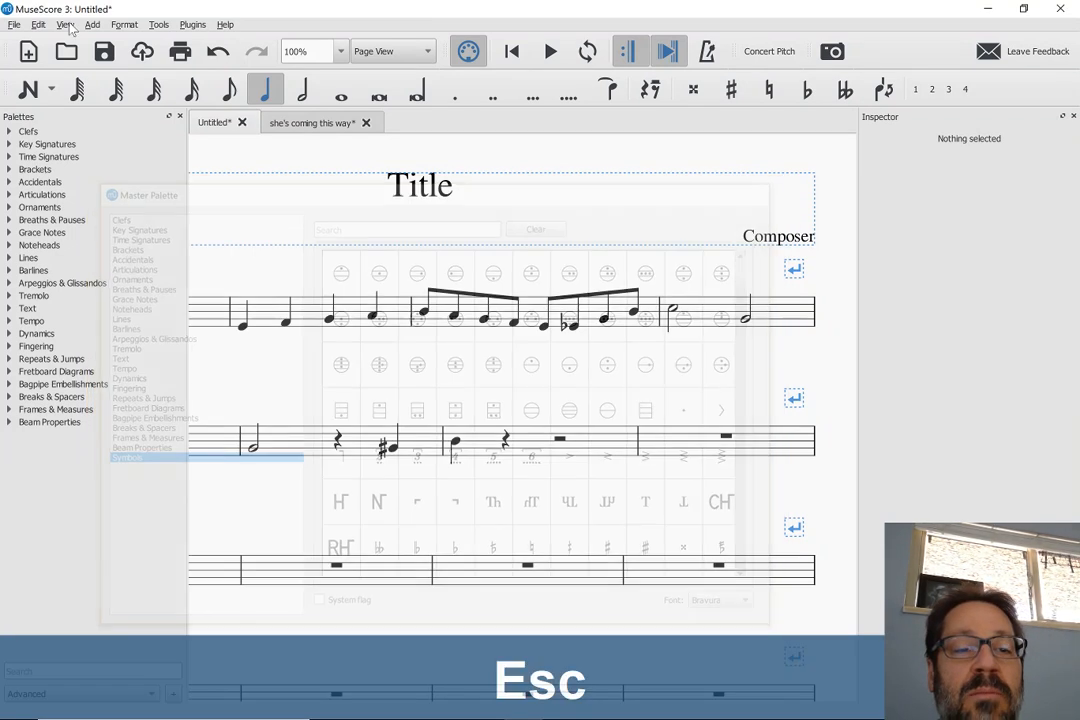
- Open the Master Palette and expand its Symbols category
{"action": "left_click", "coordinate": [65, 25]}
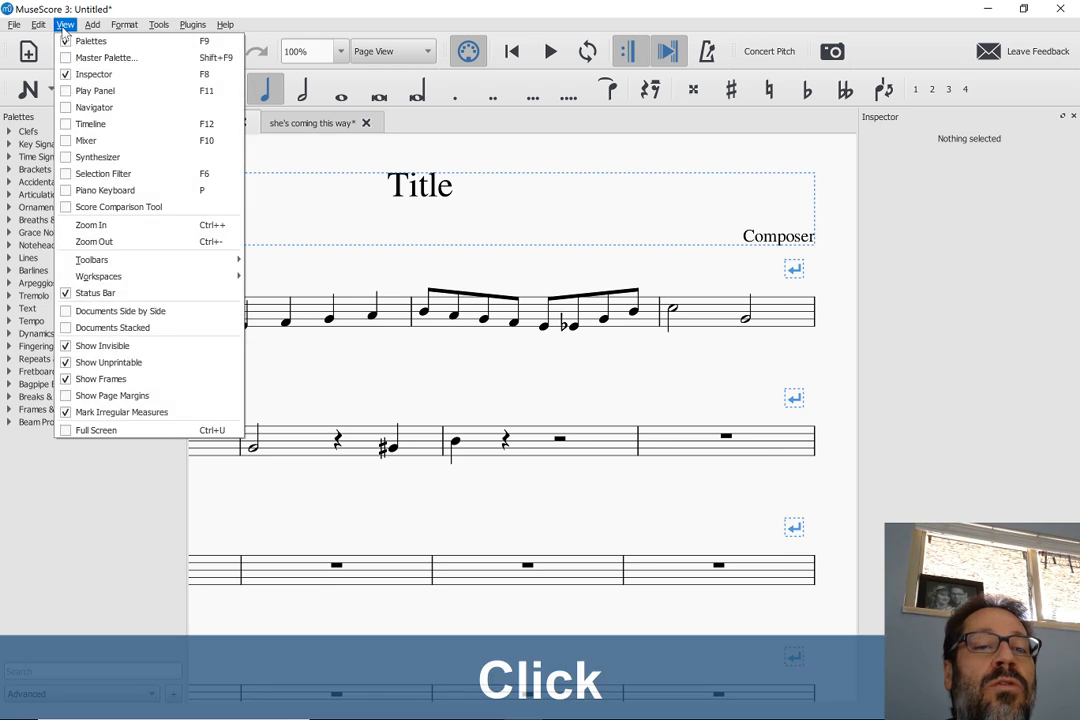
{"action": "left_click", "coordinate": [100, 57]}
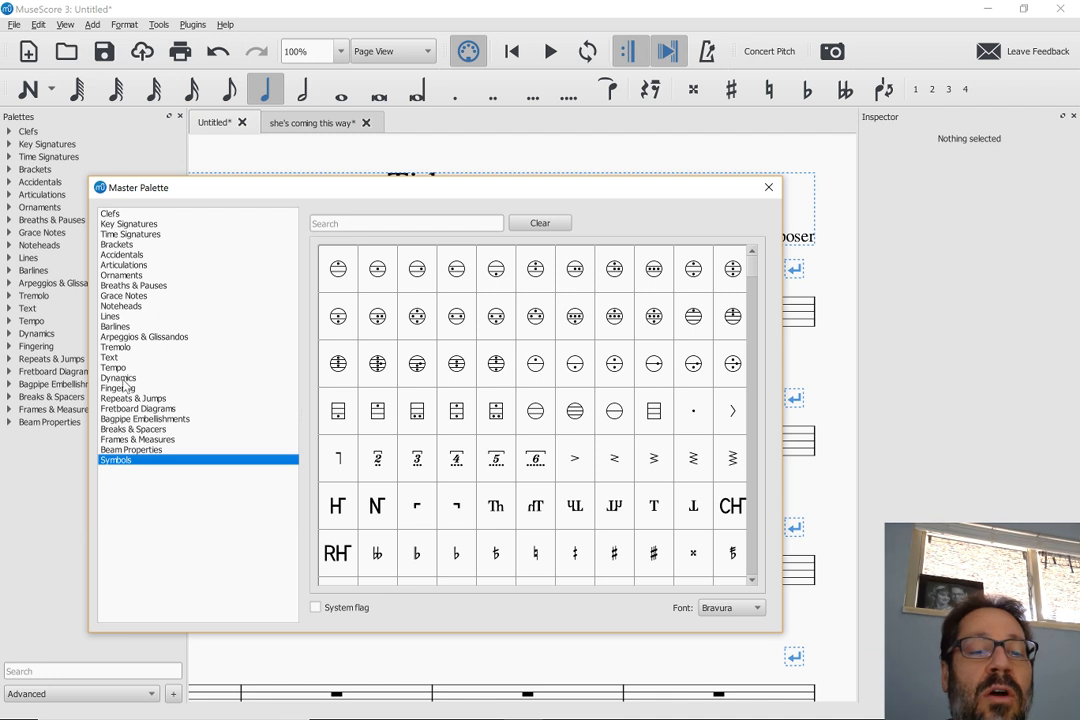
{"action": "left_click", "coordinate": [116, 461]}
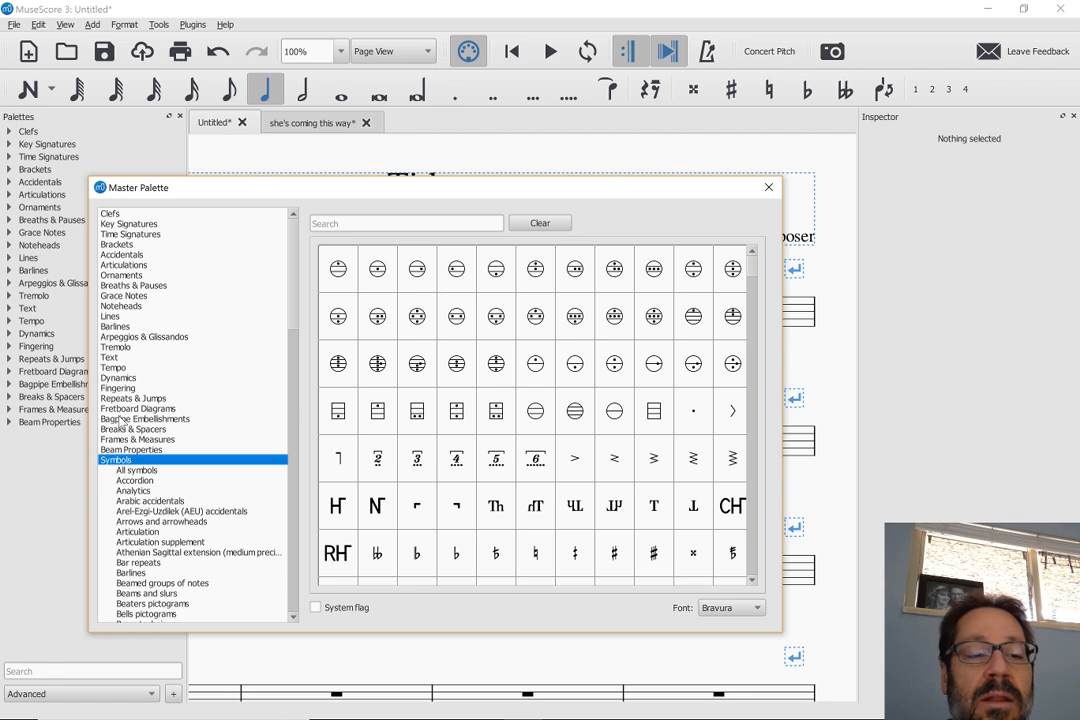
- View the Cymbals pictograms, Figured bass supplement and Figured bass symbol sets in the Master Palette
{"action": "left_click_drag", "start_coordinate": [293, 272], "coordinate": [293, 335]}
{"action": "scroll", "coordinate": [293, 335], "scroll_direction": "down", "scroll_amount": 1}
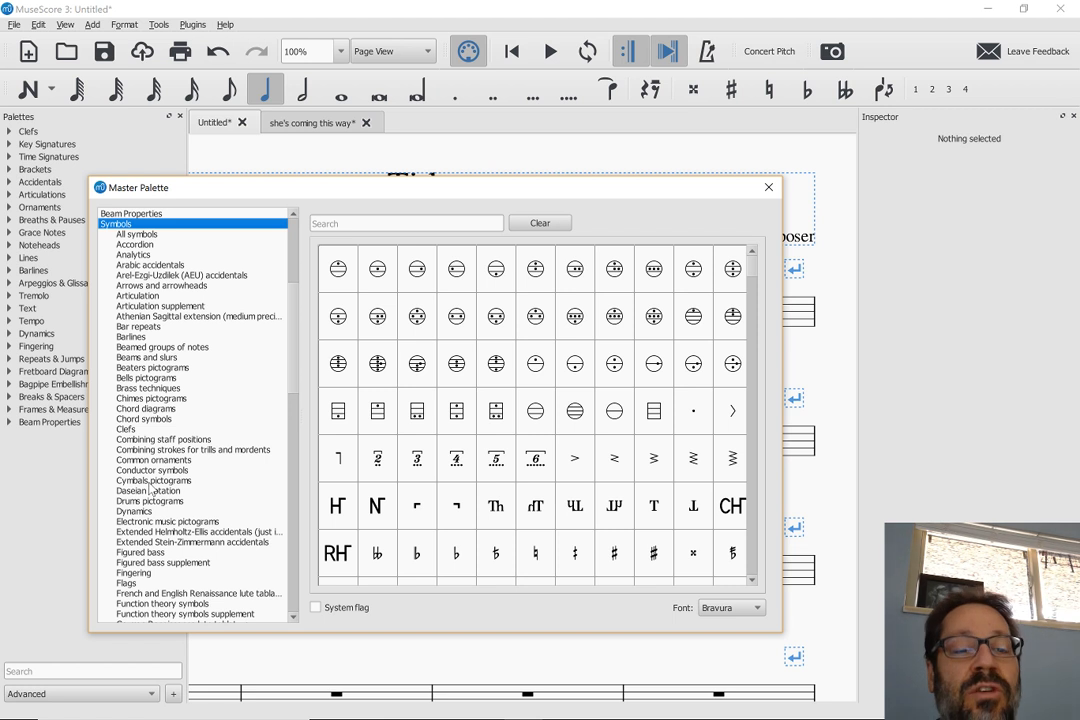
{"action": "left_click", "coordinate": [152, 481]}
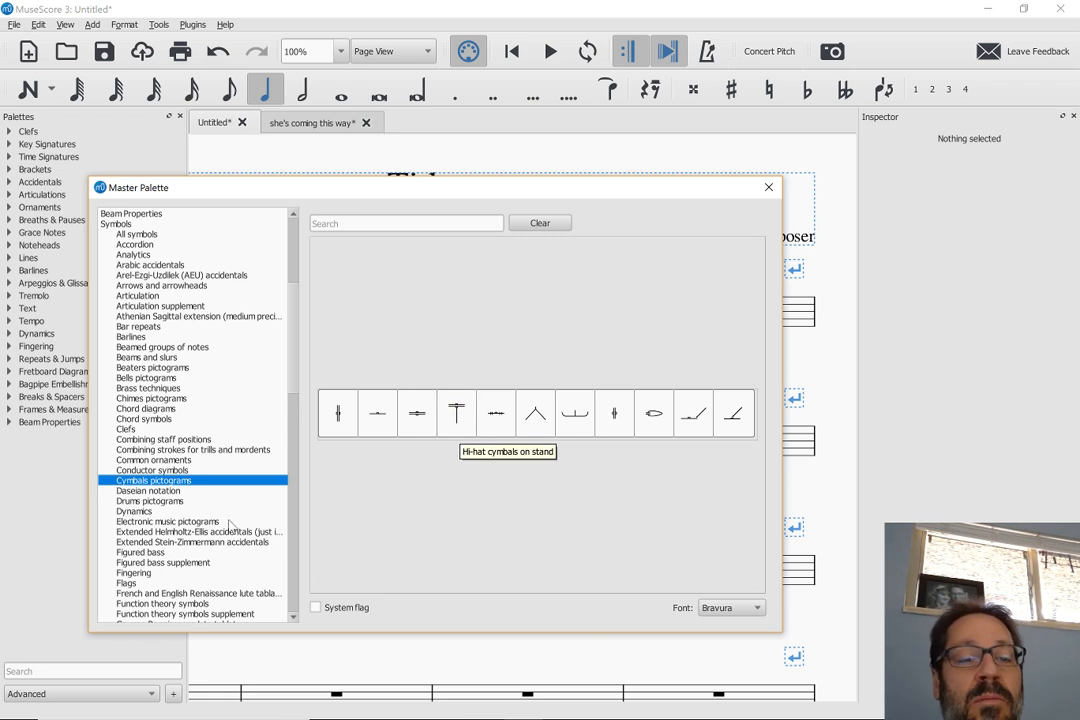
{"action": "left_click", "coordinate": [189, 566]}
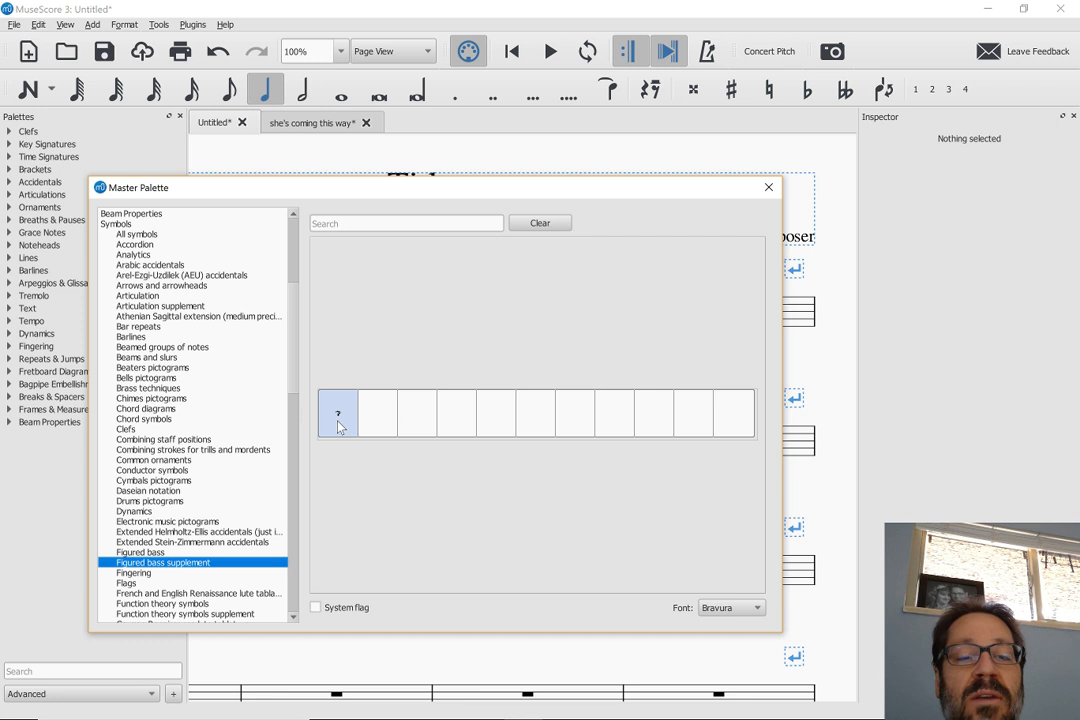
{"action": "left_click", "coordinate": [140, 552]}
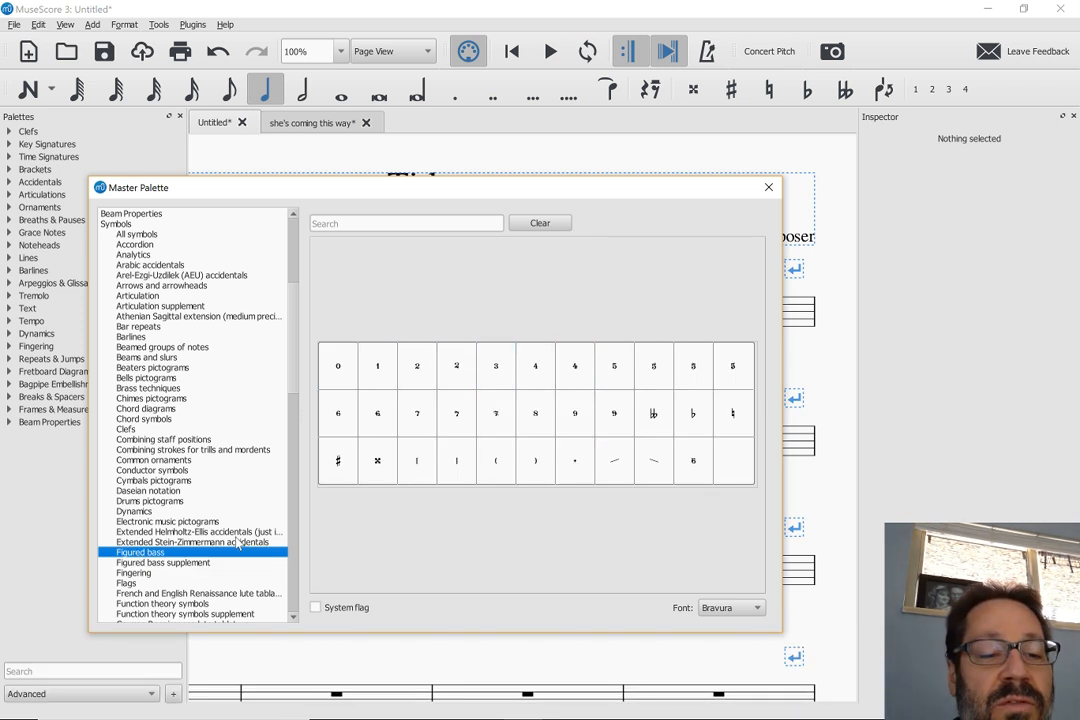
- View the Kodály hand signs and browse the symbol categories that follow in the Master Palette
{"action": "scroll", "coordinate": [238, 543], "scroll_direction": "down", "scroll_amount": 6}
{"action": "left_click", "coordinate": [147, 564]}
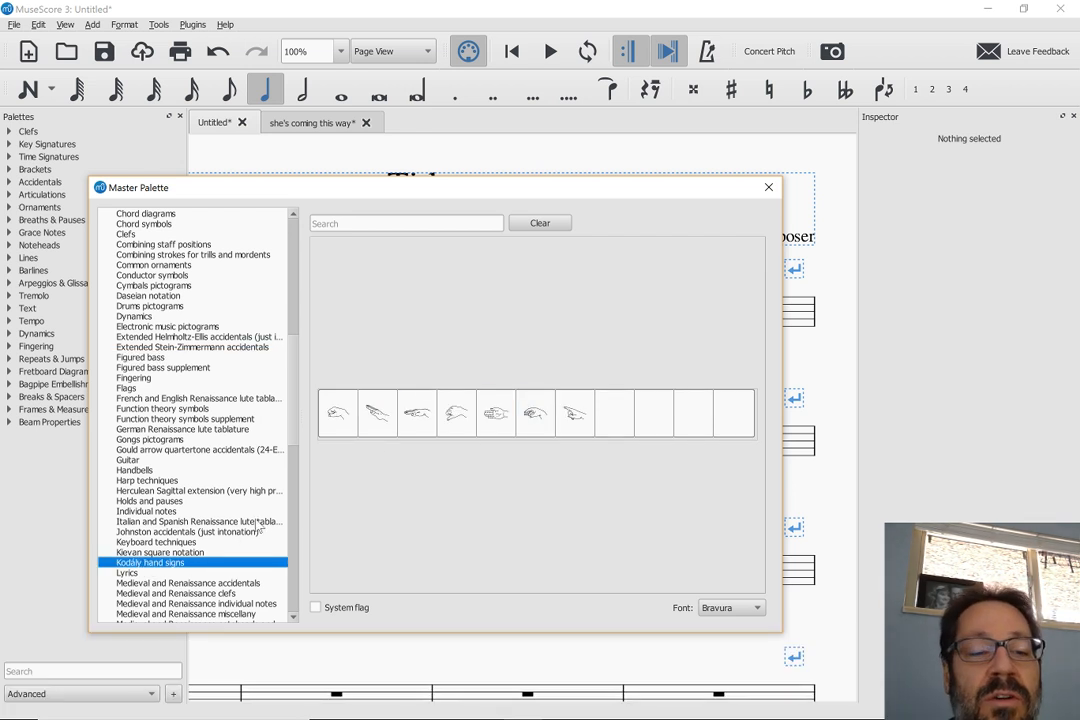
{"action": "left_click_drag", "start_coordinate": [291, 414], "coordinate": [293, 457]}
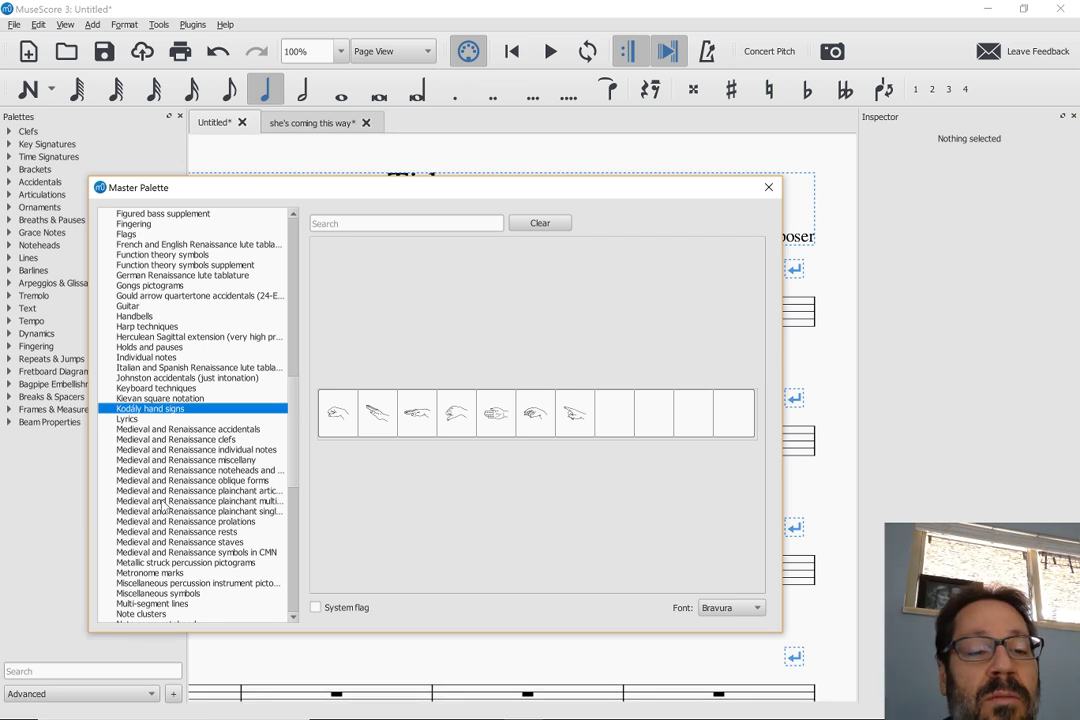
- View the Plucked techniques and Stein-Zimmermann accidentals (24-EDO) symbol sets in the Master Palette
{"action": "scroll", "coordinate": [163, 545], "scroll_direction": "down", "scroll_amount": 2}
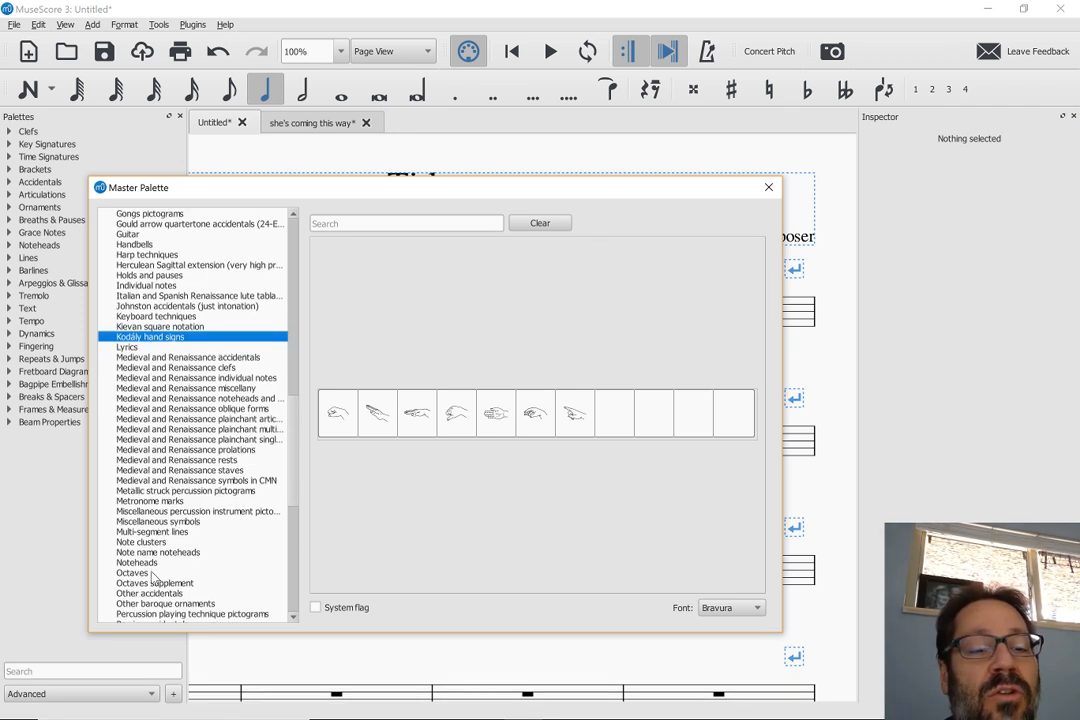
{"action": "scroll", "coordinate": [158, 560], "scroll_direction": "down", "scroll_amount": 3}
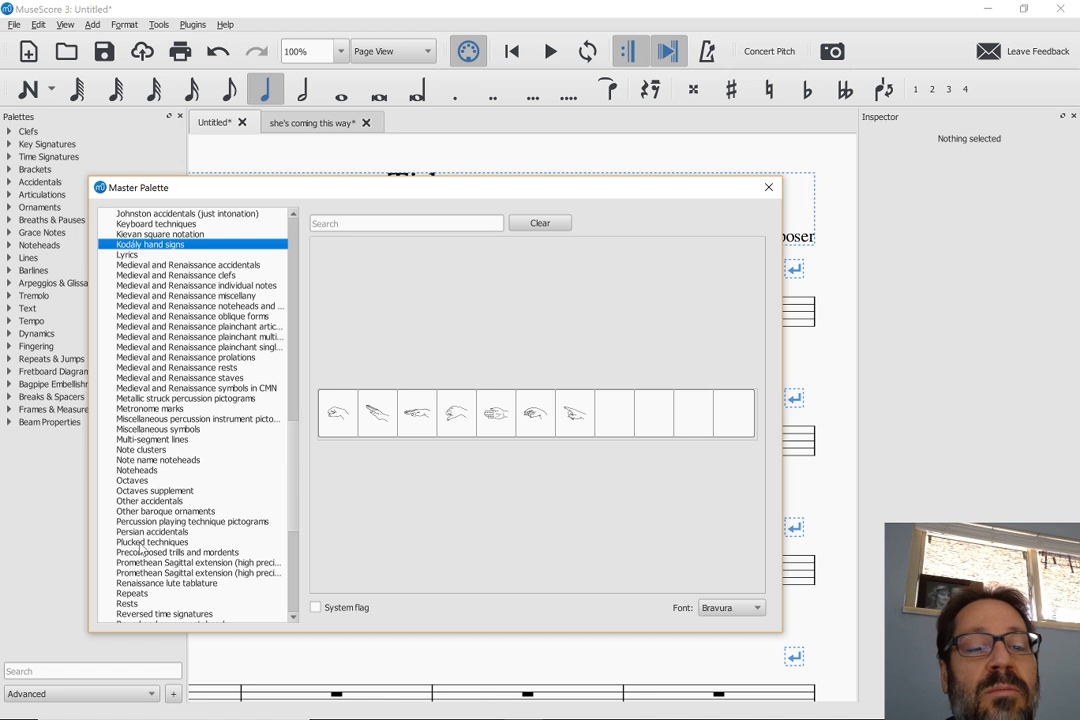
{"action": "left_click", "coordinate": [142, 543]}
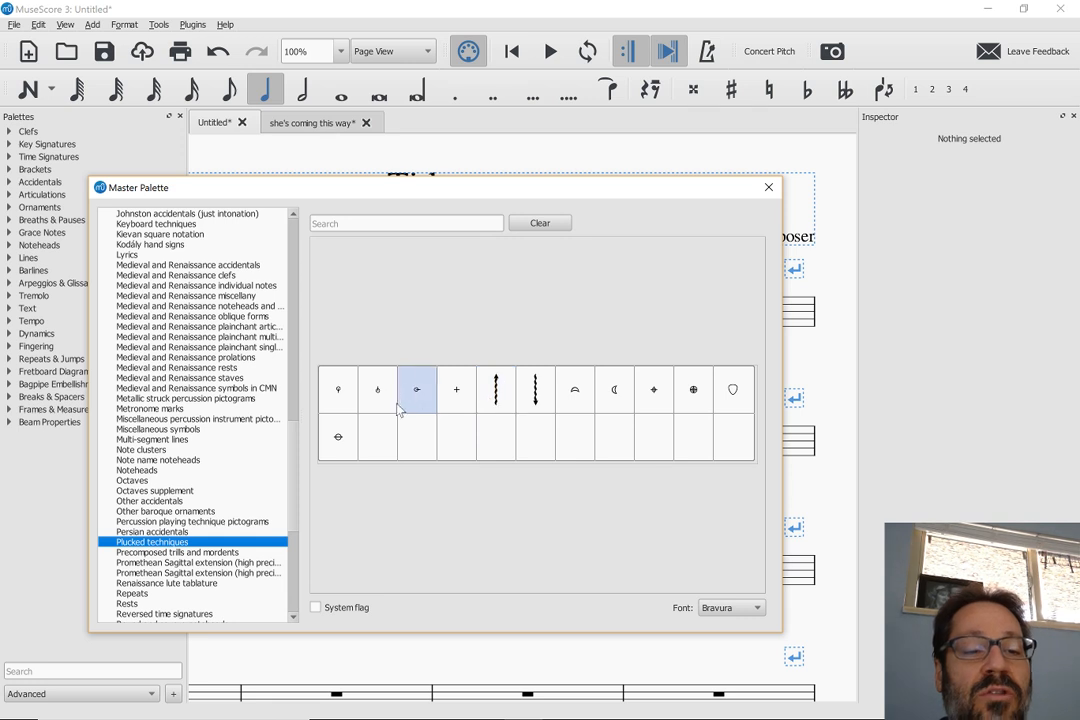
{"action": "scroll", "coordinate": [188, 485], "scroll_direction": "down", "scroll_amount": 10}
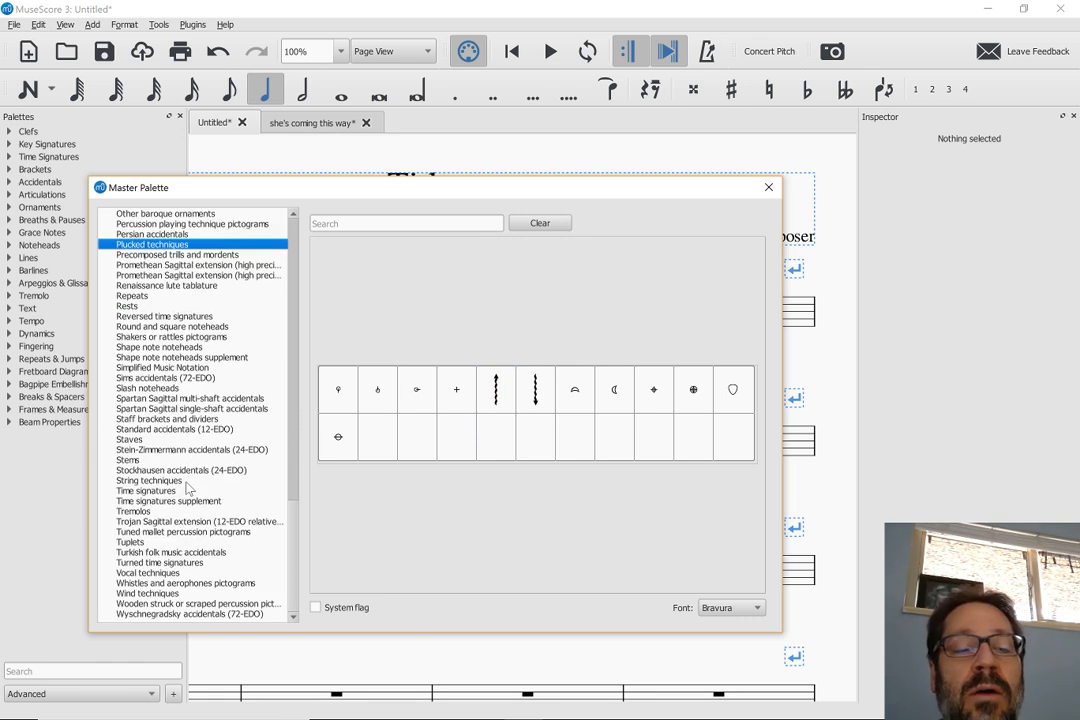
{"action": "left_click", "coordinate": [169, 452]}
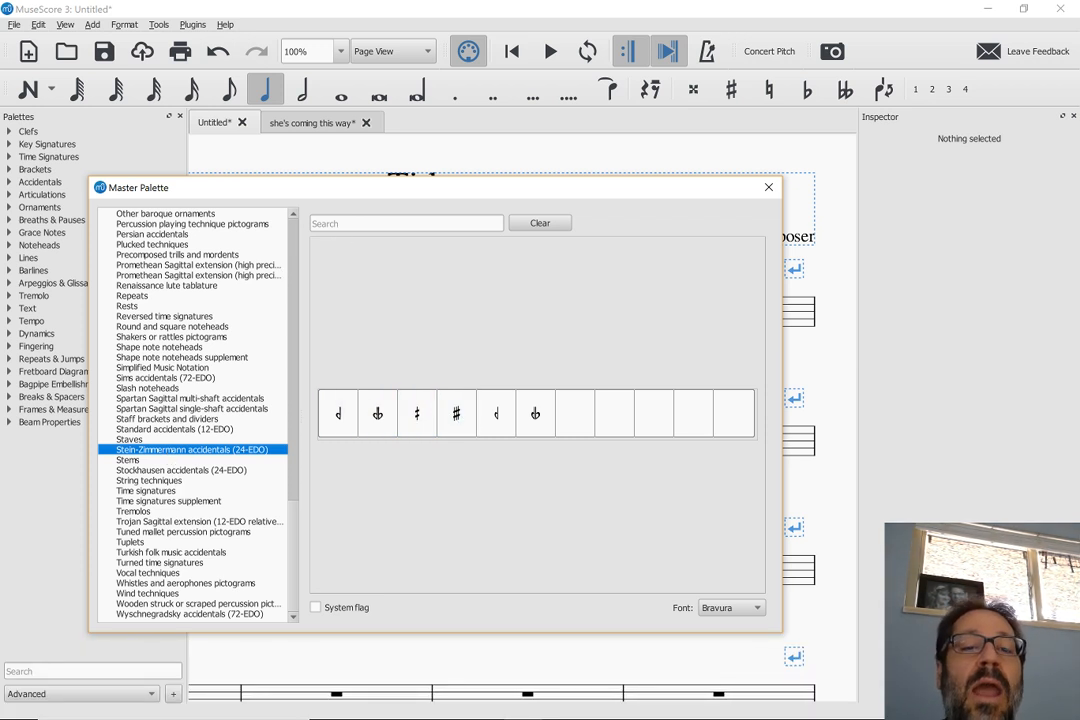
- Try searching the Master Palette for "accid" from within the Stein-Zimmermann accidentals set, clearing and re-entering the search term
{"action": "left_click", "coordinate": [330, 223]}
{"action": "type", "text": "accid"}
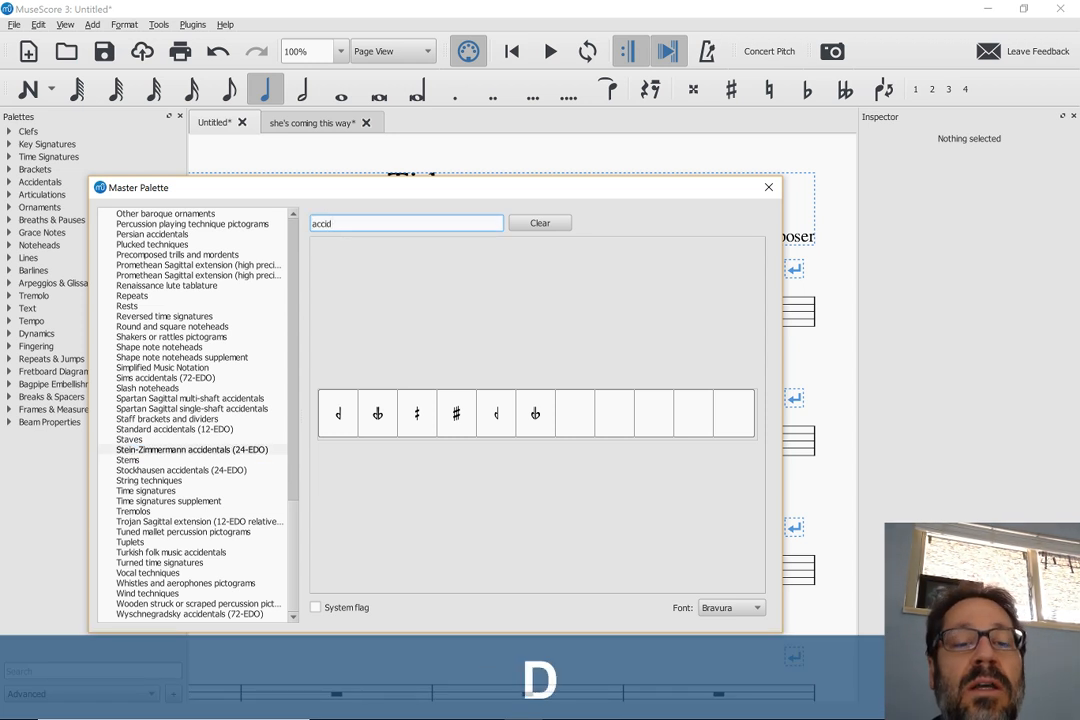
{"action": "type", "text": "e"}
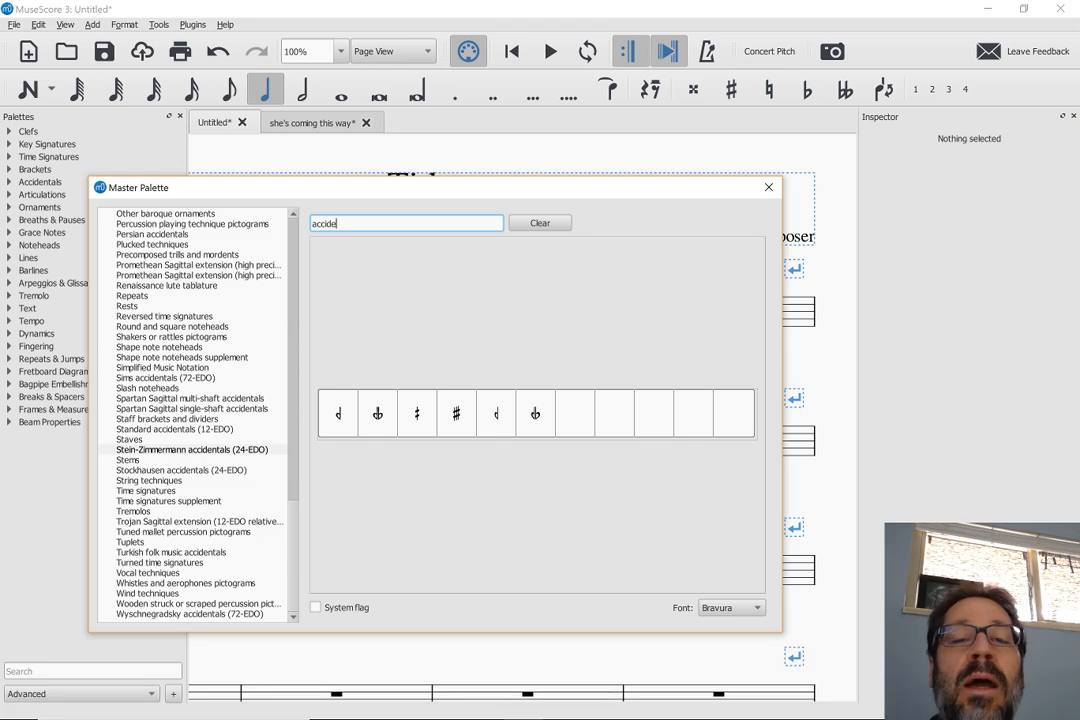
{"action": "left_click", "coordinate": [541, 222]}
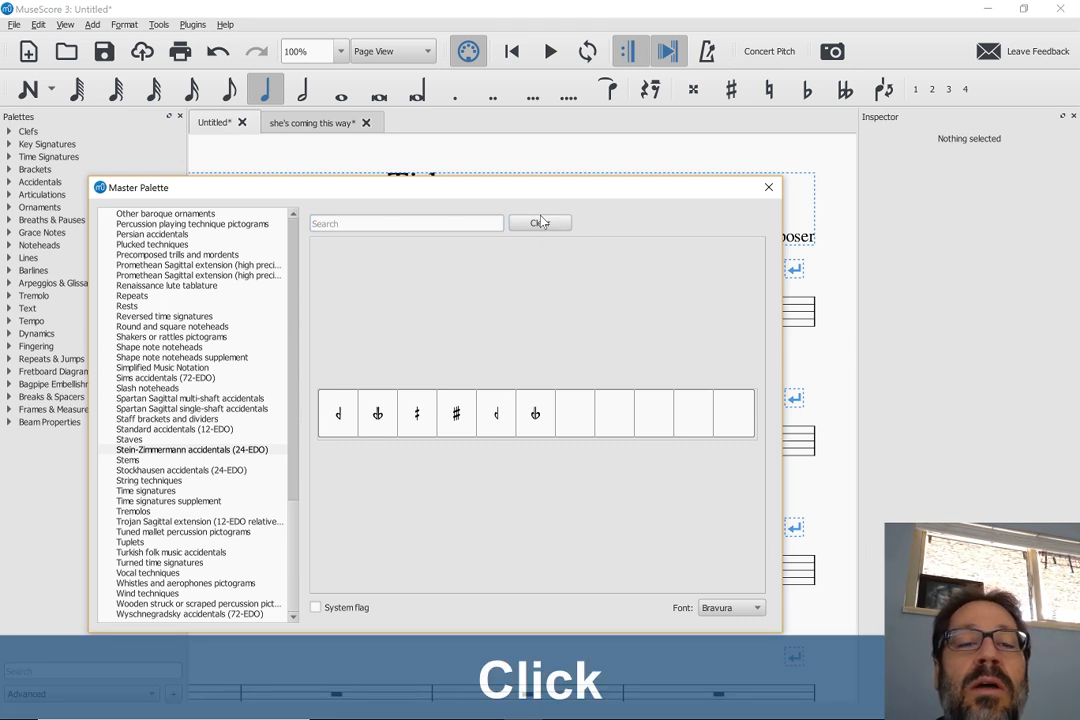
{"action": "type", "text": "accid"}
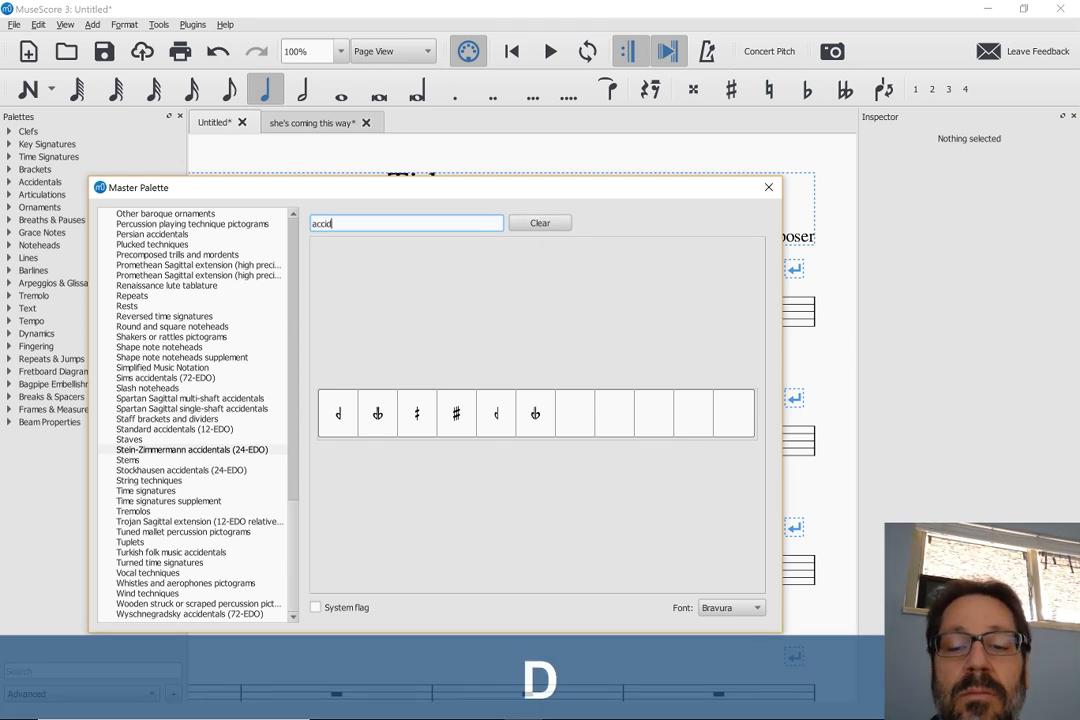
{"action": "key", "text": "Return"}
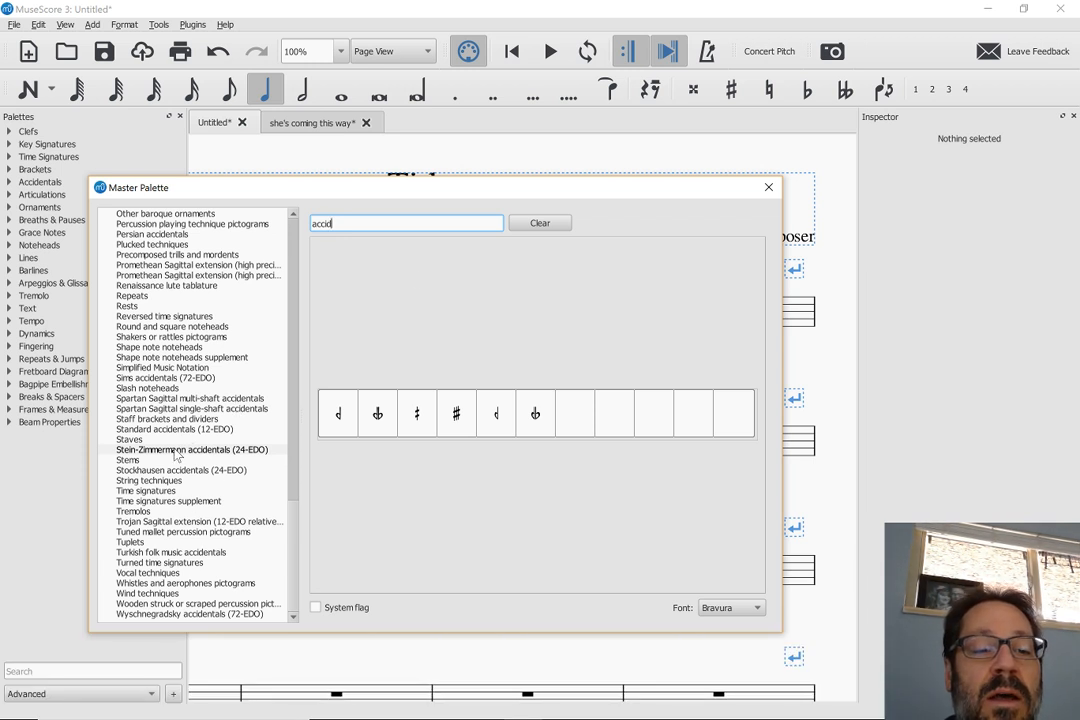
- Return to the top-level Symbols category, collapse it and search its symbols for "acci"
{"action": "left_click", "coordinate": [295, 400]}
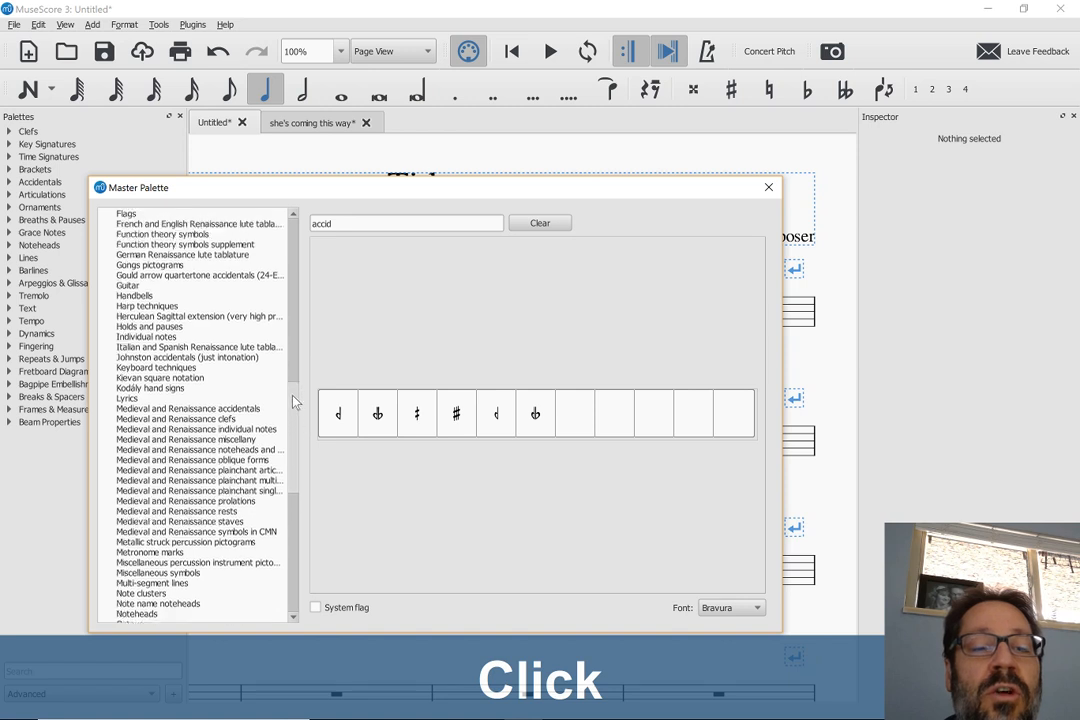
{"action": "scroll", "coordinate": [282, 335], "scroll_direction": "up", "scroll_amount": 20}
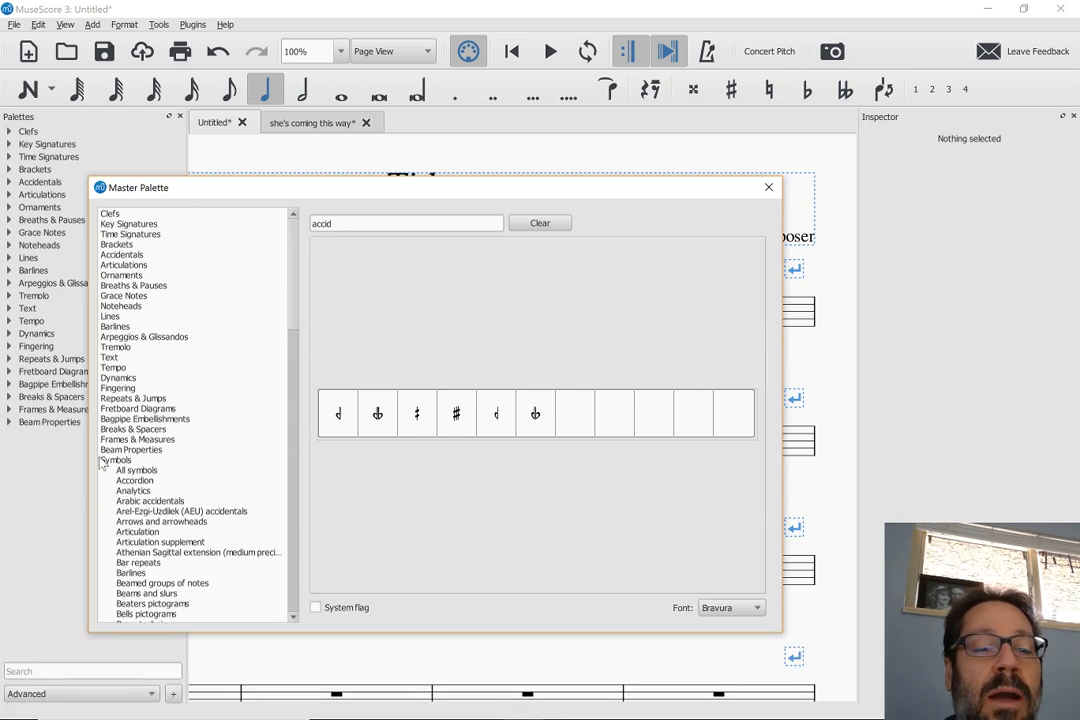
{"action": "left_click", "coordinate": [108, 461]}
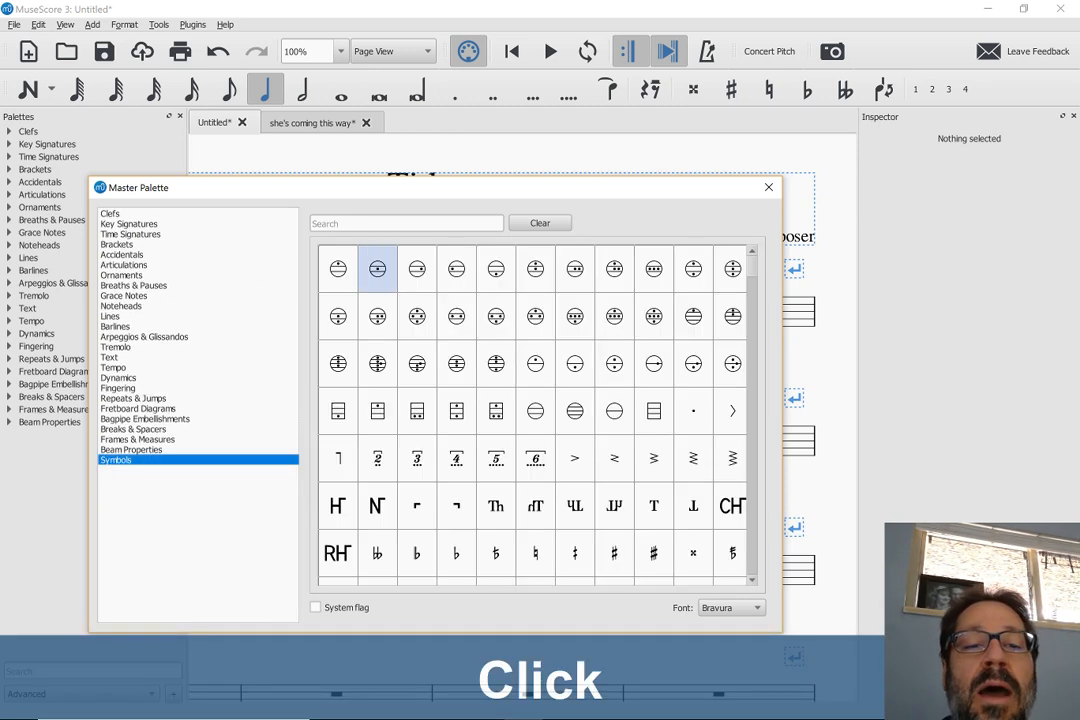
{"action": "left_click", "coordinate": [368, 224]}
{"action": "type", "text": "acci"}
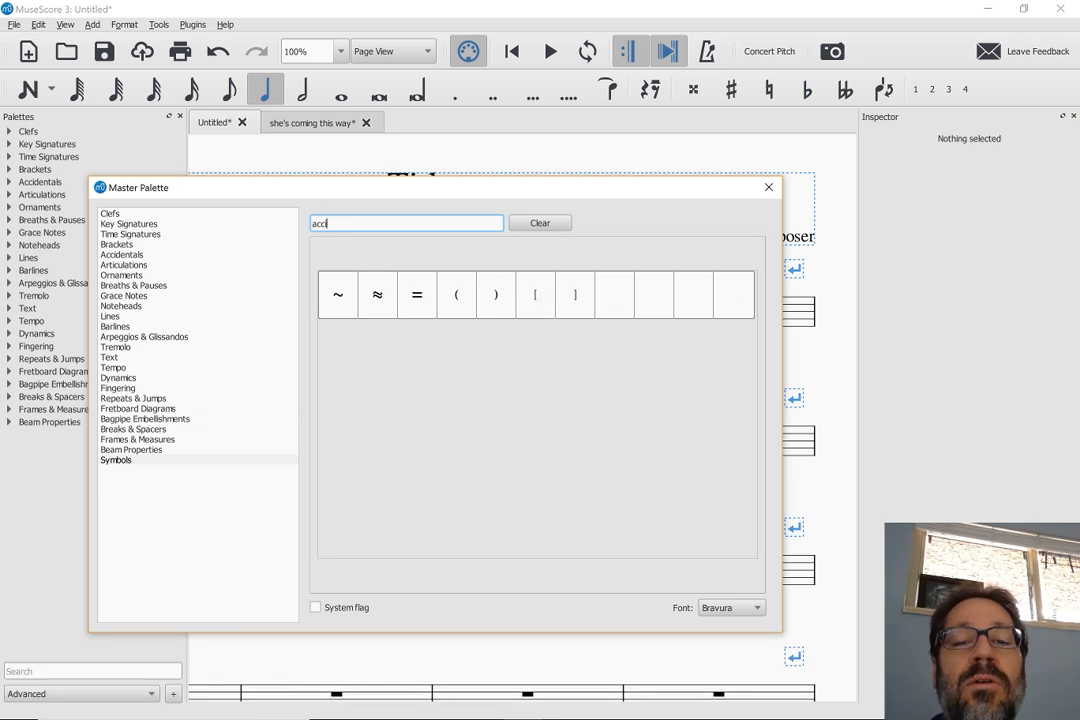
- Search the symbols for "sharp" instead and look through the results, then clear the search and close the Master Palette
{"action": "key", "text": "BackSpace"}
{"action": "key", "text": "BackSpace"}
{"action": "key", "text": "BackSpace"}
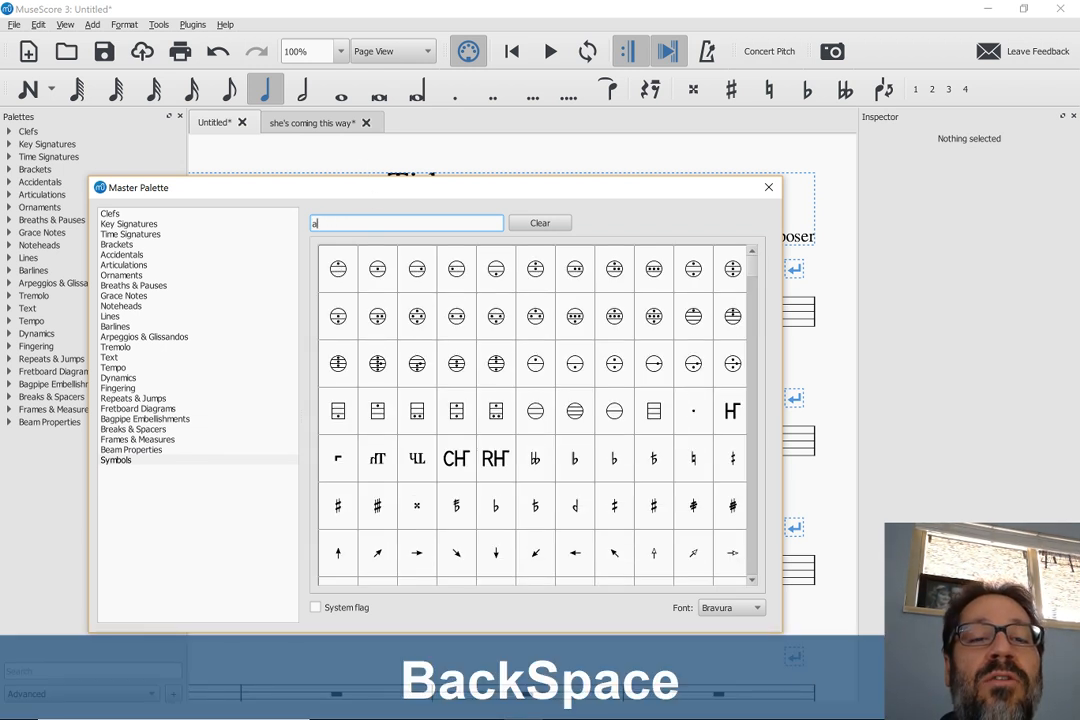
{"action": "key", "text": "BackSpace"}
{"action": "type", "text": "sh"}
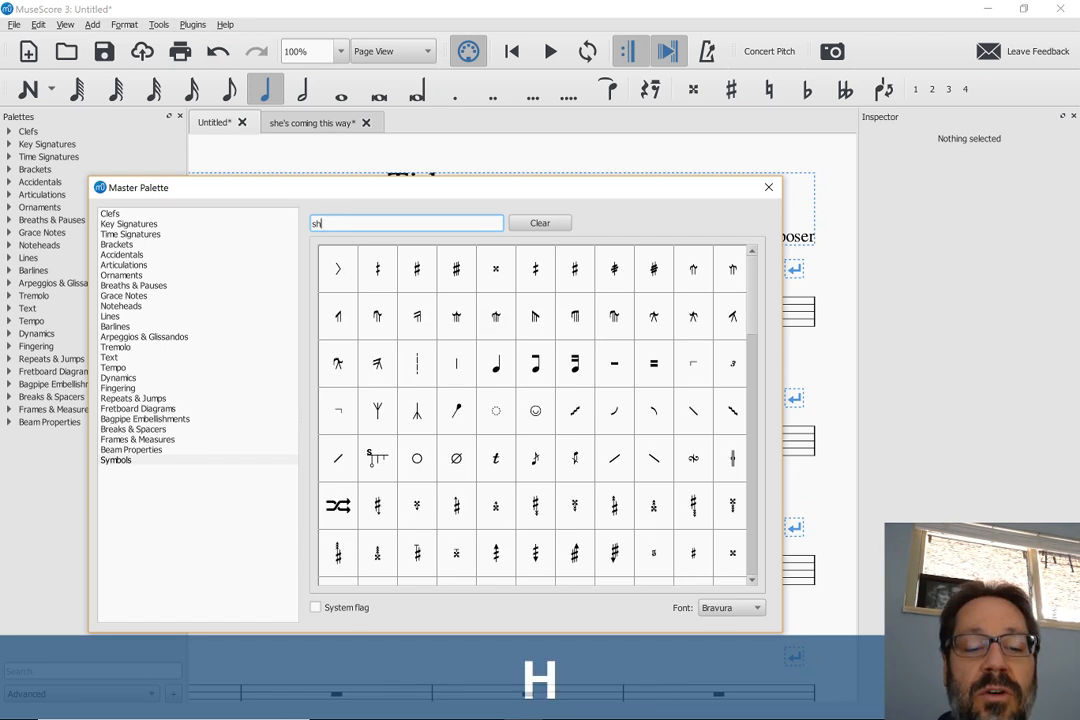
{"action": "type", "text": "arp"}
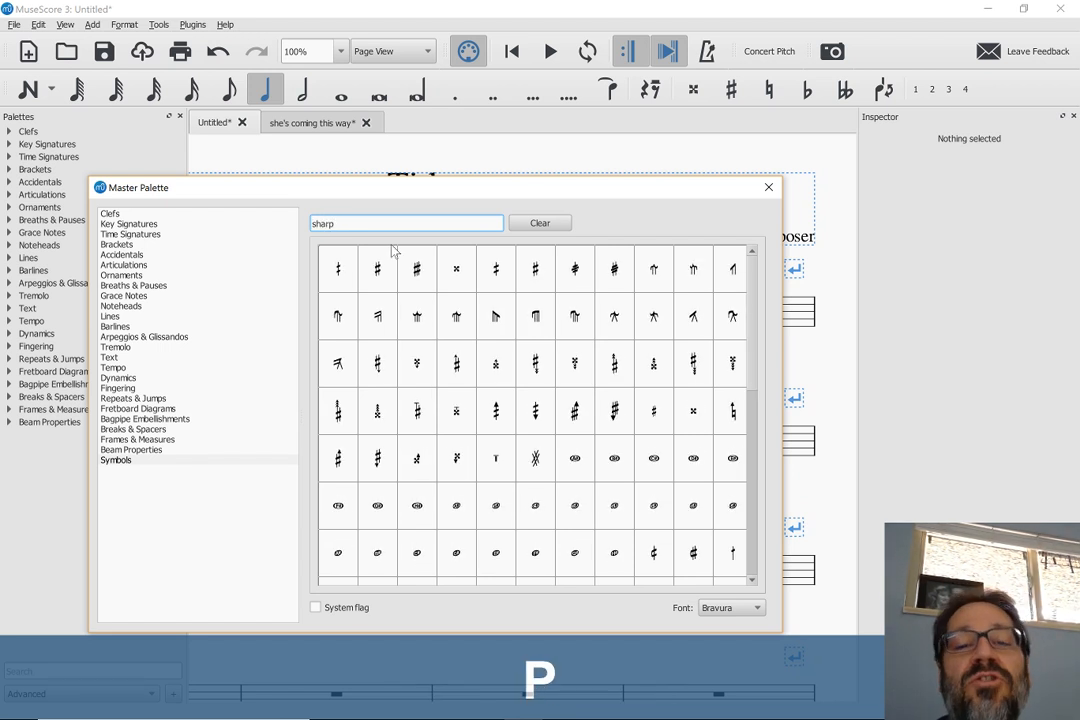
{"action": "scroll", "coordinate": [535, 410], "scroll_direction": "down", "scroll_amount": 3}
{"action": "scroll", "coordinate": [538, 400], "scroll_direction": "up", "scroll_amount": 1}
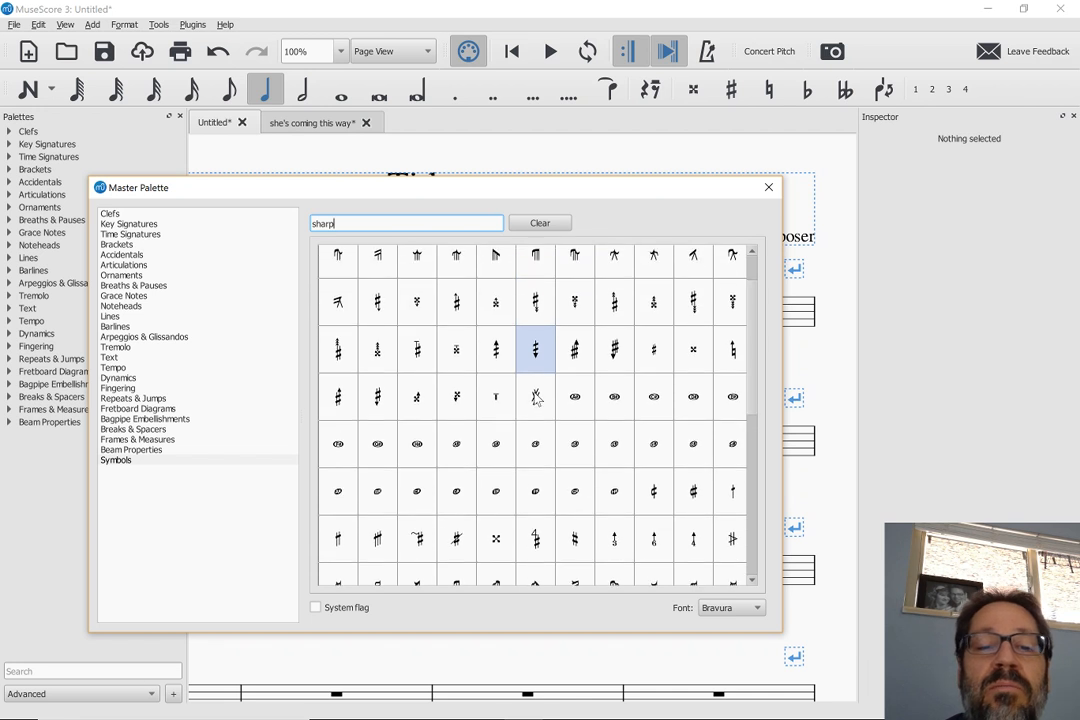
{"action": "scroll", "coordinate": [427, 335], "scroll_direction": "up", "scroll_amount": 1}
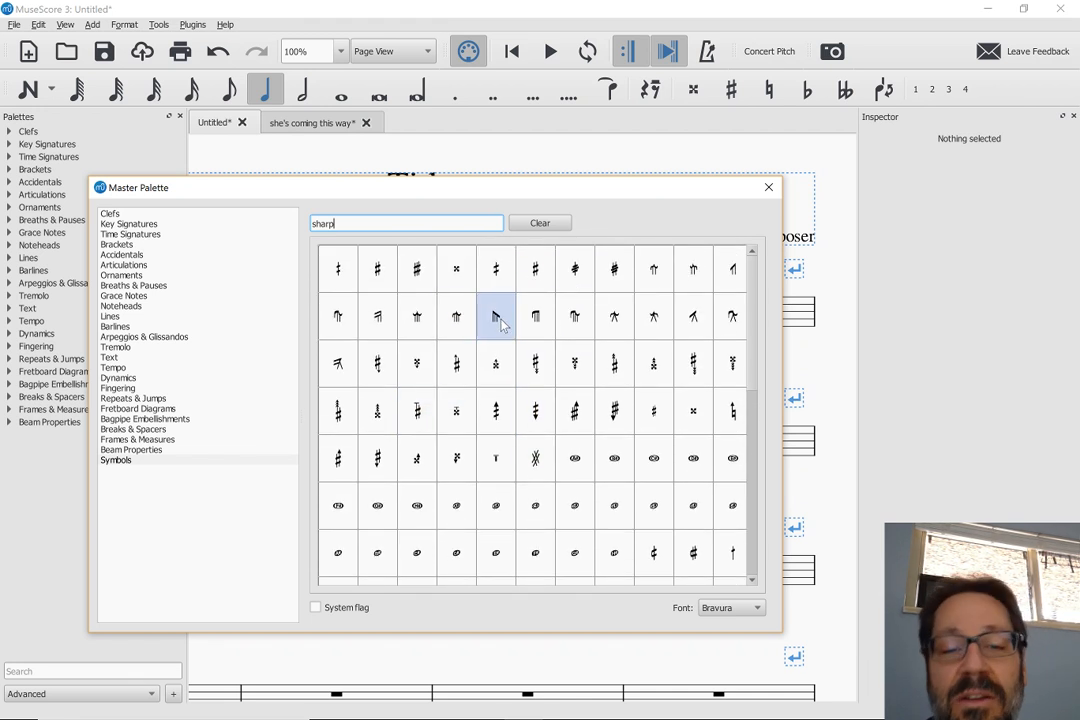
{"action": "left_click", "coordinate": [537, 223]}
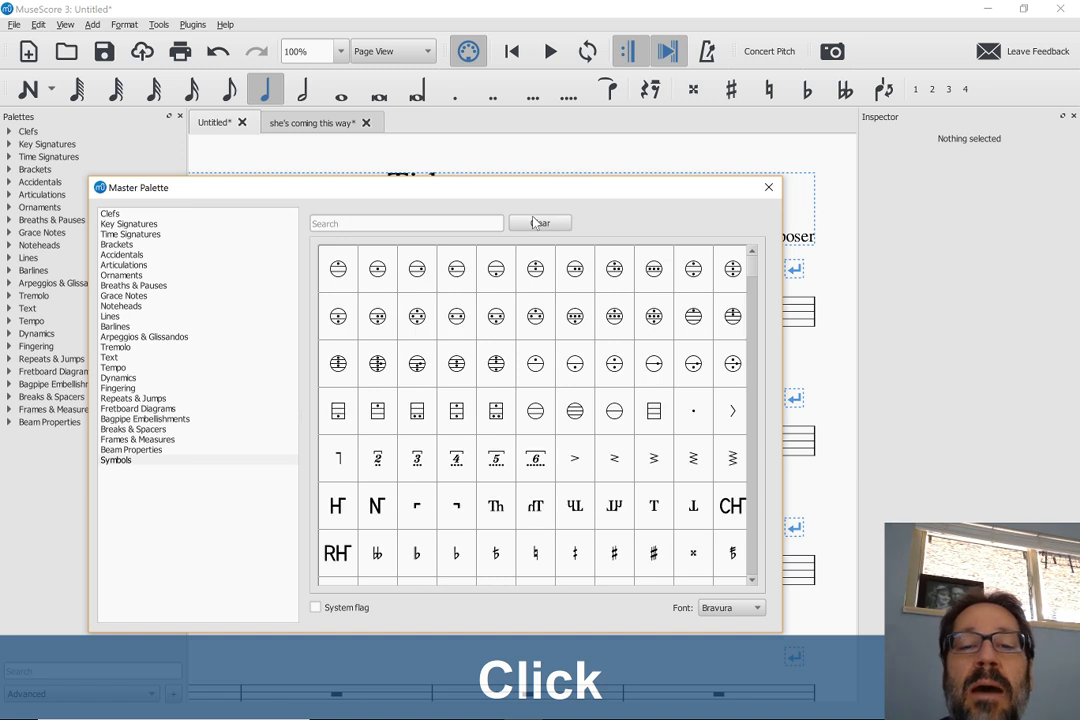
{"action": "left_click", "coordinate": [769, 188]}
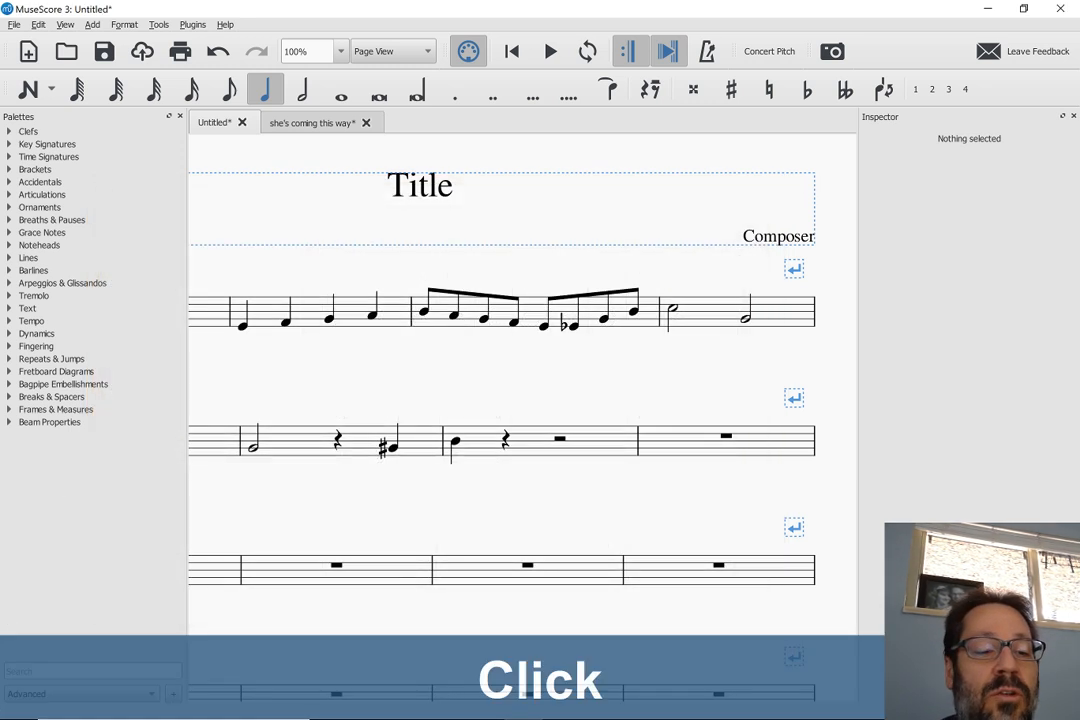
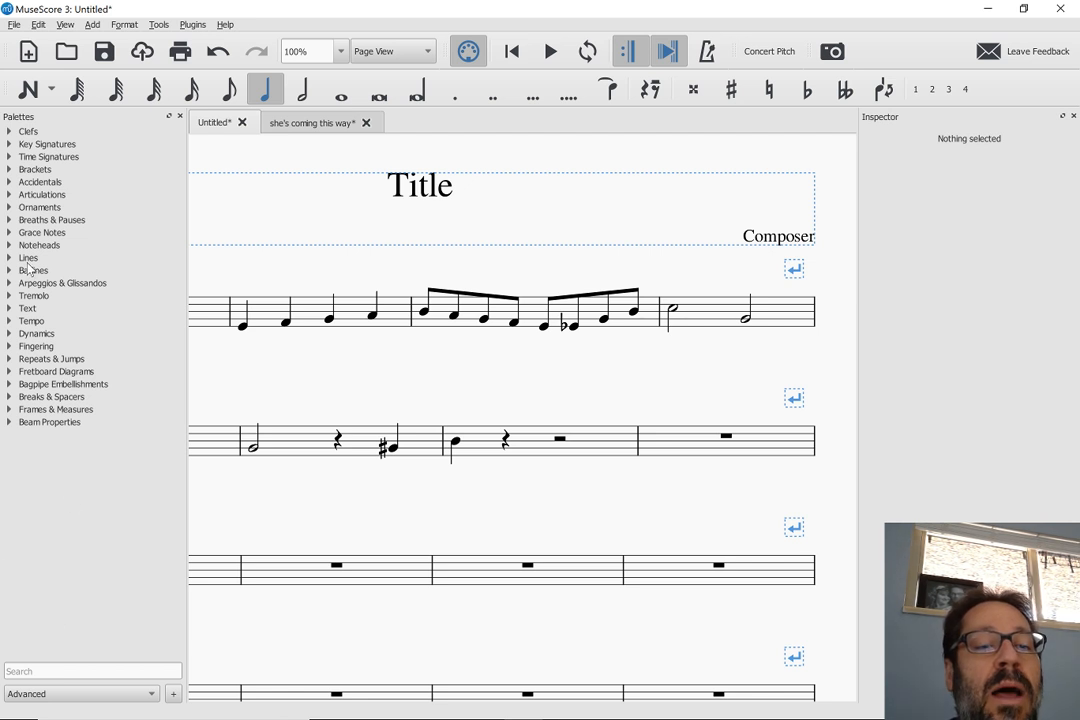
- Add a first-ending volta from the Lines palette over measure 6, undo it, and place it there again
{"action": "left_click", "coordinate": [27, 259]}
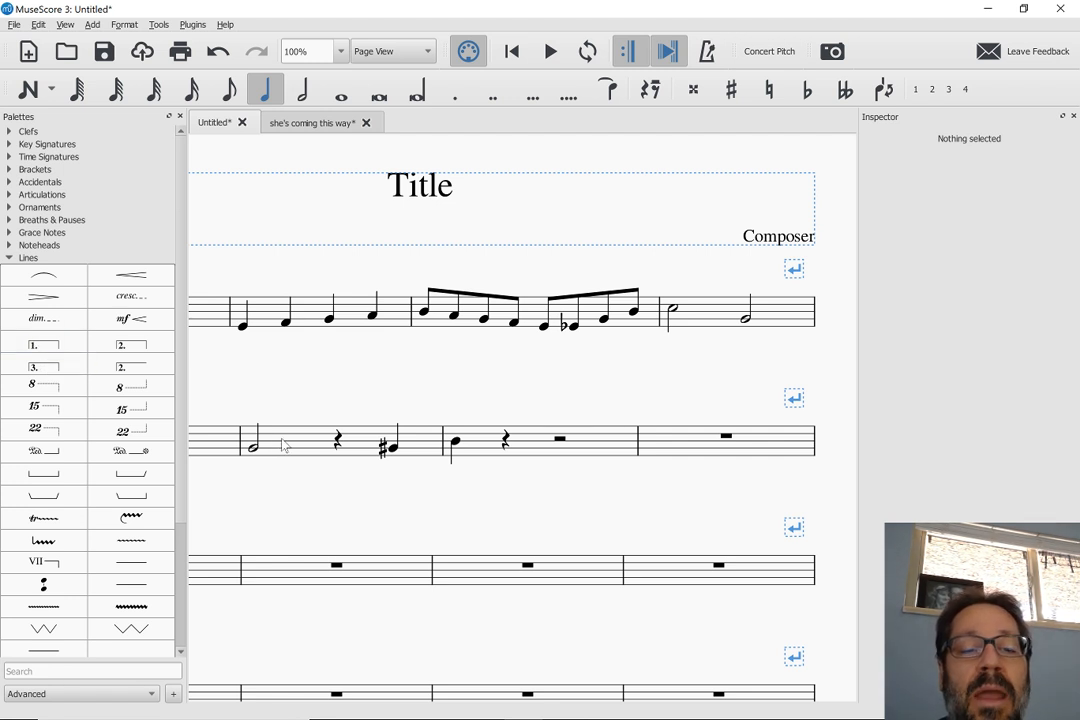
{"action": "left_click", "coordinate": [36, 348]}
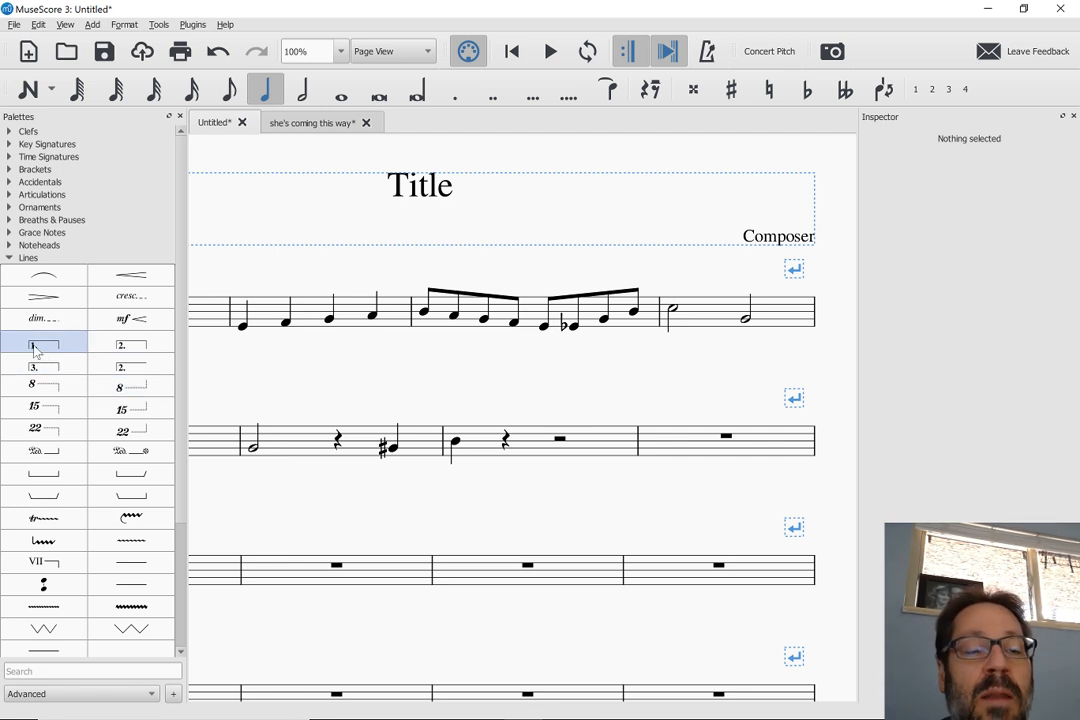
{"action": "left_click_drag", "start_coordinate": [36, 348], "coordinate": [284, 468]}
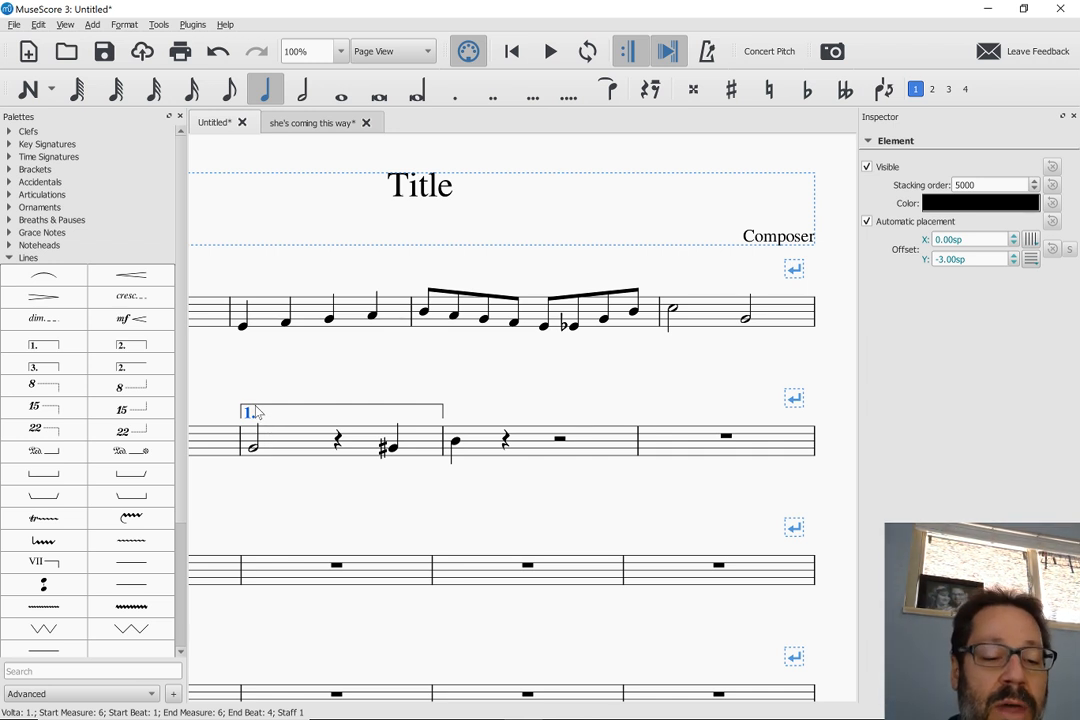
{"action": "key", "text": "ctrl+z"}
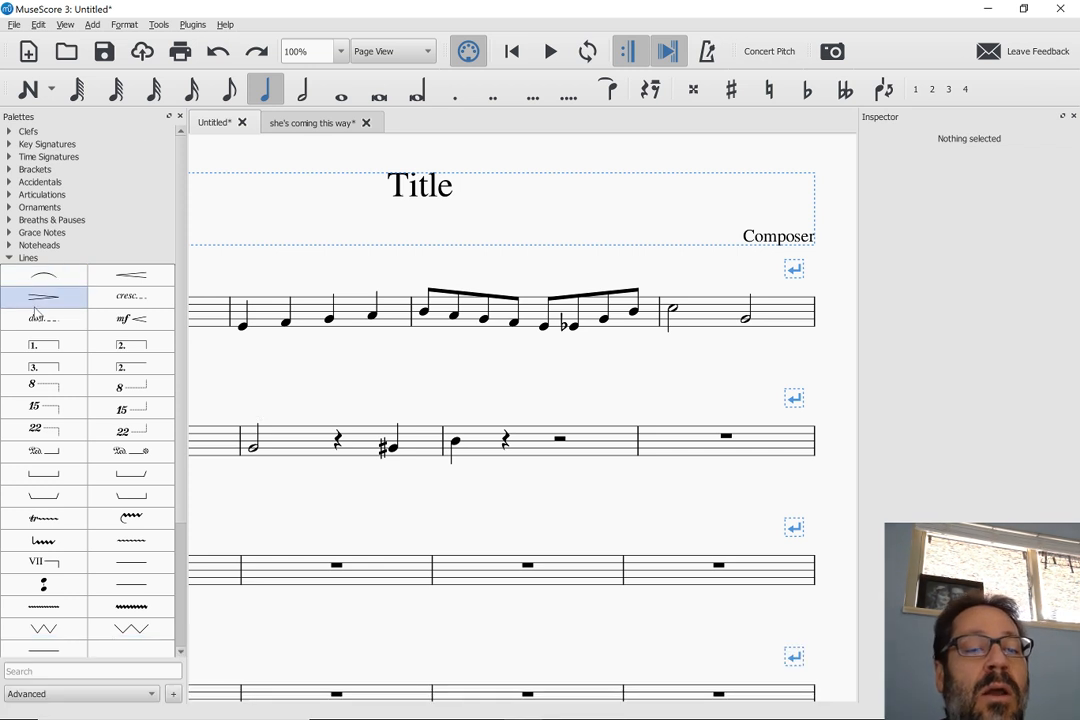
{"action": "left_click_drag", "start_coordinate": [43, 345], "coordinate": [260, 422]}
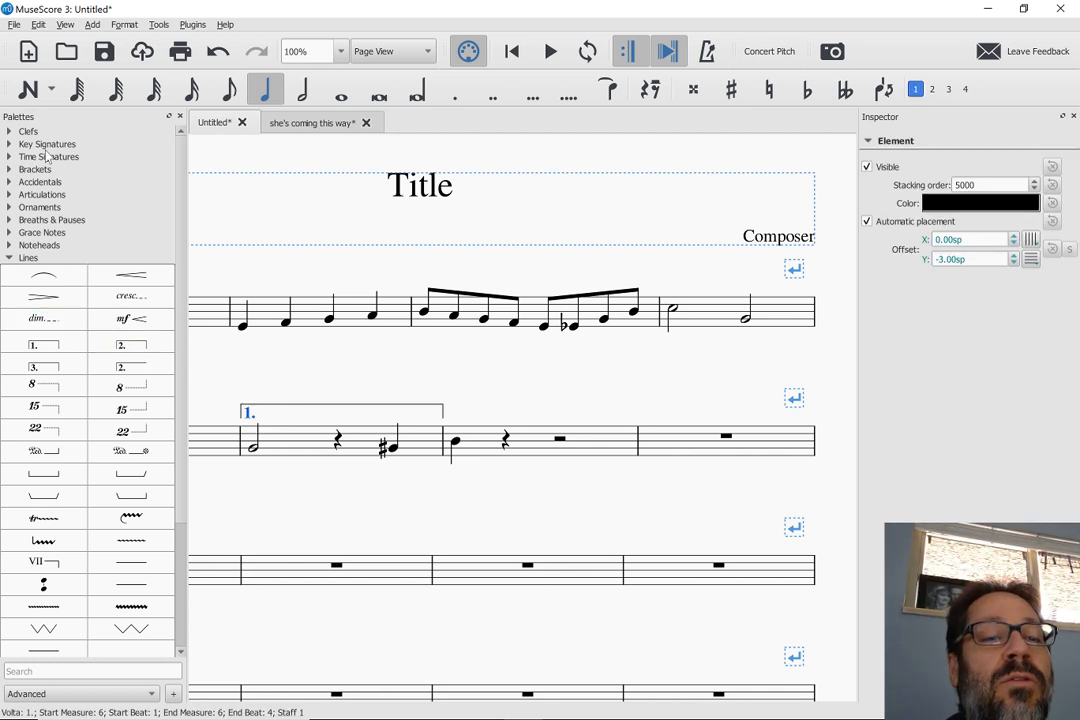
- Expand the Text palette
{"action": "scroll", "coordinate": [40, 330], "scroll_direction": "down", "scroll_amount": 3}
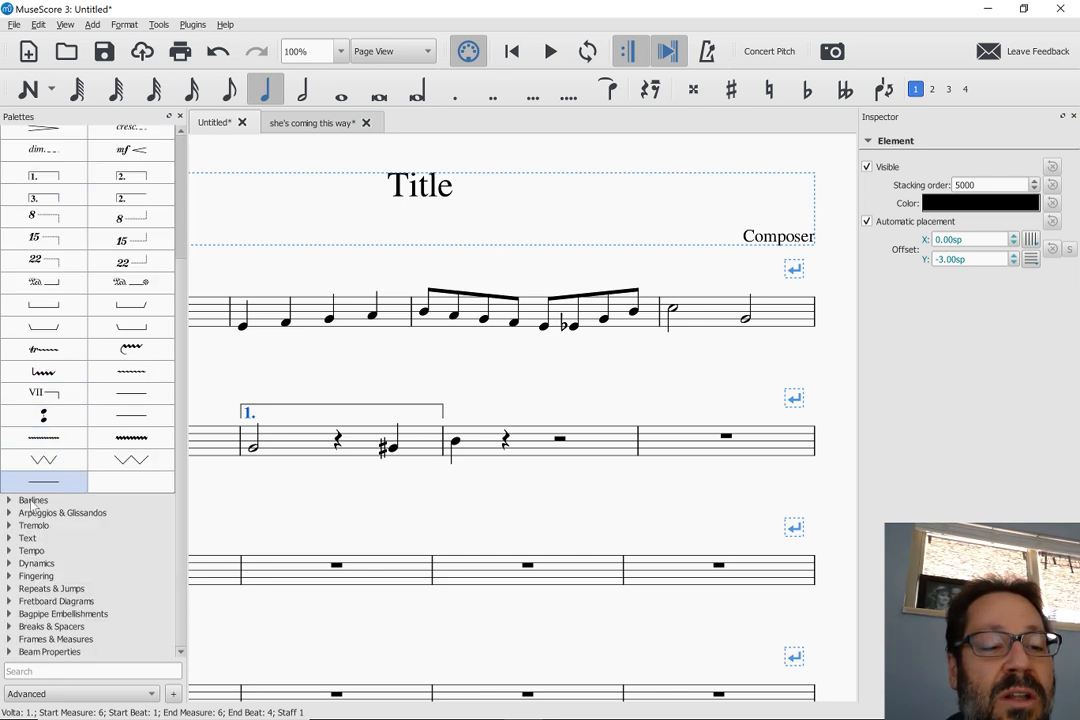
{"action": "left_click", "coordinate": [27, 538]}
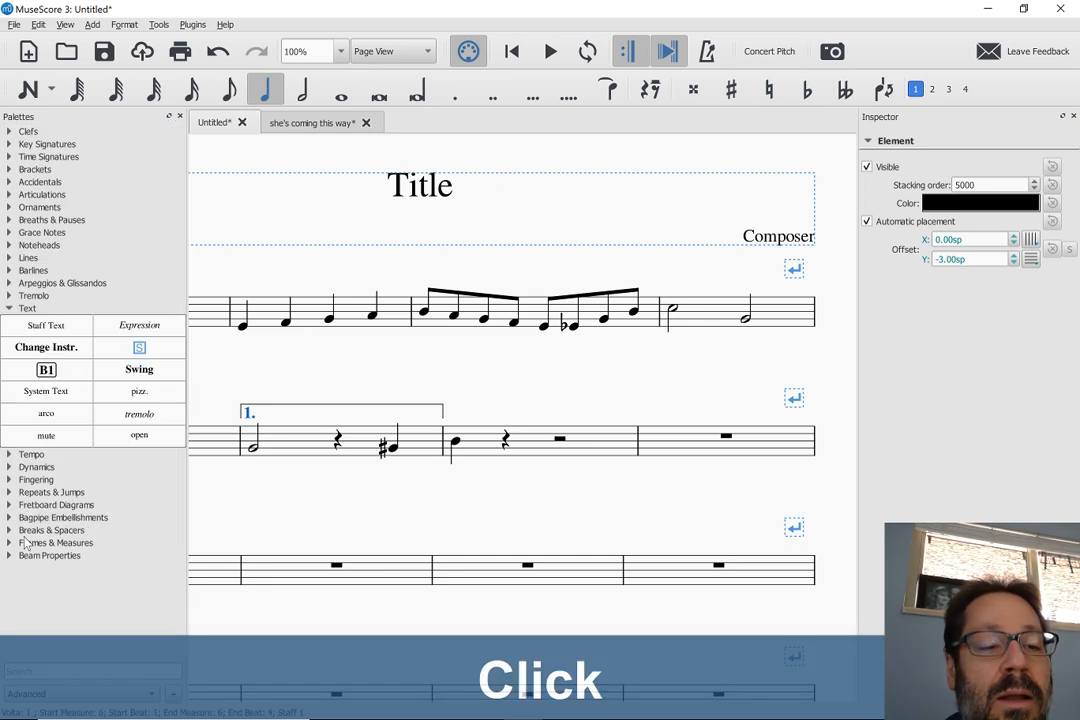
- Place a staff text on the second note of measure 2, and undo it together with the first-ending bracket over measure 6
{"action": "left_click_drag", "start_coordinate": [44, 330], "coordinate": [288, 329]}
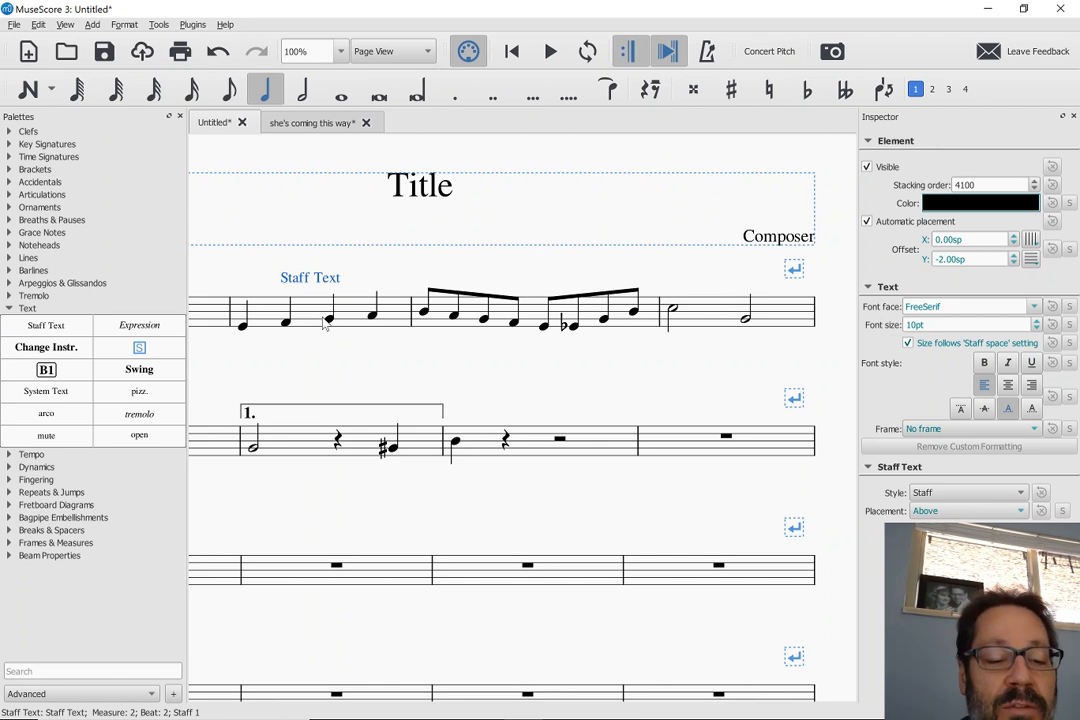
{"action": "key", "text": "ctrl+z"}
{"action": "key", "text": "ctrl+z"}
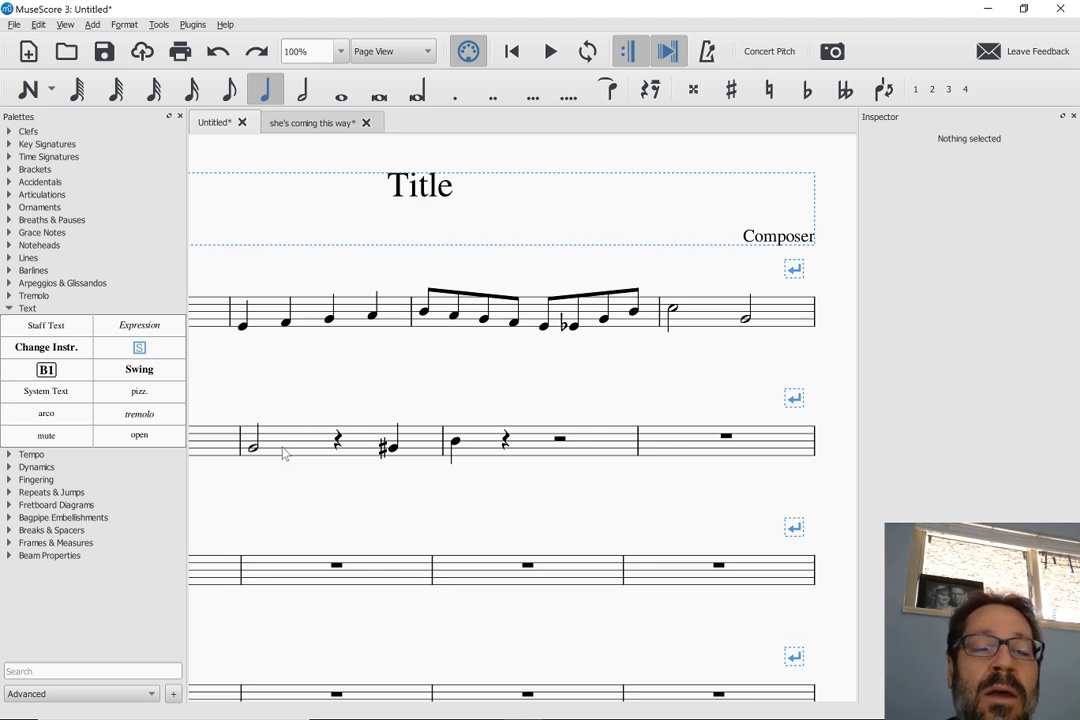
- Add a staff text above the second note of measure 2
{"action": "left_click", "coordinate": [286, 325]}
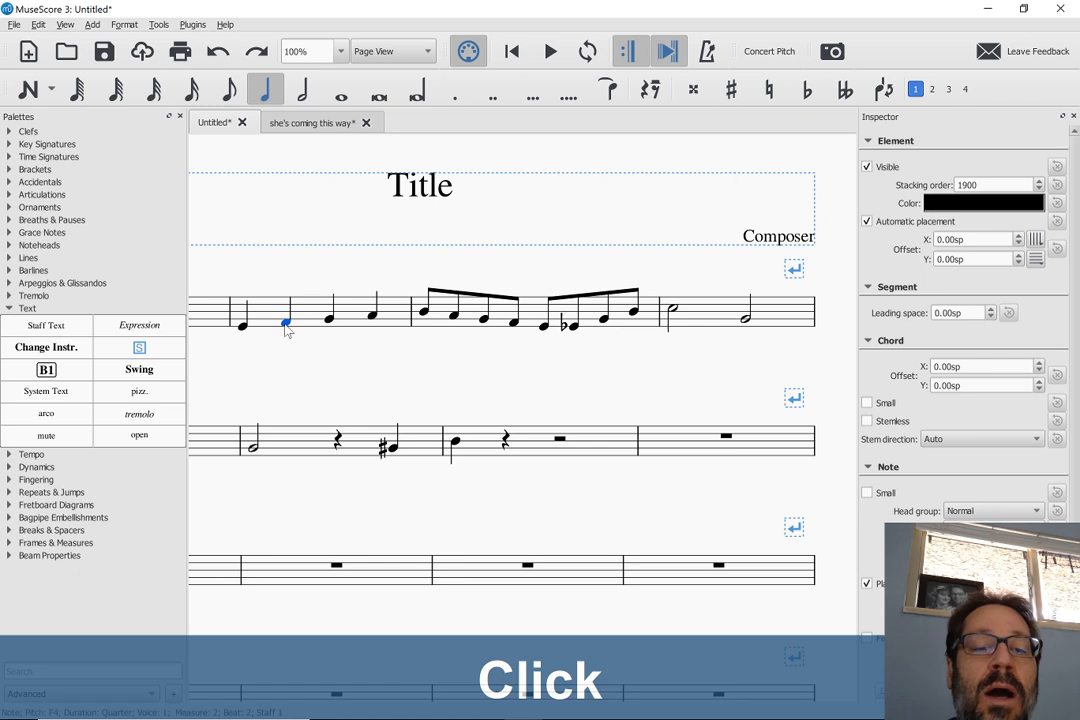
{"action": "double_click", "coordinate": [46, 326]}
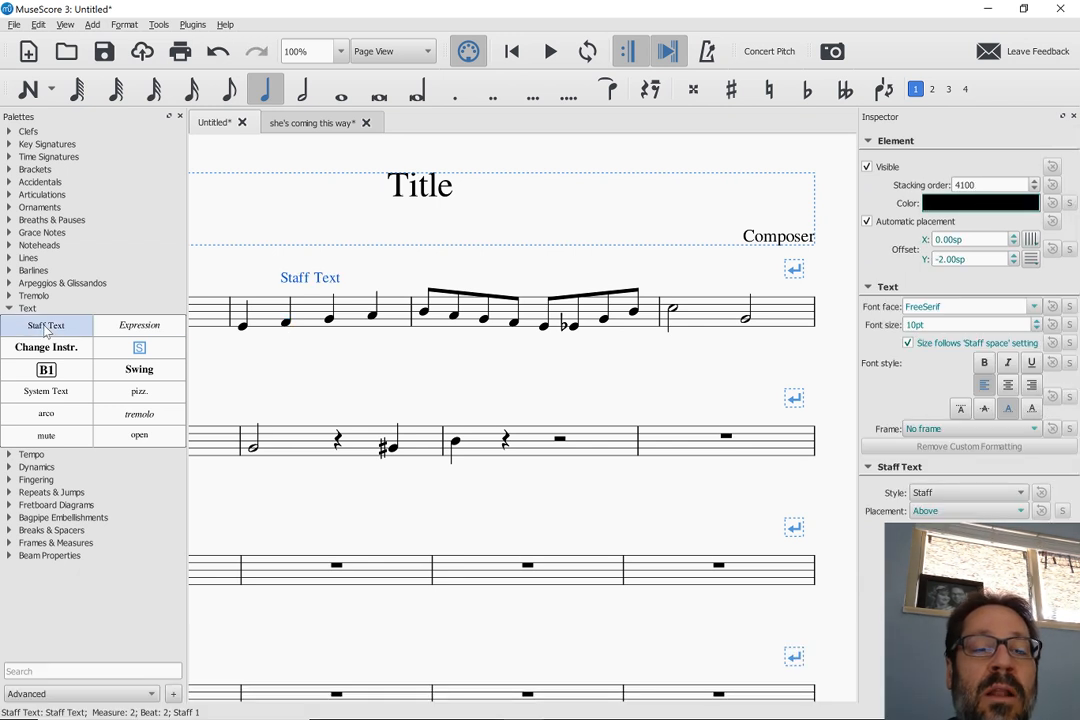
- Apply staccato dots to all the eighth notes in measure 3
{"action": "left_click", "coordinate": [426, 314]}
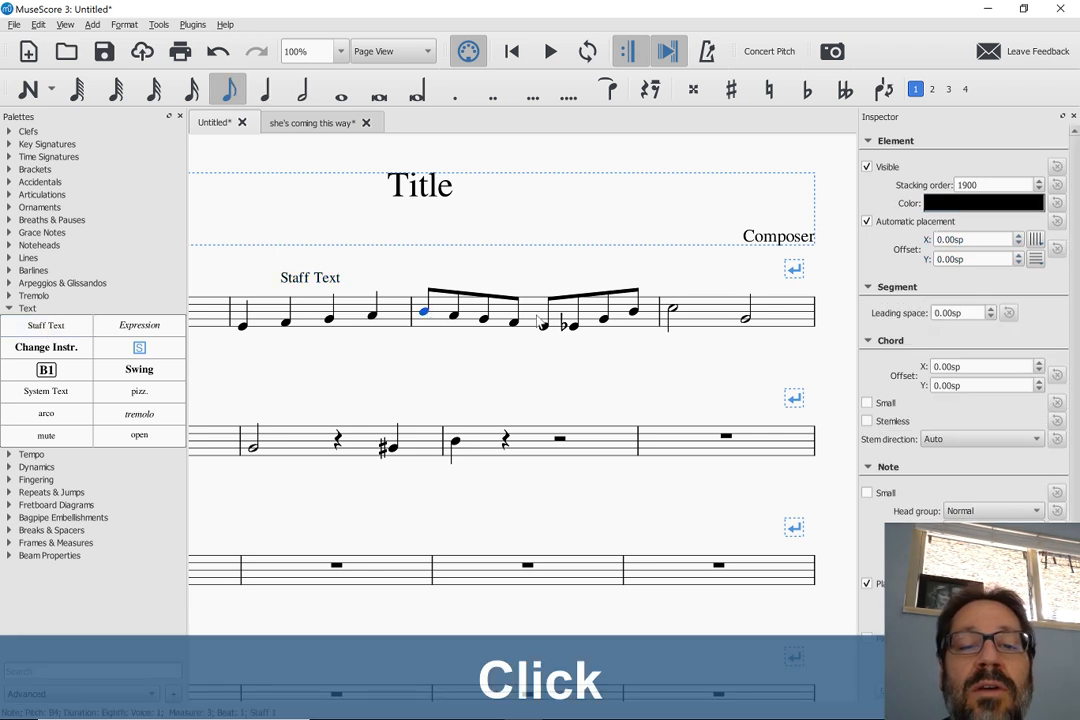
{"action": "left_click", "coordinate": [532, 315]}
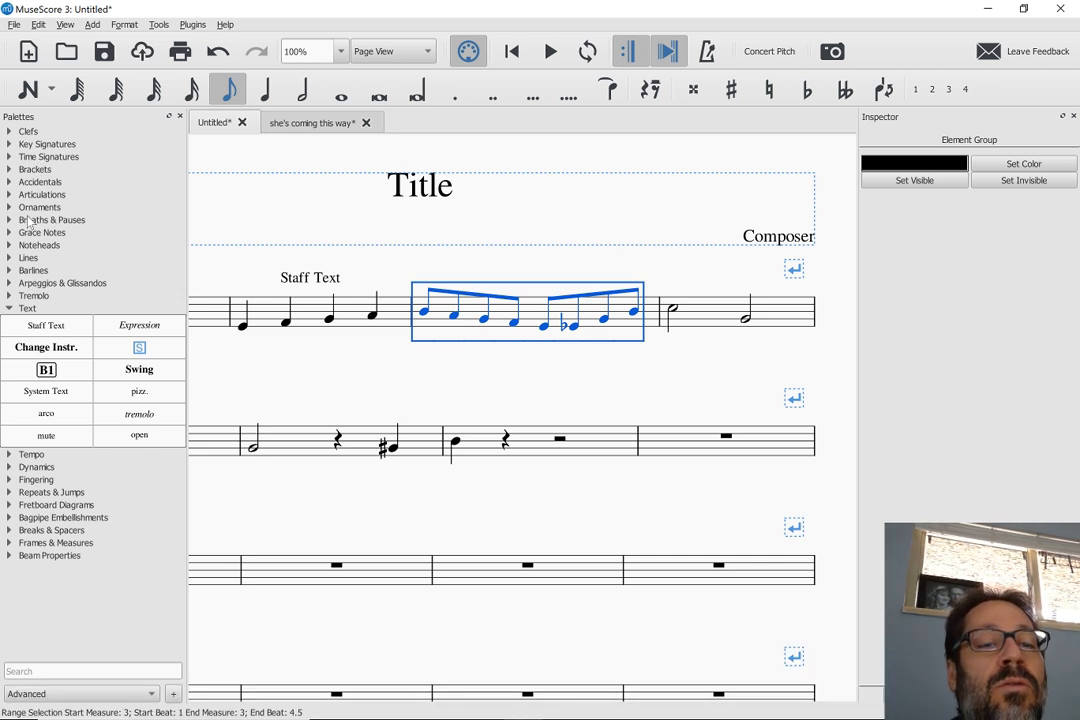
{"action": "left_click", "coordinate": [32, 195]}
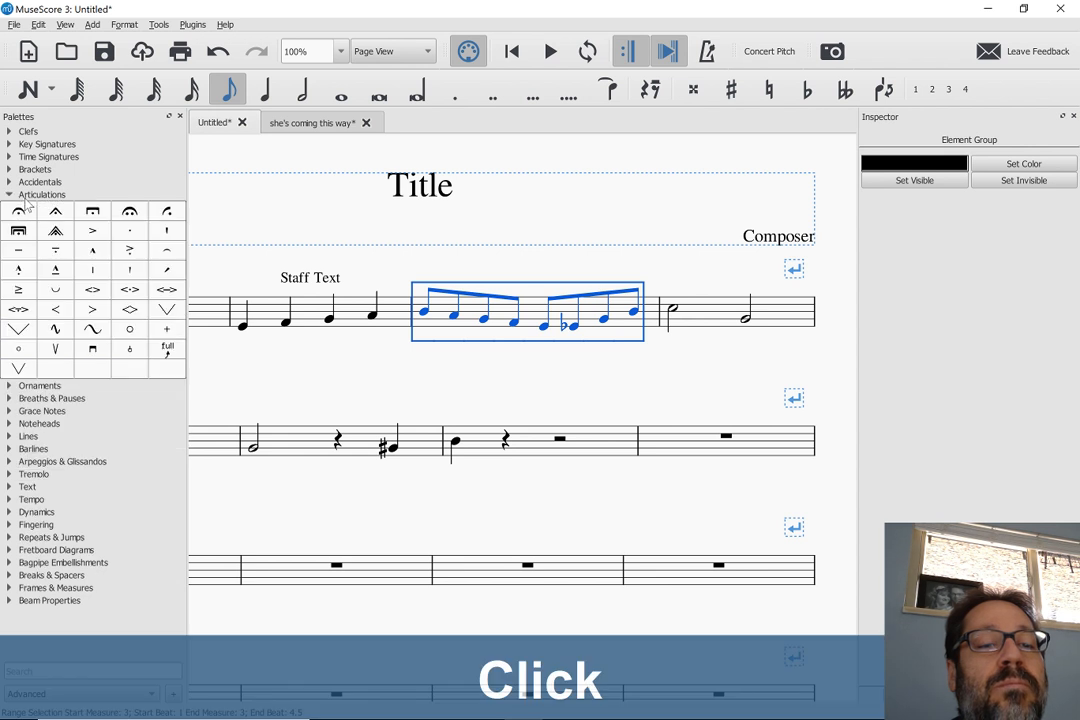
{"action": "double_click", "coordinate": [131, 234]}
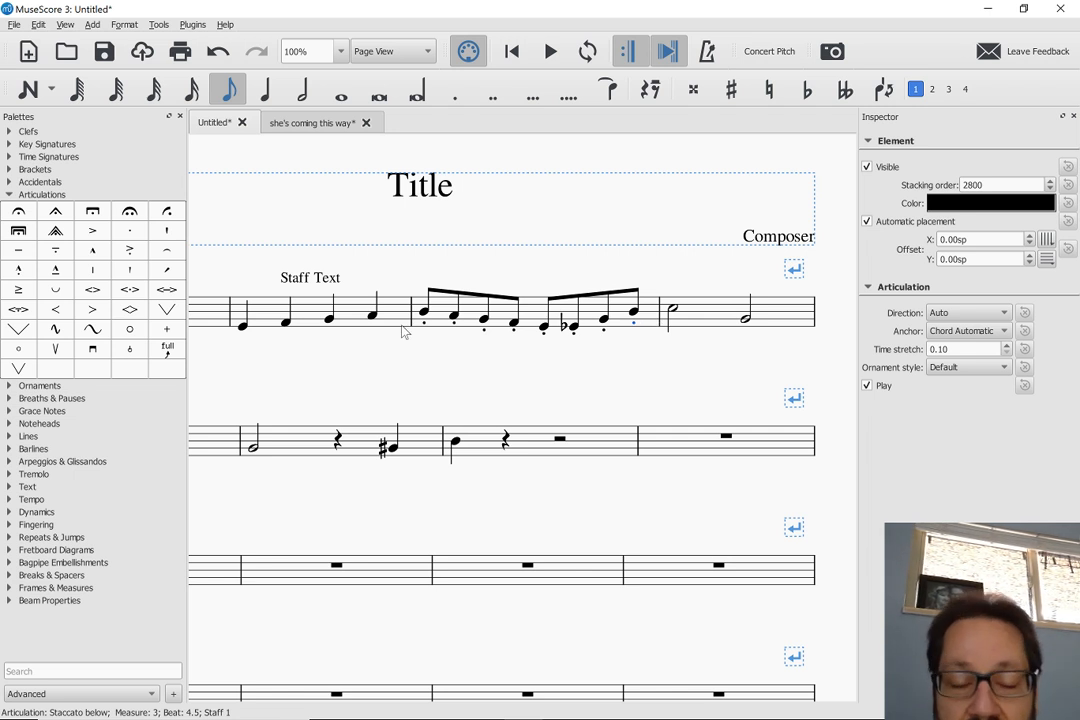
- Add a first-ending bracket spanning measures 6 and 7
{"action": "left_click", "coordinate": [28, 437]}
{"action": "left_click", "coordinate": [307, 447]}
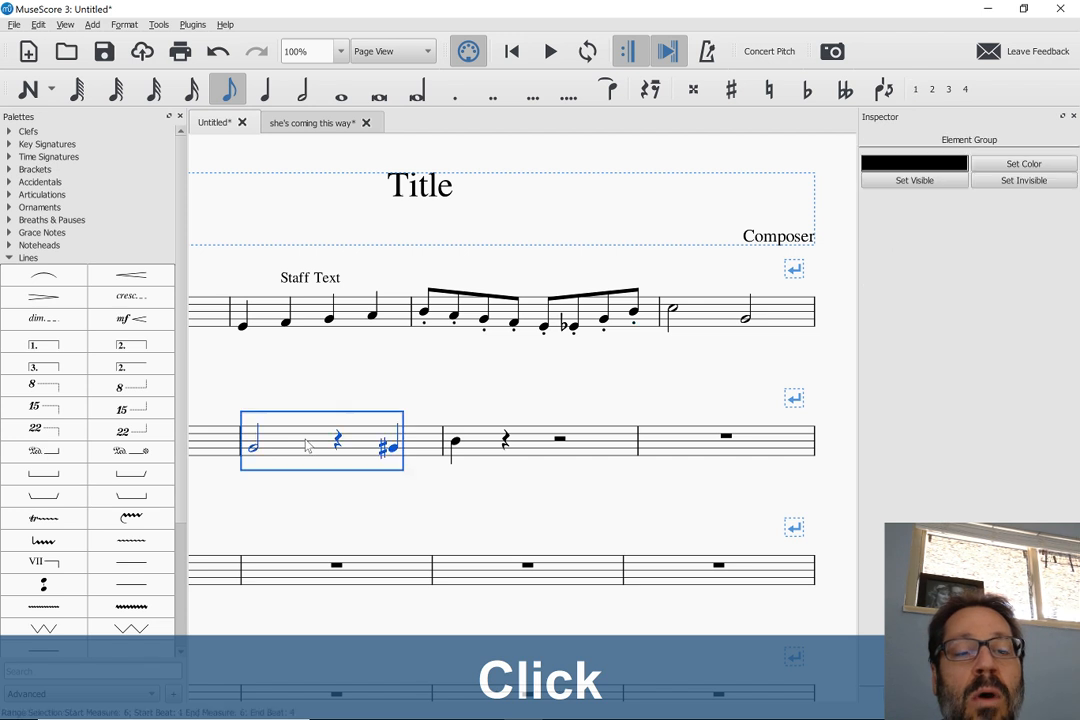
{"action": "left_click", "coordinate": [603, 453], "text": "shift"}
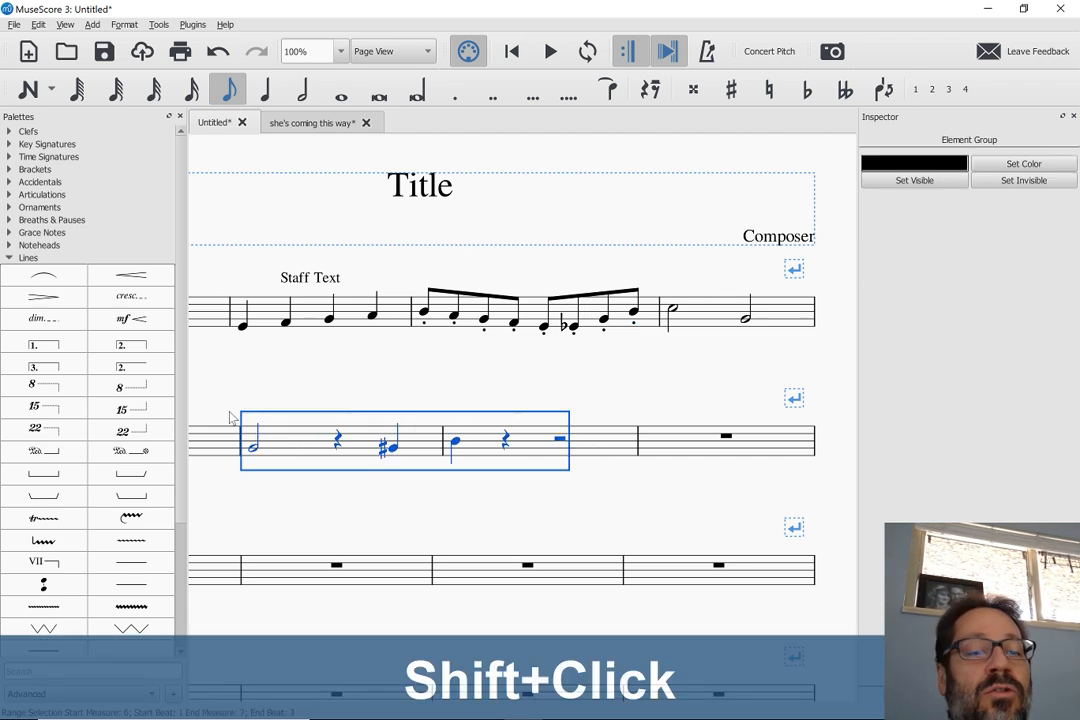
{"action": "left_click", "coordinate": [47, 347]}
{"action": "double_click", "coordinate": [47, 347]}
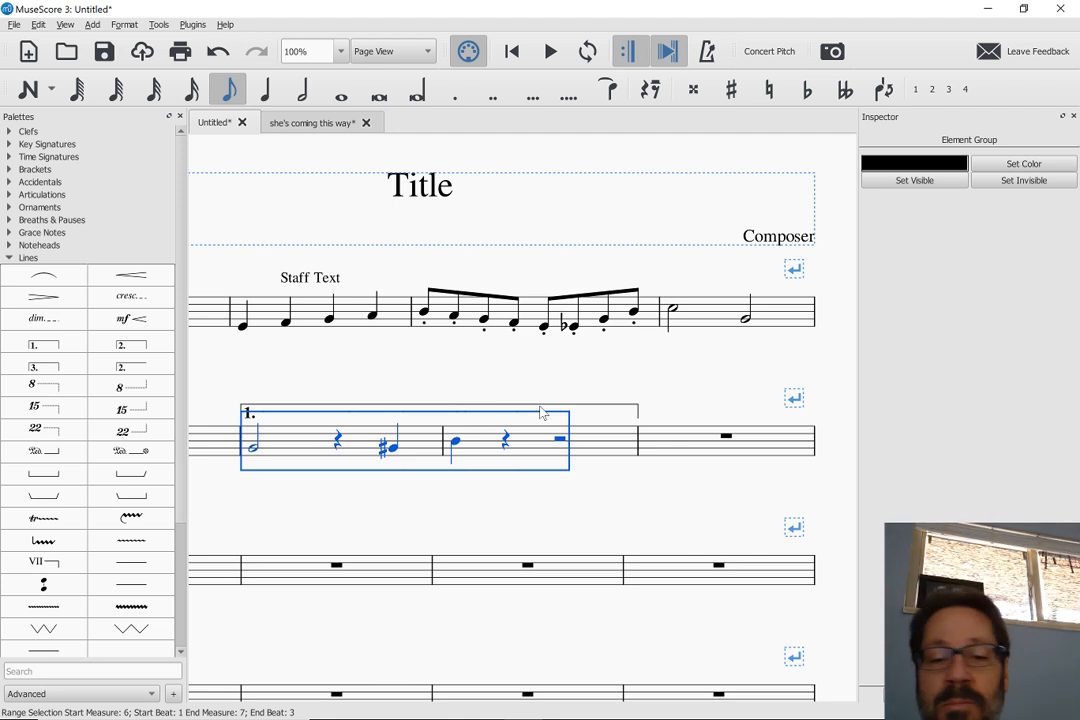
{"action": "left_click", "coordinate": [478, 366]}
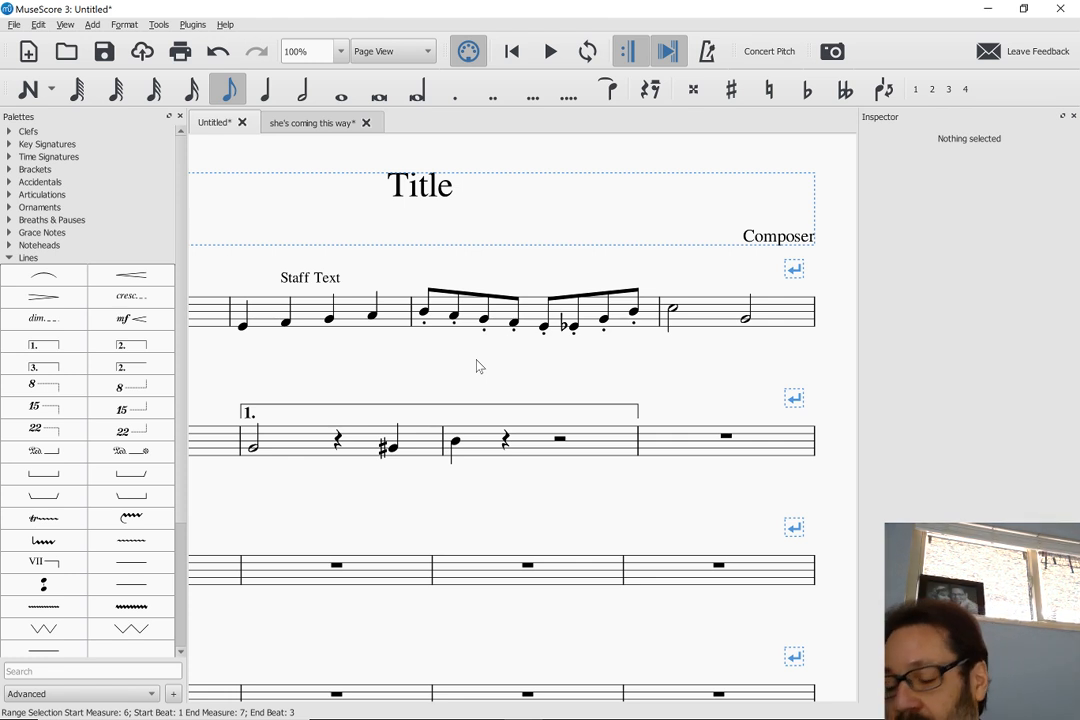
- Try to stretch the first-ending bracket over measure 8 by its end handle, and undo the stretch
{"action": "left_click", "coordinate": [352, 408]}
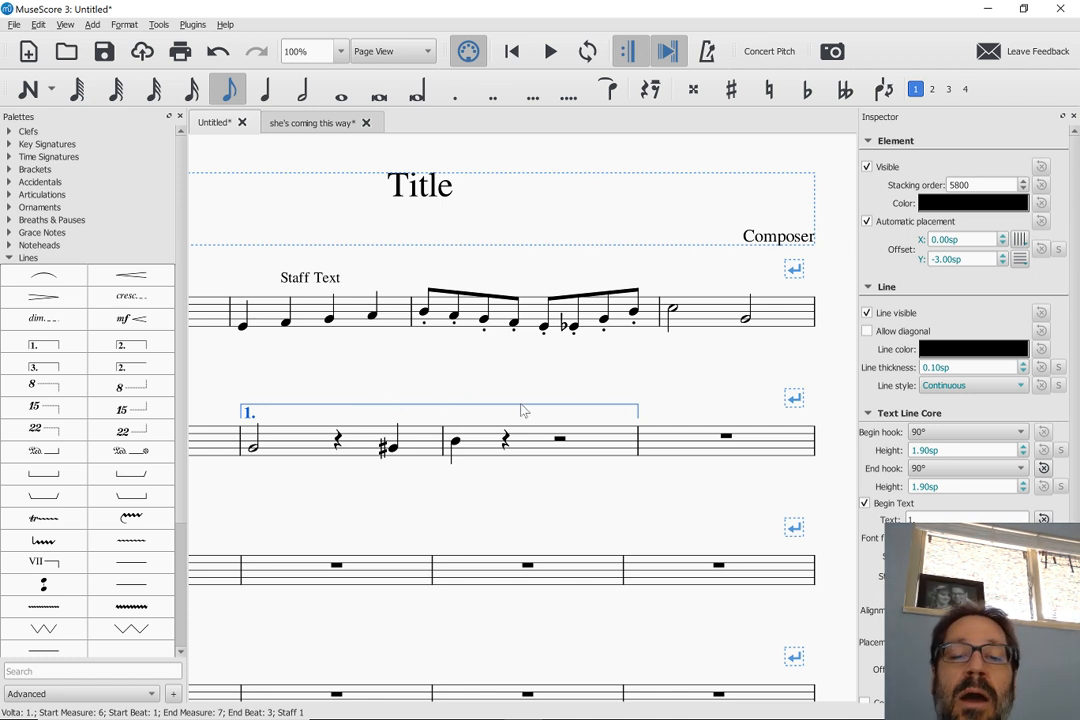
{"action": "double_click", "coordinate": [580, 411]}
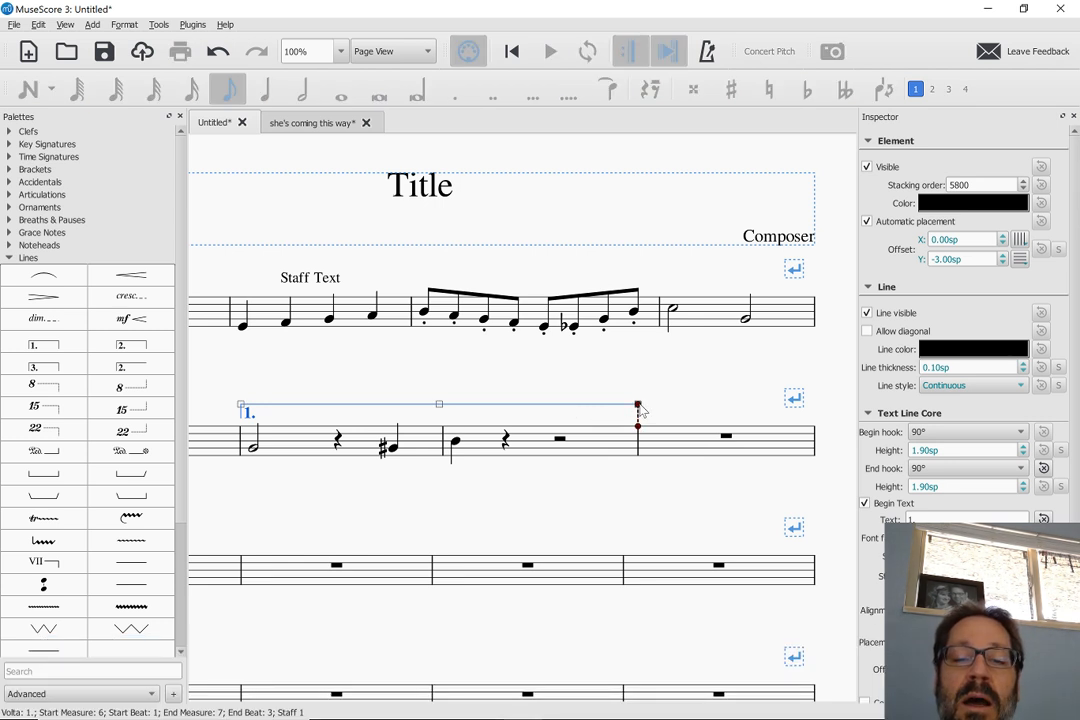
{"action": "left_click_drag", "start_coordinate": [640, 408], "coordinate": [815, 488]}
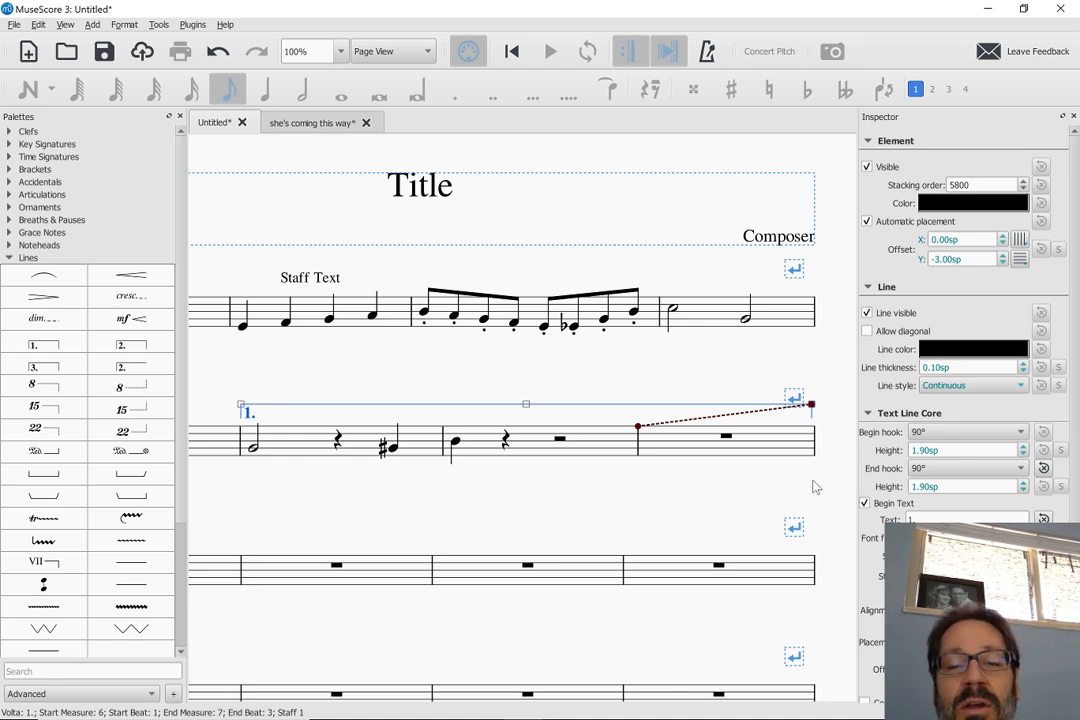
{"action": "mouse_move", "coordinate": [815, 487]}
{"action": "left_mouse_down"}
{"action": "mouse_move", "coordinate": [798, 478]}
{"action": "mouse_move", "coordinate": [816, 478]}
{"action": "left_mouse_up"}
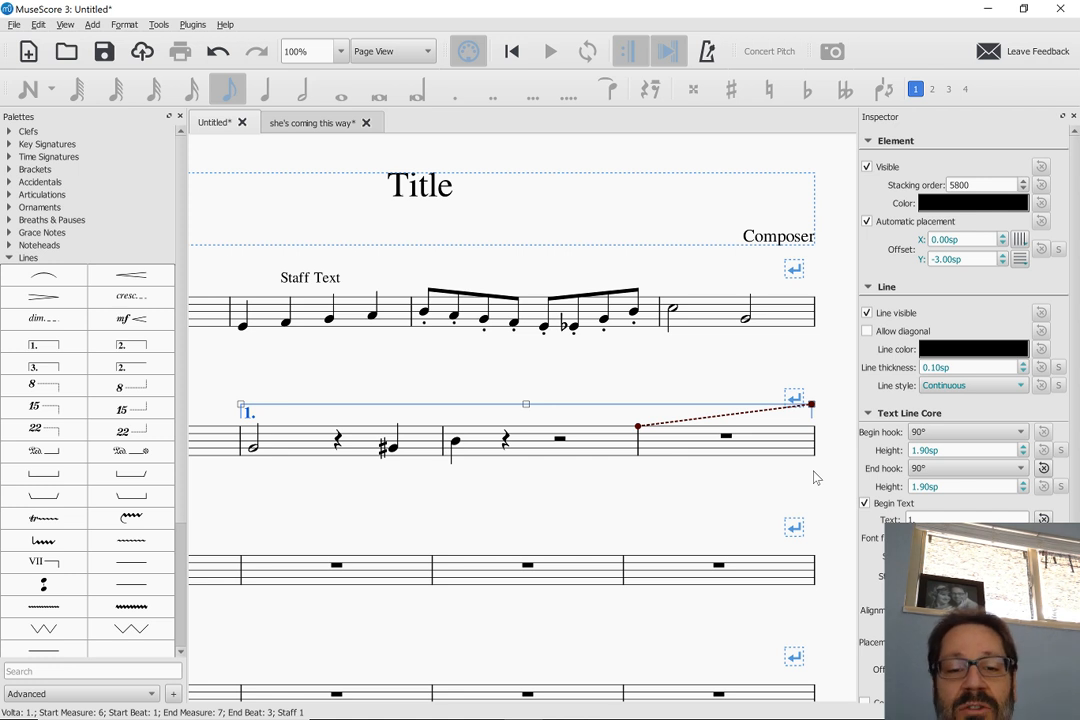
{"action": "left_click_drag", "start_coordinate": [812, 473], "coordinate": [697, 413]}
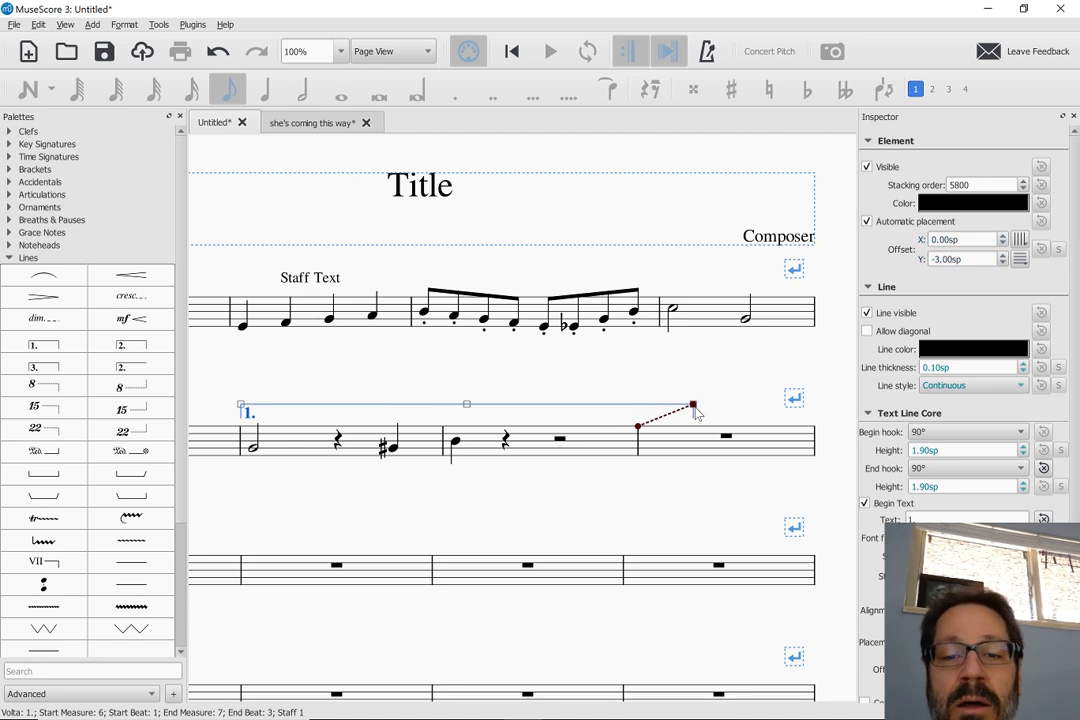
{"action": "key", "text": "Escape"}
{"action": "key", "text": "ctrl+z"}
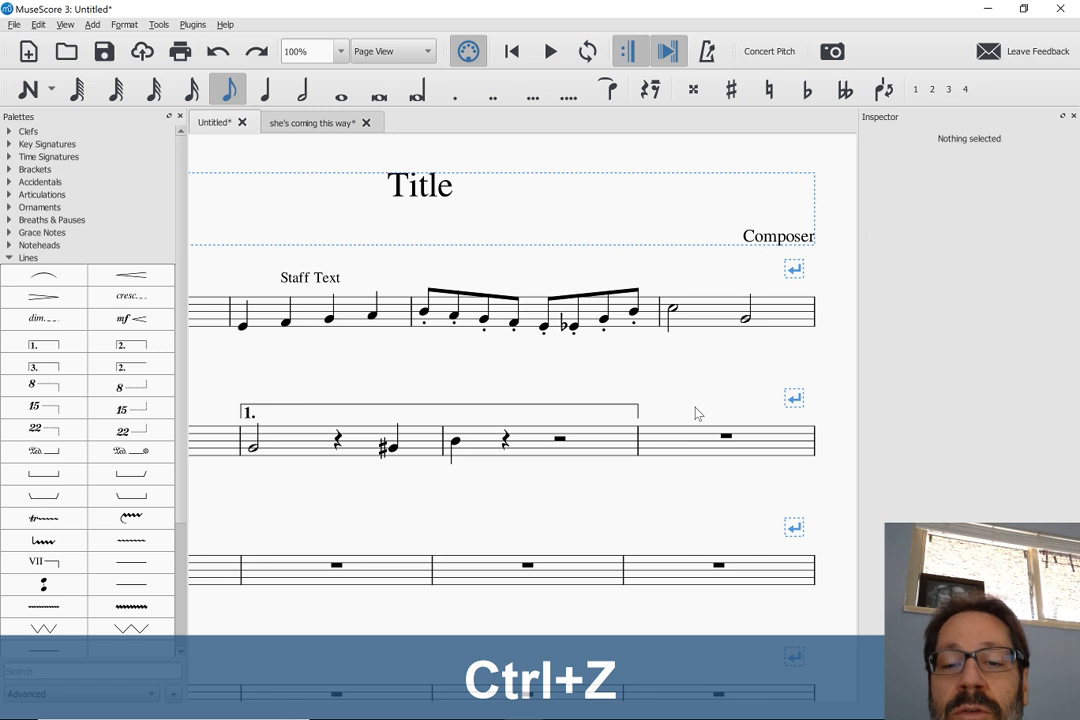
- Extend the end anchor of the first-ending bracket measure by measure through measure 11
{"action": "double_click", "coordinate": [608, 410]}
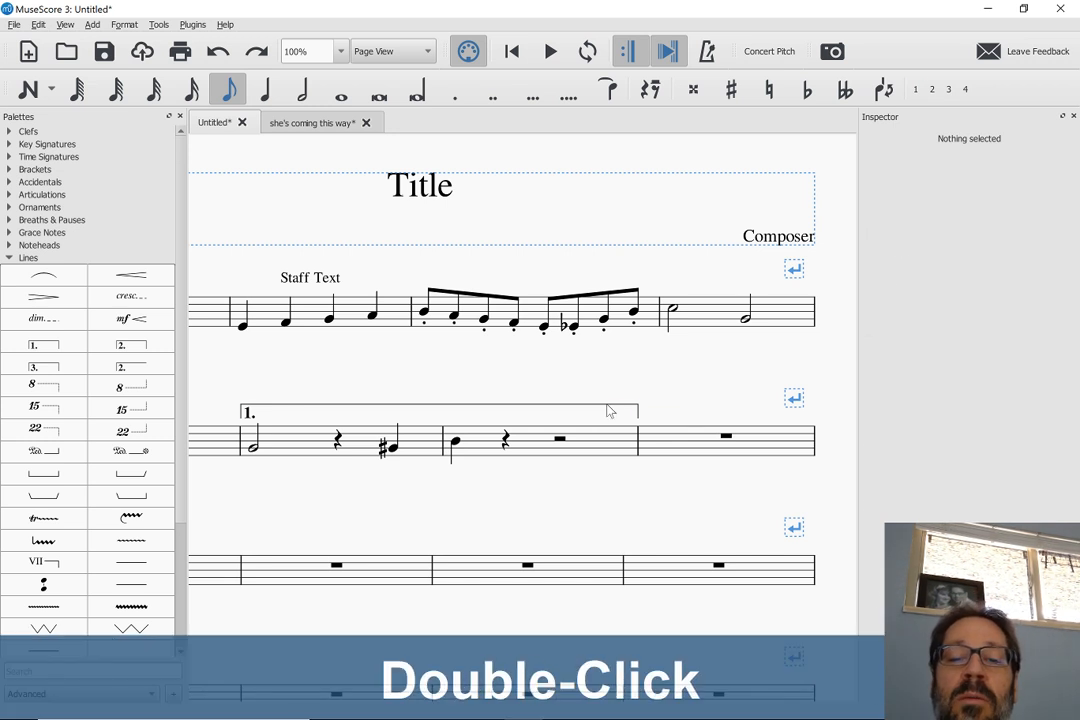
{"action": "key", "text": "shift"}
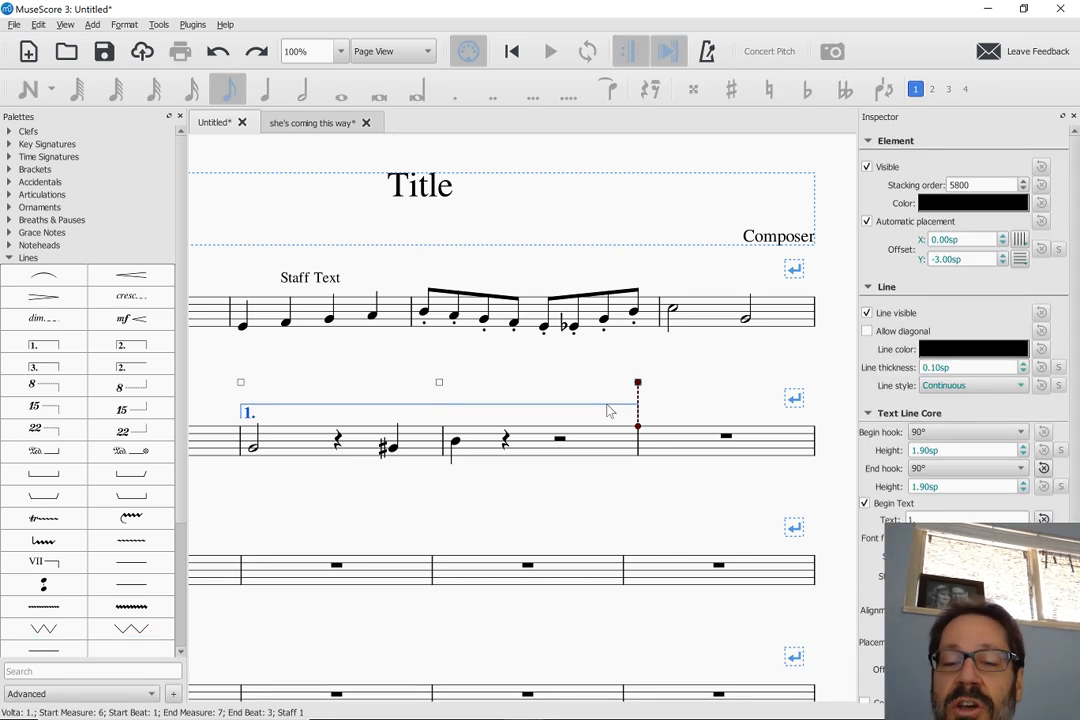
{"action": "key", "text": "shift+Right"}
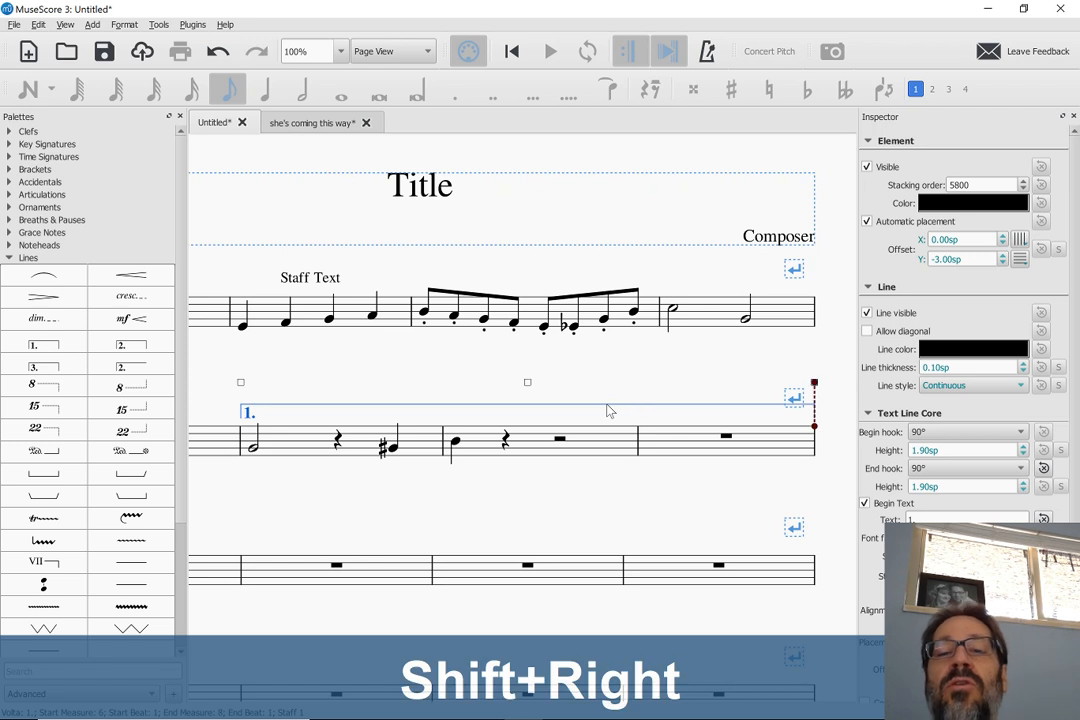
{"action": "key", "text": "shift+Right"}
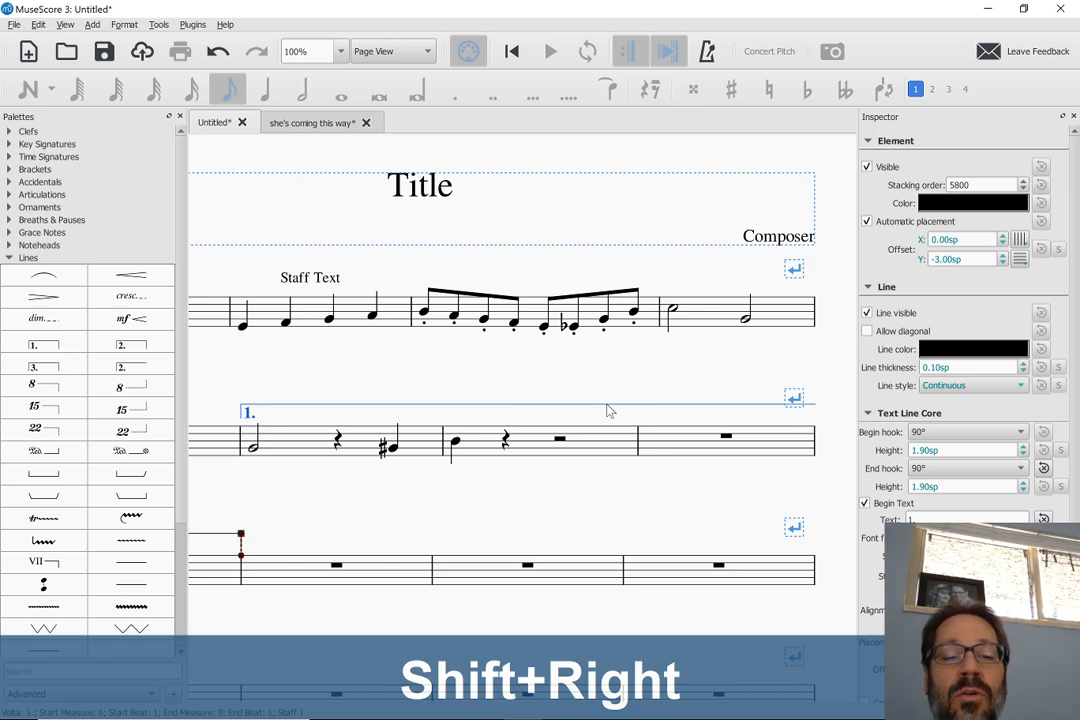
{"action": "key", "text": "shift+Right"}
{"action": "key", "text": "shift+Right"}
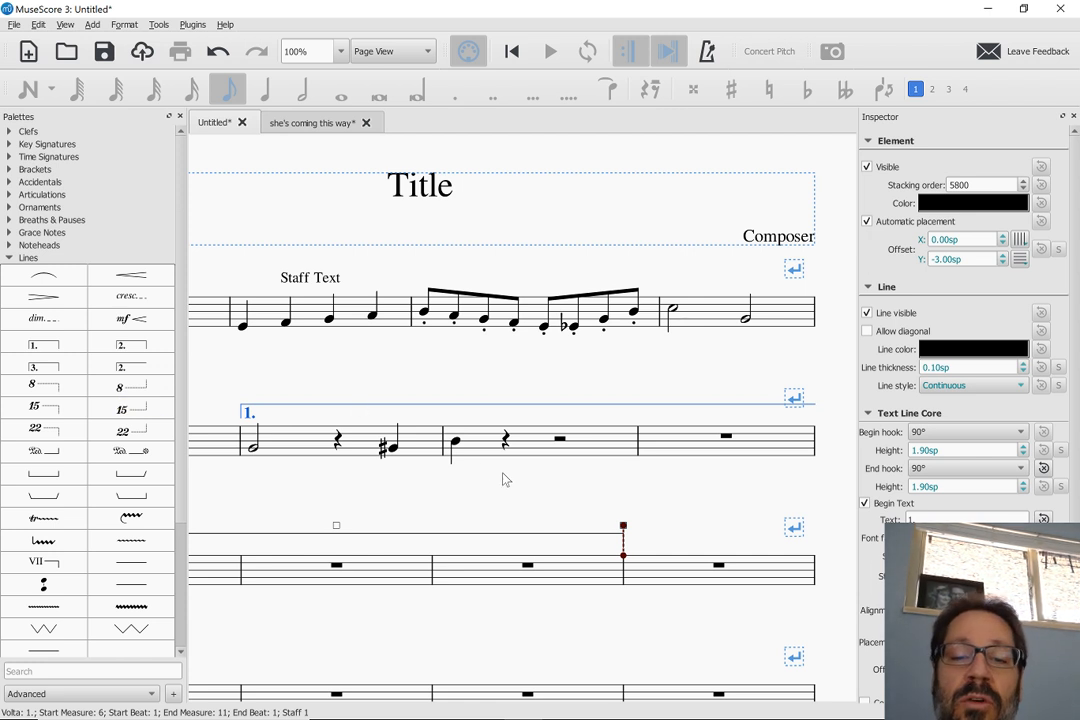
- Shorten the first-ending bracket back to measure 6, and reset its end anchor to the end of measure 7
{"action": "key", "text": "shift+Left"}
{"action": "key", "text": "shift+Left"}
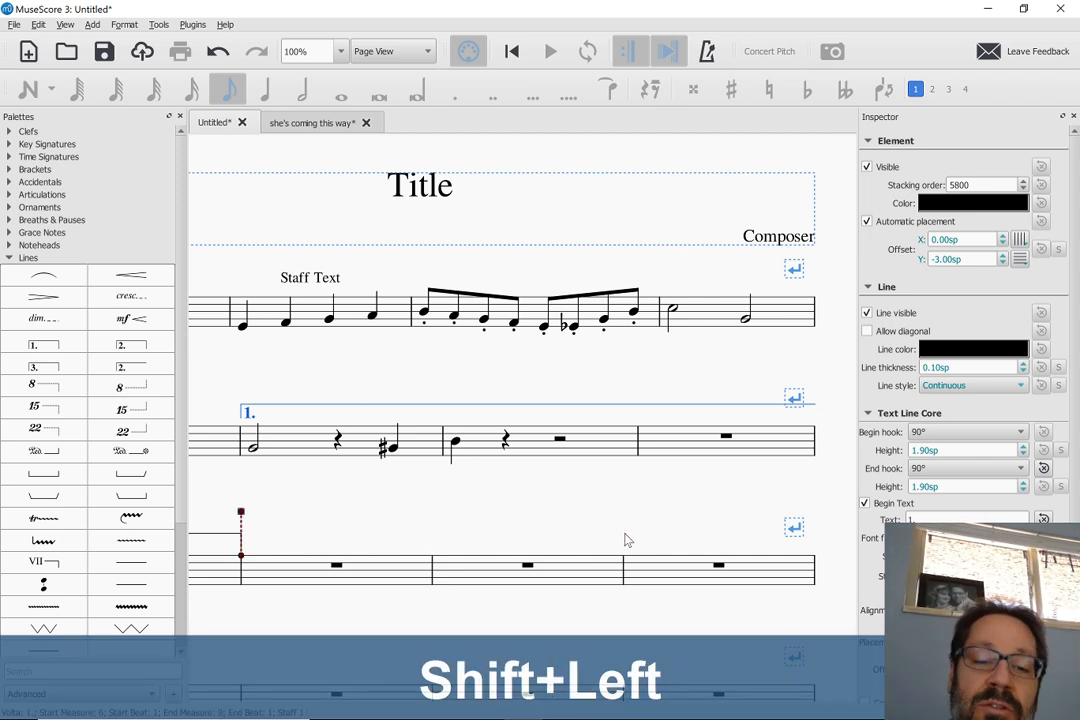
{"action": "key", "text": "shift+Left"}
{"action": "key", "text": "shift+Left"}
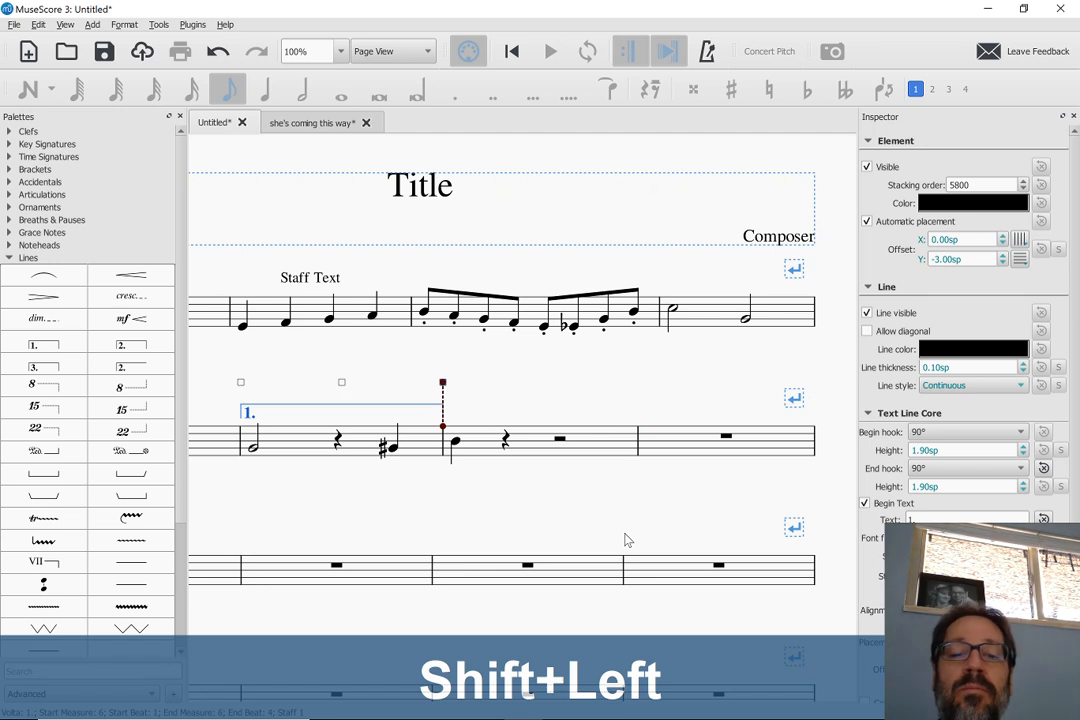
{"action": "key", "text": "shift+Right"}
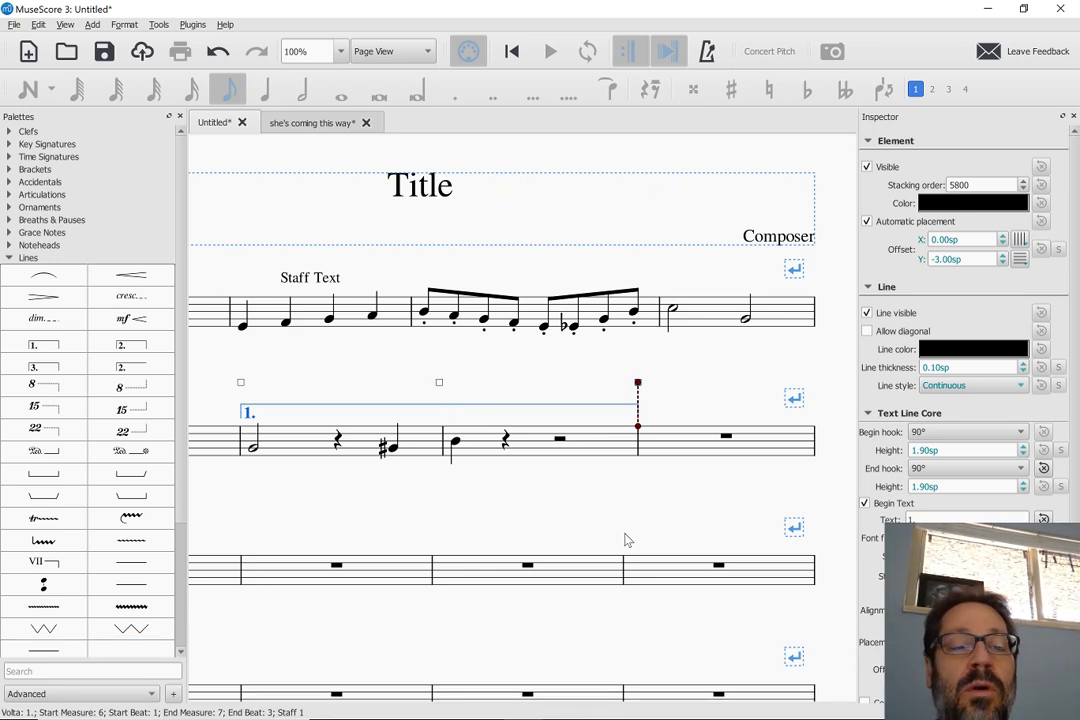
{"action": "key", "text": "Escape"}
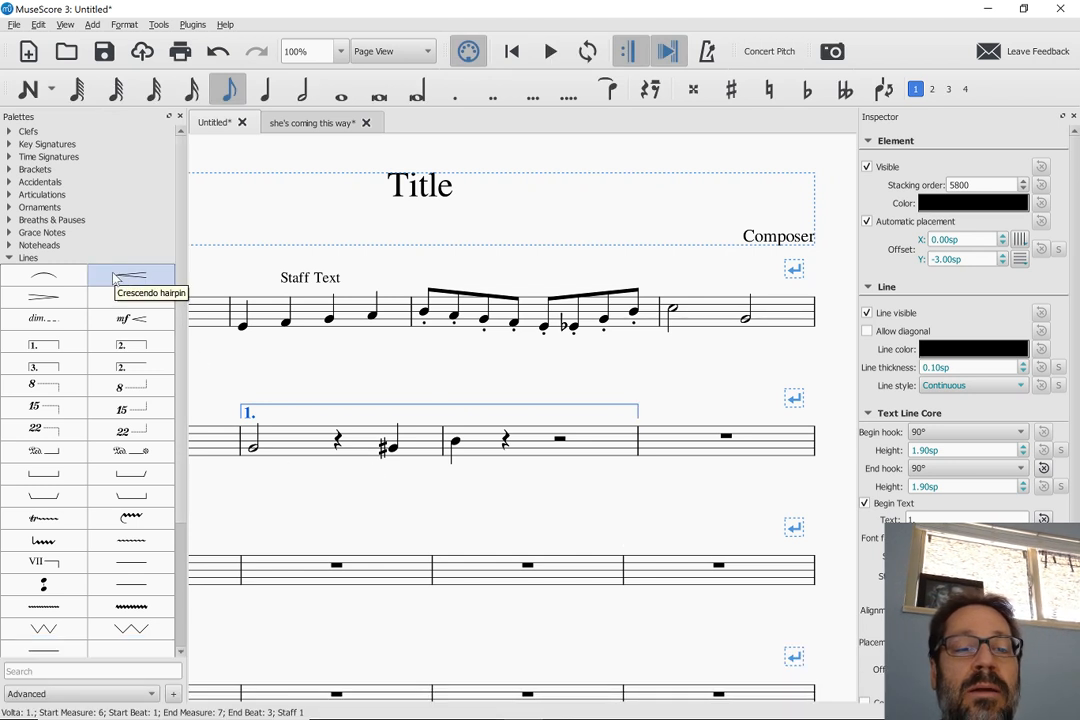
- Add a crescendo hairpin starting at the second note of measure 2
{"action": "left_click", "coordinate": [114, 278]}
{"action": "left_click_drag", "start_coordinate": [224, 301], "coordinate": [278, 313]}
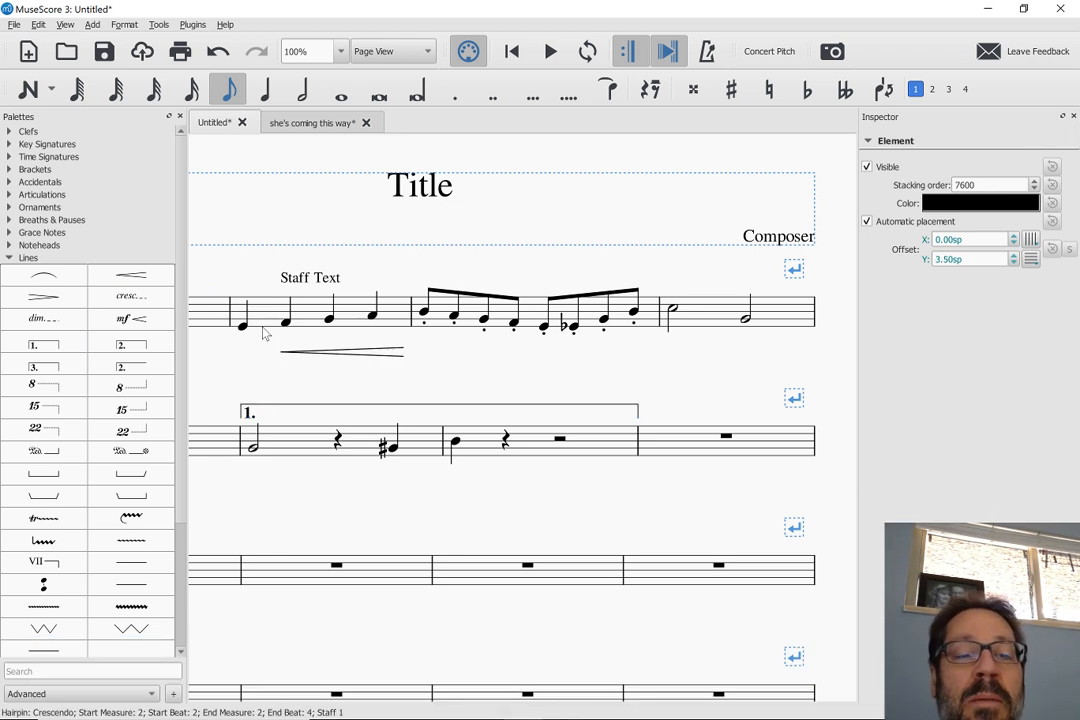
- Shorten and lengthen the crescendo hairpin note by note, leaving its end anchored to the first note of measure 3
{"action": "left_click", "coordinate": [356, 354]}
{"action": "double_click", "coordinate": [358, 356]}
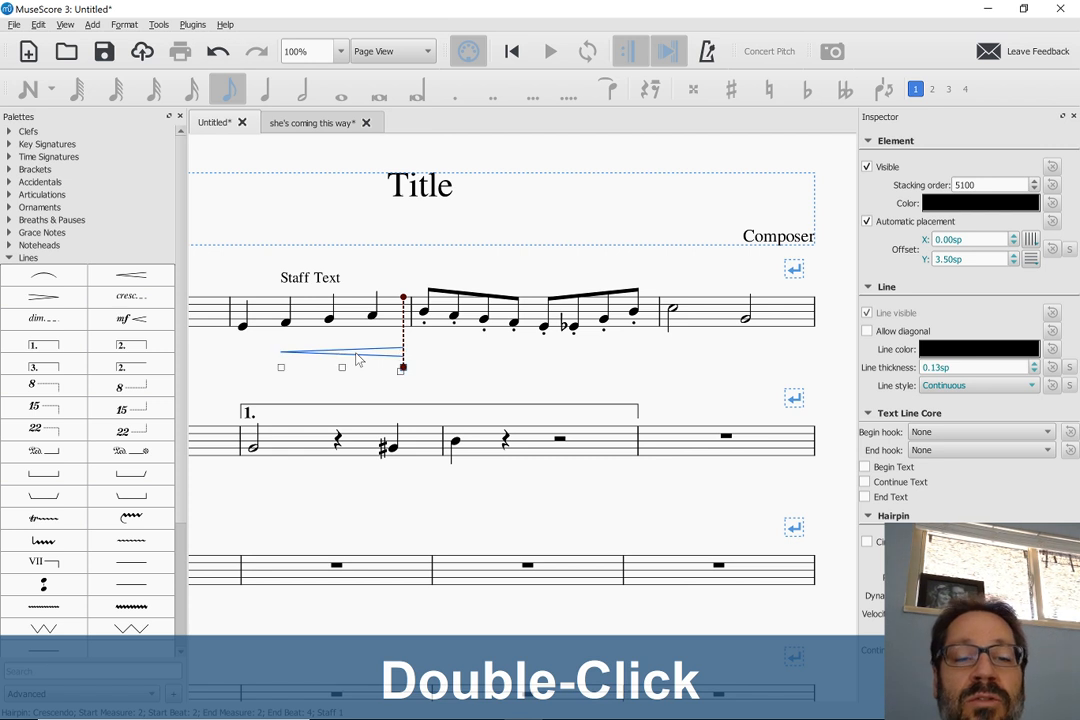
{"action": "key", "text": "shift+Left"}
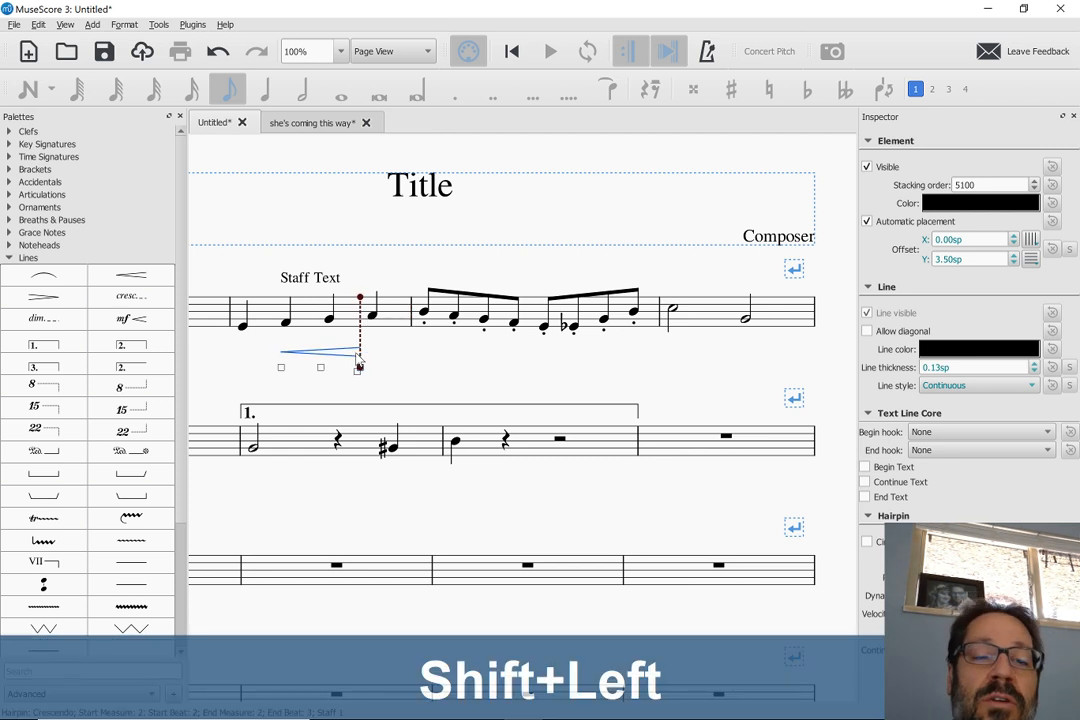
{"action": "key", "text": "shift+Left"}
{"action": "key", "text": "shift+Right"}
{"action": "key", "text": "shift+Right"}
{"action": "key", "text": "shift+Right"}
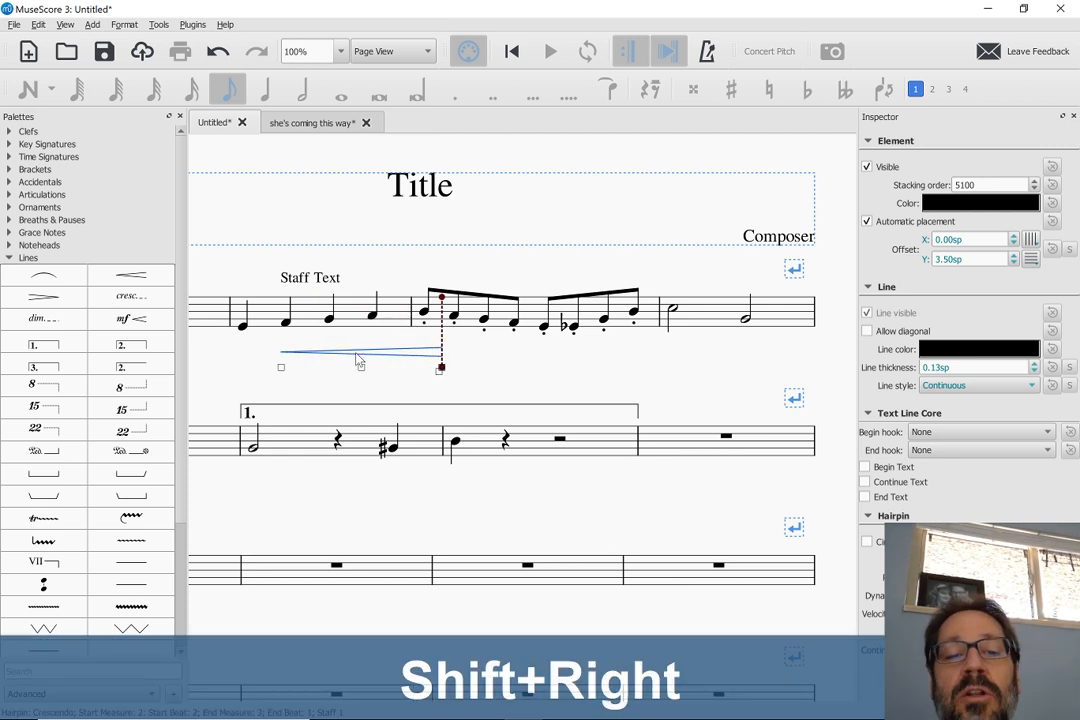
{"action": "key", "text": "shift+Right"}
{"action": "key", "text": "shift+Right"}
{"action": "key", "text": "shift+Right"}
{"action": "key", "text": "shift+Left"}
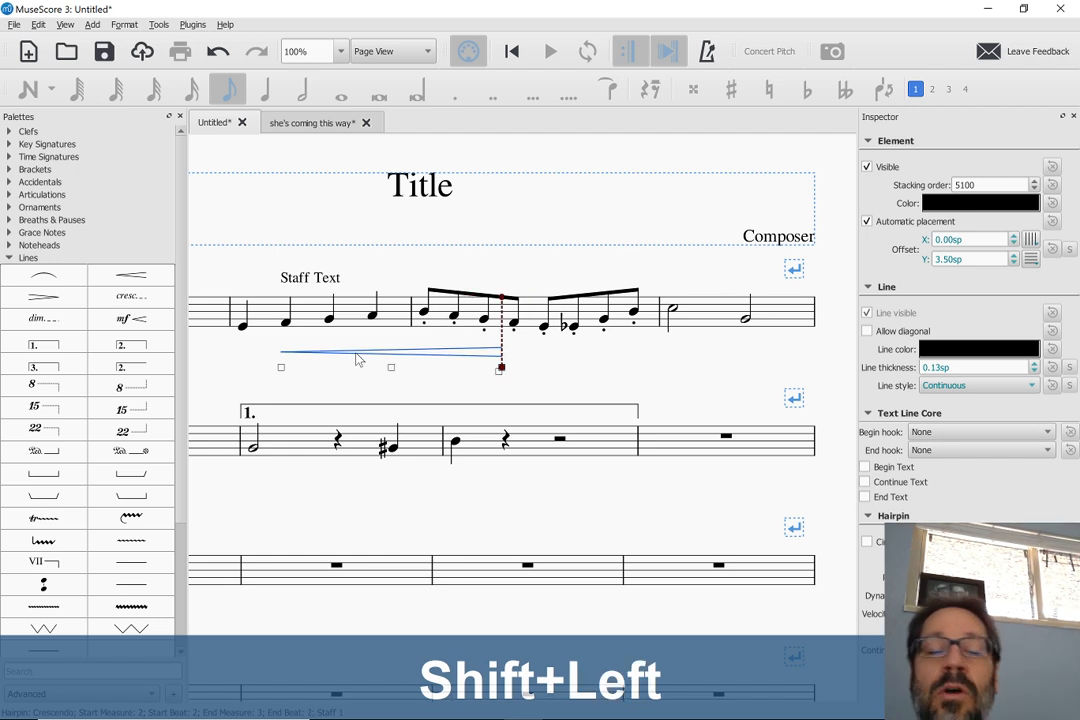
{"action": "key", "text": "shift+Left"}
{"action": "key", "text": "shift+Left"}
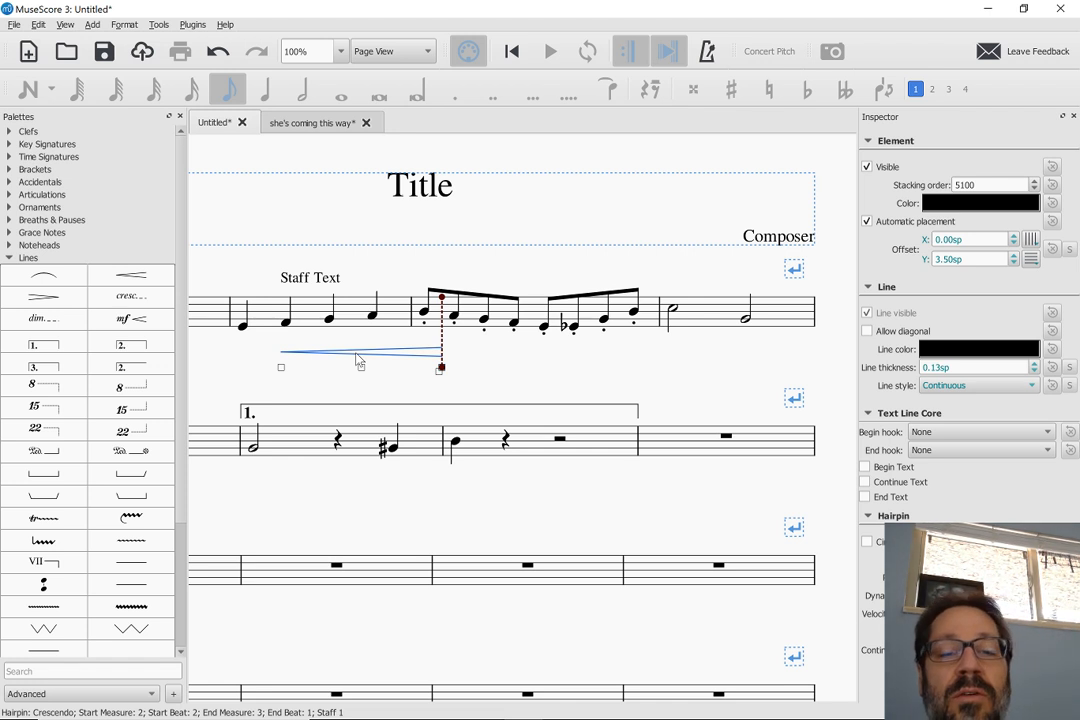
- Delete the crescendo hairpin below measures 2 and 3
{"action": "key", "text": "Escape"}
{"action": "key", "text": "Delete"}
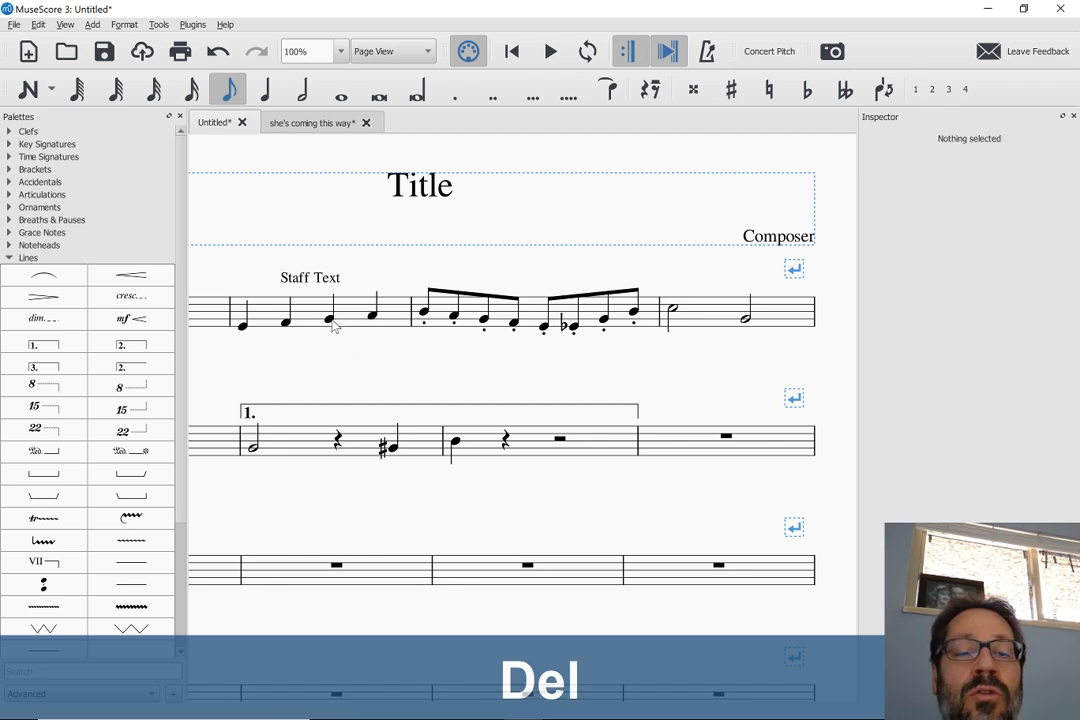
- Try adding a crescendo hairpin from the palette across the third note of measure 2 through the fourth note of measure 3, and undo it
{"action": "left_click", "coordinate": [329, 319]}
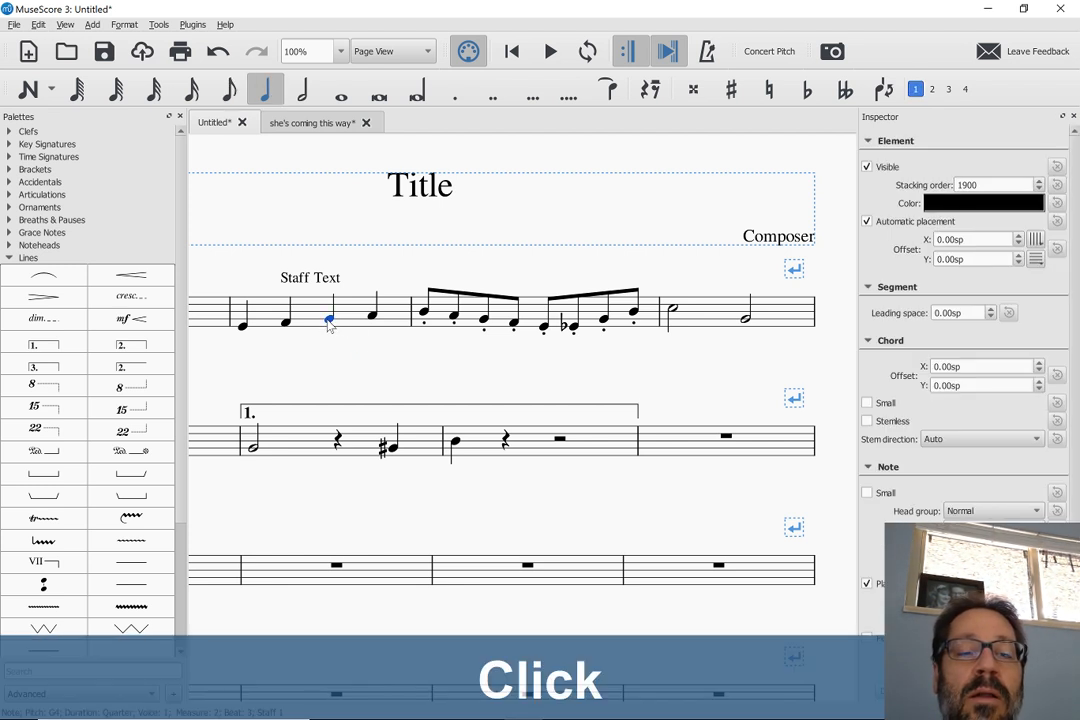
{"action": "left_click", "coordinate": [513, 322], "text": "shift"}
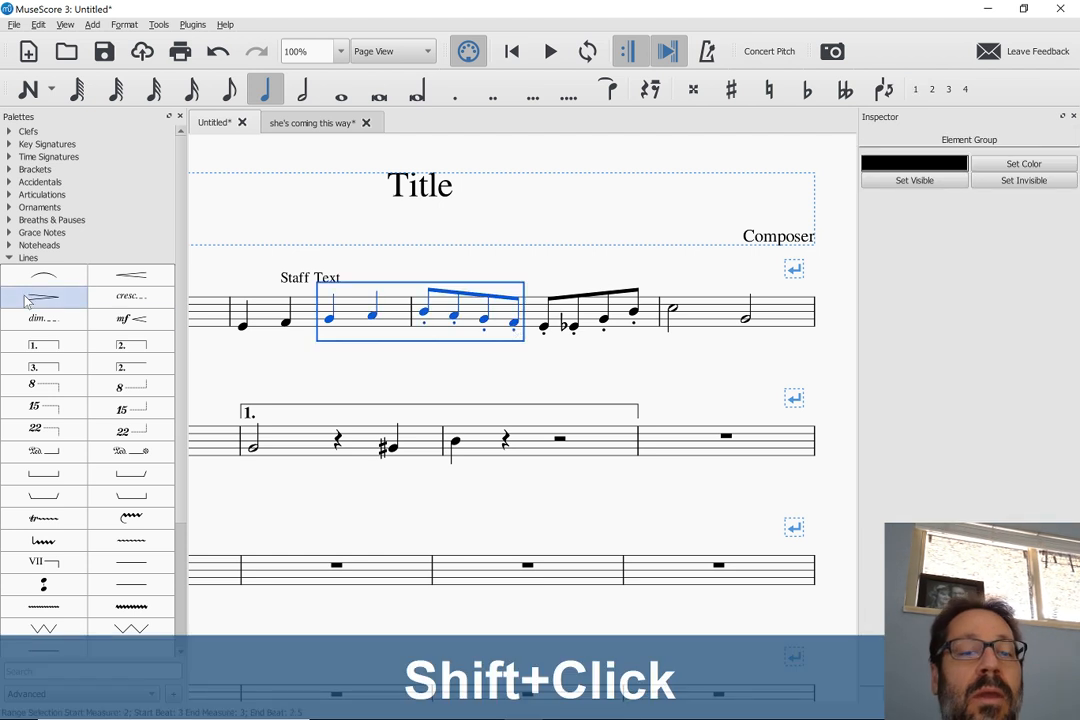
{"action": "double_click", "coordinate": [139, 279]}
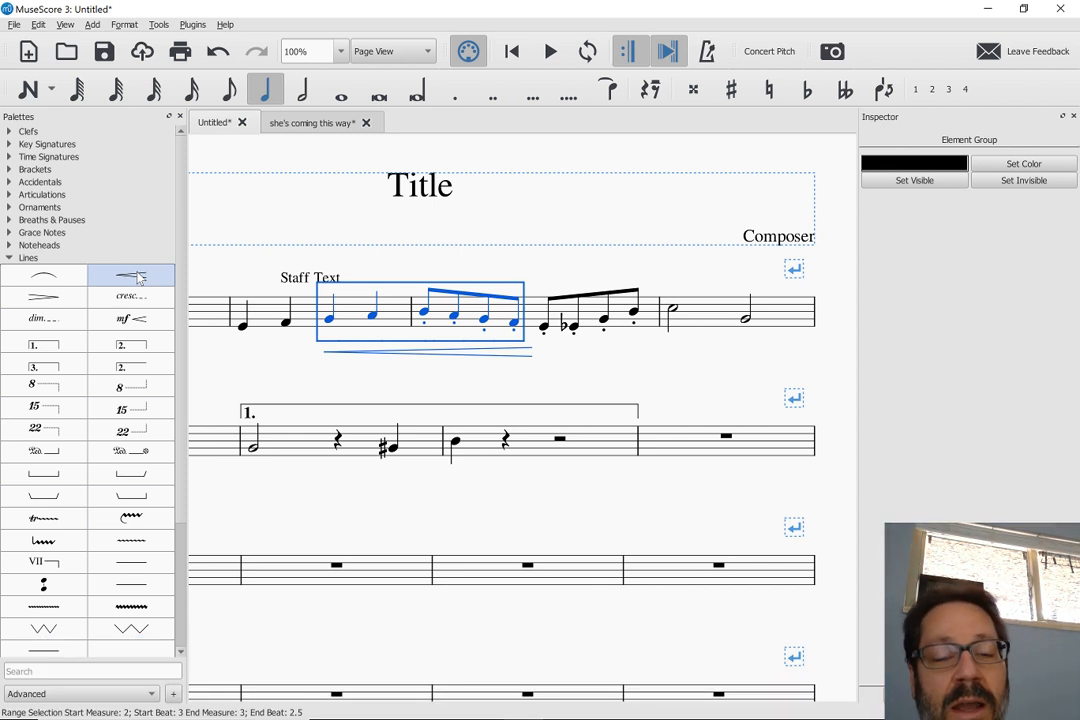
{"action": "key", "text": "ctrl+z"}
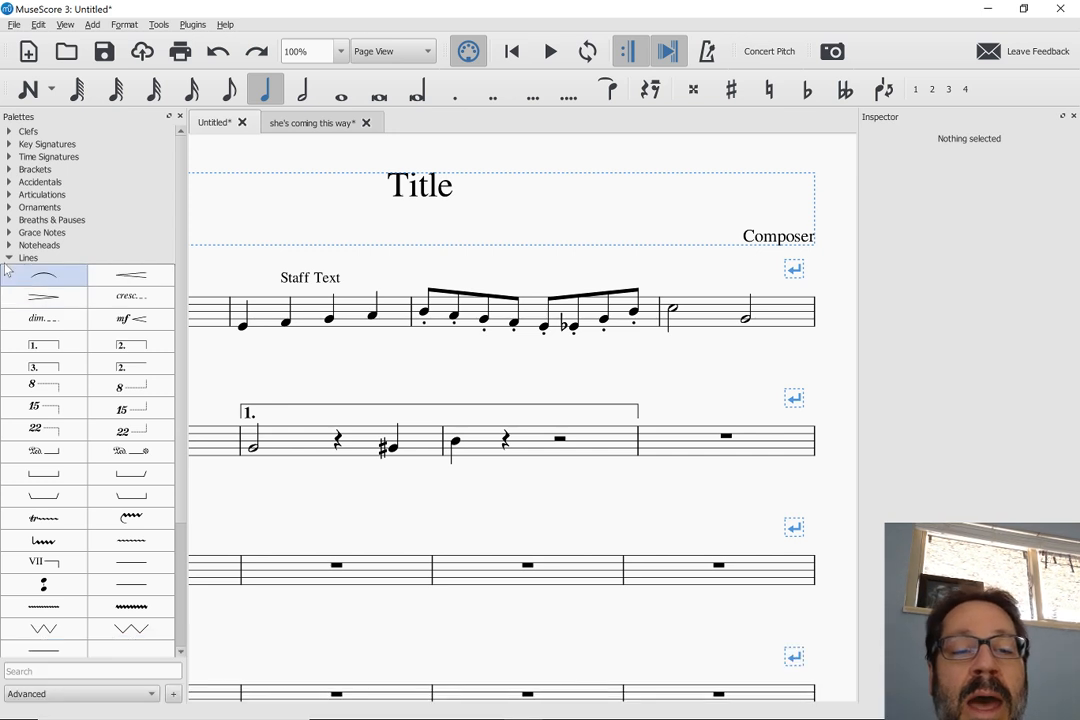
- Add a crescendo hairpin spanning the third note of measure 2 through the fourth note of measure 3 using its keyboard command
{"action": "left_click", "coordinate": [333, 327]}
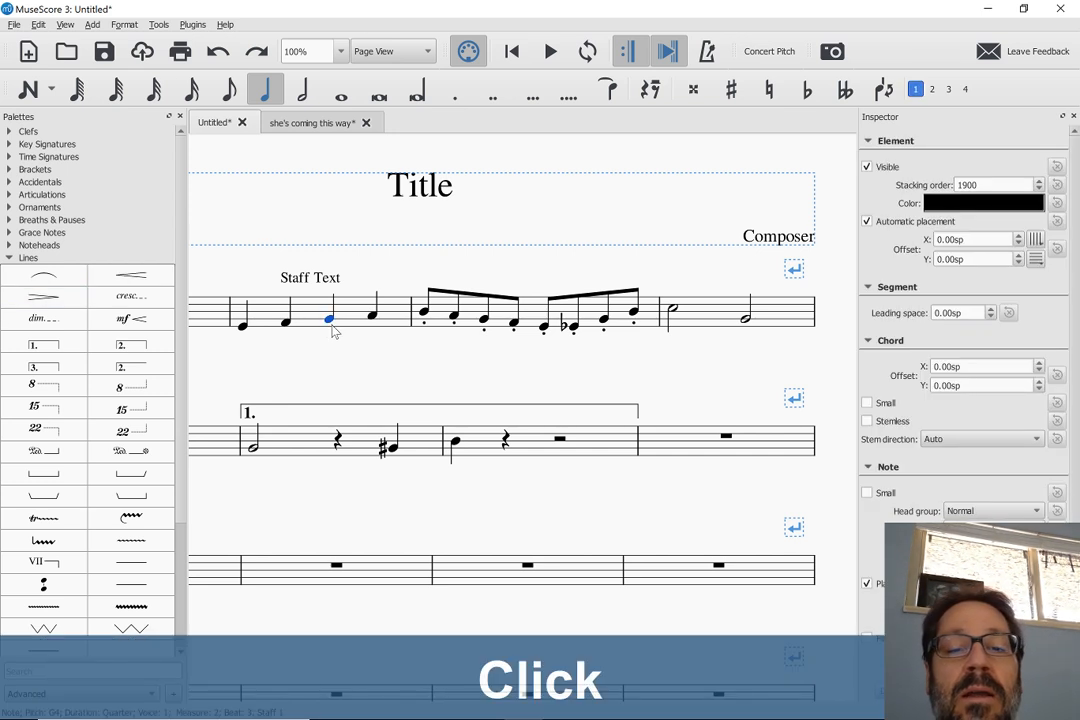
{"action": "left_click", "coordinate": [514, 326], "text": "shift"}
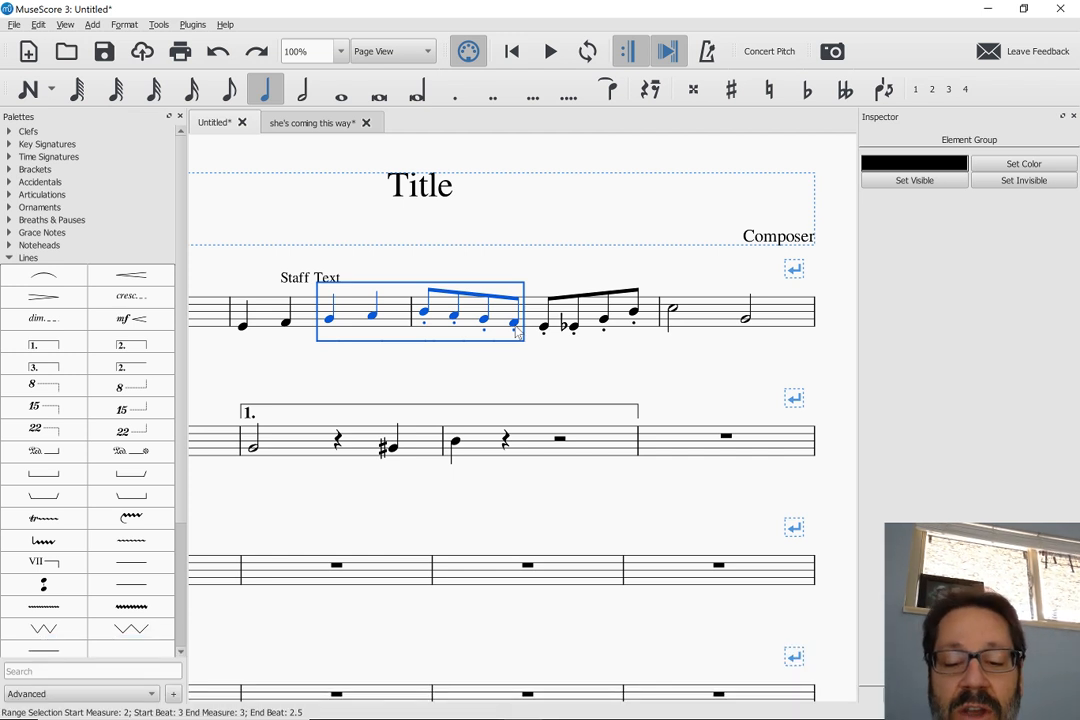
{"action": "key", "text": "shift+comma"}
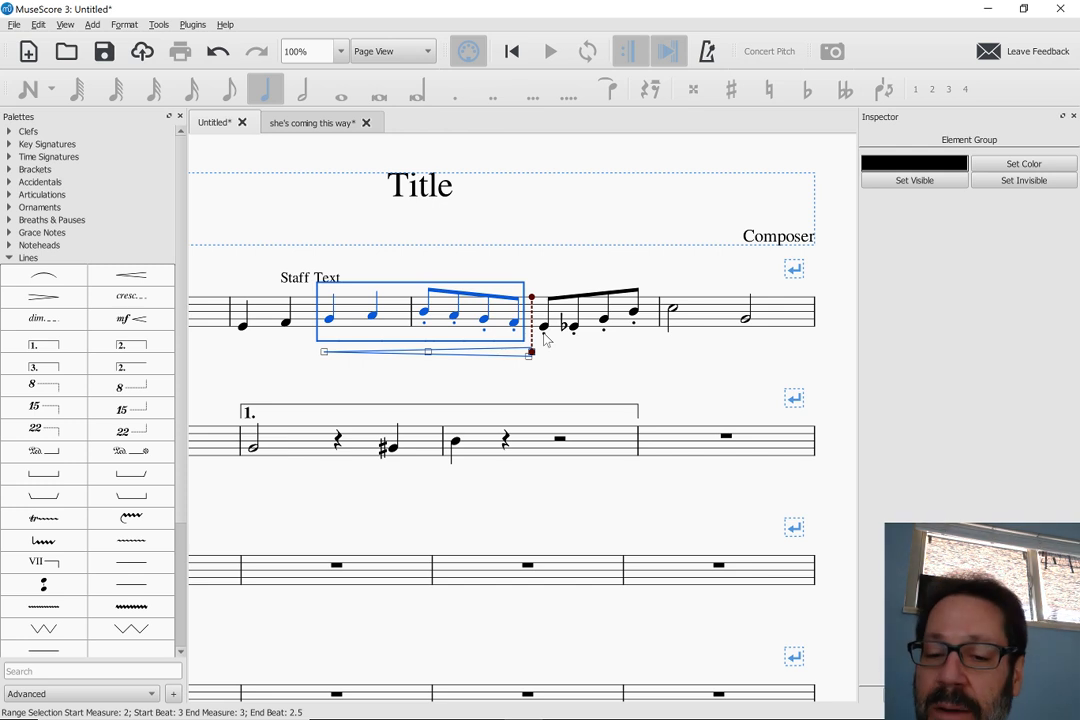
- Switch to the Chrome browser and open the Shortcuts page of masteringmusescore.com in a new tab
{"action": "key", "text": "alt+Tab"}
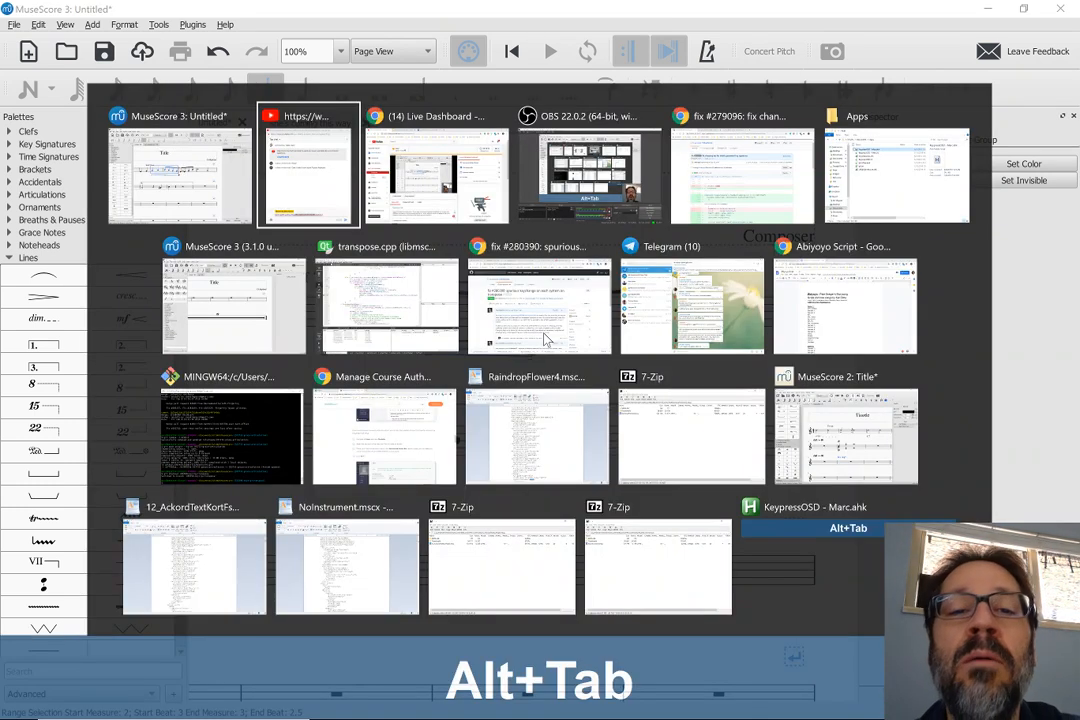
{"action": "key", "text": "alt+Tab"}
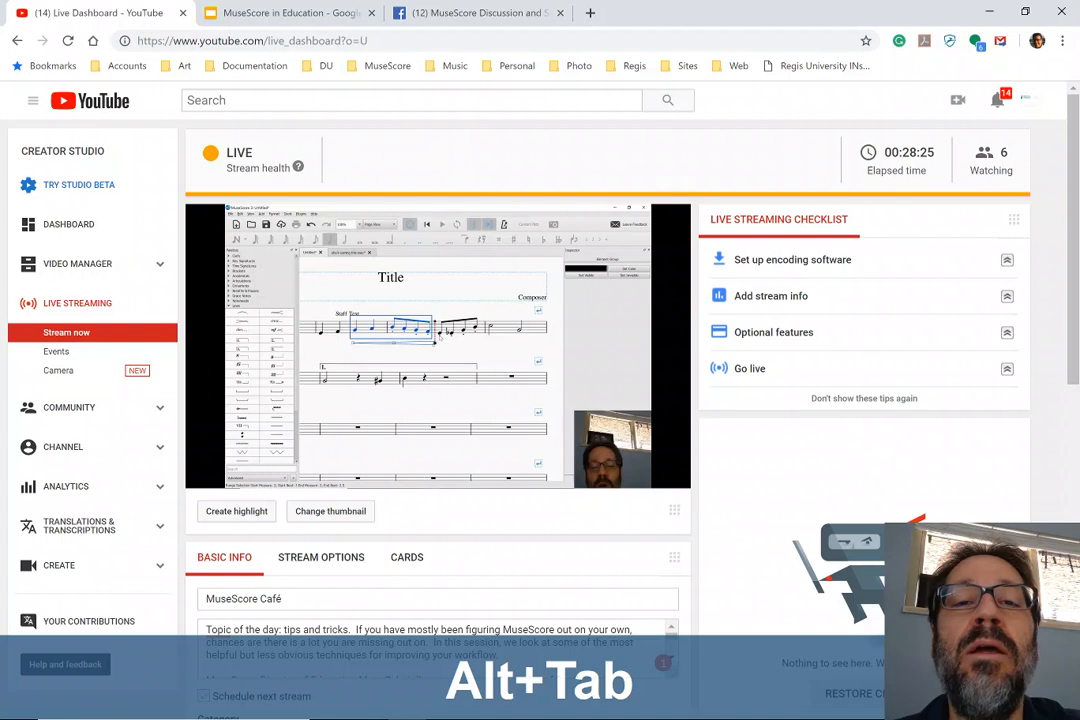
{"action": "left_click", "coordinate": [589, 13]}
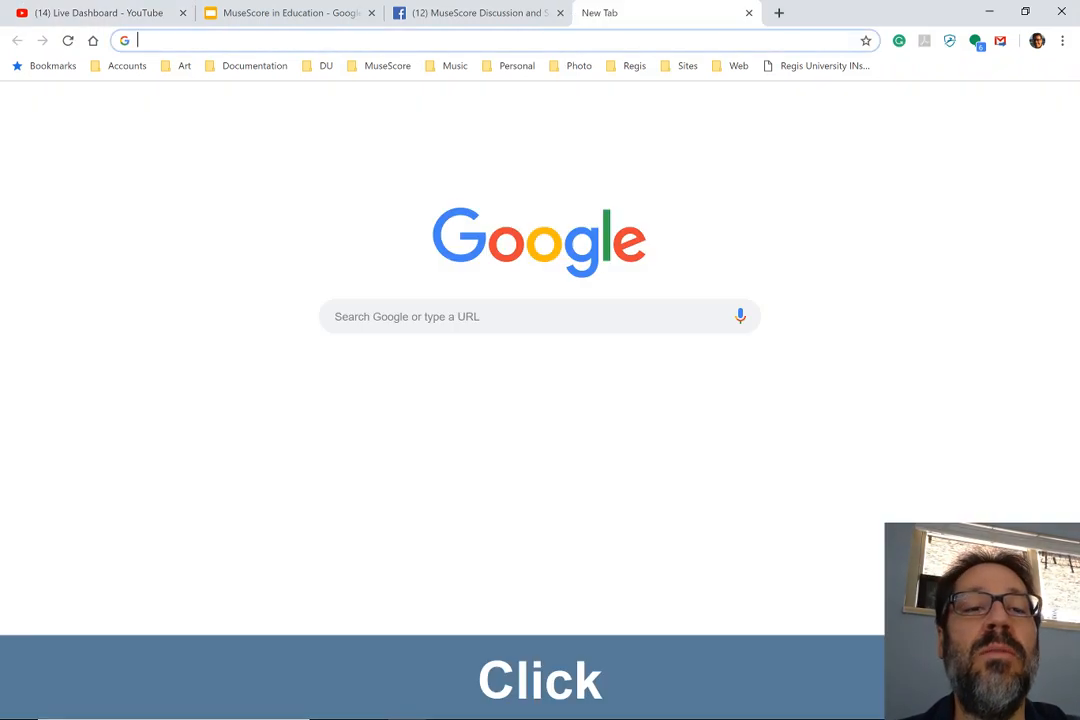
{"action": "type", "text": "mas"}
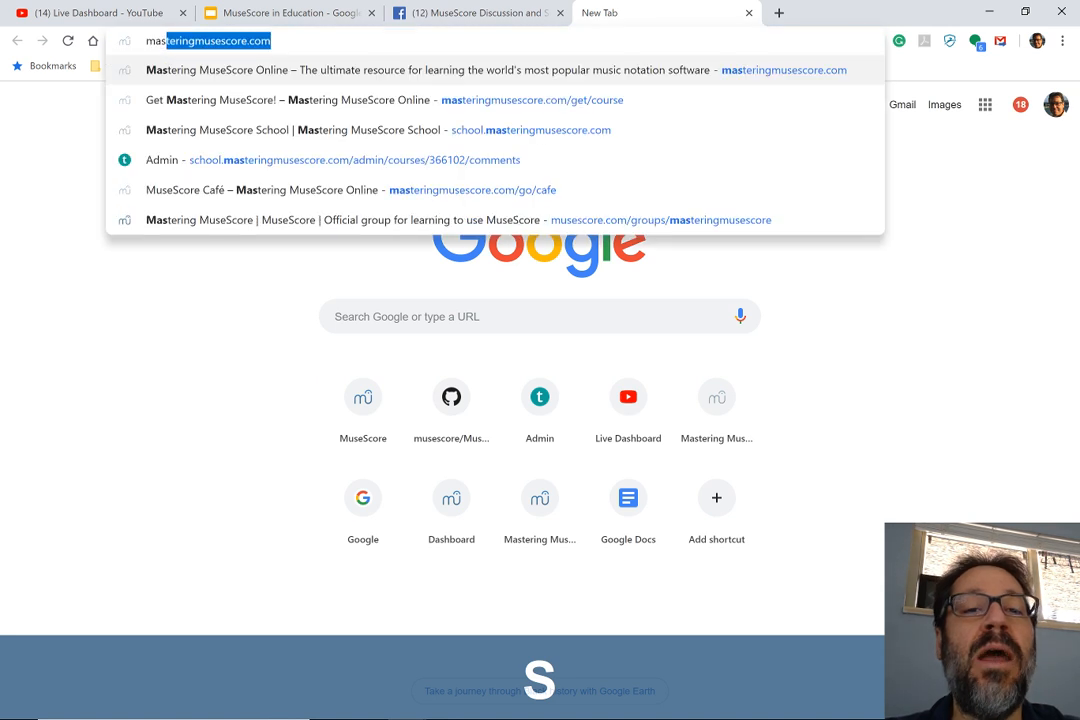
{"action": "key", "text": "Return"}
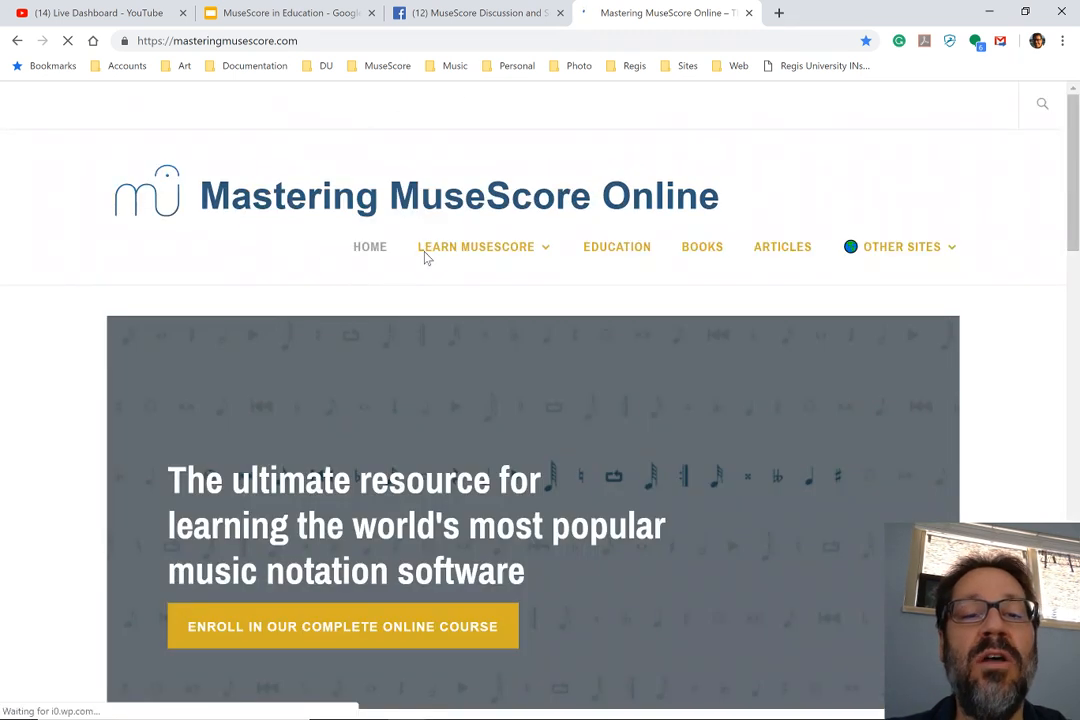
{"action": "mouse_move", "coordinate": [458, 252]}
{"action": "left_click", "coordinate": [458, 385]}
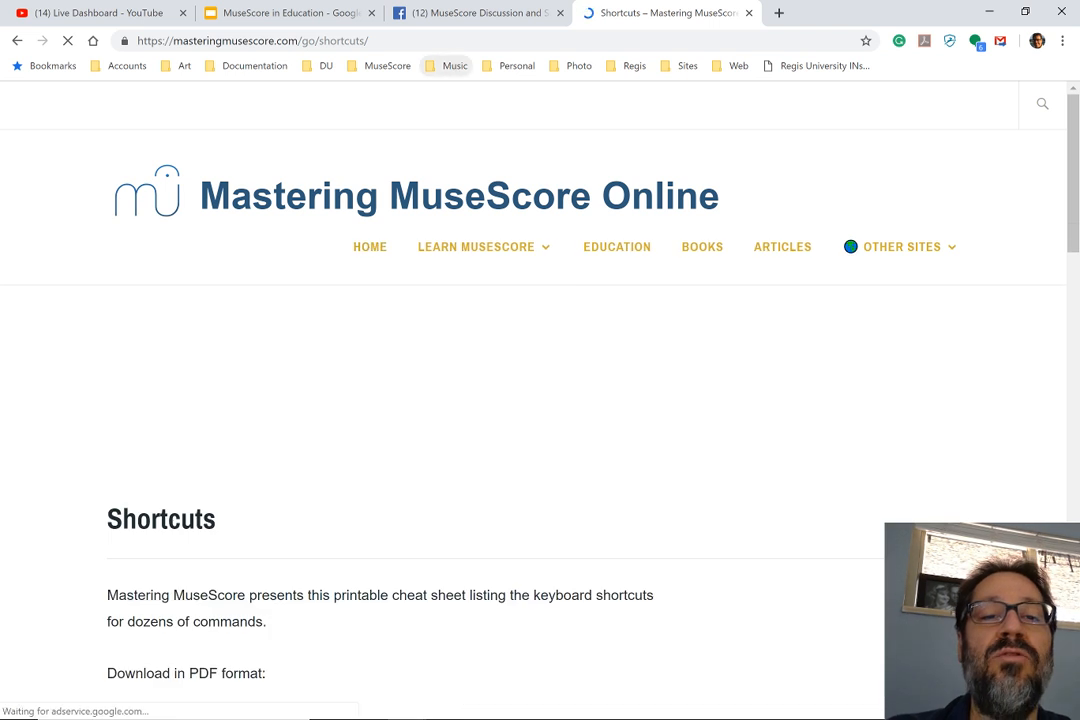
- Copy the web address of the Shortcuts page
{"action": "left_click", "coordinate": [252, 40]}
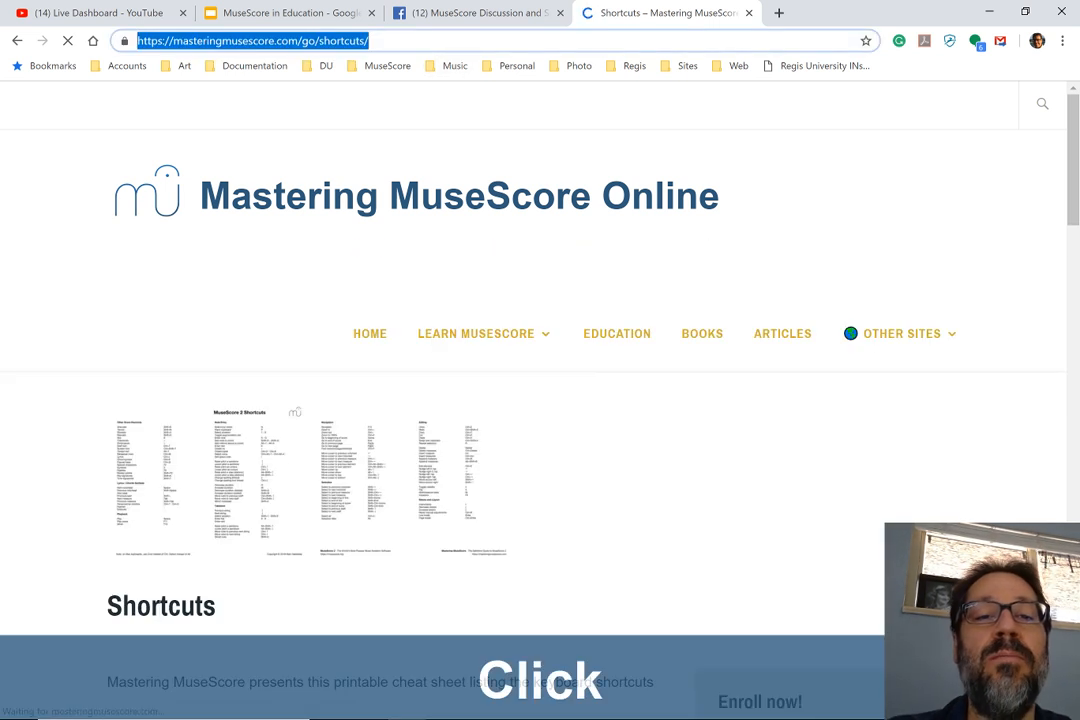
{"action": "key", "text": "ctrl+c"}
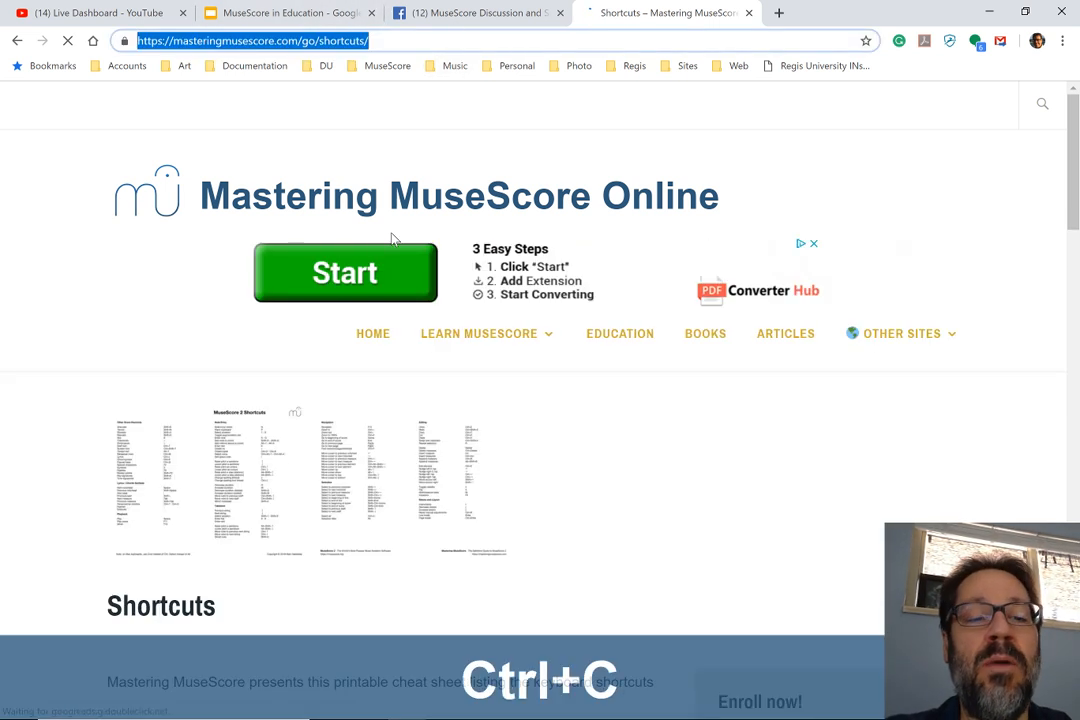
{"action": "left_click", "coordinate": [265, 487]}
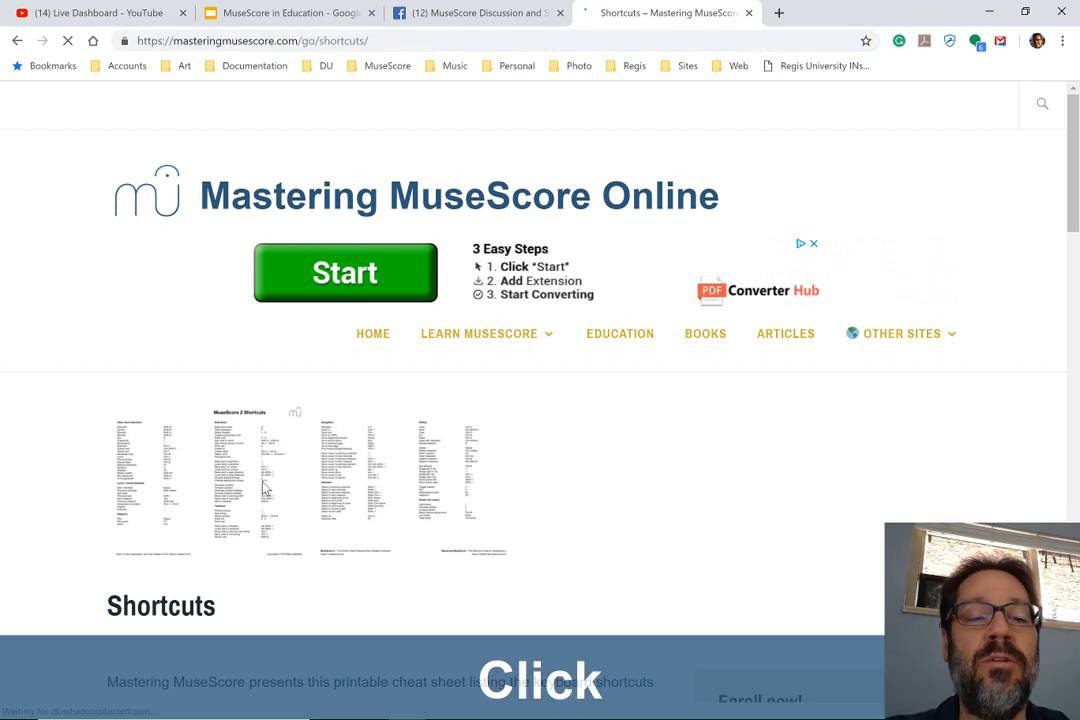
- Open the "MuseScore Shortcuts – Letter" PDF and look through both pages of keyboard shortcuts
{"action": "scroll", "coordinate": [265, 488], "scroll_direction": "down", "scroll_amount": 1}
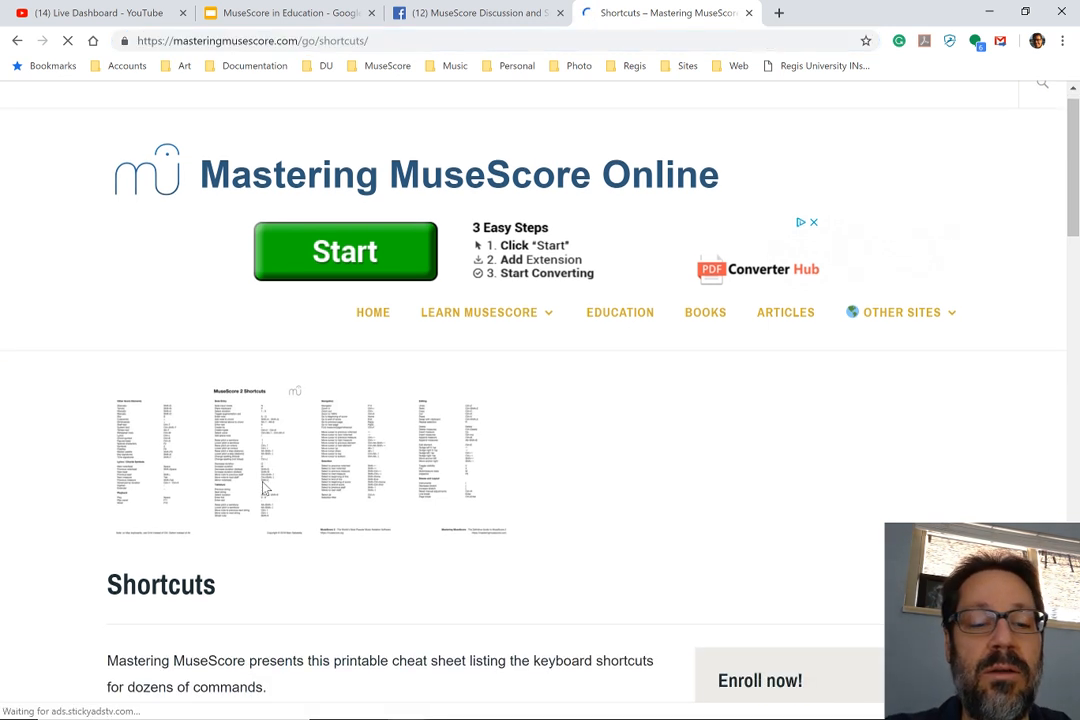
{"action": "scroll", "coordinate": [265, 487], "scroll_direction": "down", "scroll_amount": 3}
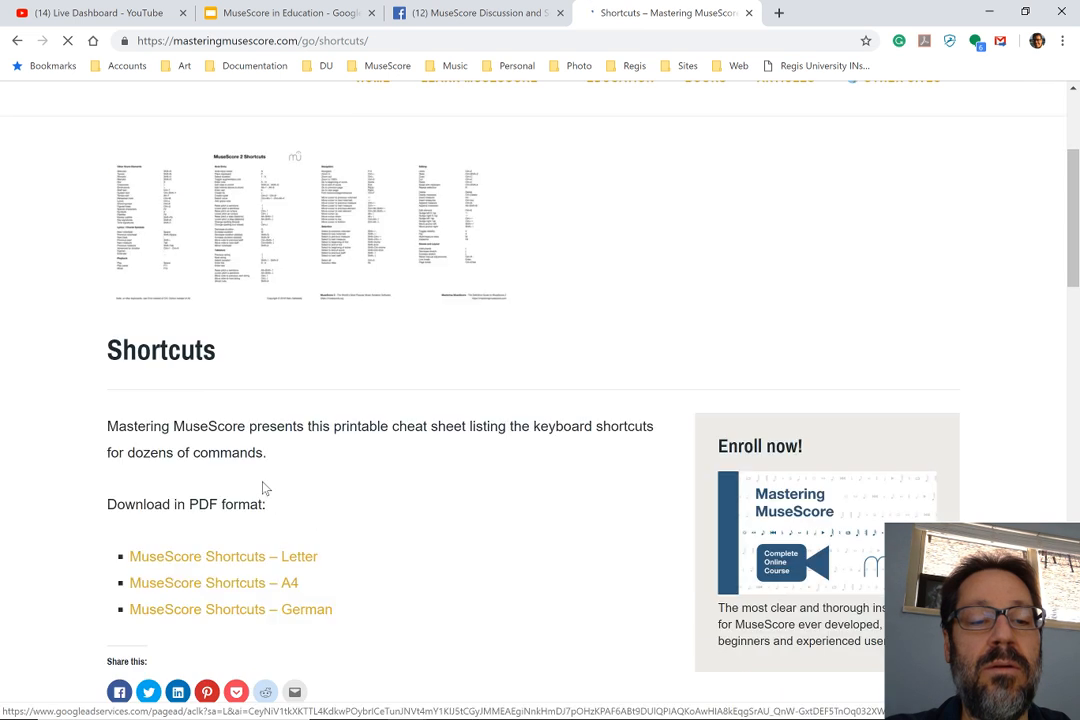
{"action": "left_click", "coordinate": [246, 560]}
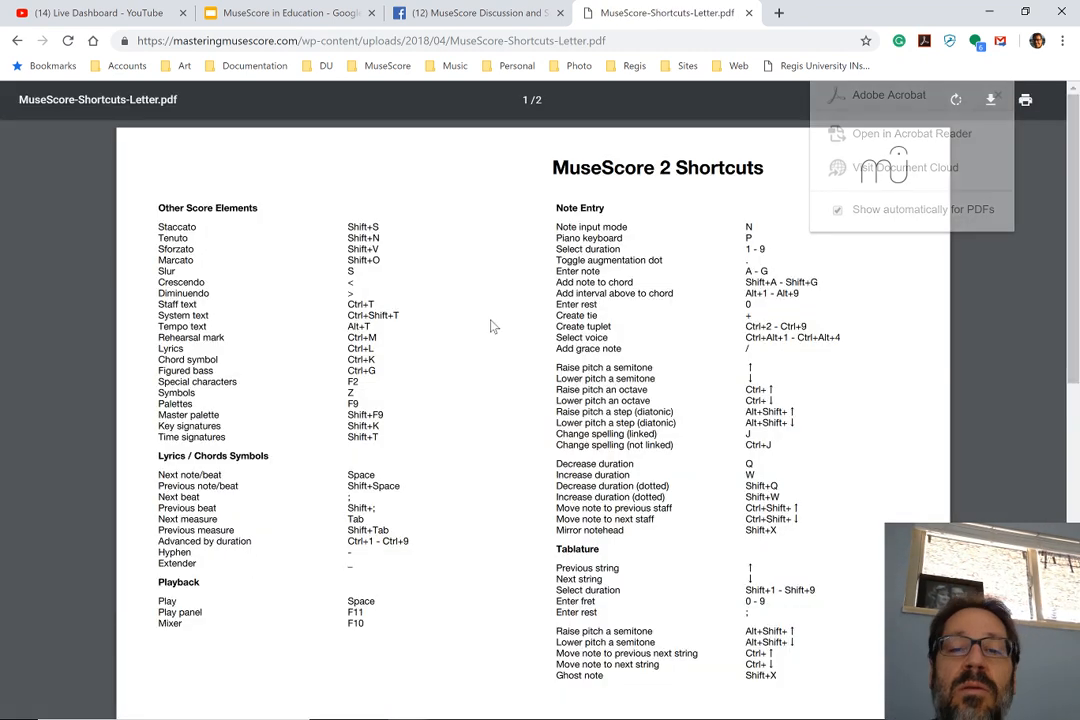
{"action": "scroll", "coordinate": [551, 325], "scroll_direction": "down", "scroll_amount": 10}
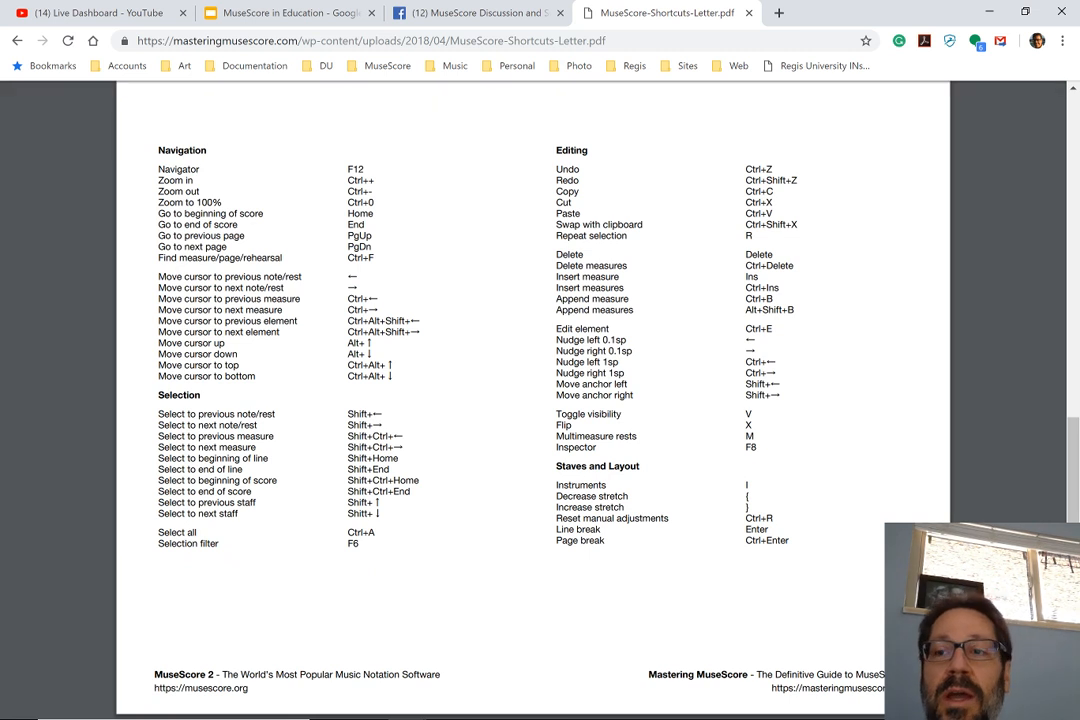
{"action": "scroll", "coordinate": [551, 325], "scroll_direction": "up", "scroll_amount": 10}
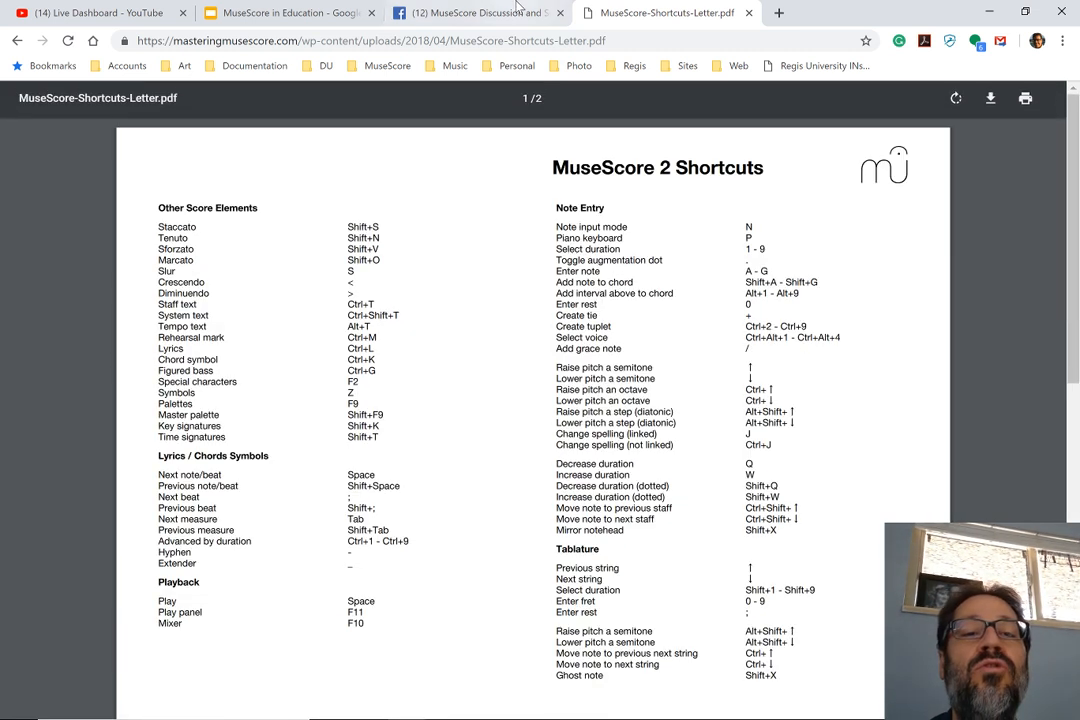
{"action": "left_click", "coordinate": [98, 14]}
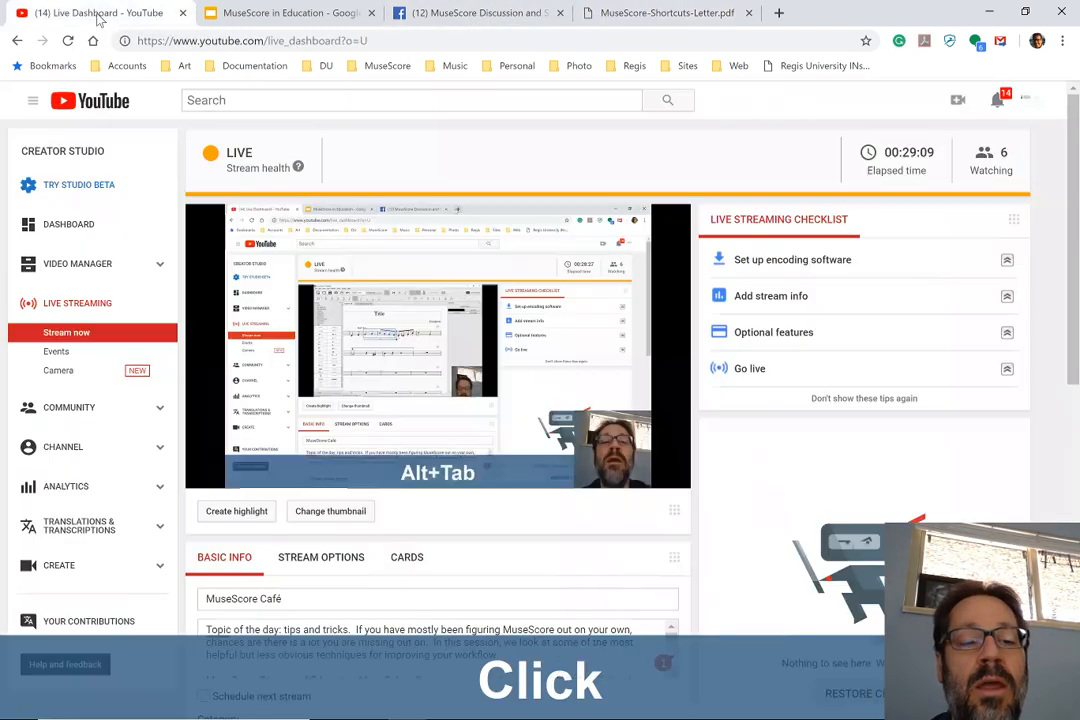
{"action": "key", "text": "alt+Tab"}
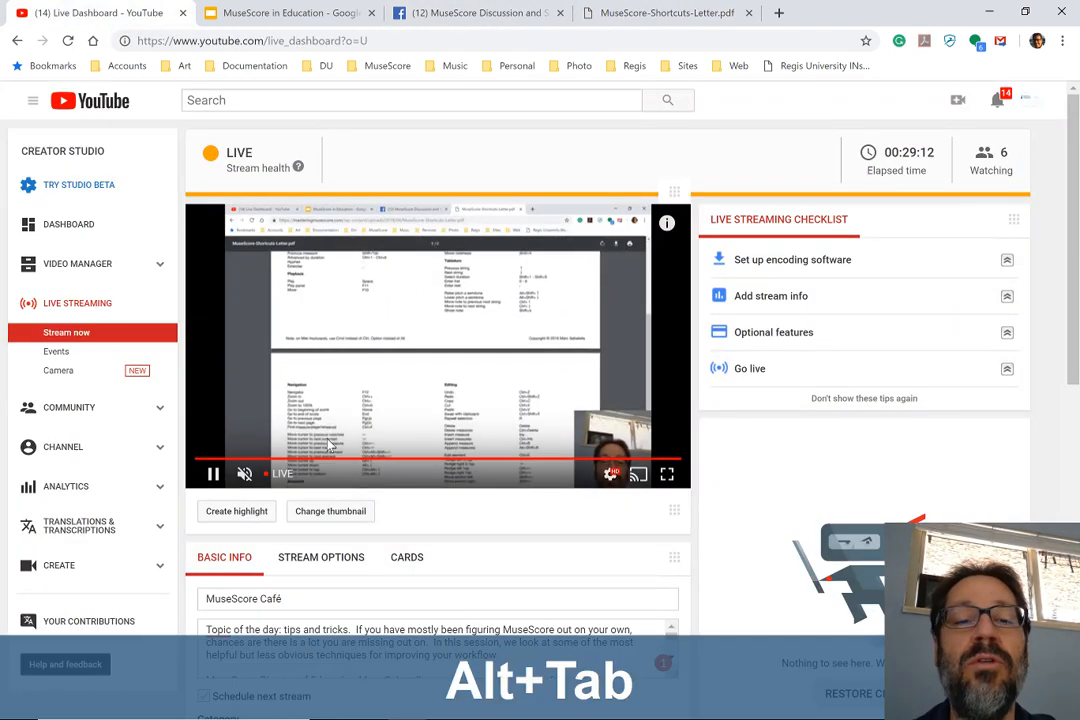
{"action": "key", "text": "alt+Tab"}
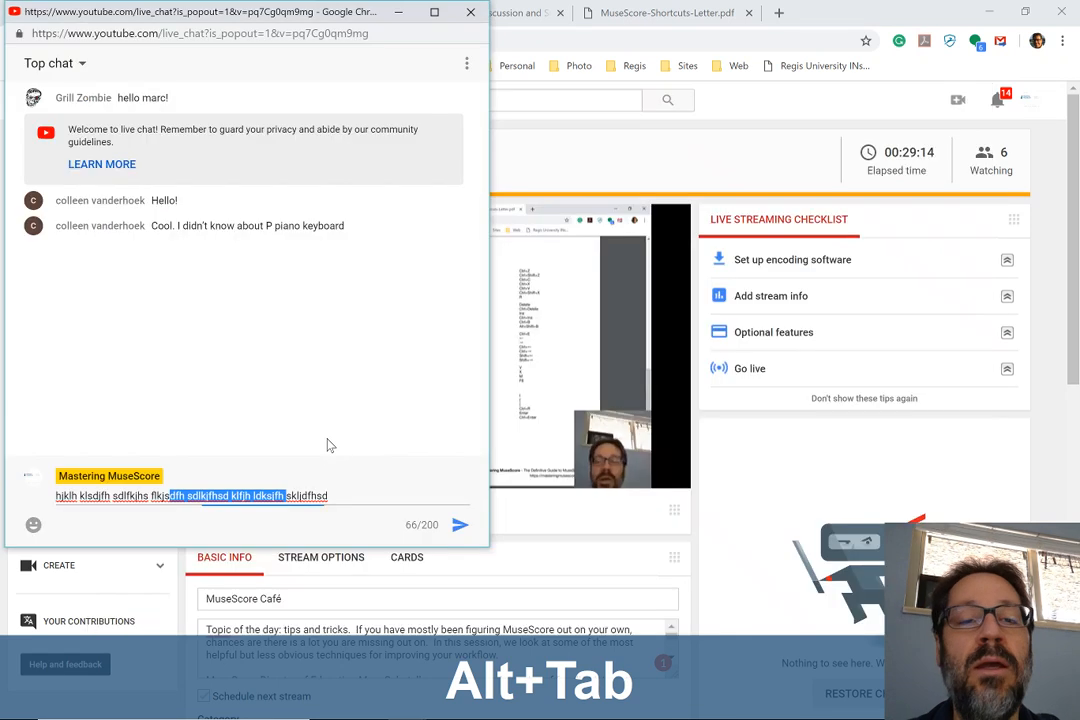
{"action": "key", "text": "ctrl+a"}
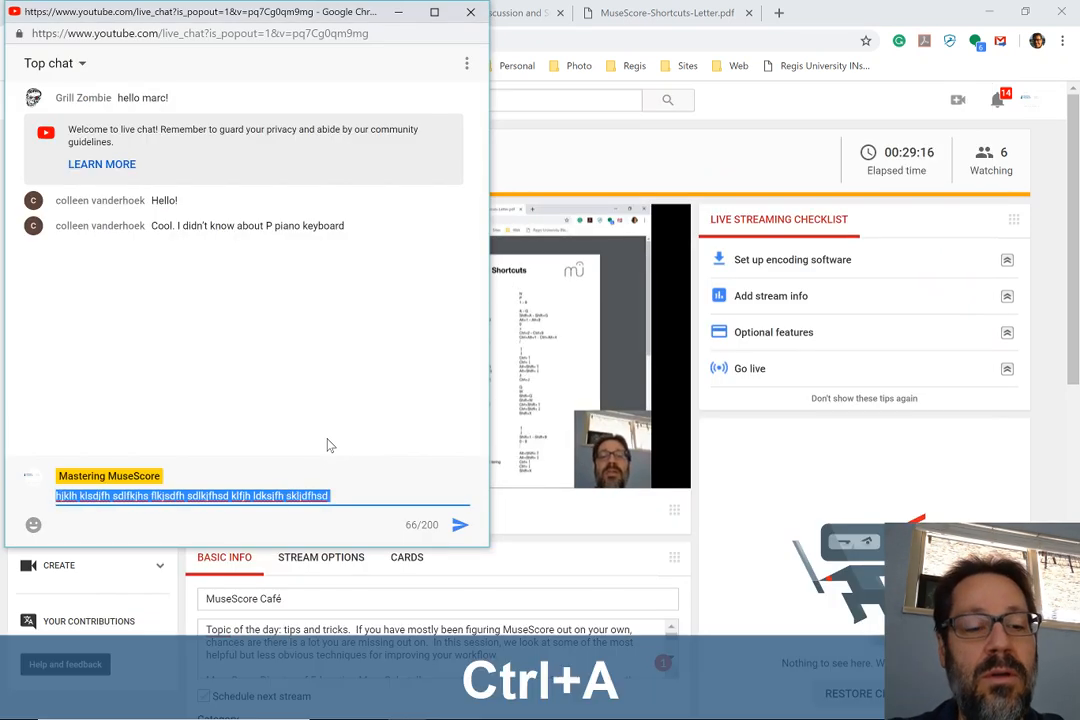
{"action": "type", "text": "shortcuts:"}
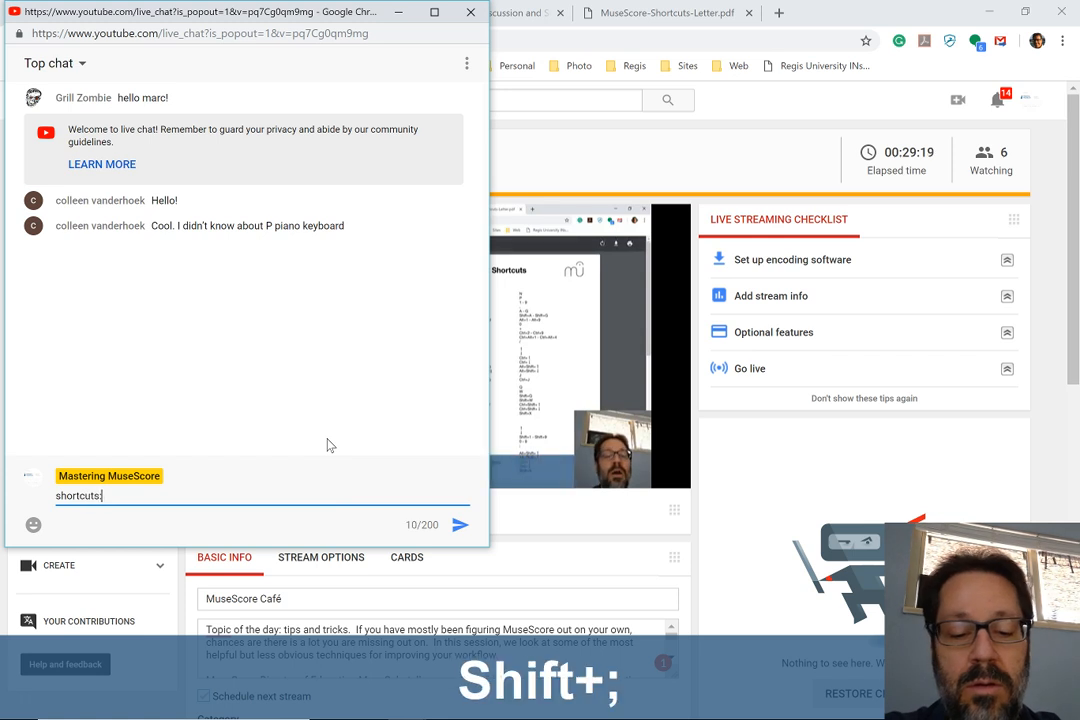
{"action": "key", "text": "ctrl+v"}
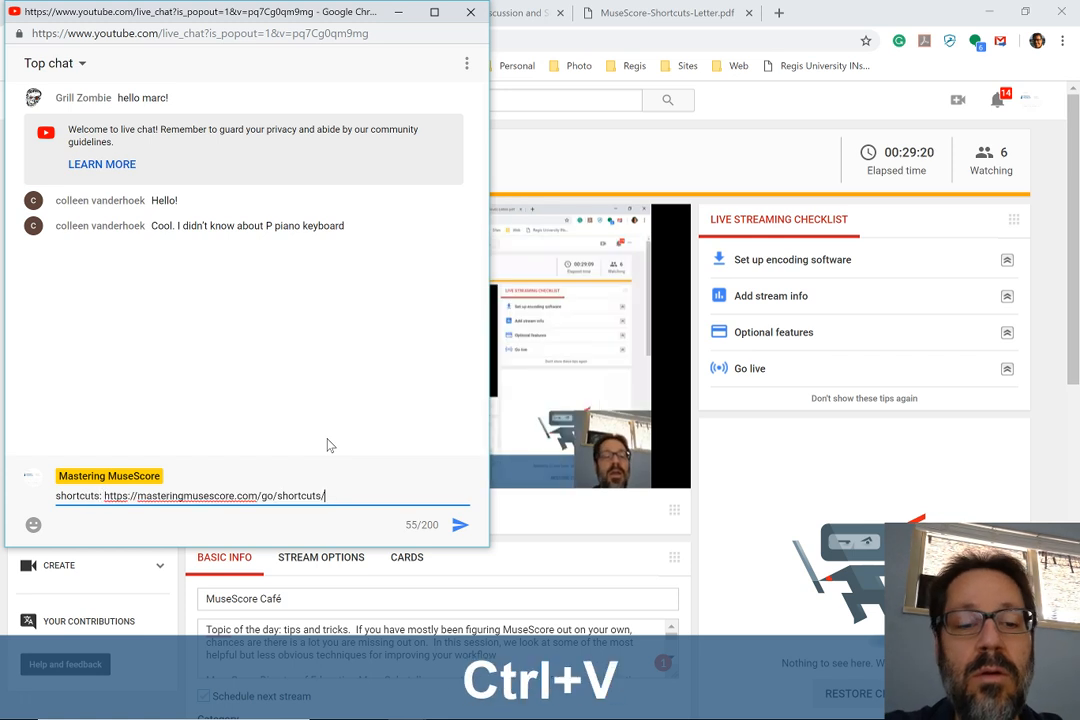
{"action": "key", "text": "Return"}
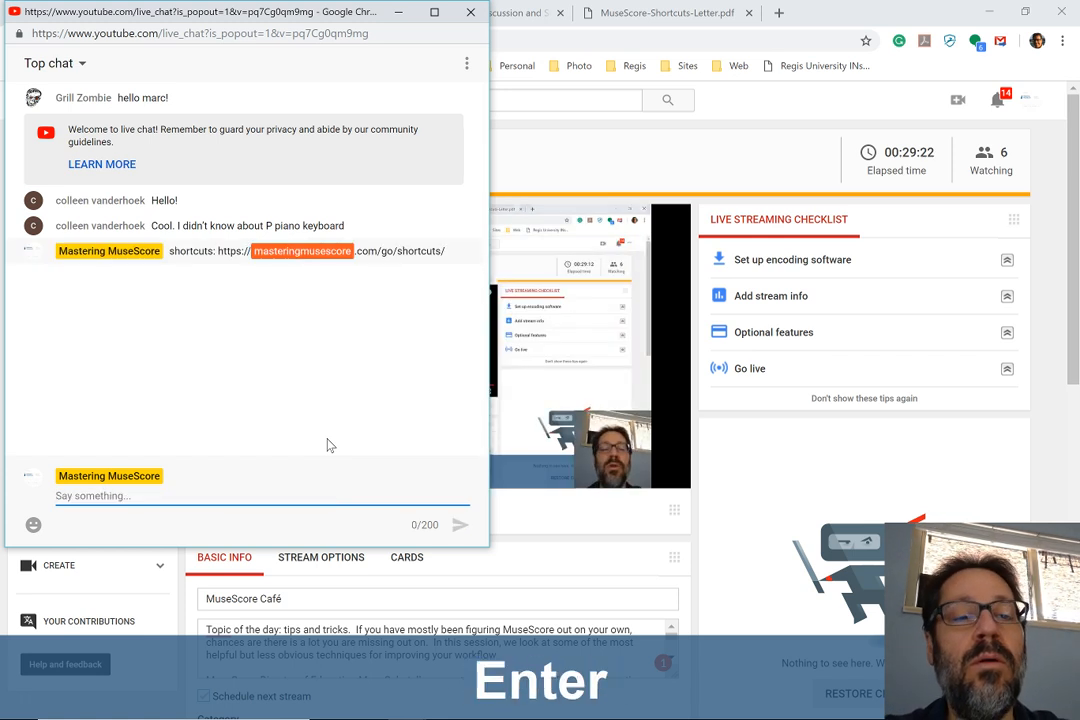
- Switch back to MuseScore and leave edit mode on the crescendo hairpin
{"action": "key", "text": "alt+Tab"}
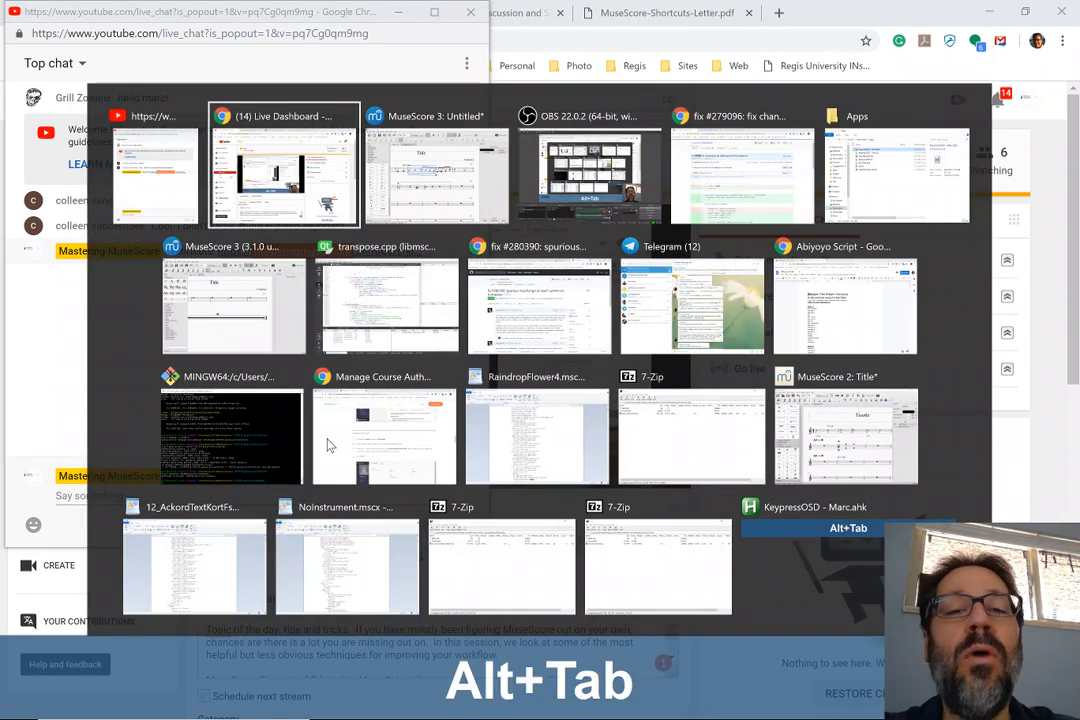
{"action": "key", "text": "alt+Tab"}
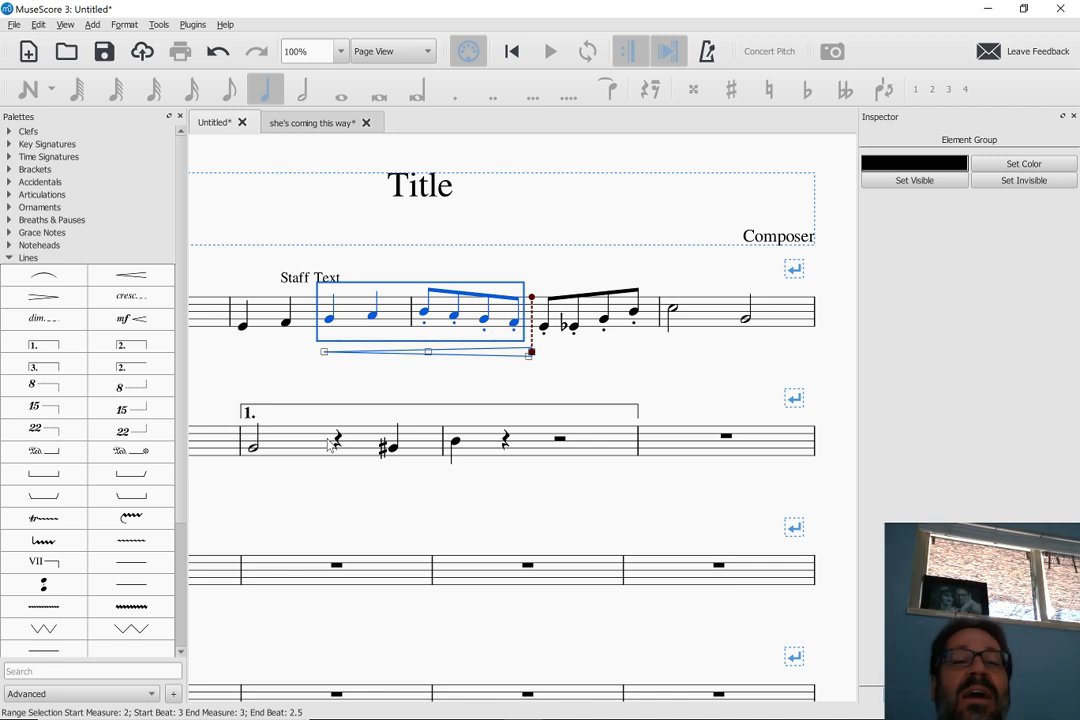
{"action": "key", "text": "Escape"}
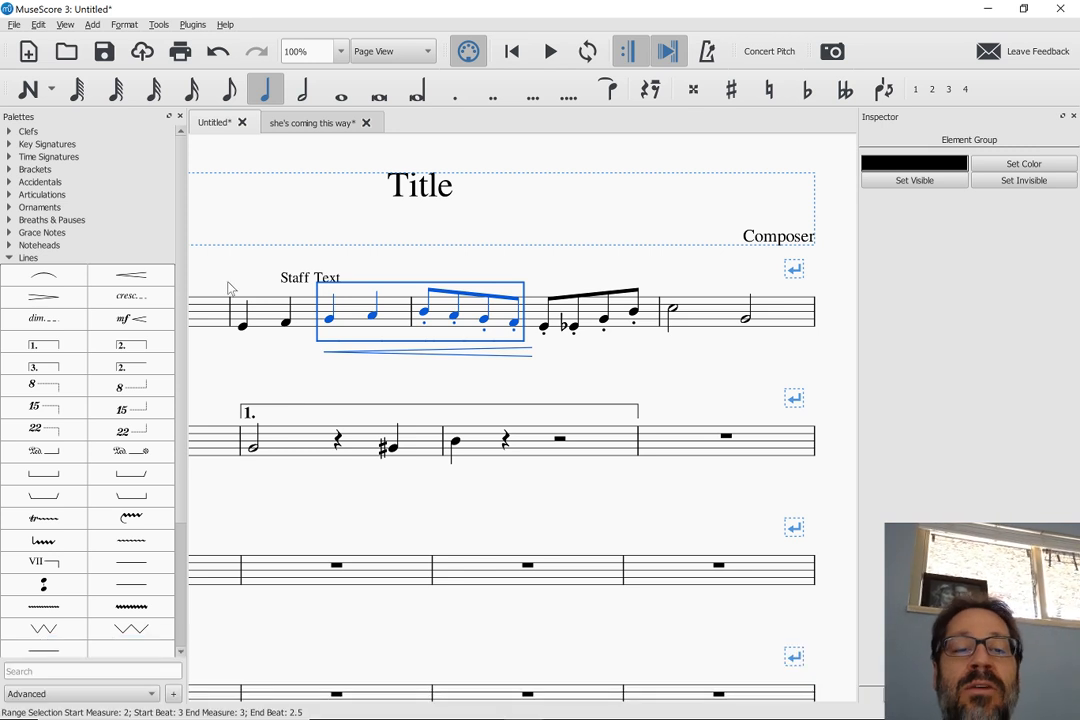
- Delete the staff text above the second note of measure 2
{"action": "key", "text": "Home"}
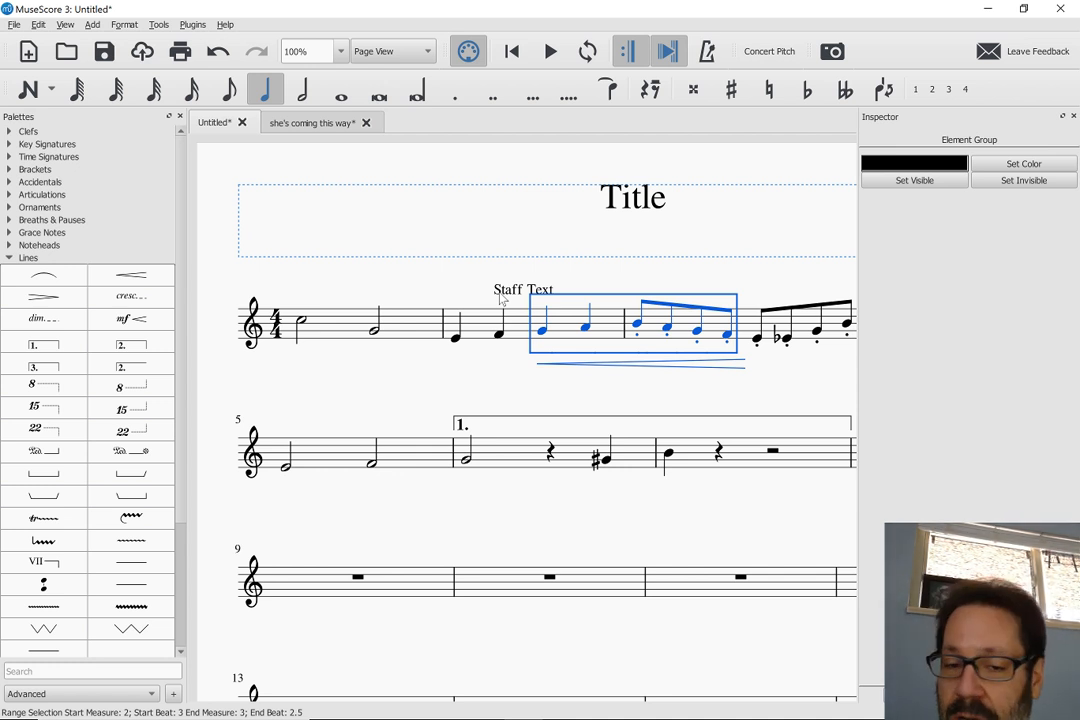
{"action": "left_click", "coordinate": [501, 298]}
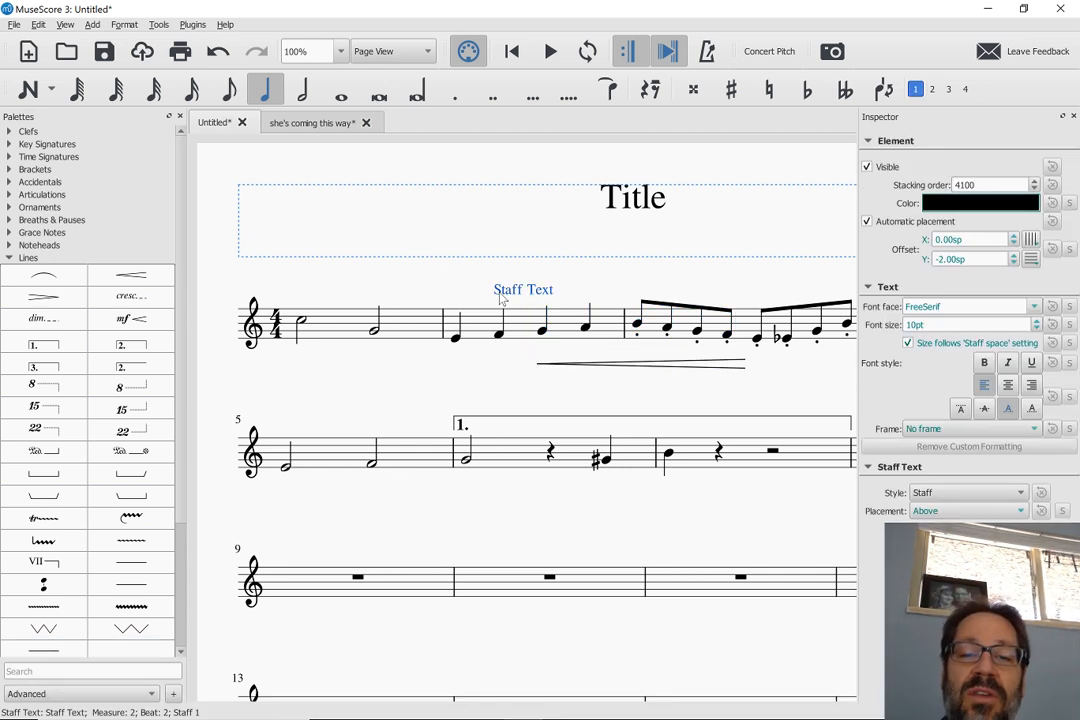
{"action": "key", "text": "Delete"}
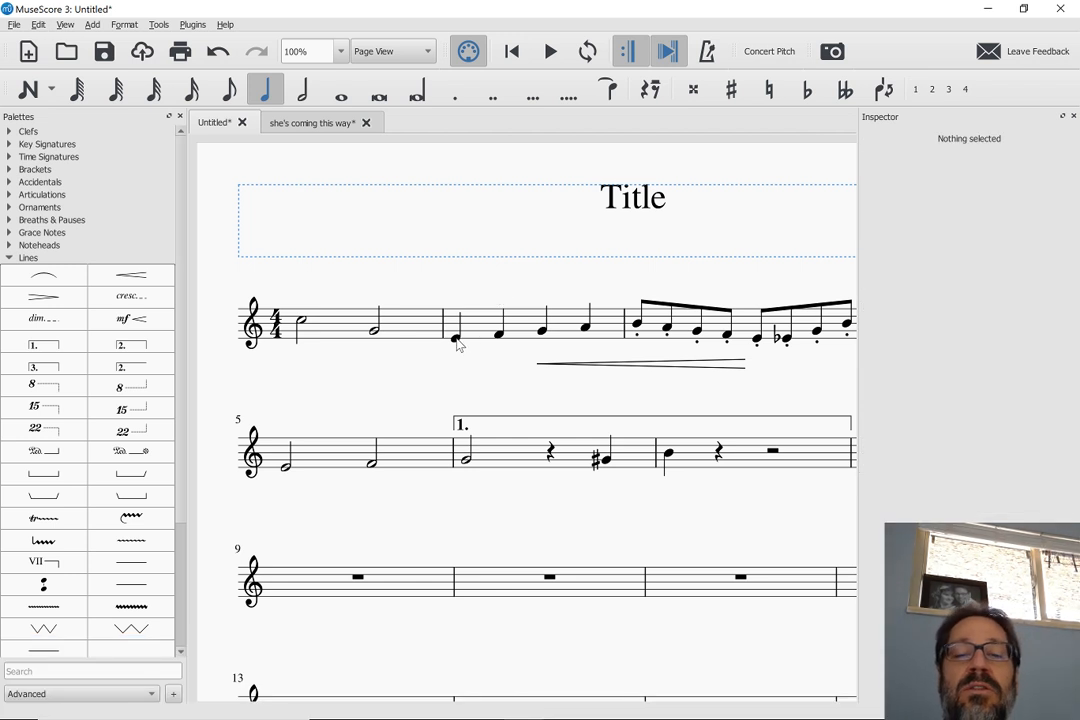
- Delete the crescendo hairpin that runs under measures 2 and 3
{"action": "left_click", "coordinate": [637, 366]}
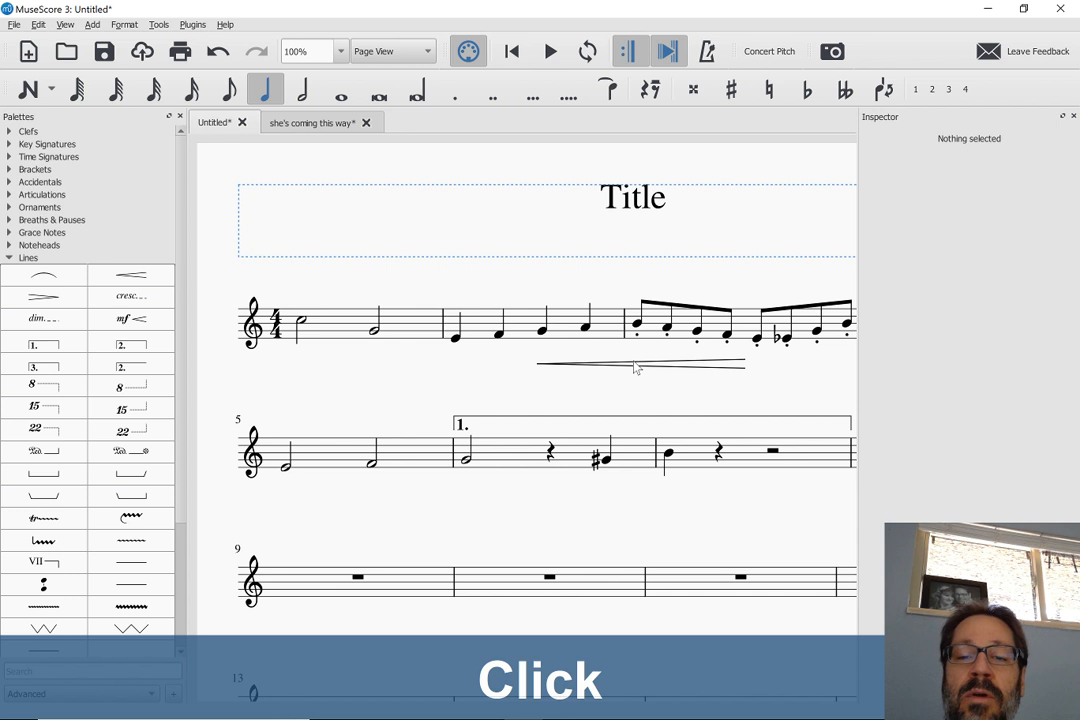
{"action": "key", "text": "Delete"}
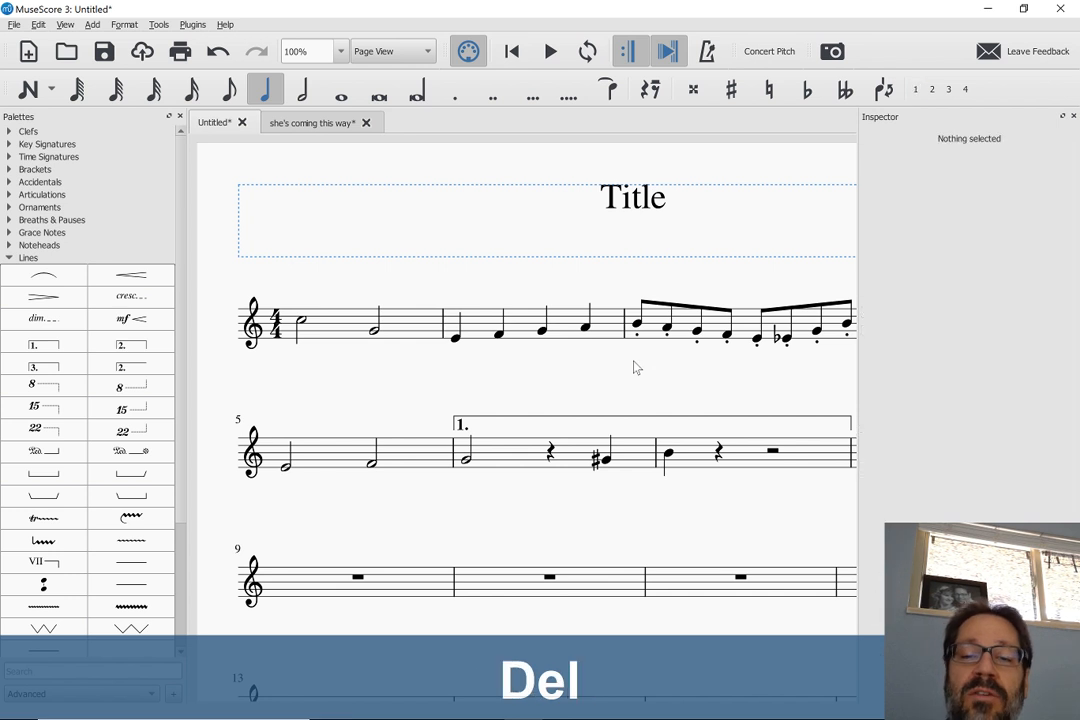
- Add the lyrics "a lit-tle boy" under the four quarter notes of measure 2, hyphenating "lit-tle"
{"action": "left_click", "coordinate": [457, 343]}
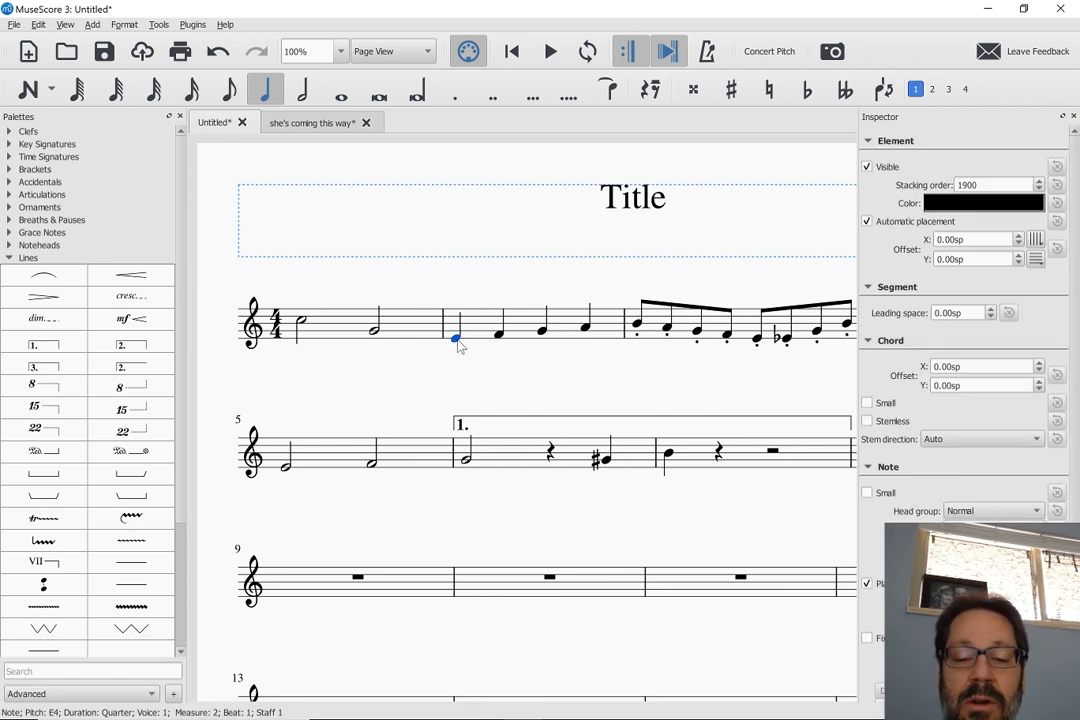
{"action": "key", "text": "ctrl+l"}
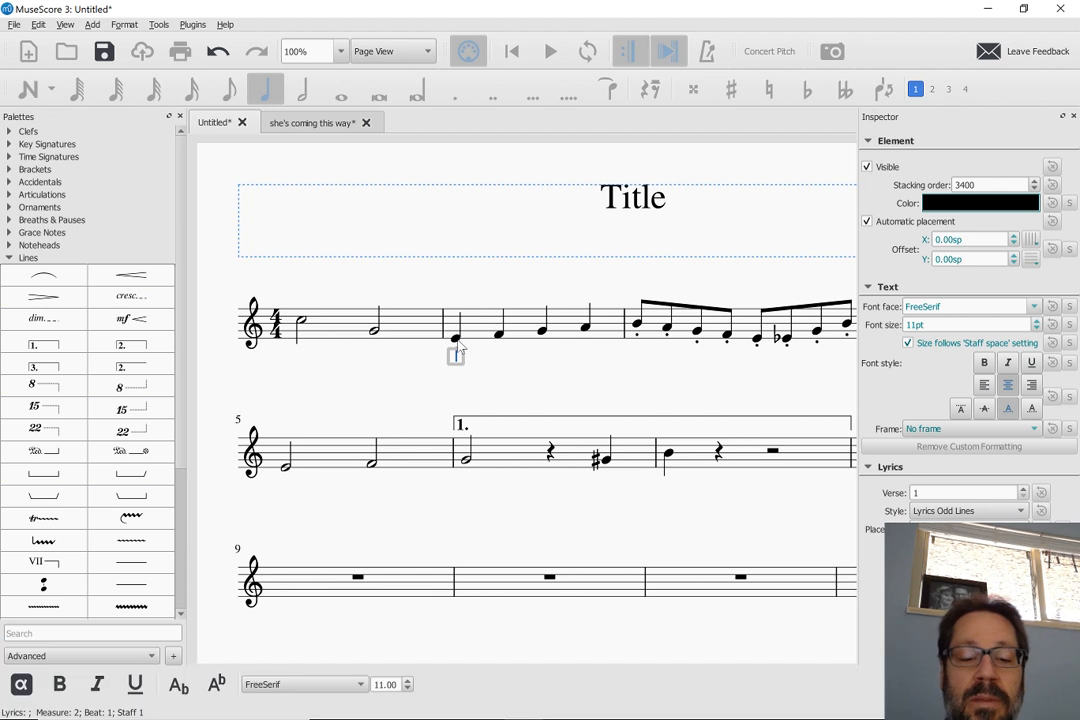
{"action": "type", "text": "a"}
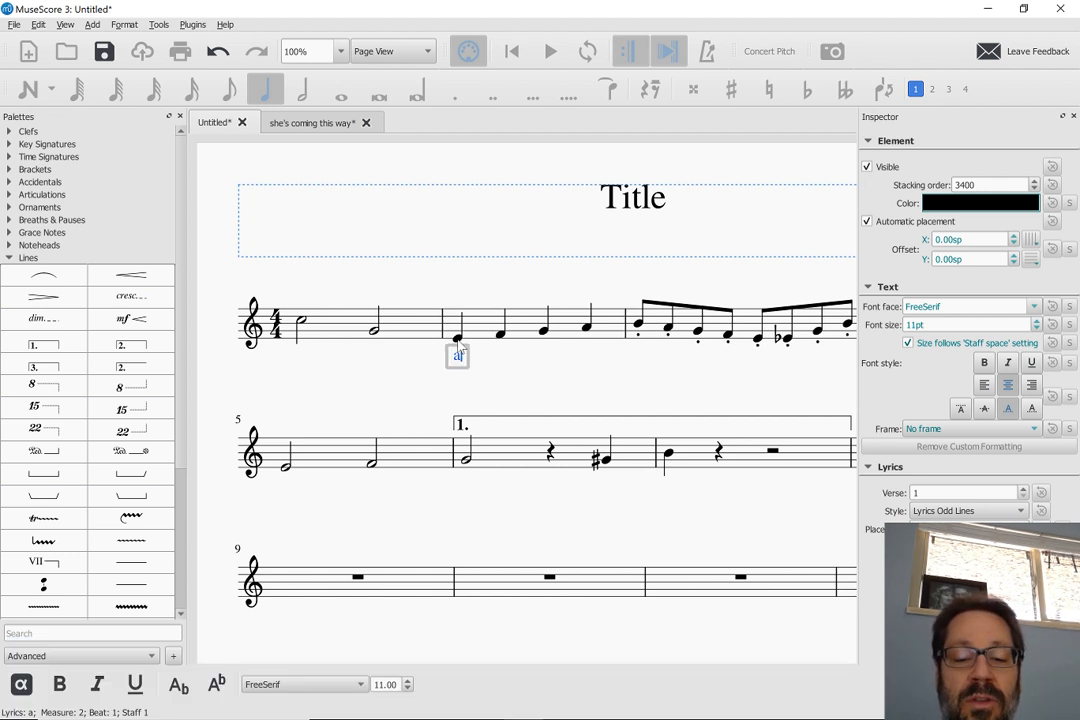
{"action": "key", "text": "space"}
{"action": "type", "text": "lit"}
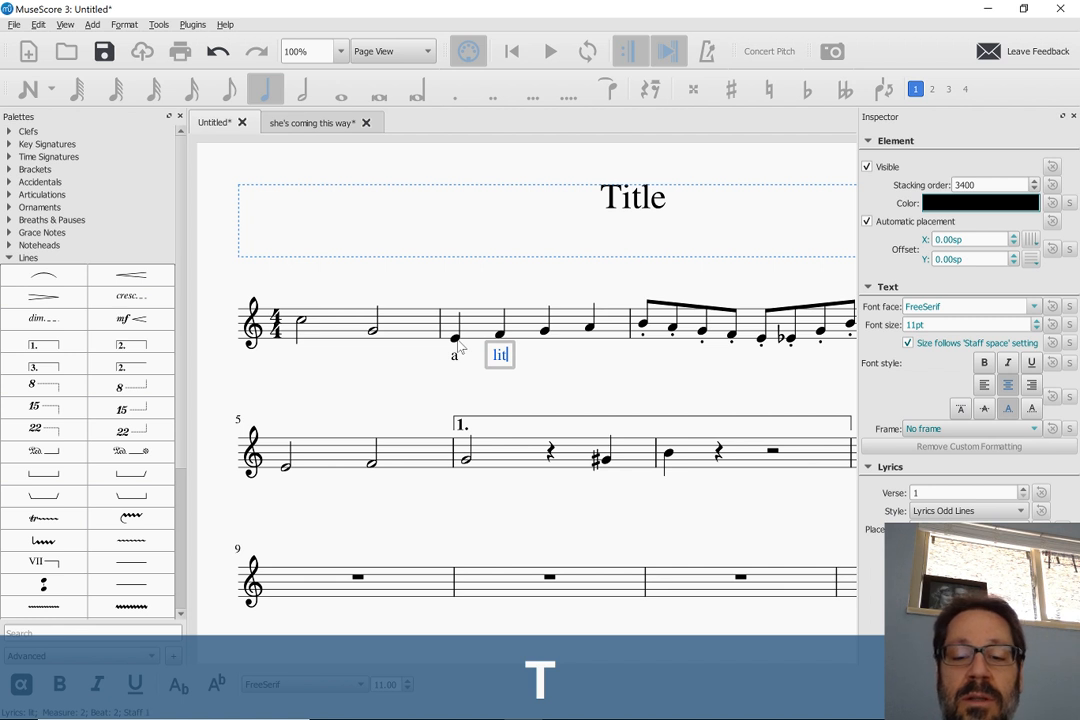
{"action": "key", "text": "minus"}
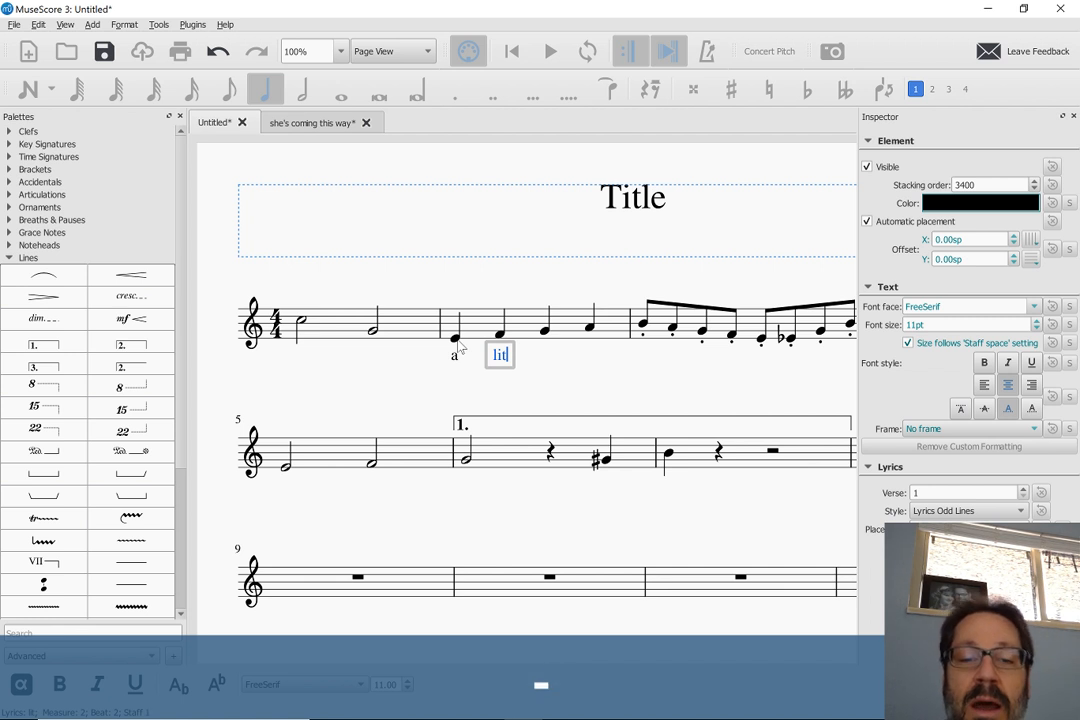
{"action": "type", "text": "tle"}
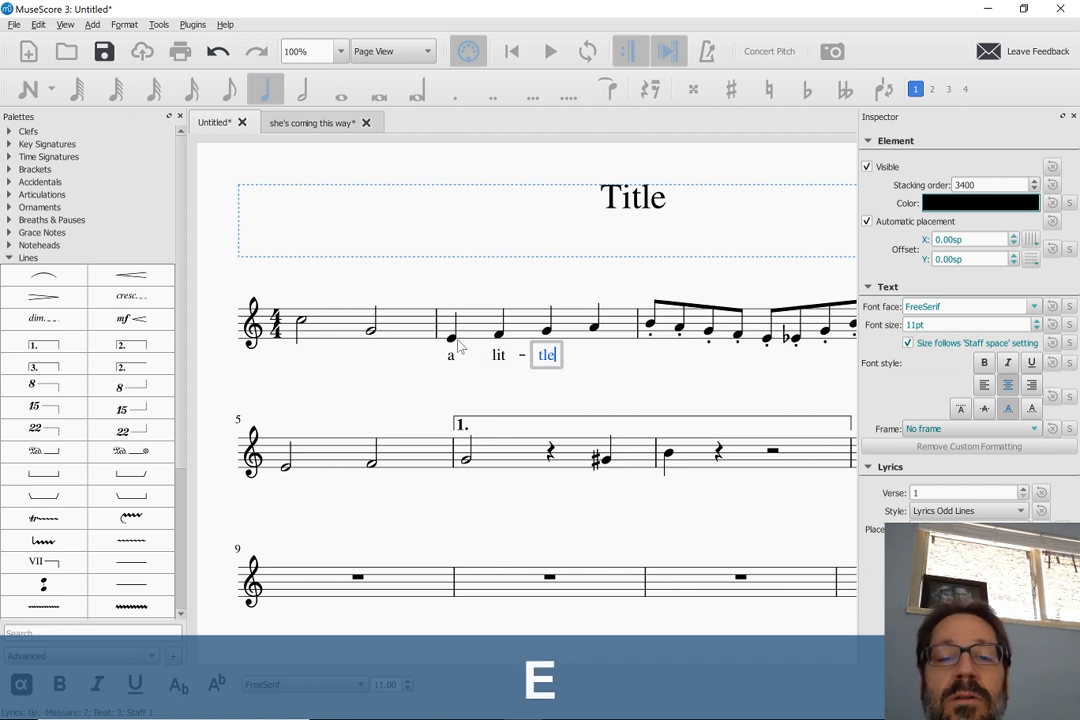
{"action": "key", "text": "space"}
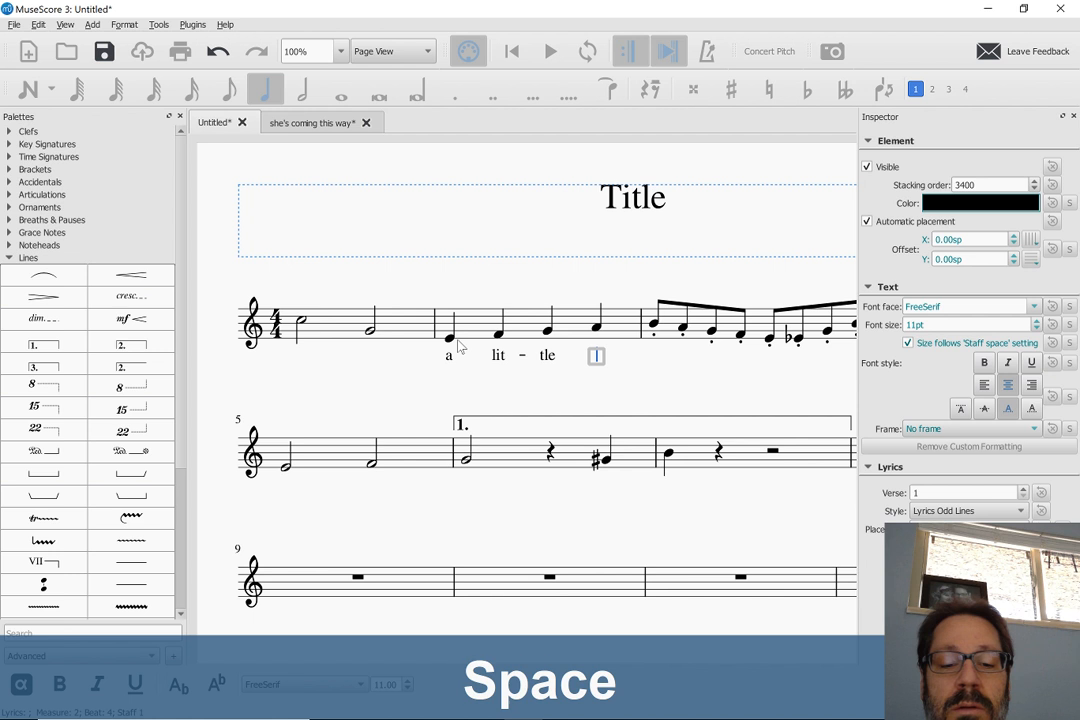
{"action": "type", "text": "boy"}
{"action": "key", "text": "space"}
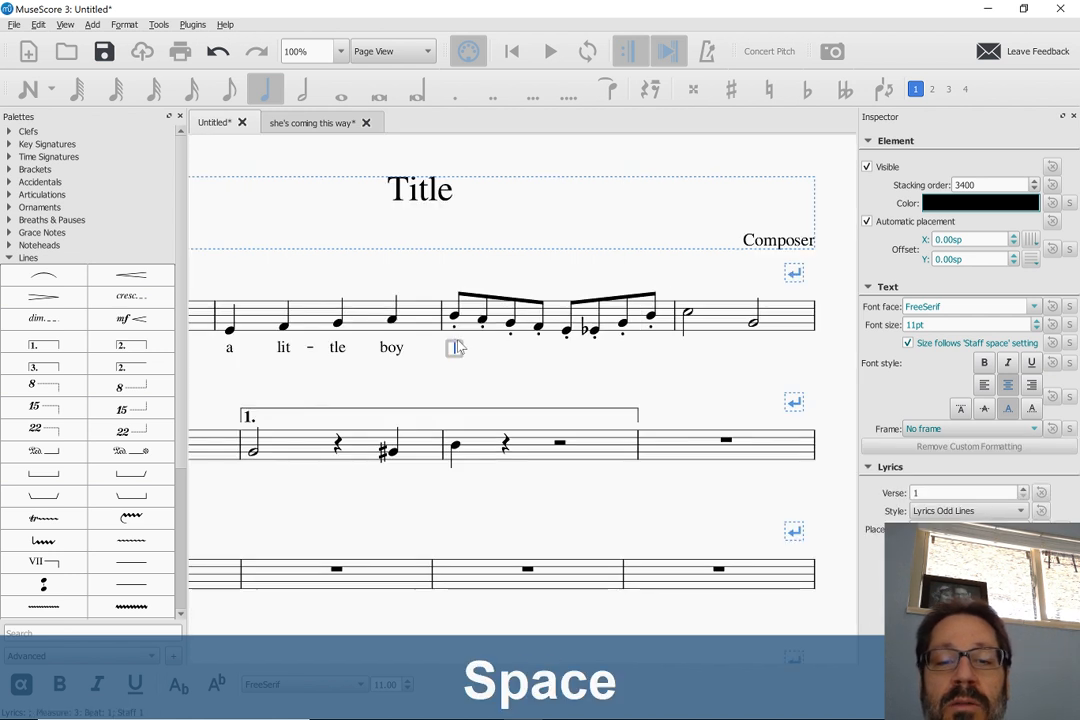
- Continue the lyrics with "a b c d" under the first four eighth notes of measure 3 and finish lyric entry
{"action": "type", "text": "a"}
{"action": "key", "text": "space"}
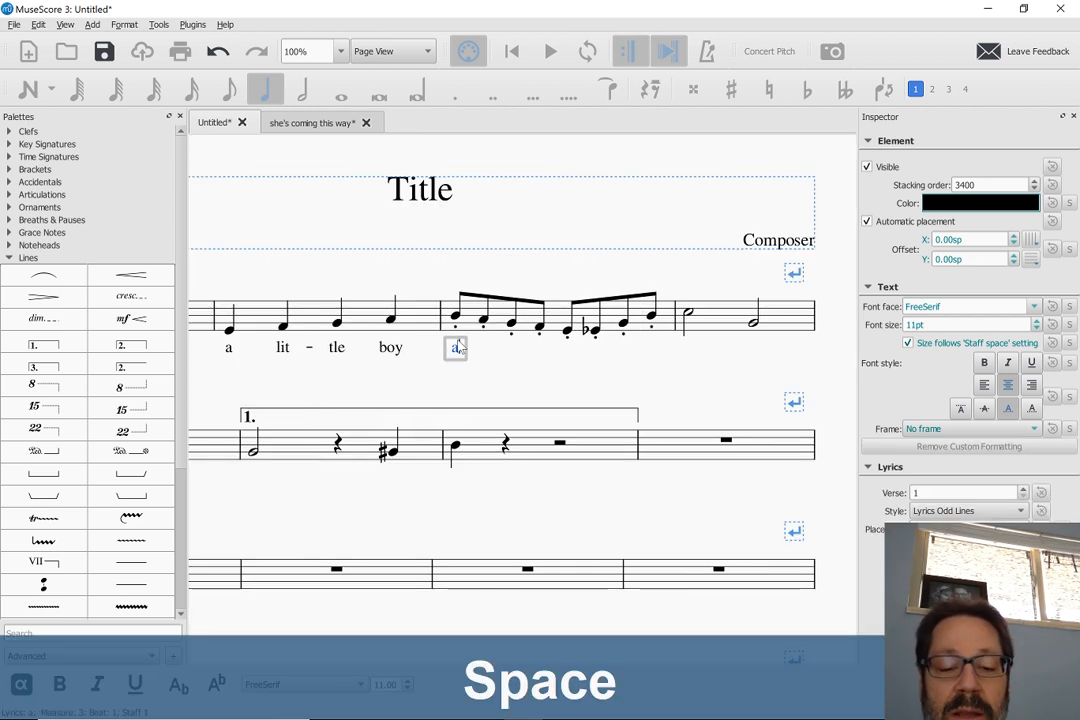
{"action": "type", "text": "b"}
{"action": "key", "text": "space"}
{"action": "type", "text": "c"}
{"action": "key", "text": "space"}
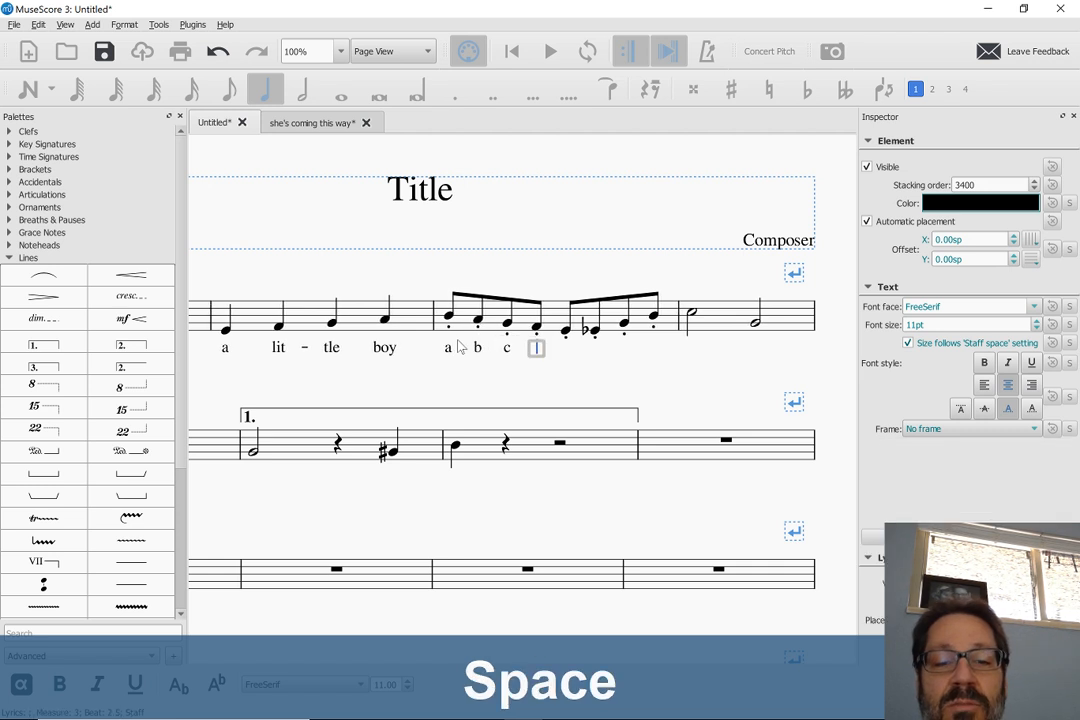
{"action": "type", "text": "d"}
{"action": "key", "text": "space"}
{"action": "key", "text": "Escape"}
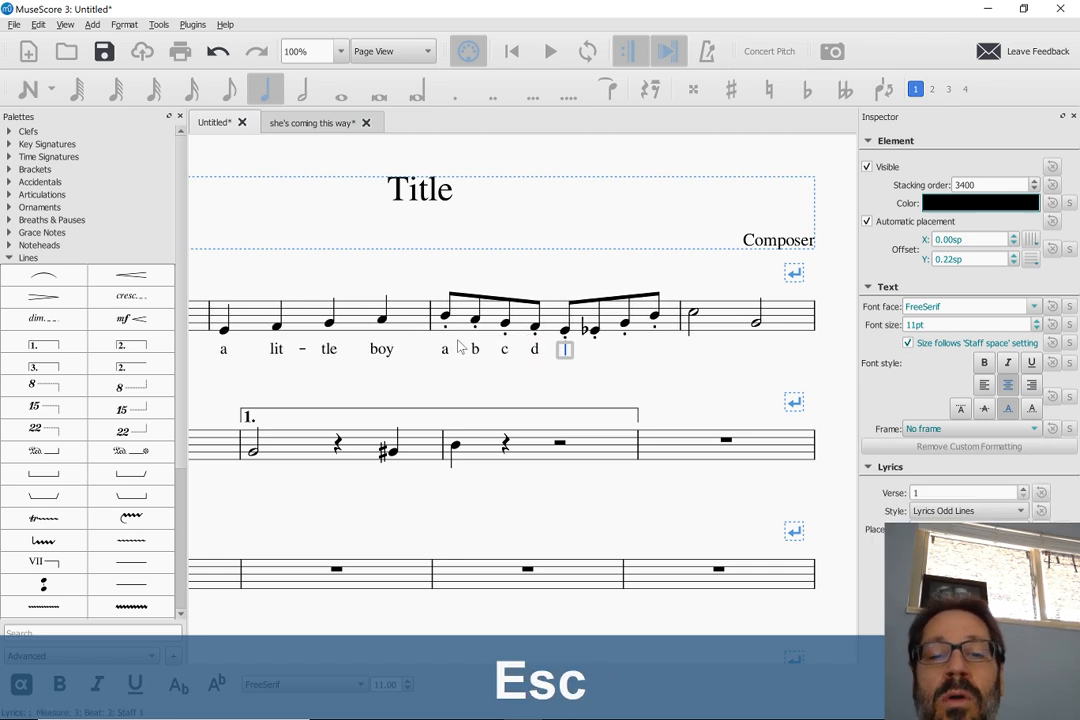
- Select all the lyrics in the score and delete them
{"action": "scroll", "coordinate": [460, 345], "scroll_direction": "left", "scroll_amount": 3}
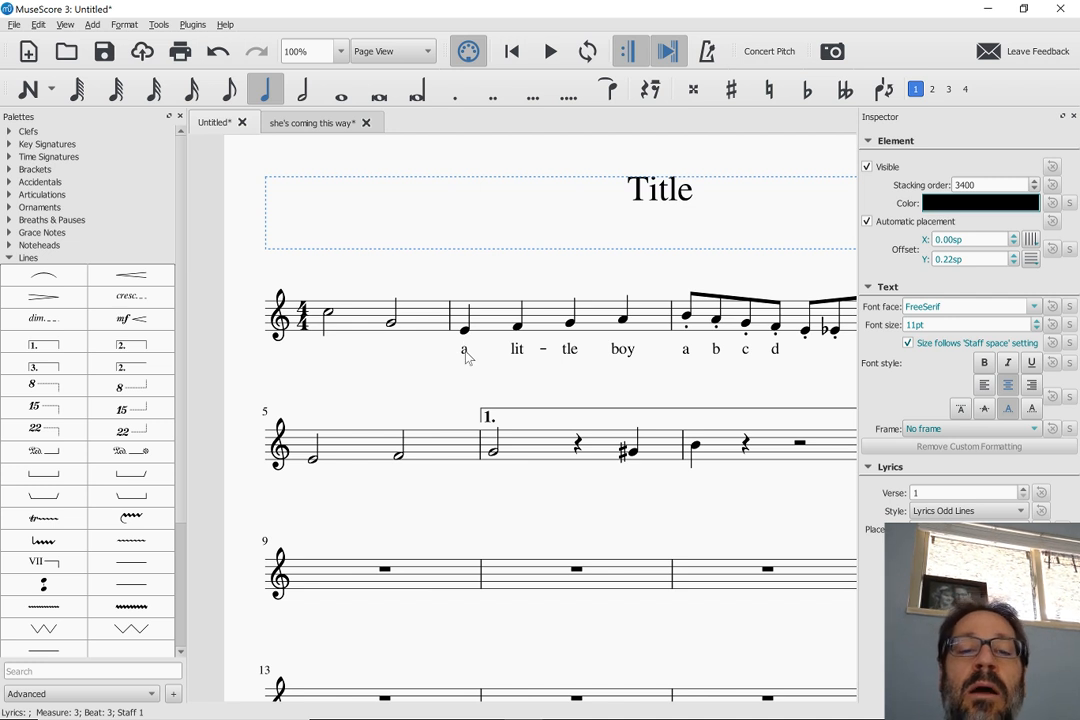
{"action": "right_click", "coordinate": [466, 354]}
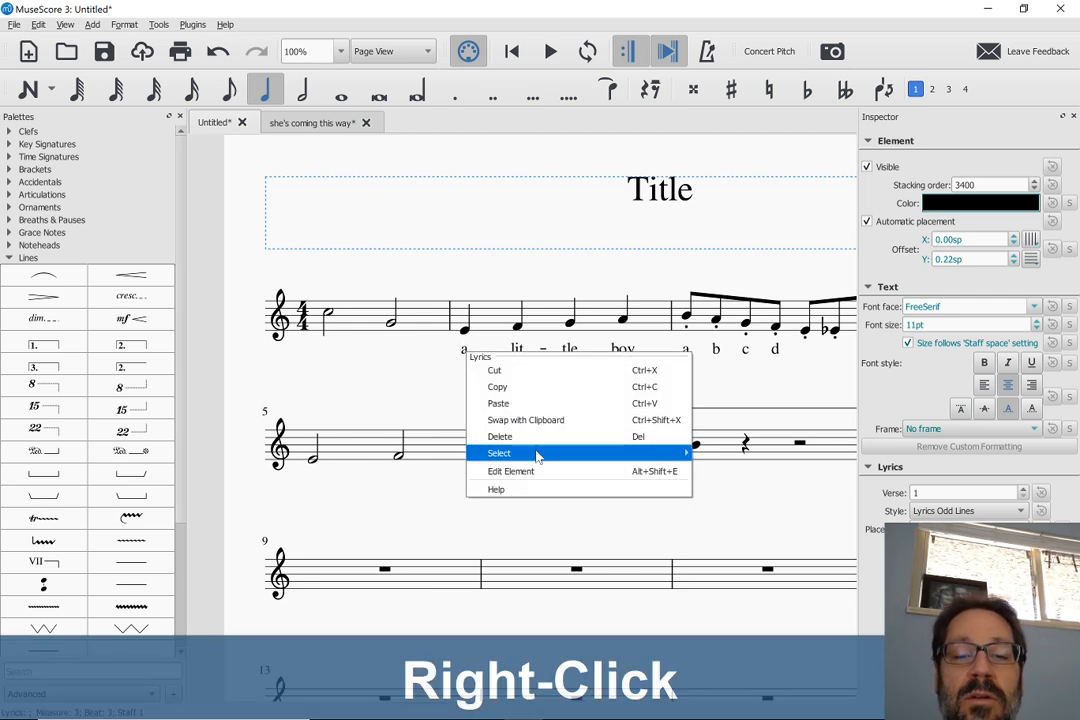
{"action": "mouse_move", "coordinate": [537, 453]}
{"action": "left_click", "coordinate": [724, 457]}
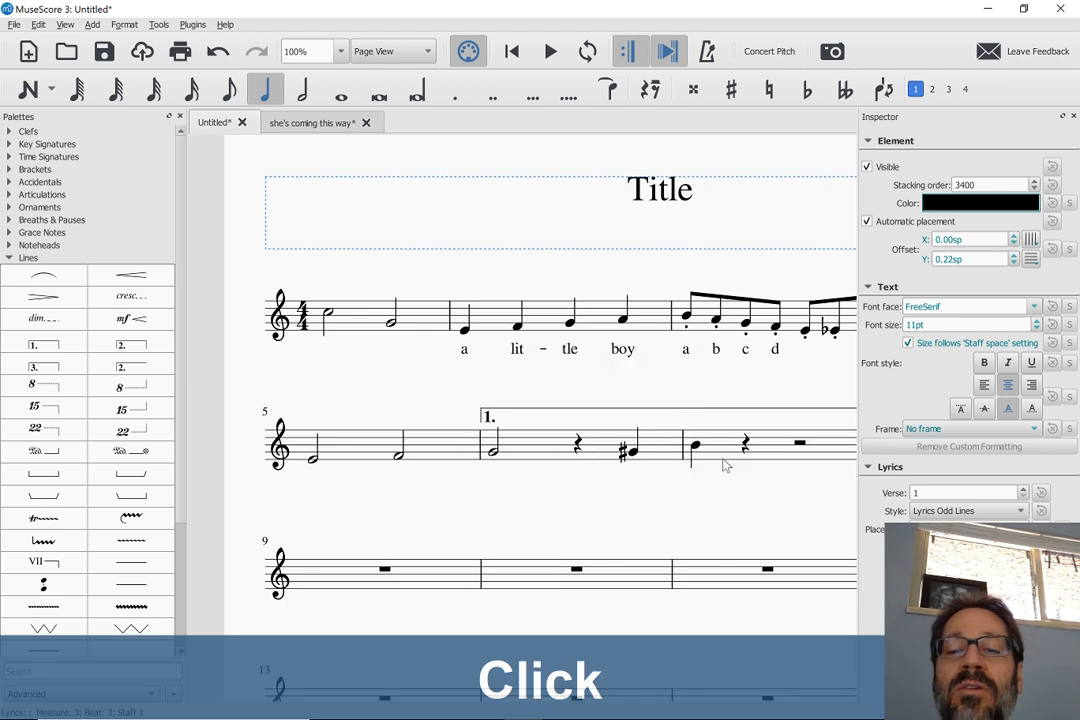
{"action": "key", "text": "Delete"}
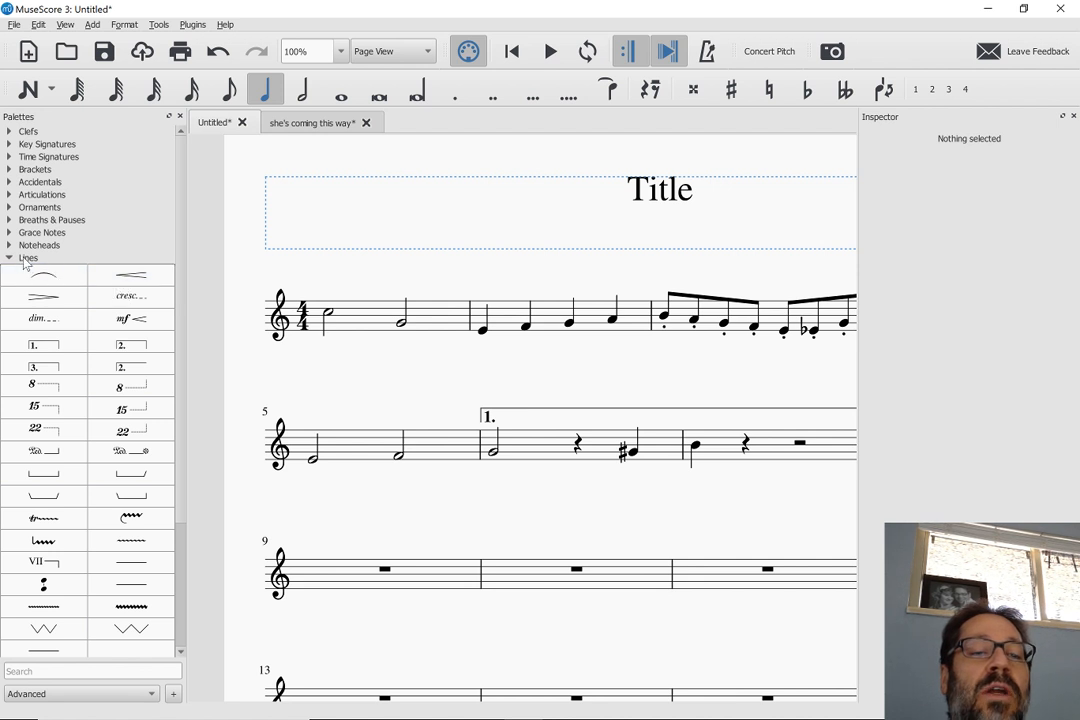
- Collapse the Lines palette and expand the Fingering palette
{"action": "left_click", "coordinate": [27, 260]}
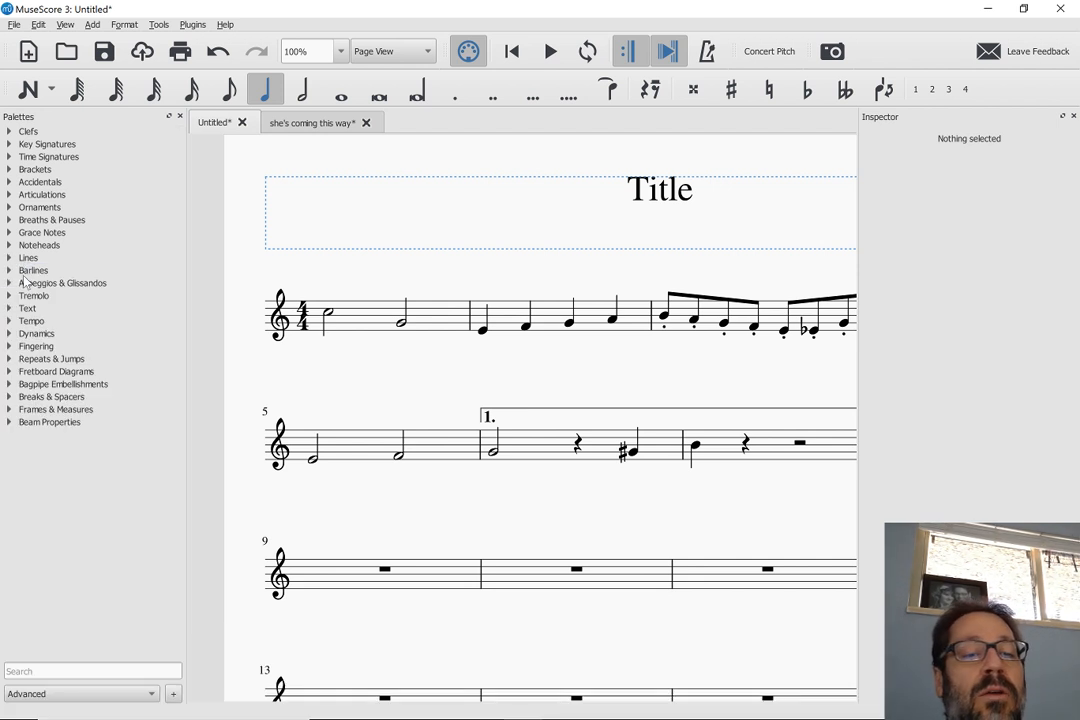
{"action": "left_click", "coordinate": [29, 347]}
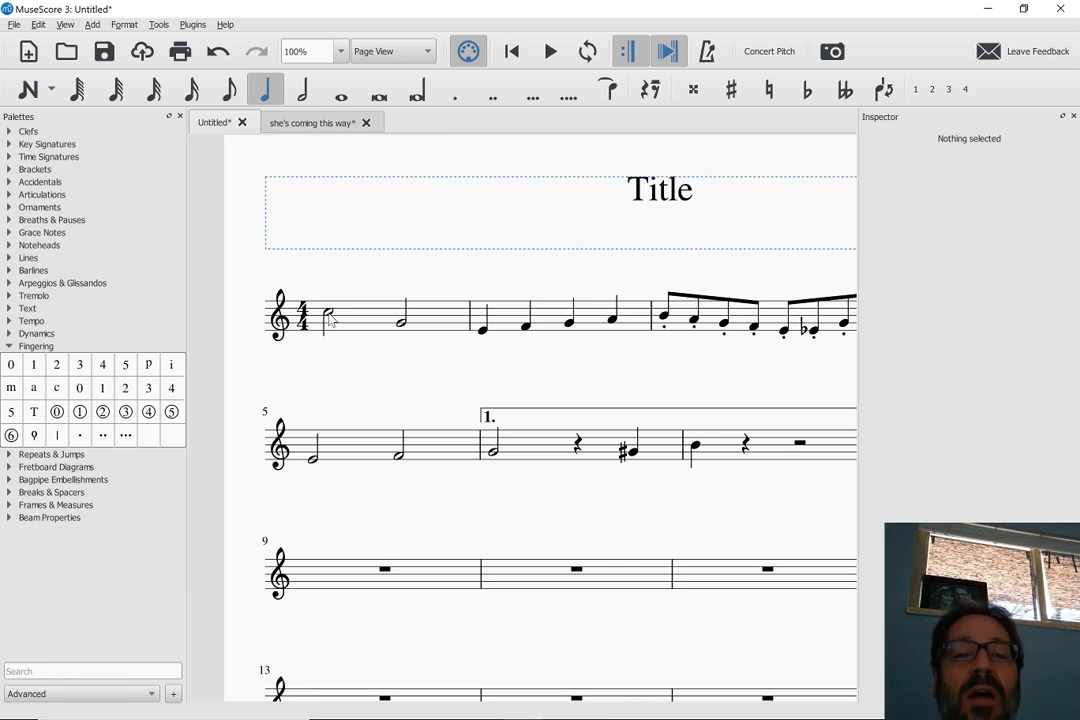
- Look up the keyboard shortcut for adding fingering by searching the shortcut preferences for "fing", and close the preferences without changes
{"action": "left_click", "coordinate": [40, 25]}
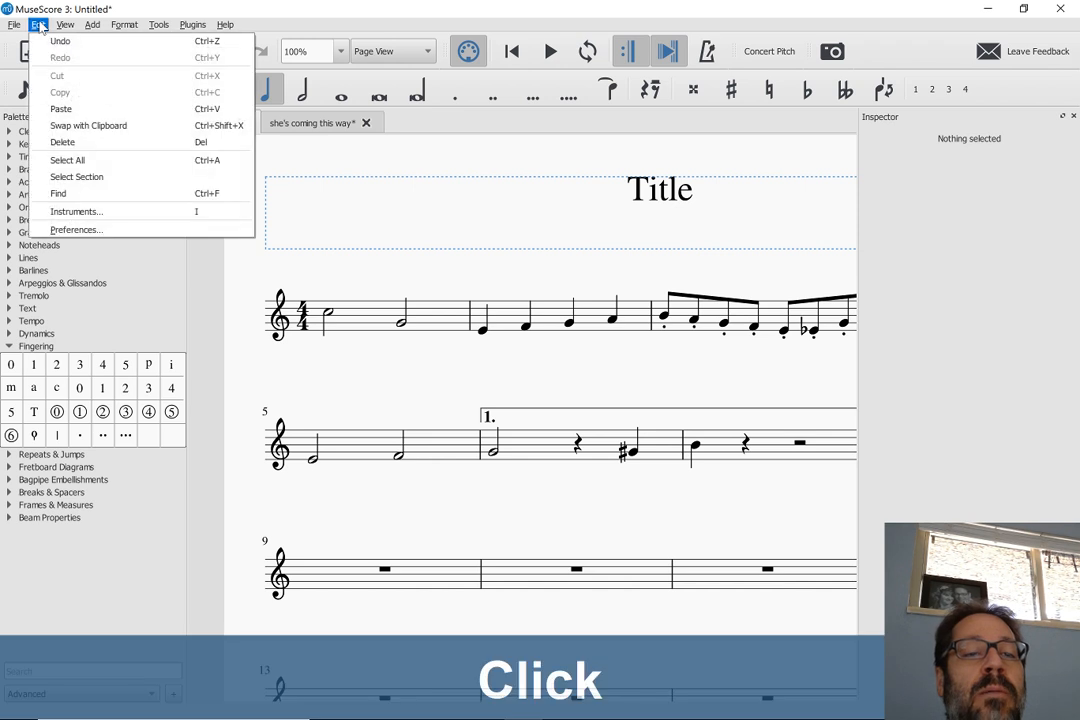
{"action": "left_click", "coordinate": [98, 232]}
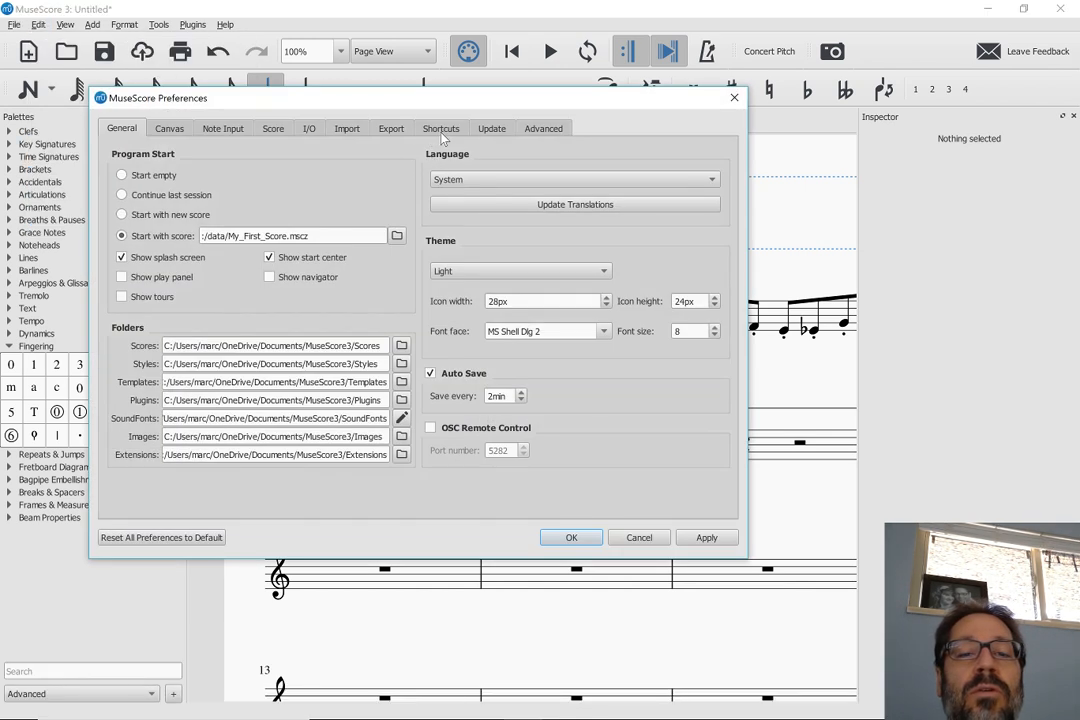
{"action": "left_click", "coordinate": [442, 132]}
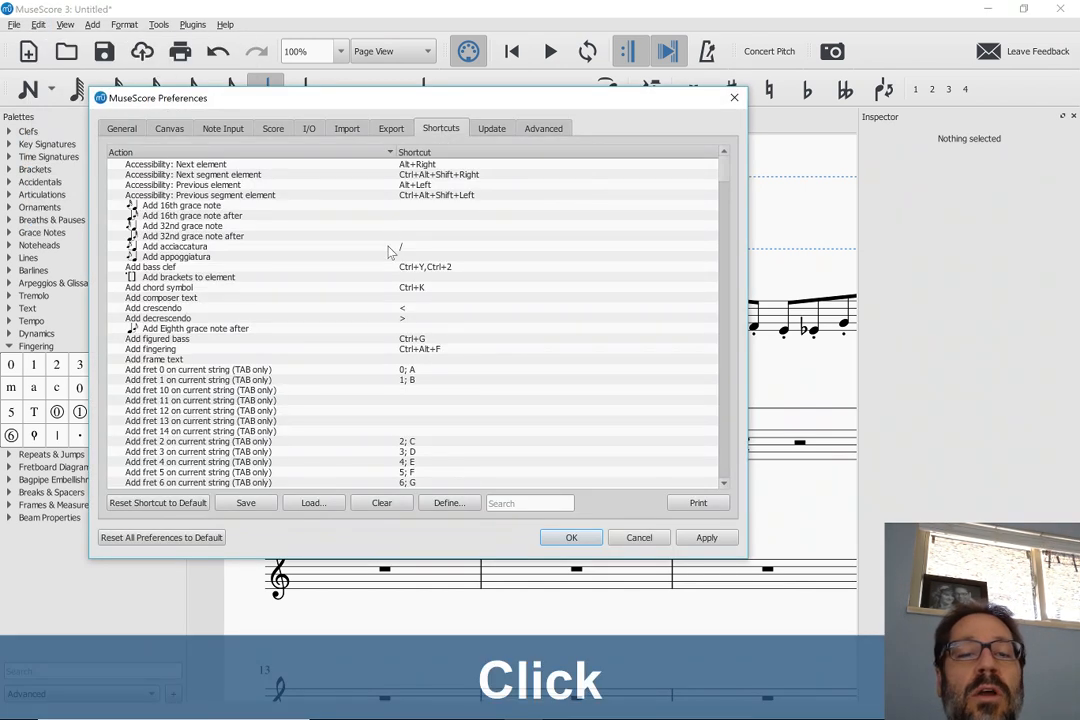
{"action": "scroll", "coordinate": [400, 308], "scroll_direction": "down", "scroll_amount": 15}
{"action": "scroll", "coordinate": [405, 308], "scroll_direction": "down", "scroll_amount": 5}
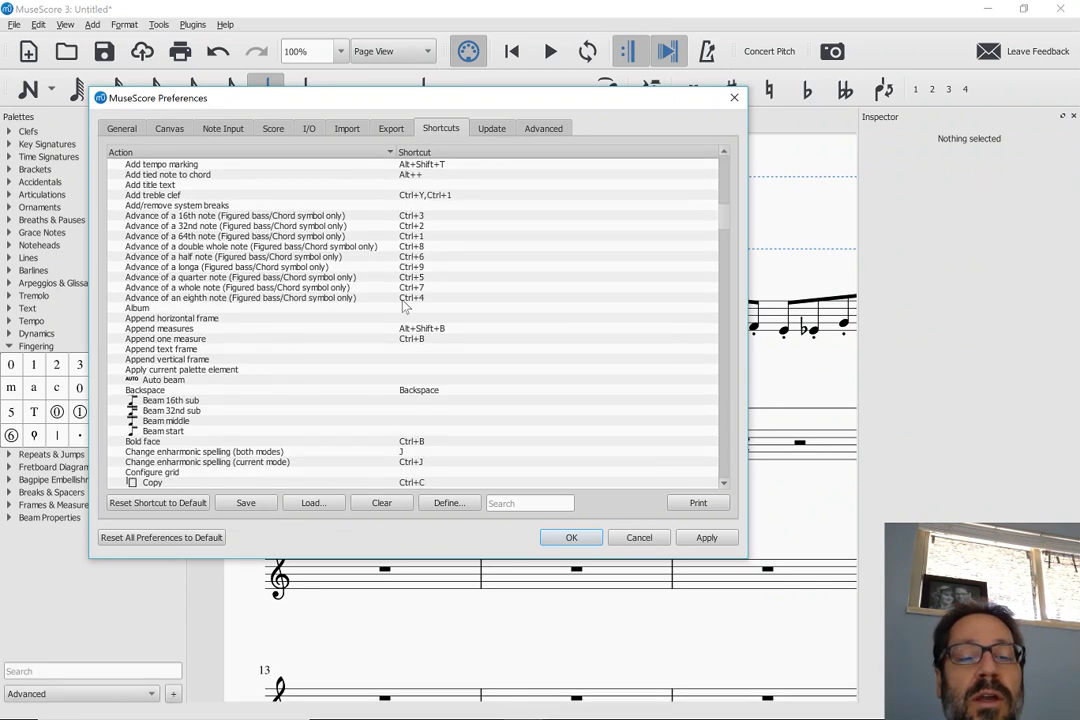
{"action": "left_click", "coordinate": [528, 503]}
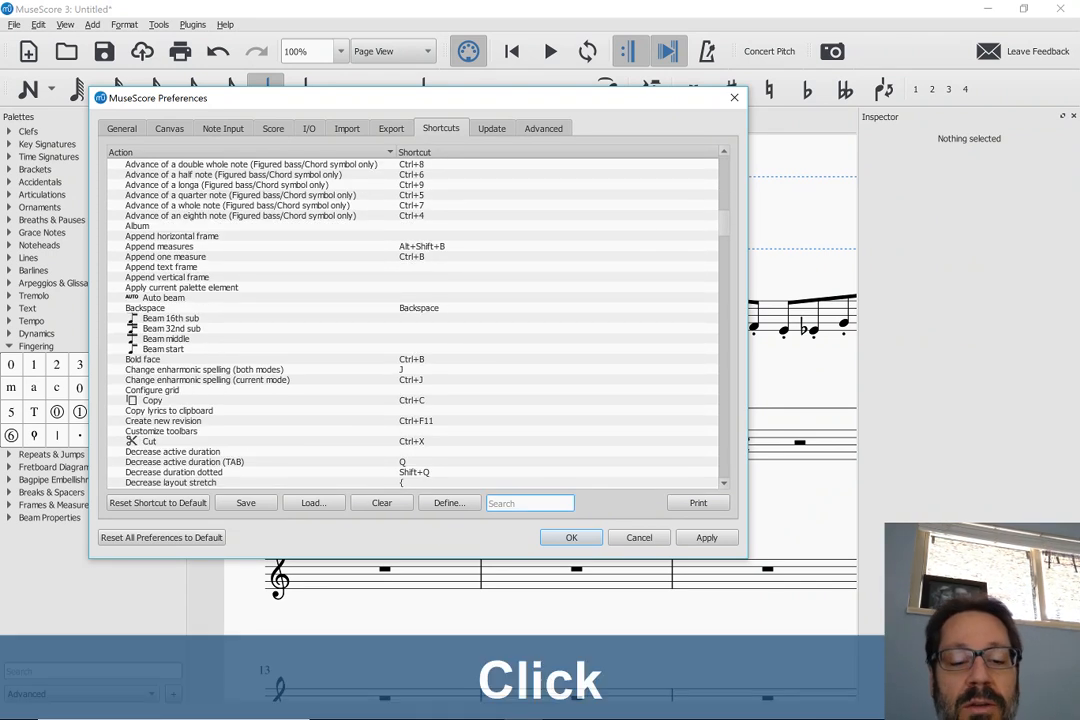
{"action": "type", "text": "fing"}
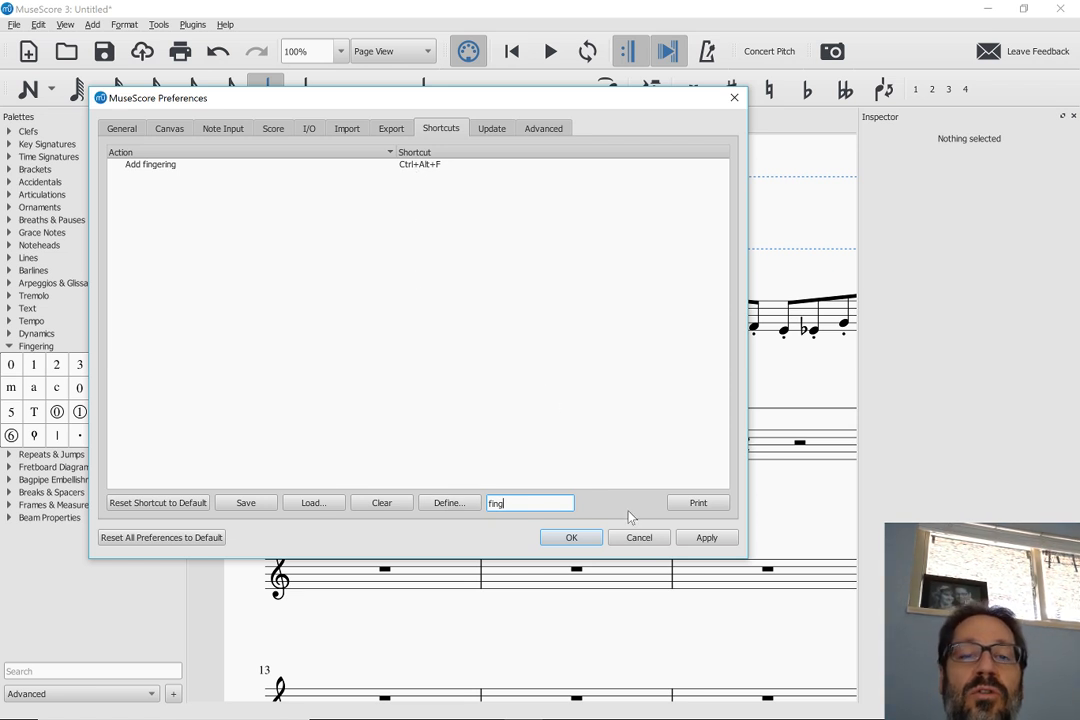
{"action": "left_click", "coordinate": [663, 541]}
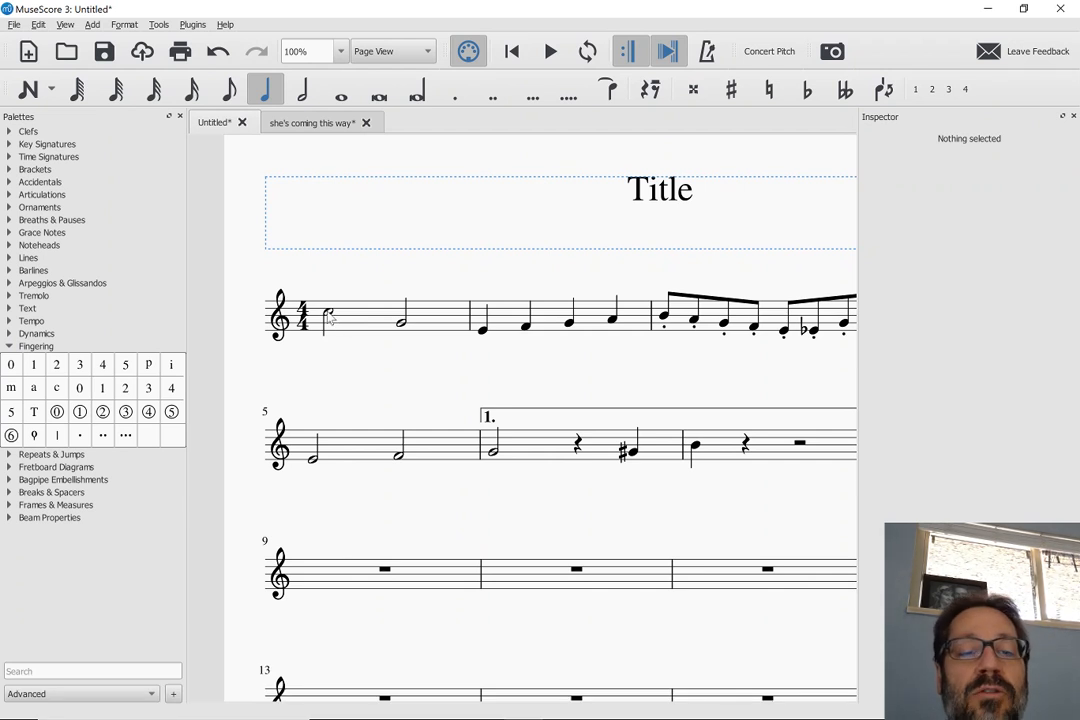
- Start fingering entry on the first note of measure 1 and give its two half notes fingerings 2 and 1
{"action": "left_click", "coordinate": [331, 318]}
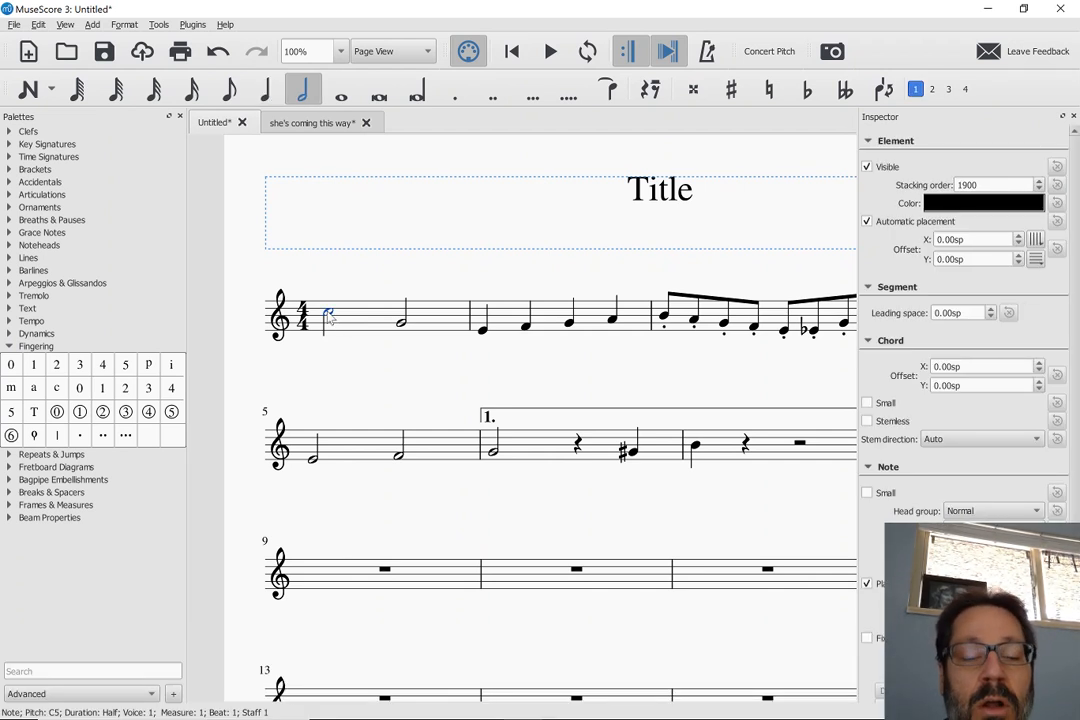
{"action": "key", "text": "ctrl+alt+f"}
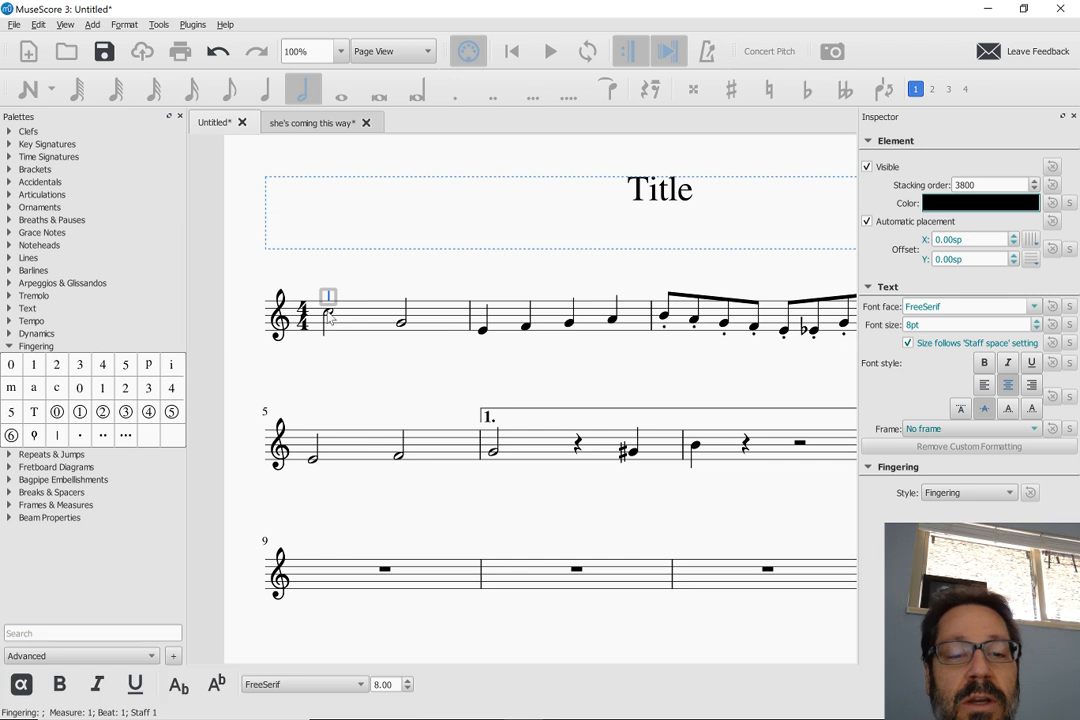
{"action": "type", "text": "2"}
{"action": "key", "text": "space"}
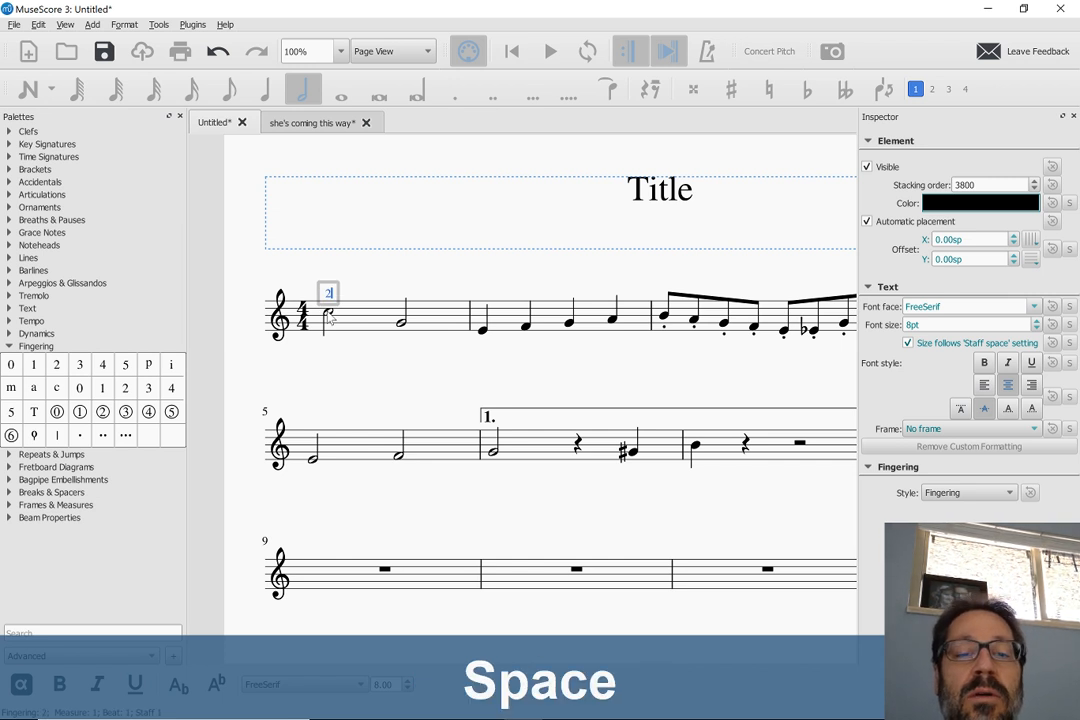
{"action": "type", "text": "1"}
{"action": "key", "text": "space"}
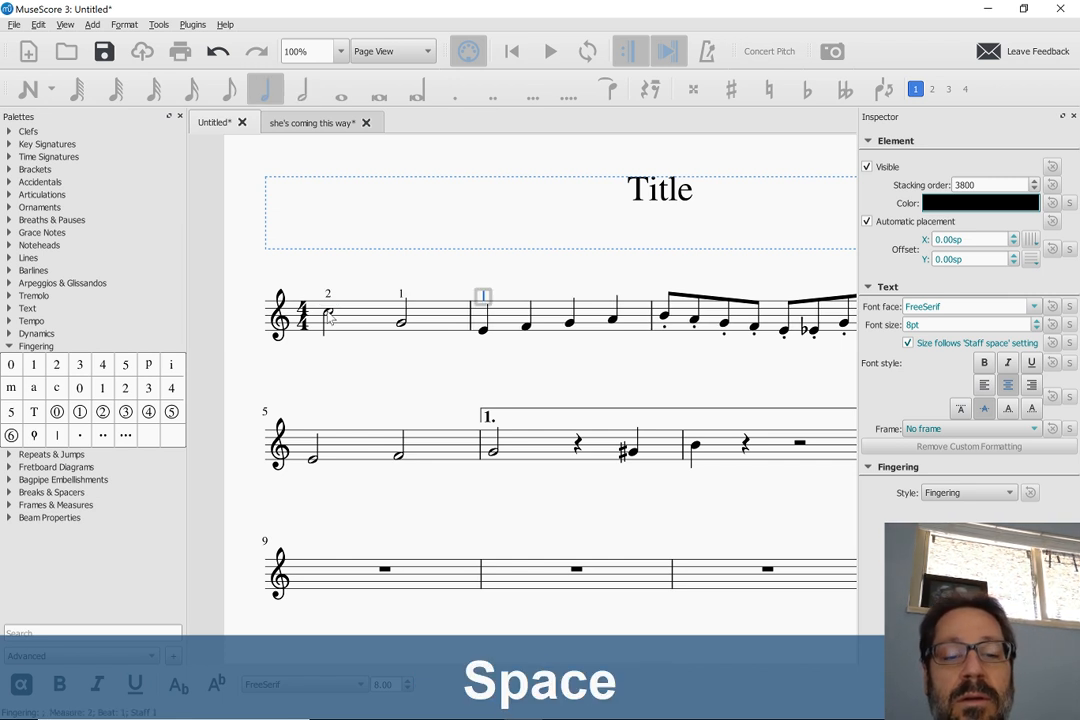
- Give the four quarter notes of measure 2 fingerings 4, 3, 2 and 5, and finish fingering entry
{"action": "type", "text": "4"}
{"action": "key", "text": "space"}
{"action": "type", "text": "3"}
{"action": "key", "text": "space"}
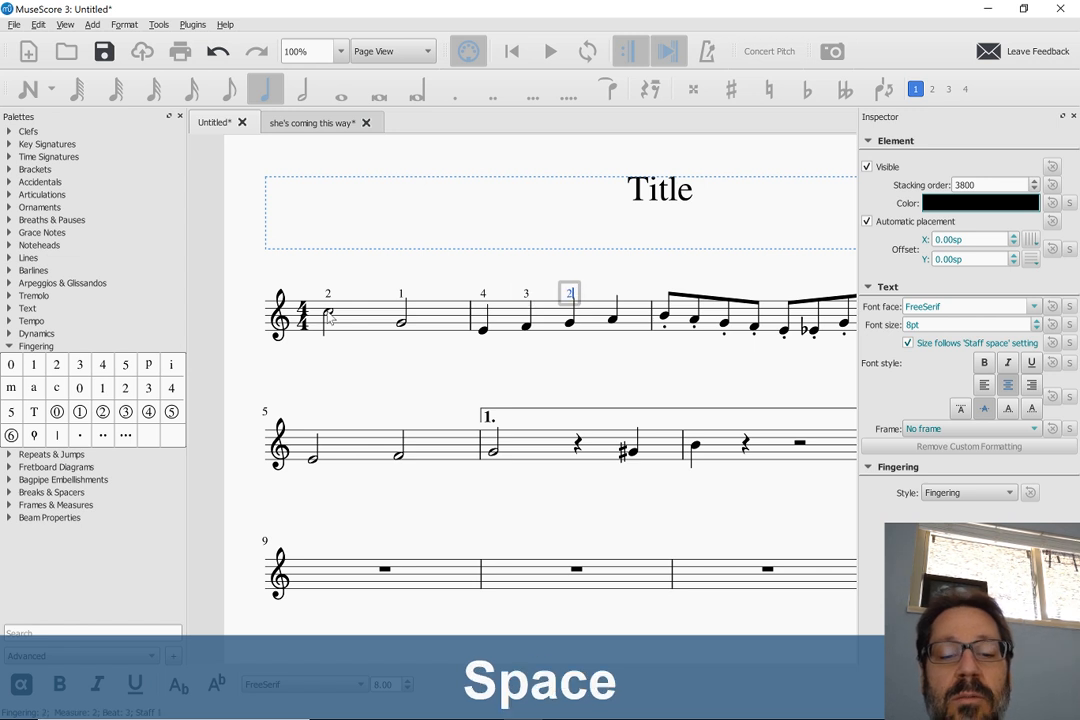
{"action": "type", "text": "2"}
{"action": "key", "text": "space"}
{"action": "type", "text": "5"}
{"action": "key", "text": "space"}
{"action": "key", "text": "Escape"}
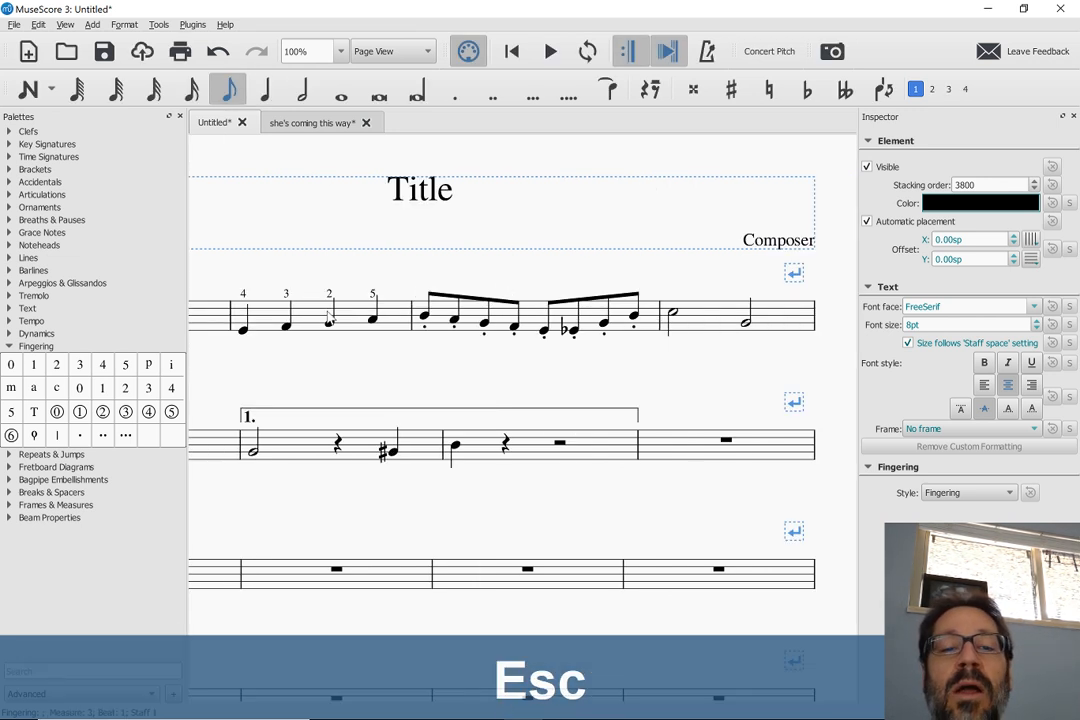
- Add a G above the first note of measure 2 to form a chord, and give the added note fingering 5
{"action": "scroll", "coordinate": [330, 317], "scroll_direction": "left", "scroll_amount": 5}
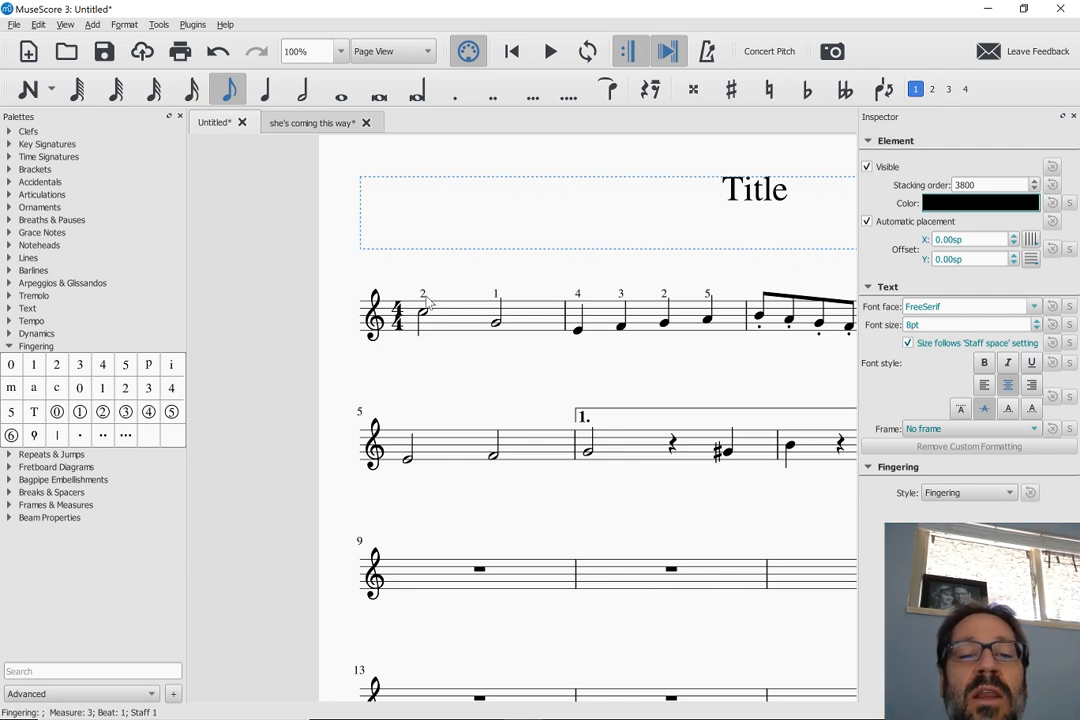
{"action": "left_click", "coordinate": [760, 320]}
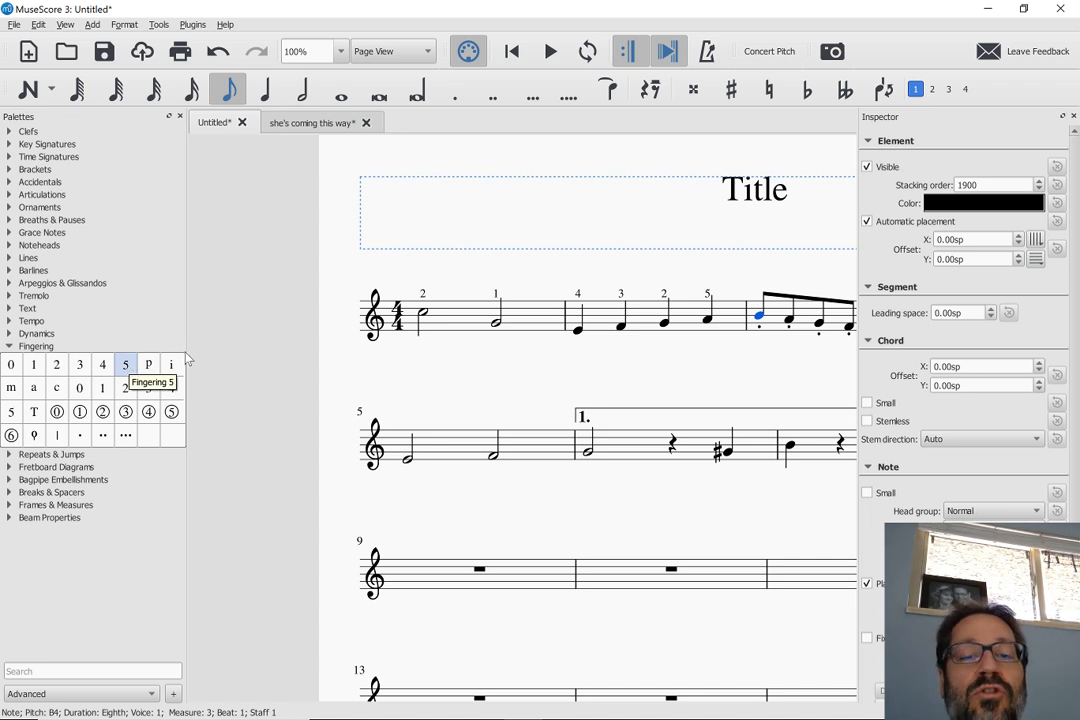
{"action": "left_click", "coordinate": [580, 336]}
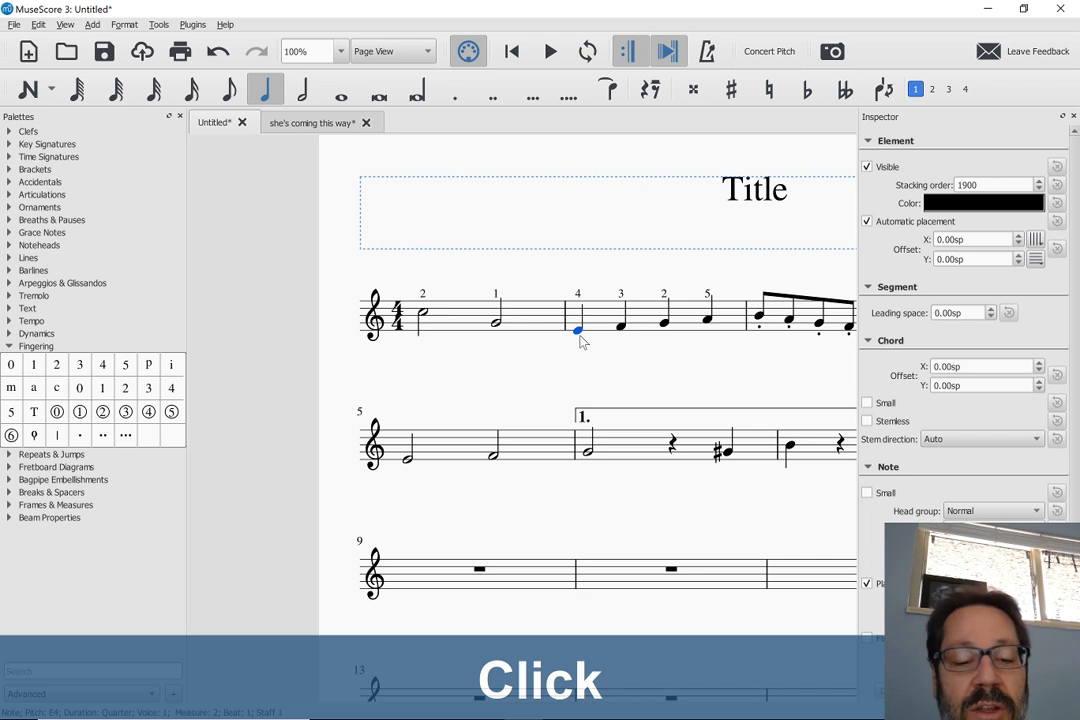
{"action": "key", "text": "shift+g"}
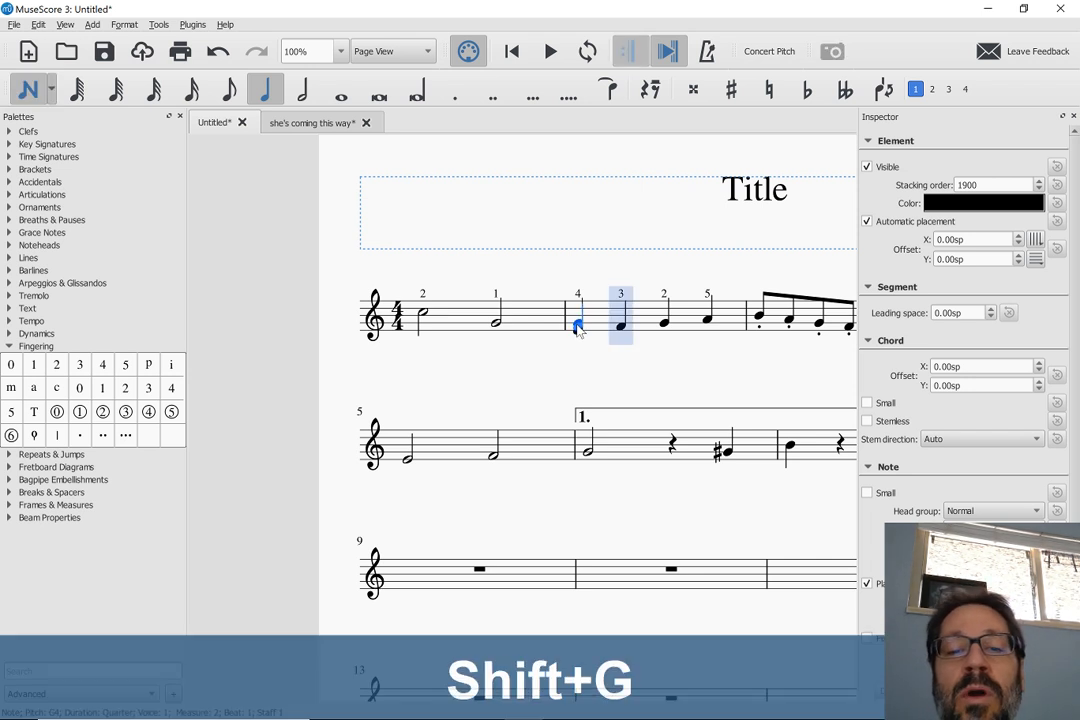
{"action": "key", "text": "Escape"}
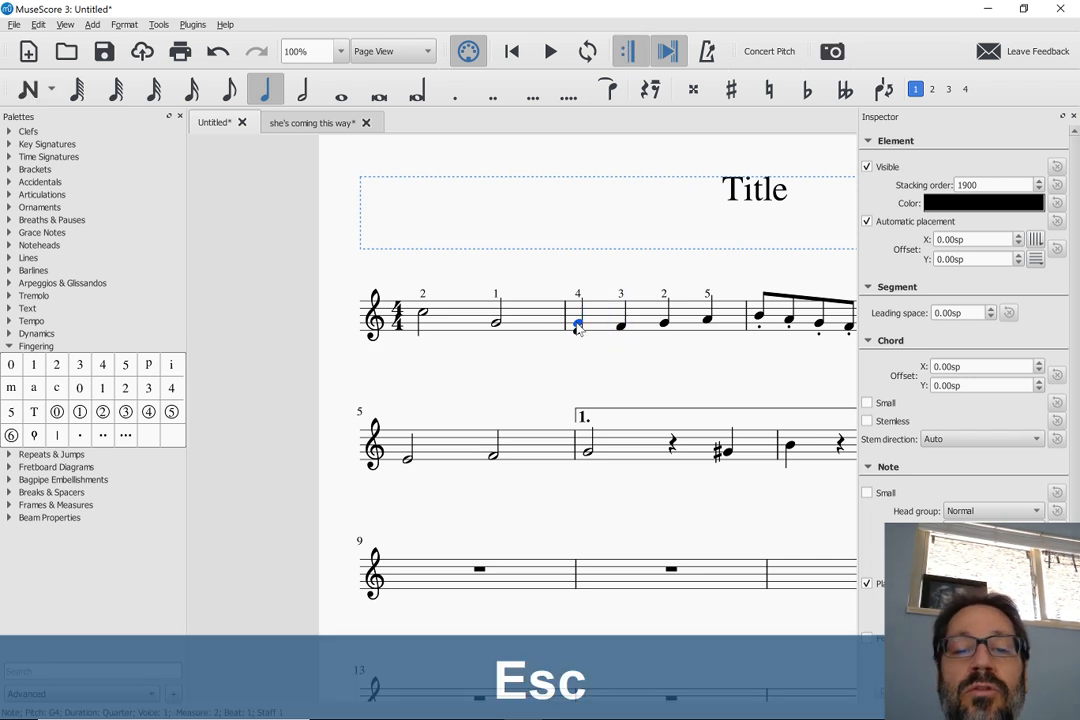
{"action": "double_click", "coordinate": [127, 370]}
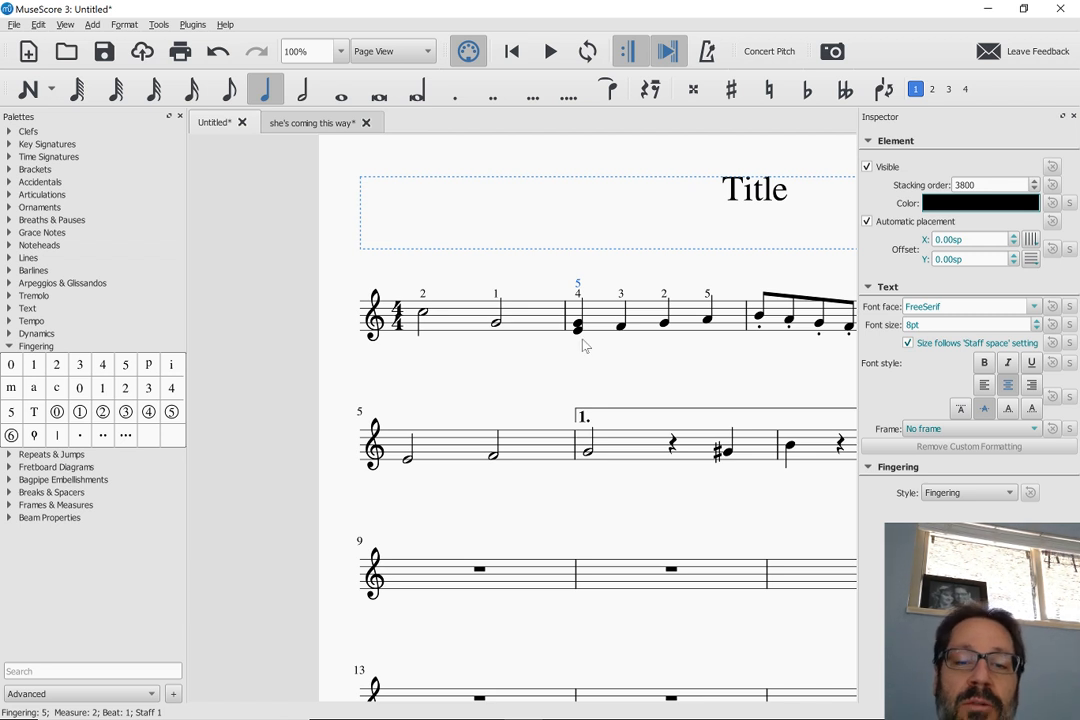
- Give the first four eighth notes of measure 3 LH guitar fingerings 1, 2, 3 and 4, and finish fingering entry
{"action": "left_click", "coordinate": [760, 318]}
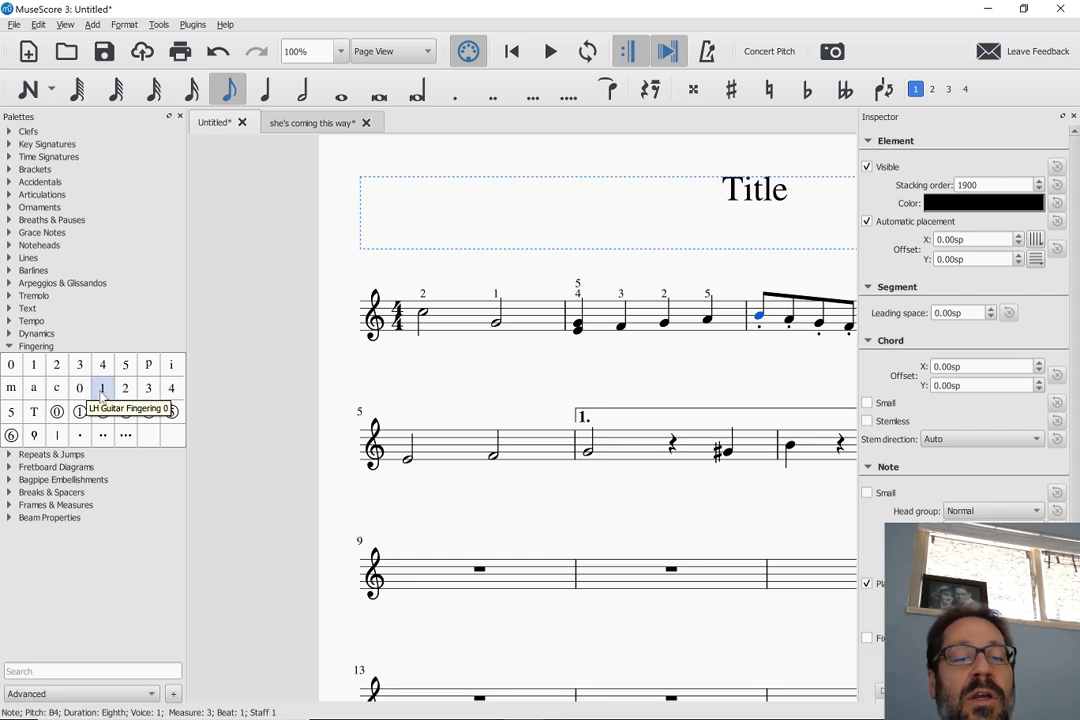
{"action": "double_click", "coordinate": [102, 392]}
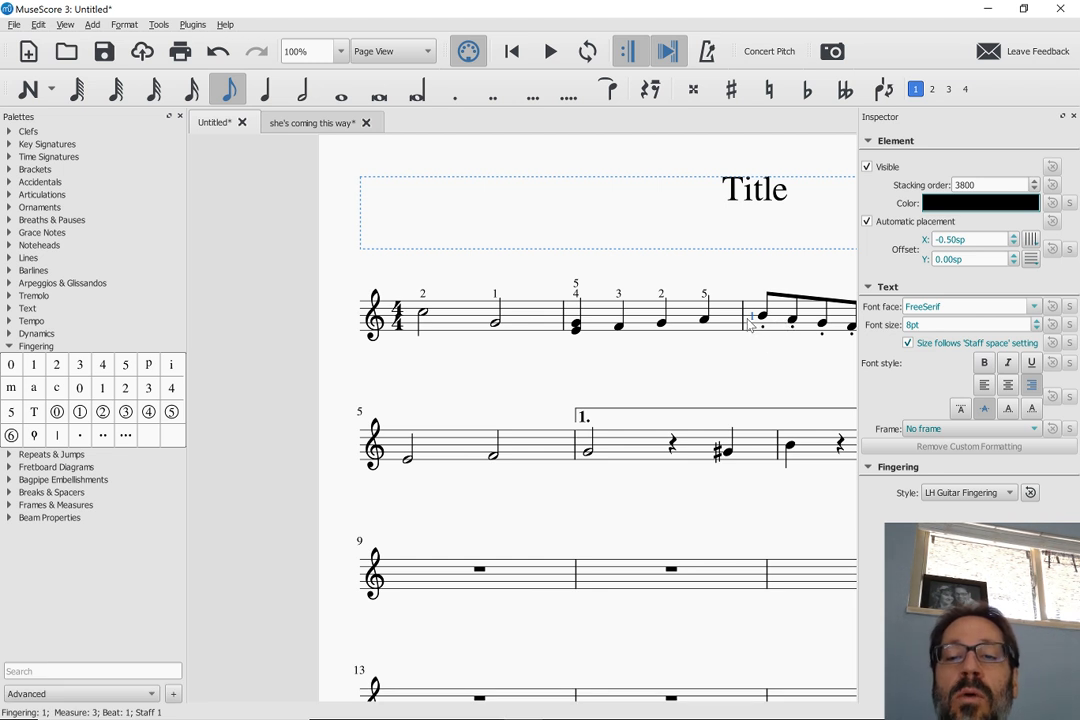
{"action": "double_click", "coordinate": [753, 320]}
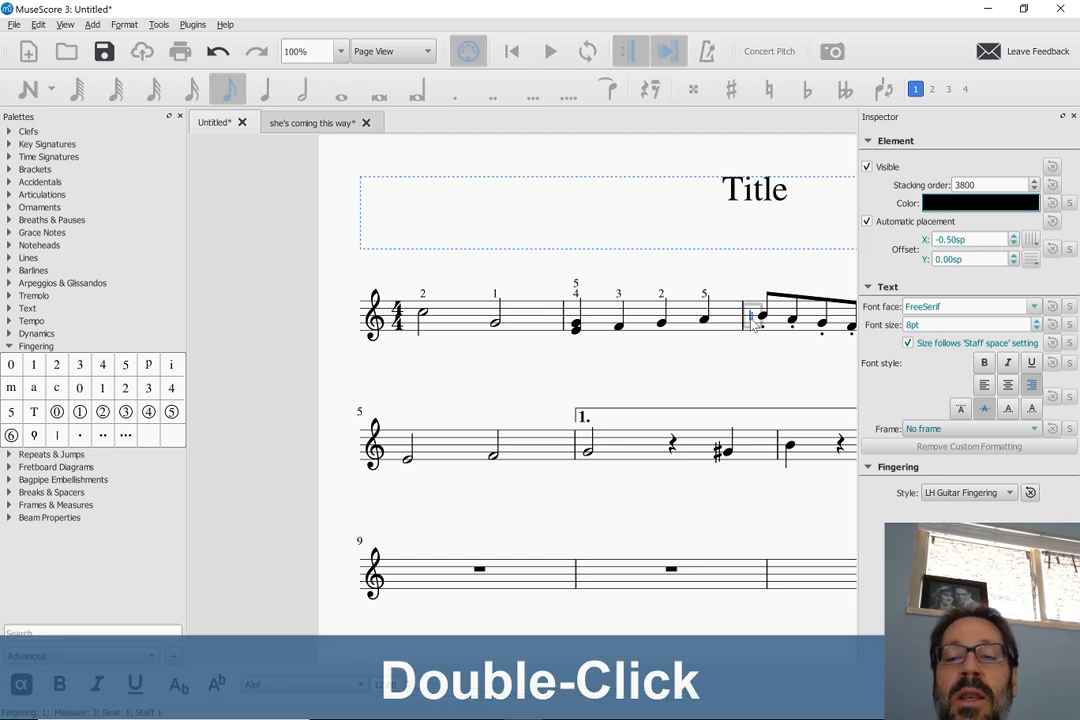
{"action": "key", "text": "space"}
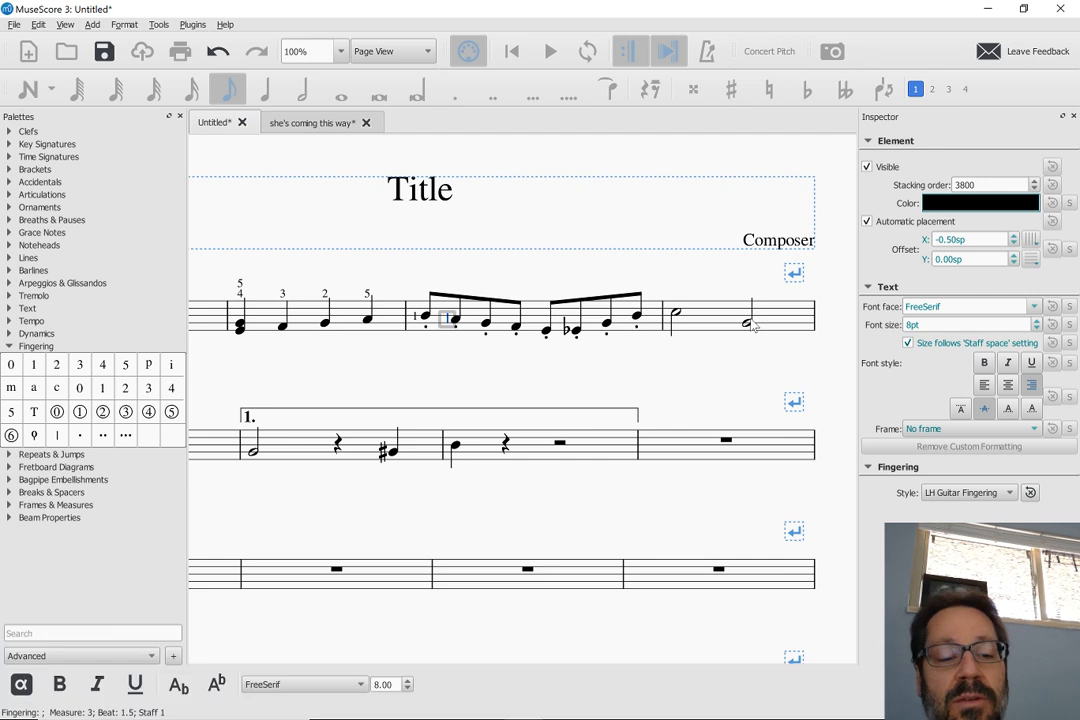
{"action": "key", "text": "space"}
{"action": "type", "text": "3"}
{"action": "key", "text": "space"}
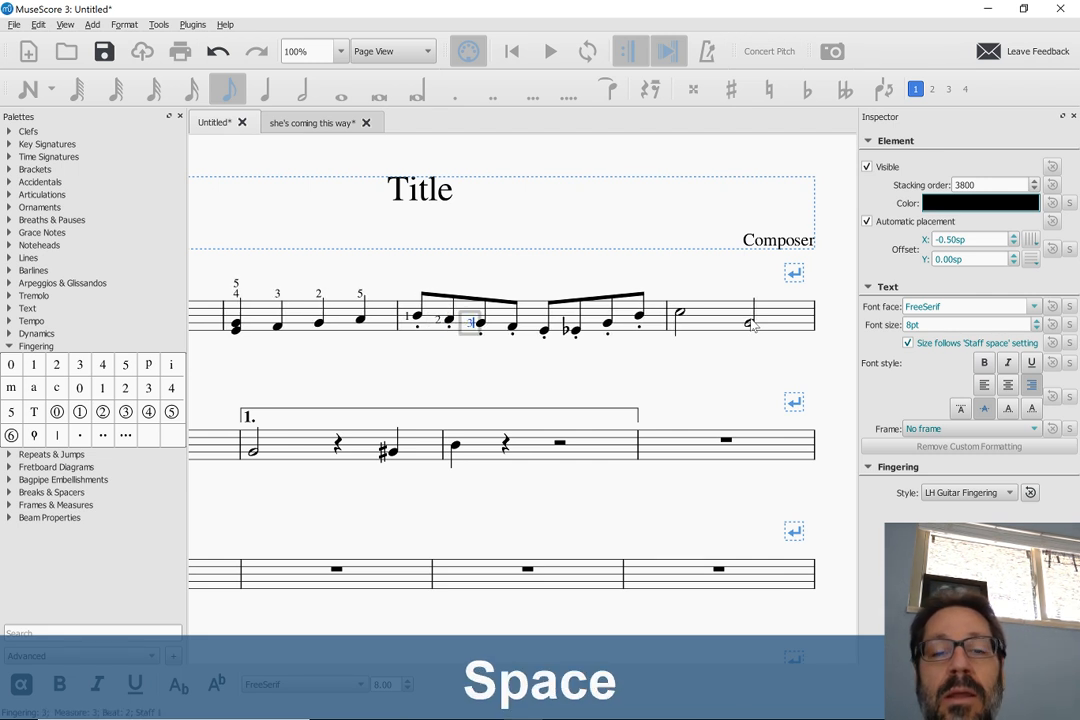
{"action": "type", "text": "4"}
{"action": "key", "text": "space"}
{"action": "key", "text": "Escape"}
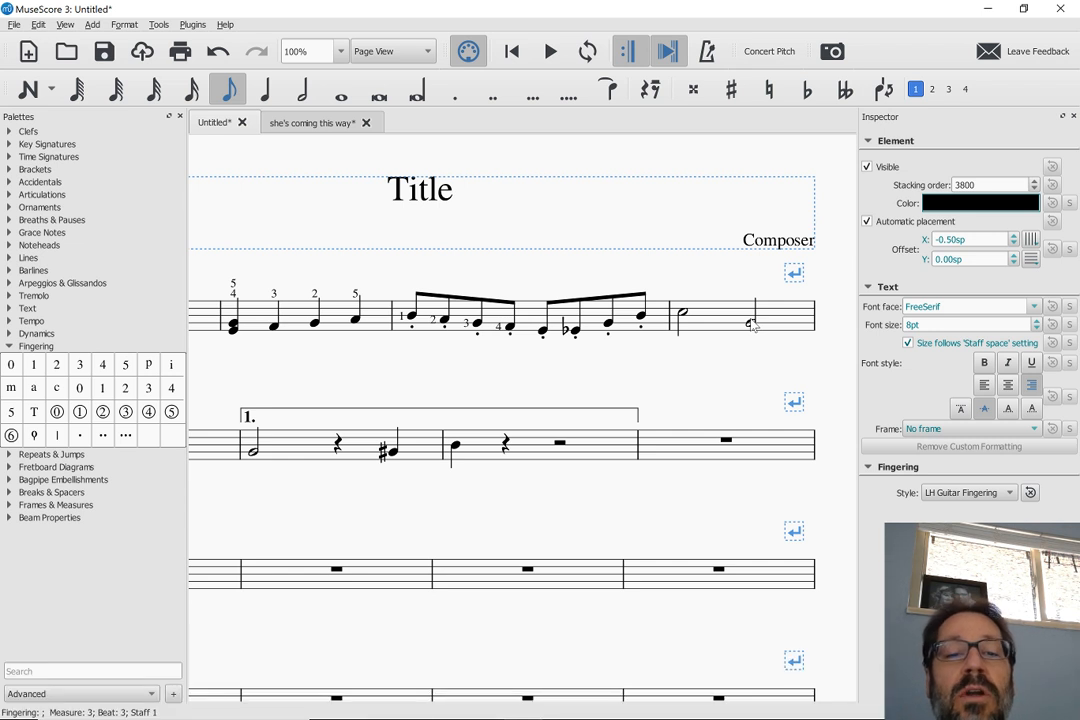
- Select all elements similar to the fingering on the first note of measure 1 and delete them
{"action": "scroll", "coordinate": [752, 325], "scroll_direction": "left", "scroll_amount": 2}
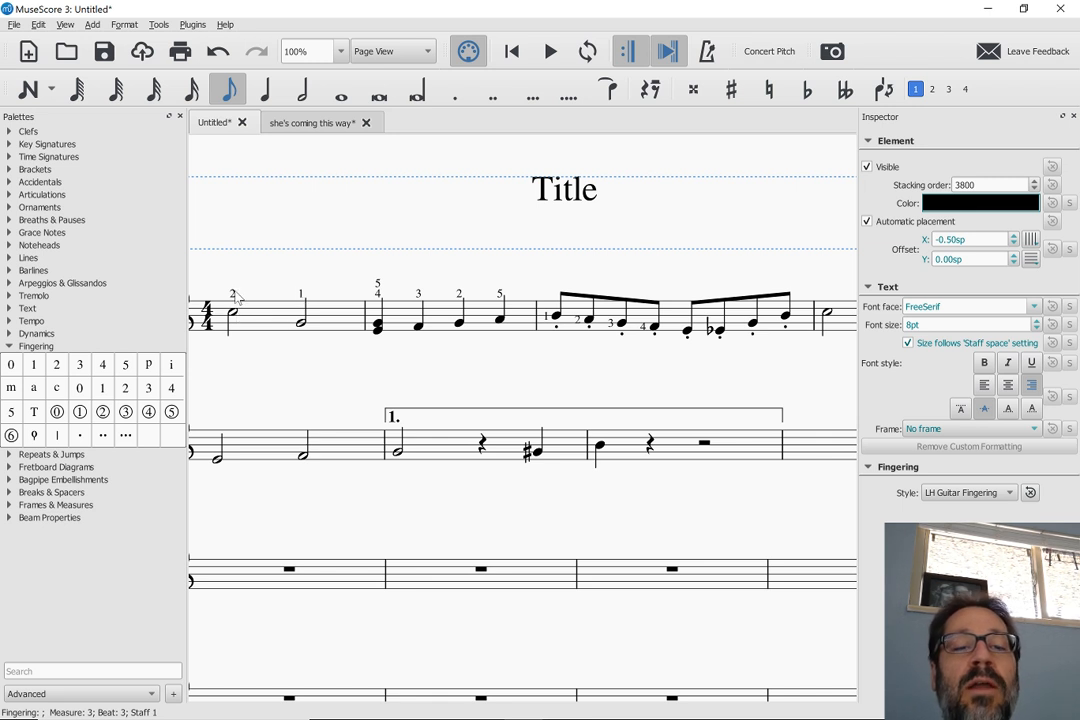
{"action": "left_click", "coordinate": [237, 296]}
{"action": "right_click", "coordinate": [237, 296]}
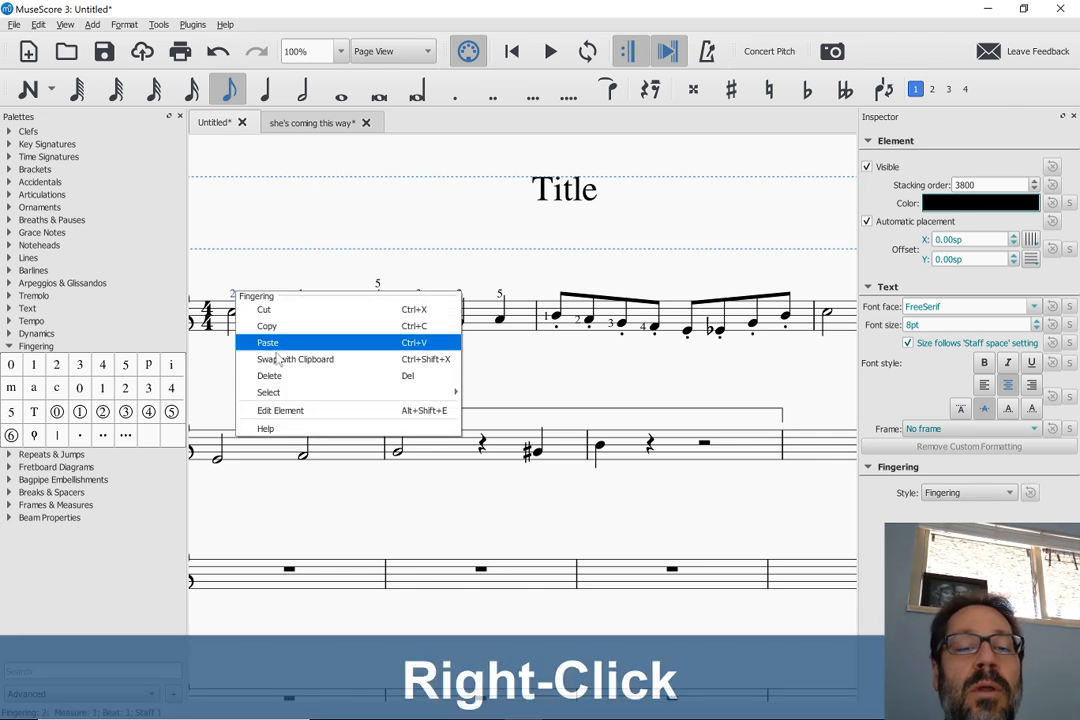
{"action": "mouse_move", "coordinate": [330, 392]}
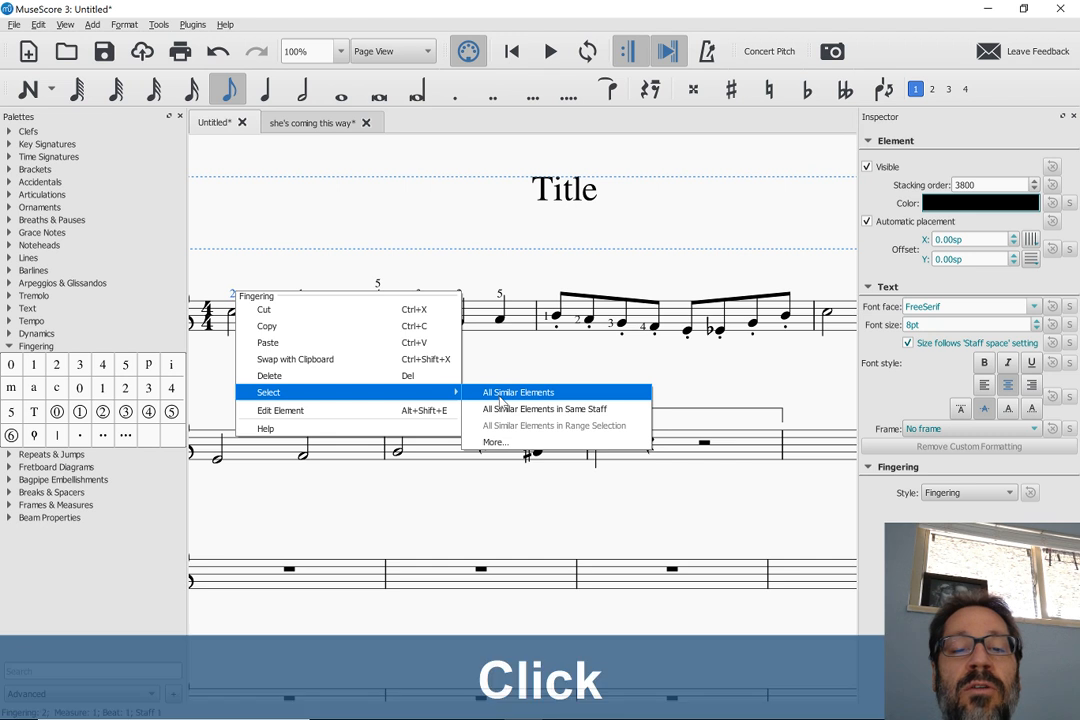
{"action": "left_click", "coordinate": [503, 399]}
{"action": "key", "text": "Delete"}
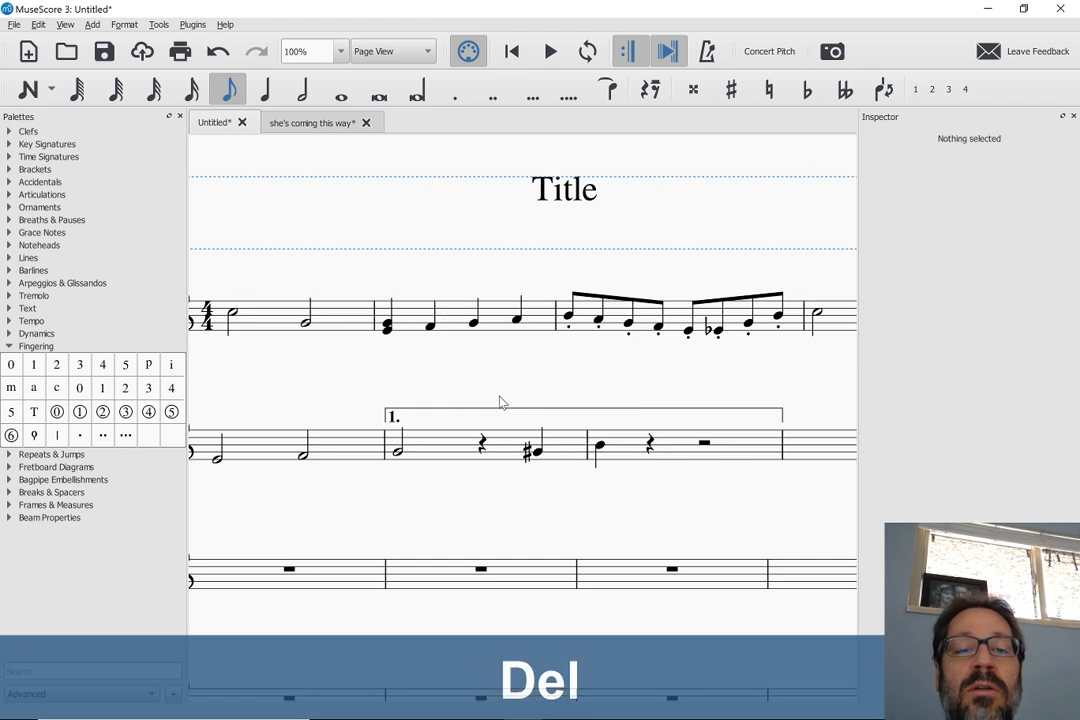
- Attach the staff text "text sss" to the first note of measure 1
{"action": "left_click", "coordinate": [232, 316]}
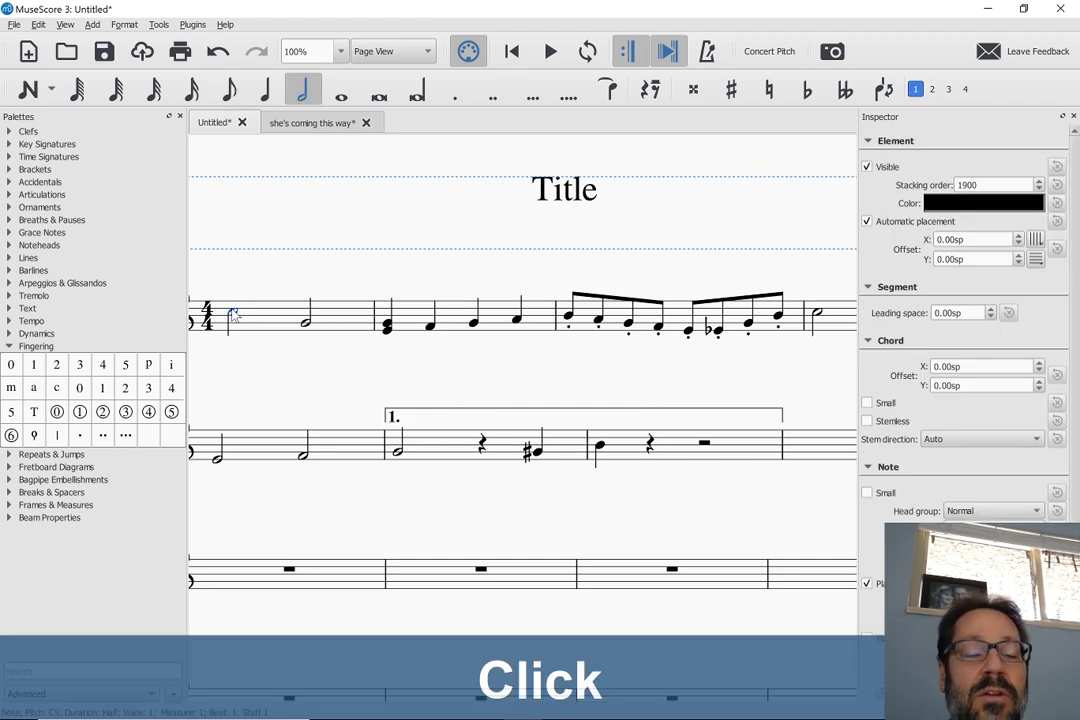
{"action": "key", "text": "ctrl+t"}
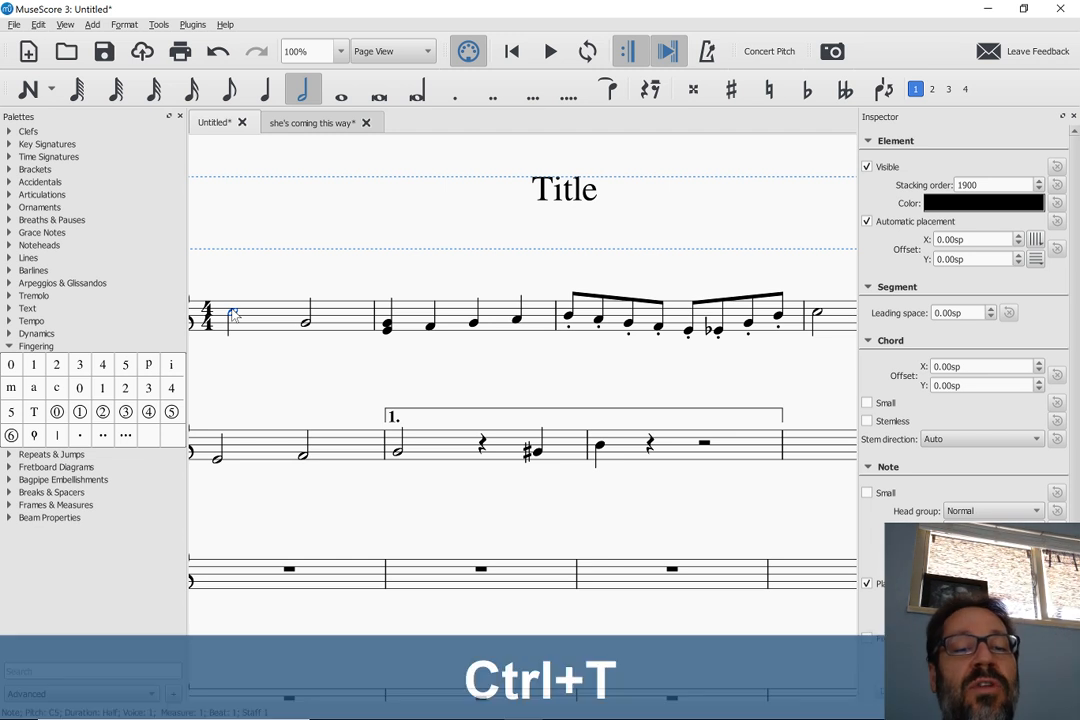
{"action": "type", "text": "text"}
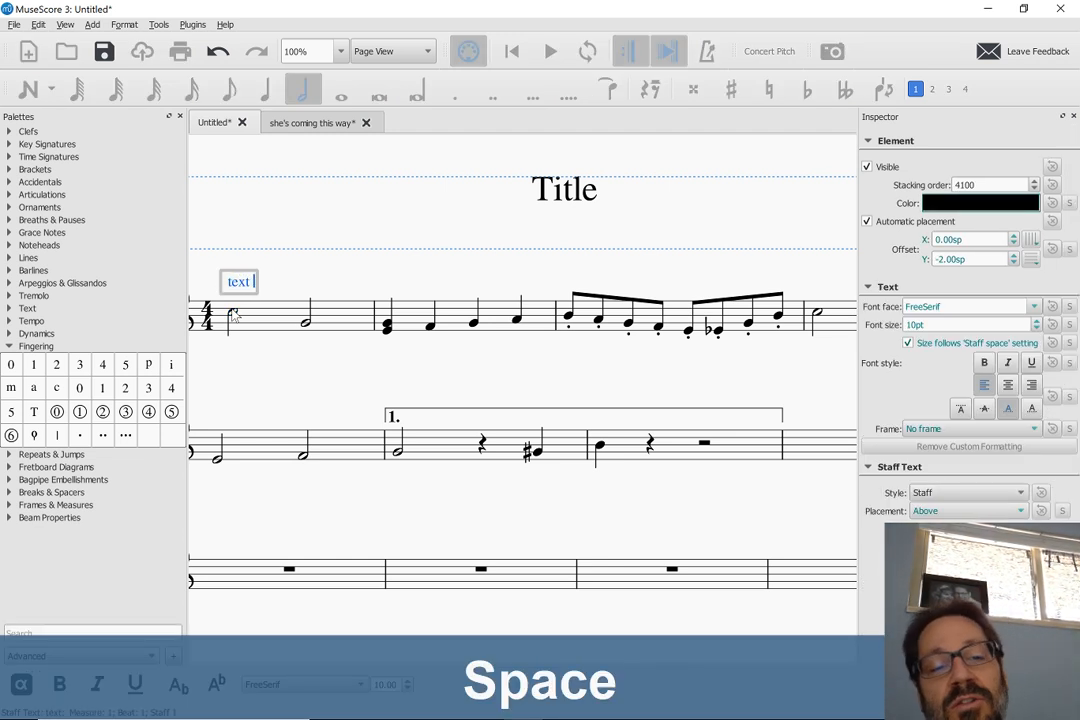
{"action": "type", "text": " ss"}
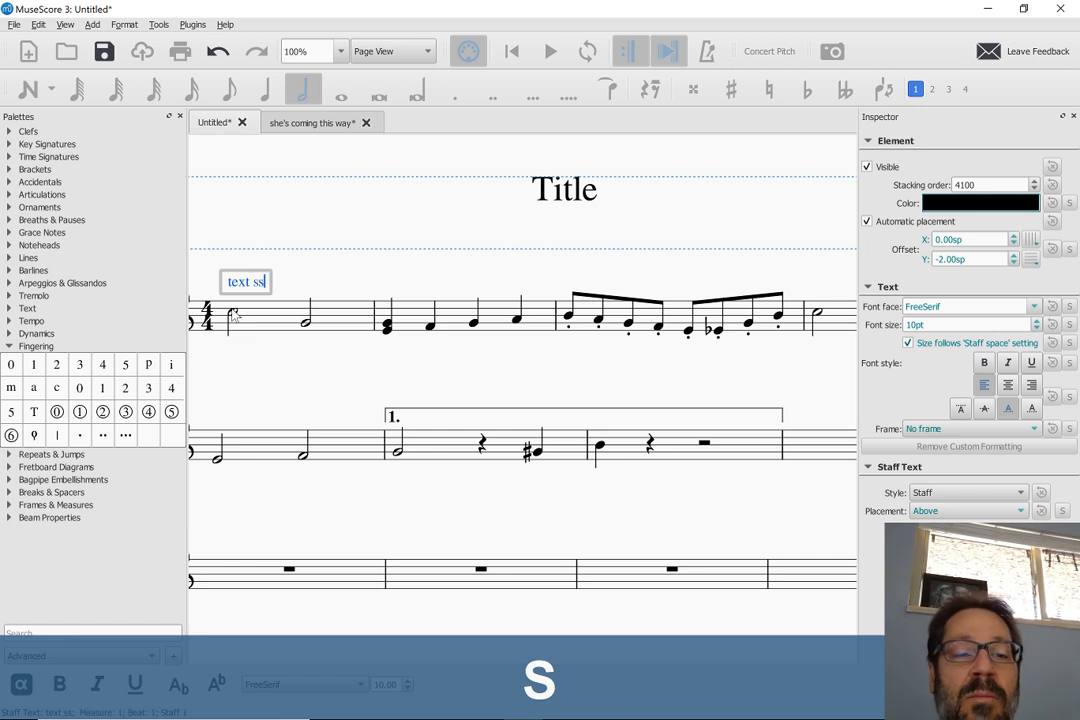
{"action": "type", "text": "s"}
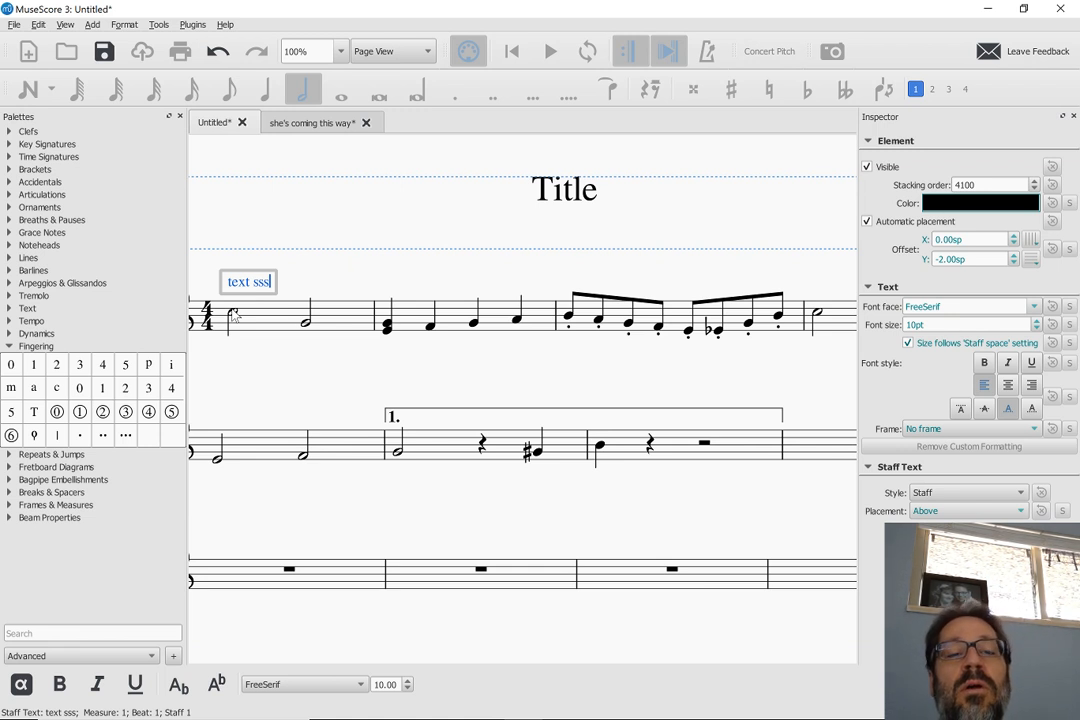
- Continue with staff texts "sdfgffg h" on the second note of measure 1 and "fhl" and "fhjk" on the first two beats of measure 2
{"action": "key", "text": "alt+Right"}
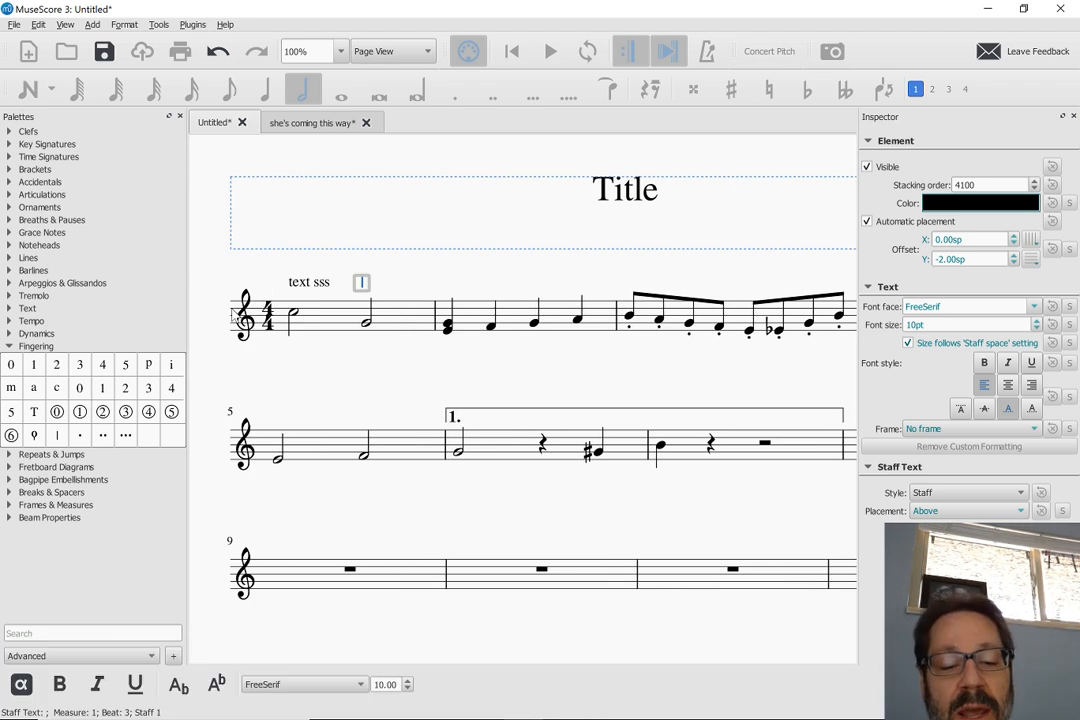
{"action": "type", "text": "sdfgffg h"}
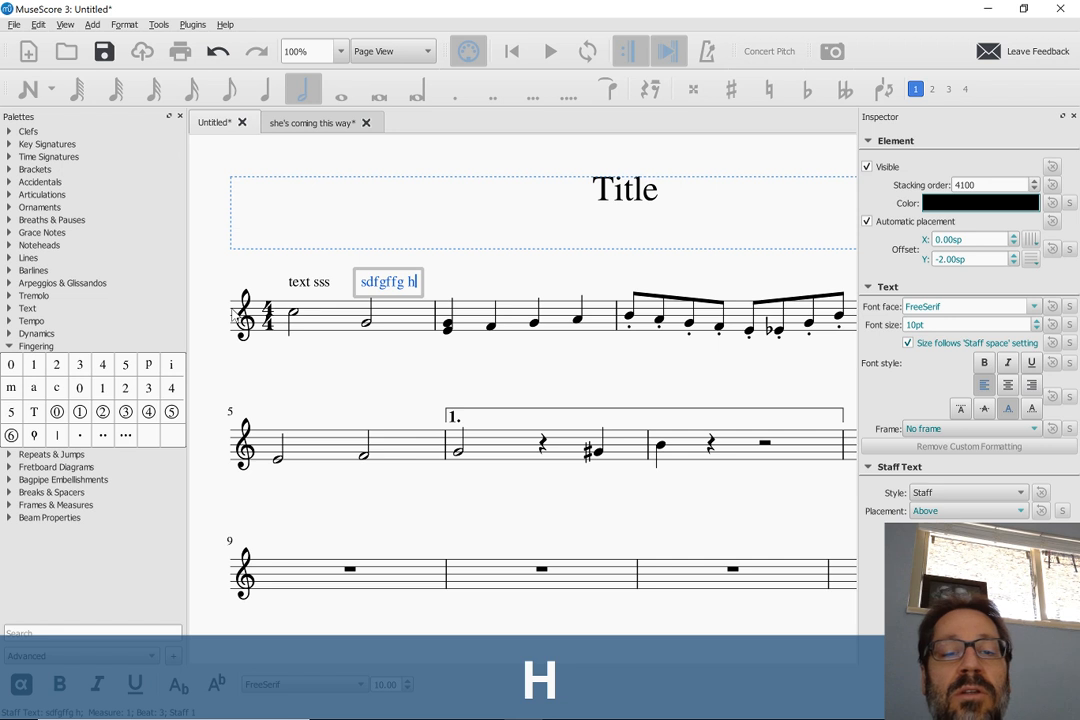
{"action": "key", "text": "alt+Right"}
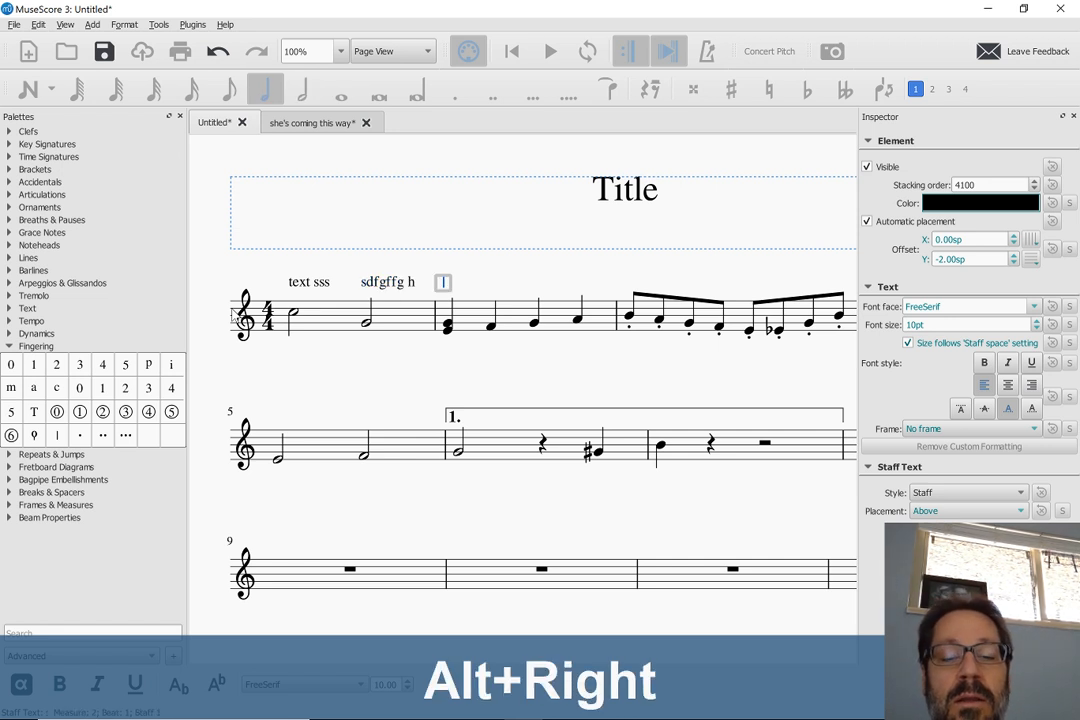
{"action": "type", "text": "fhl"}
{"action": "key", "text": "alt+Right"}
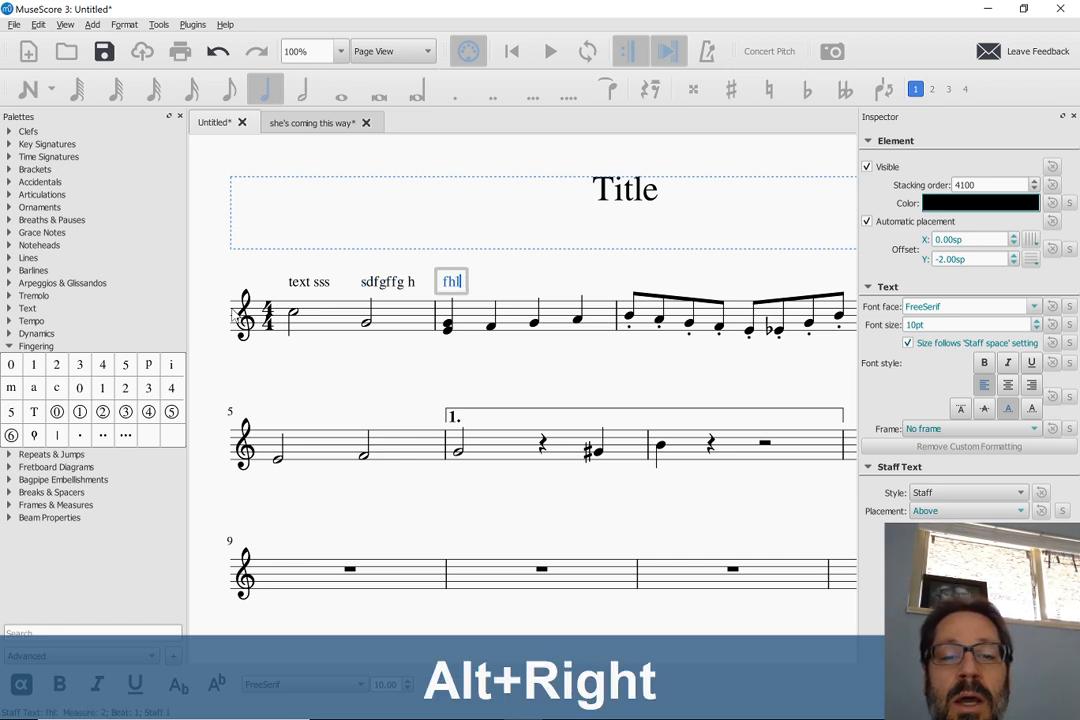
{"action": "type", "text": "fhjk"}
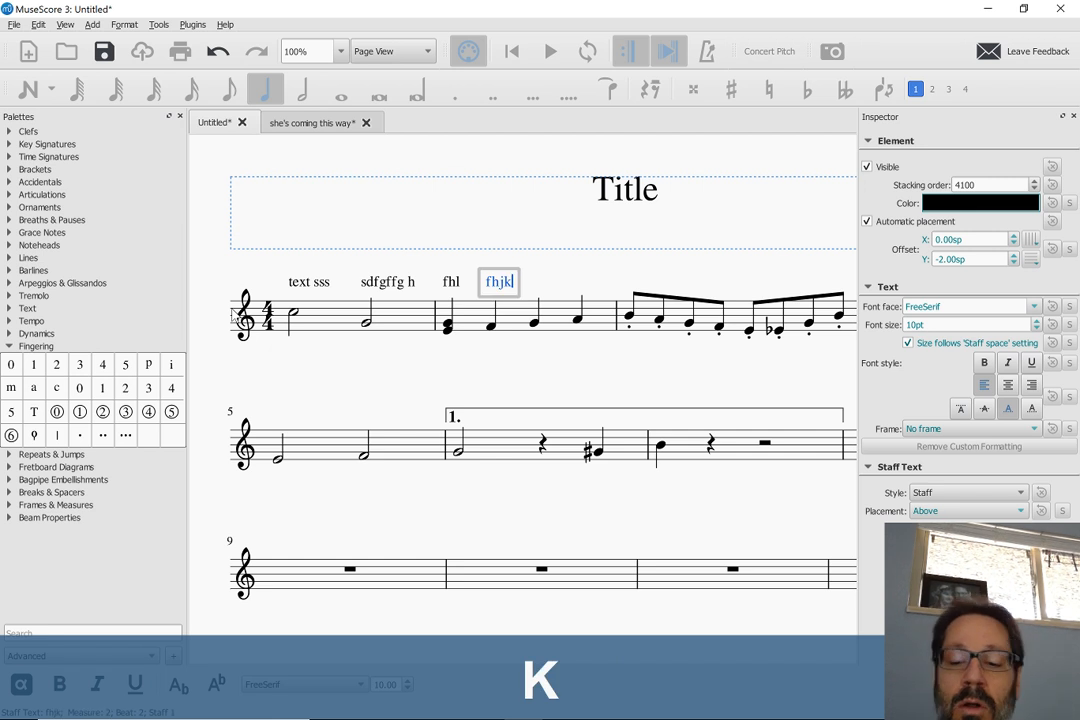
- Step back through the staff texts to the one on the first note, and finish text editing
{"action": "key", "text": "alt+Left"}
{"action": "key", "text": "alt+Left"}
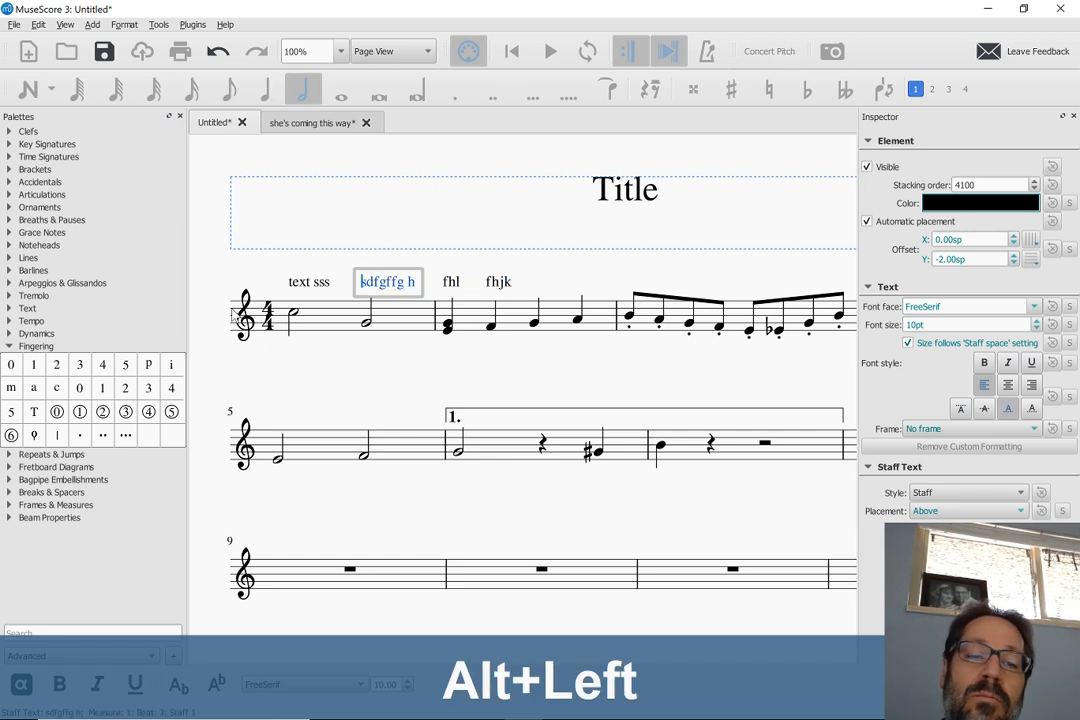
{"action": "key", "text": "alt+Left"}
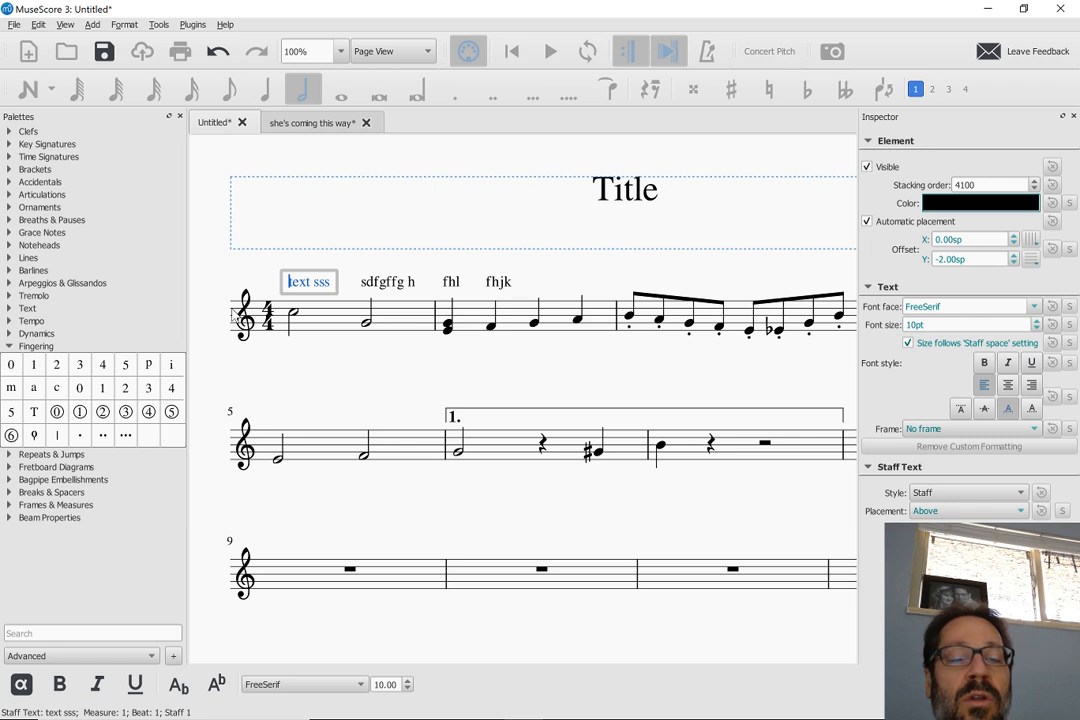
{"action": "key", "text": "Escape"}
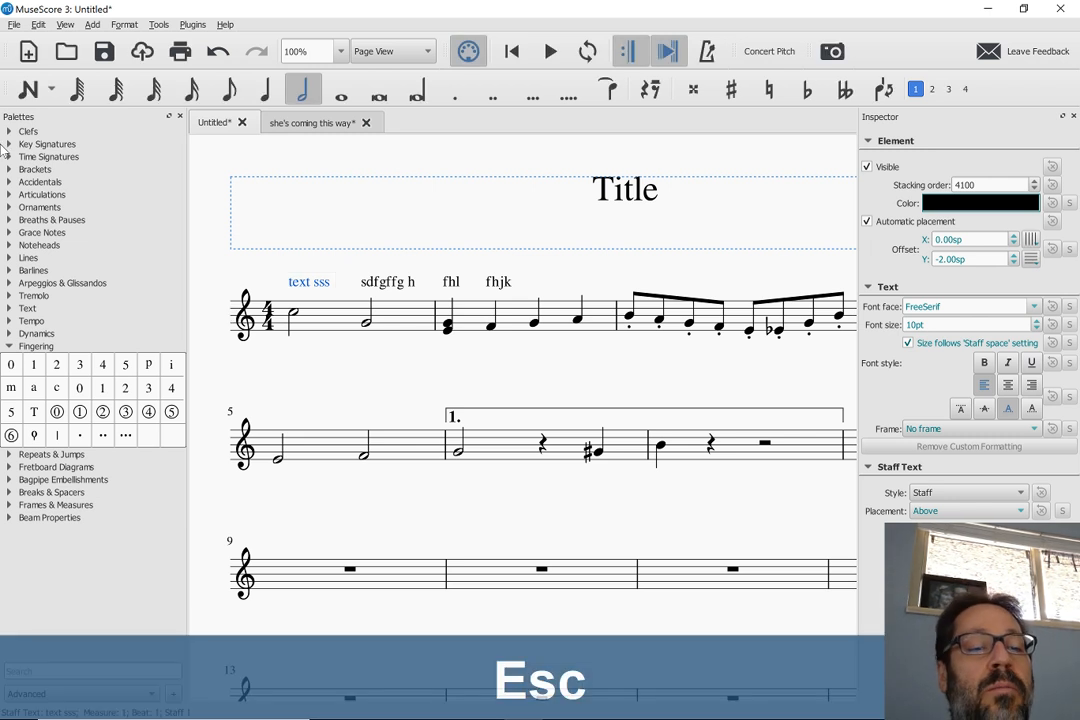
- Expand the Text palette and clear the selection in the score
{"action": "left_click", "coordinate": [27, 308]}
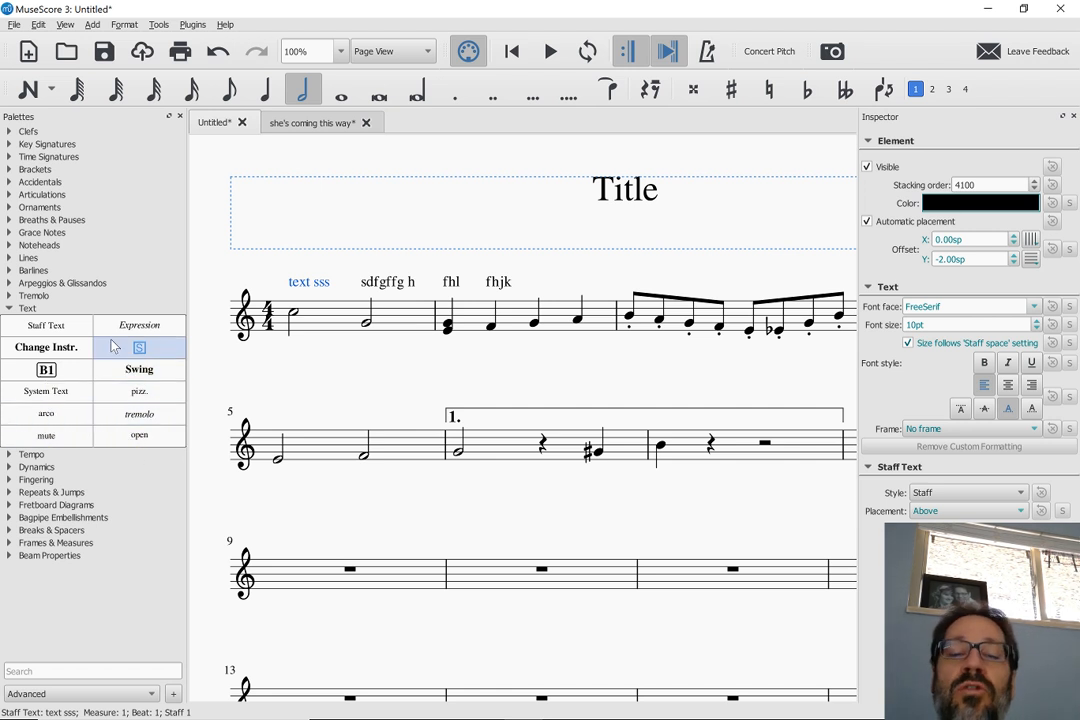
{"action": "left_click", "coordinate": [280, 408]}
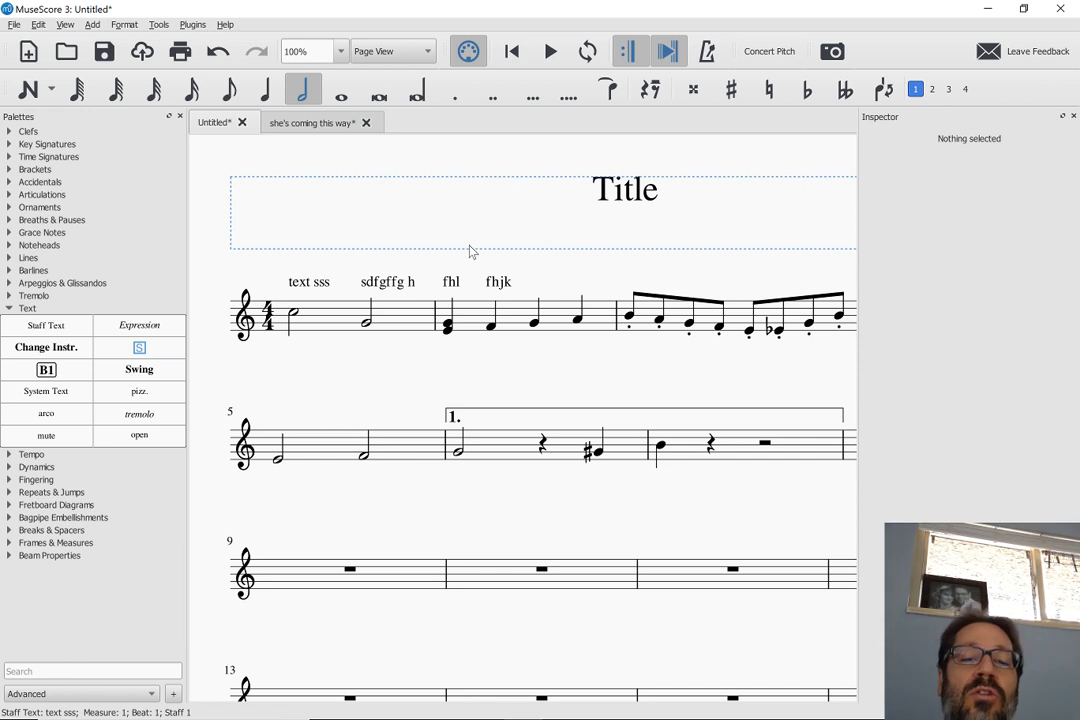
- Try moving the staff texts "sdfgffg h", "fhl" and "fhjk" higher above the staff, and undo the moves
{"action": "left_click", "coordinate": [386, 286]}
{"action": "left_click_drag", "start_coordinate": [387, 283], "coordinate": [494, 270]}
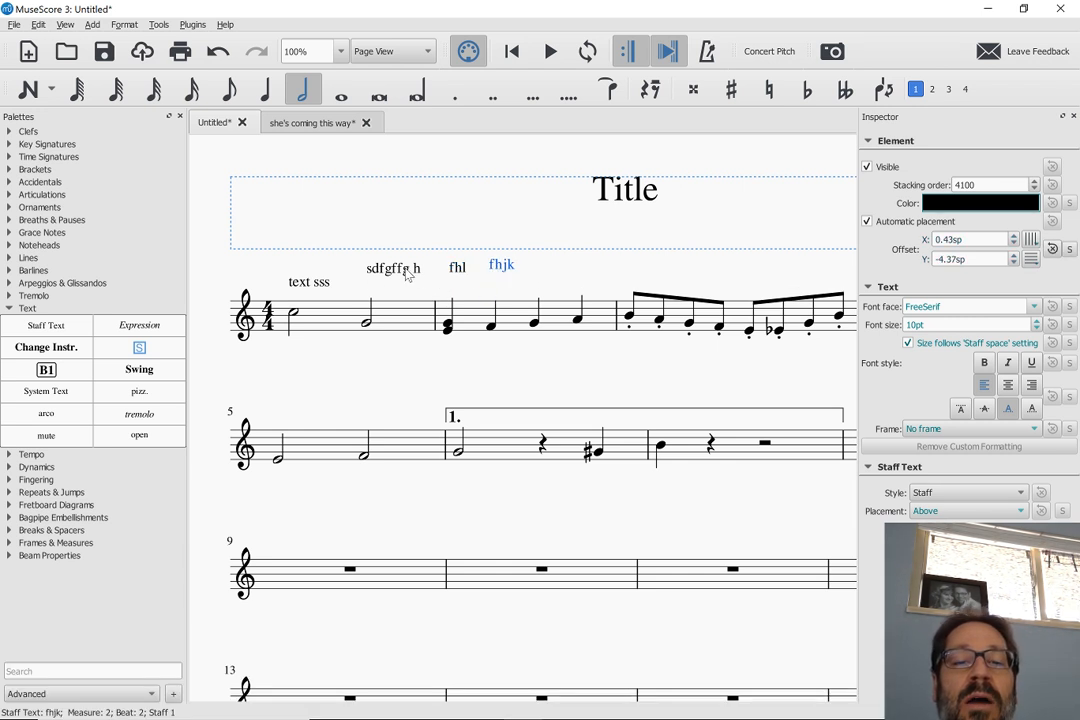
{"action": "key", "text": "ctrl+z"}
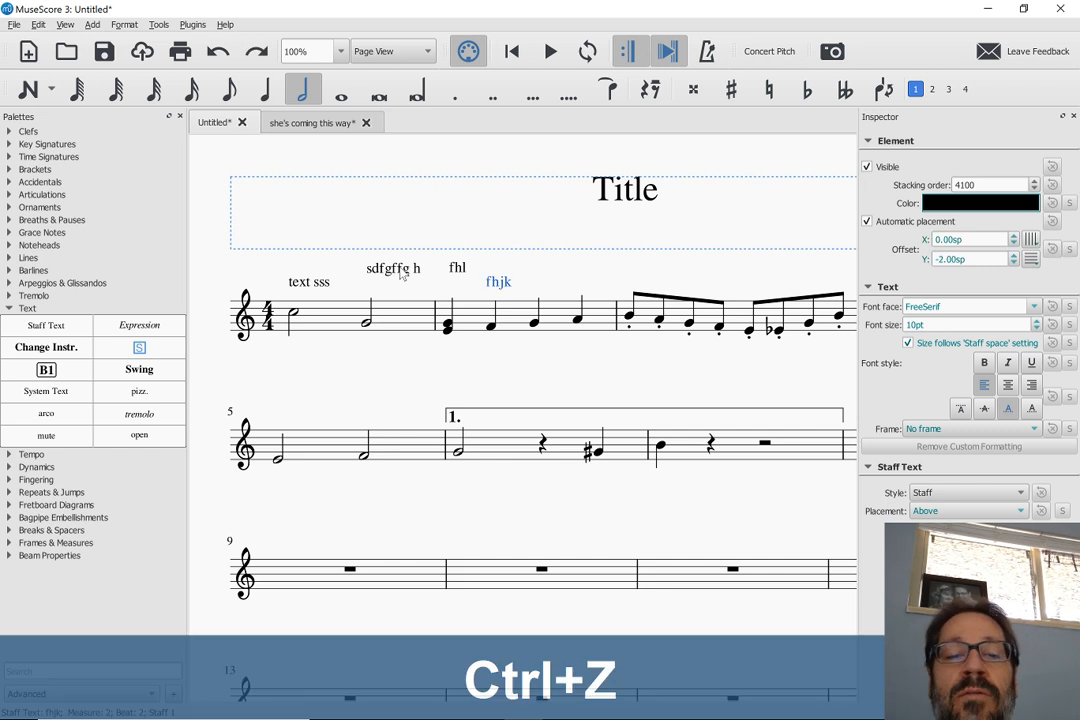
{"action": "key", "text": "ctrl+z"}
{"action": "key", "text": "ctrl+z"}
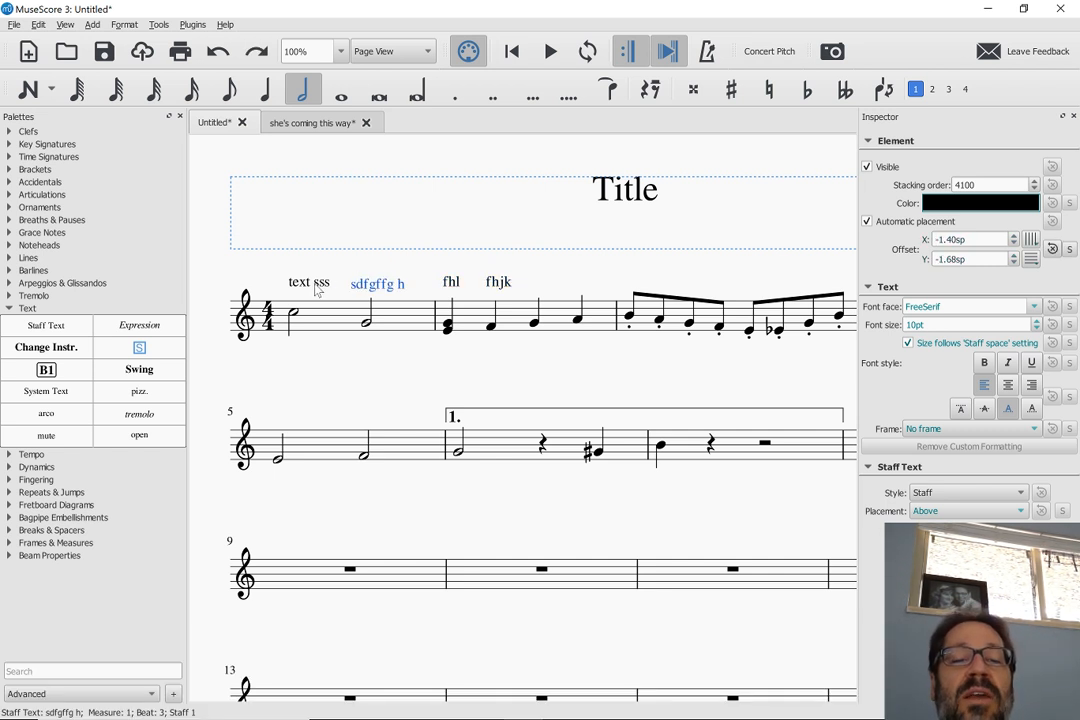
- Undo the last two position changes of the staff text "sdfgffg h"
{"action": "left_click", "coordinate": [310, 283]}
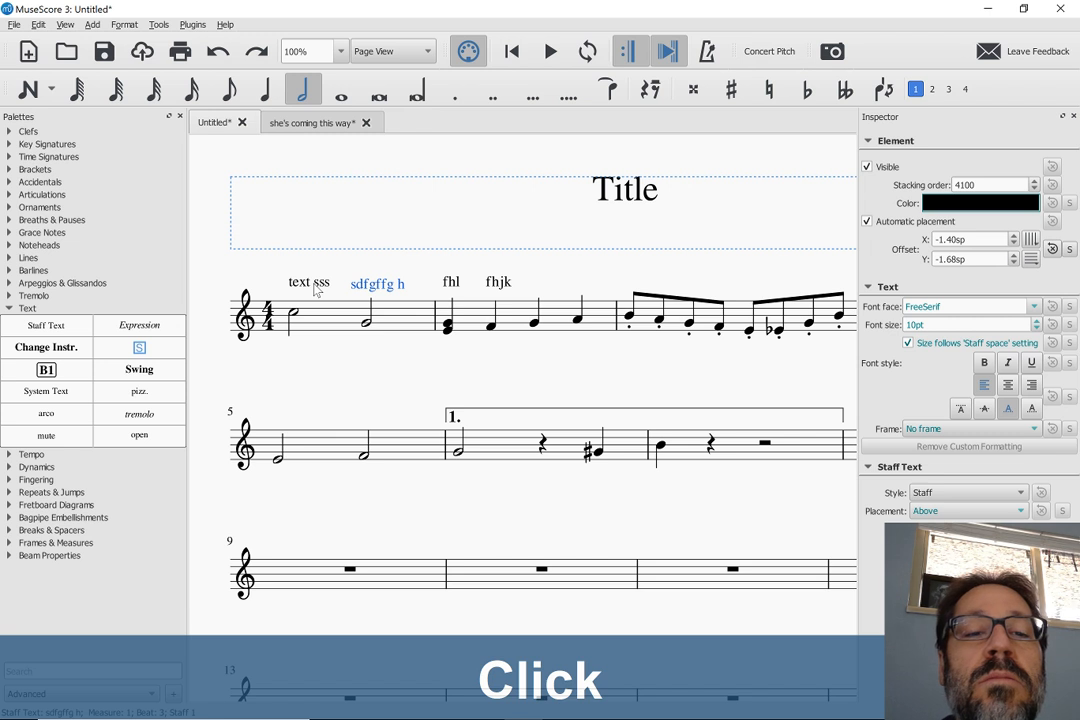
{"action": "key", "text": "ctrl+z"}
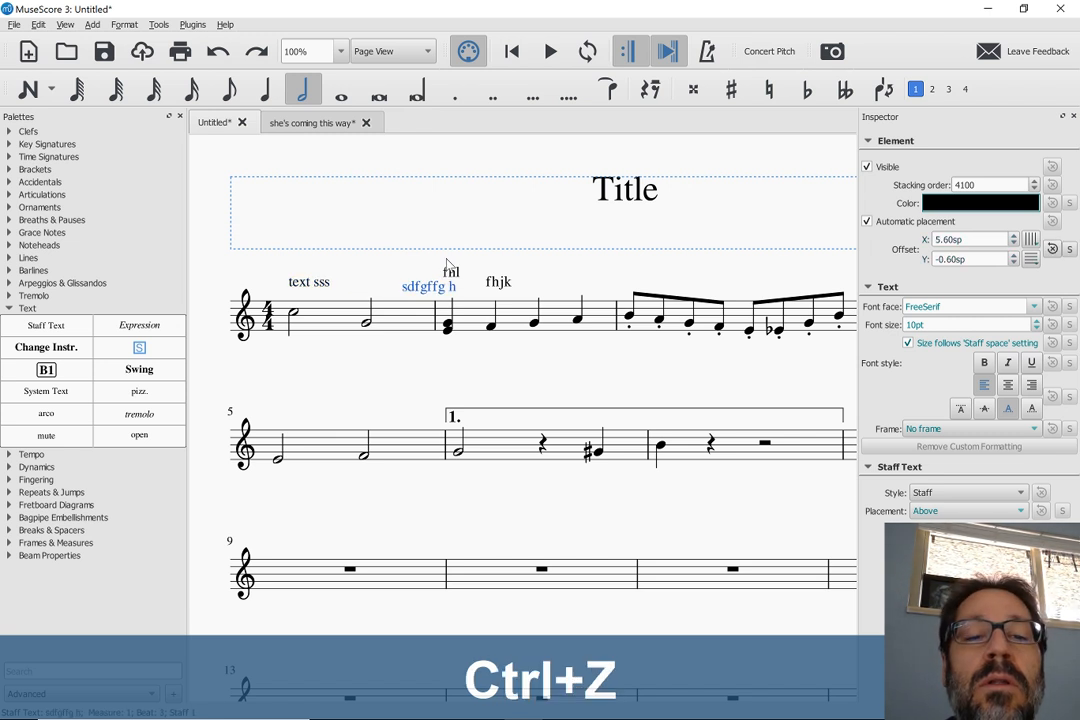
{"action": "key", "text": "ctrl+z"}
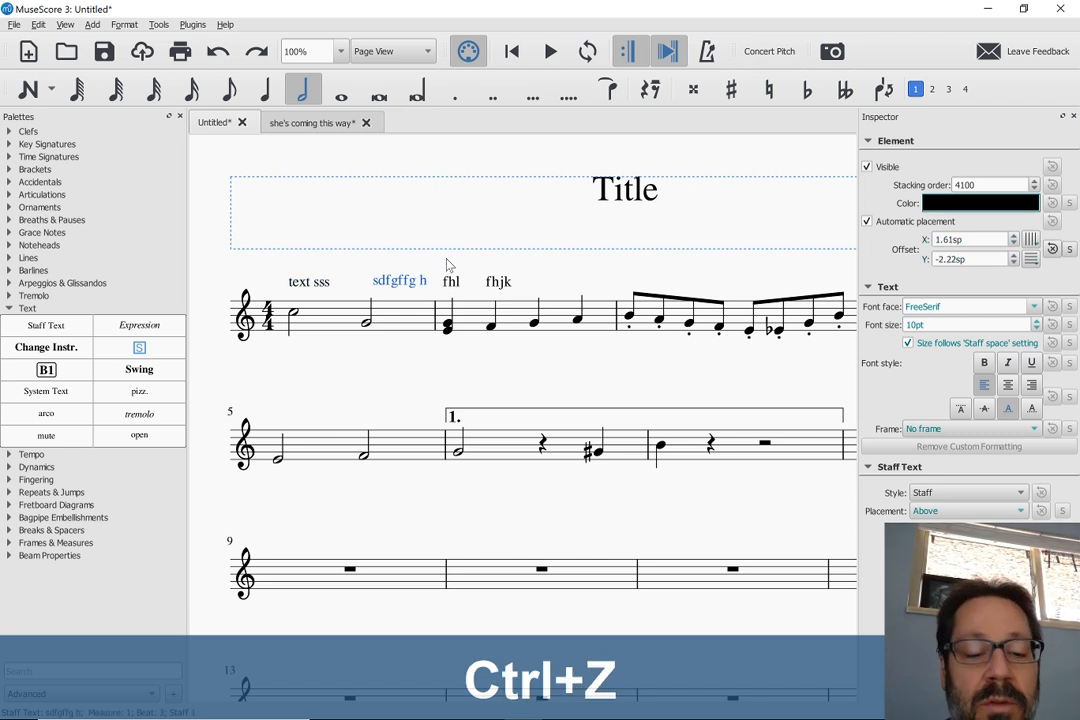
- Select all staff texts similar to "sdfgffg h" and reset them to their default positions
{"action": "right_click", "coordinate": [396, 284]}
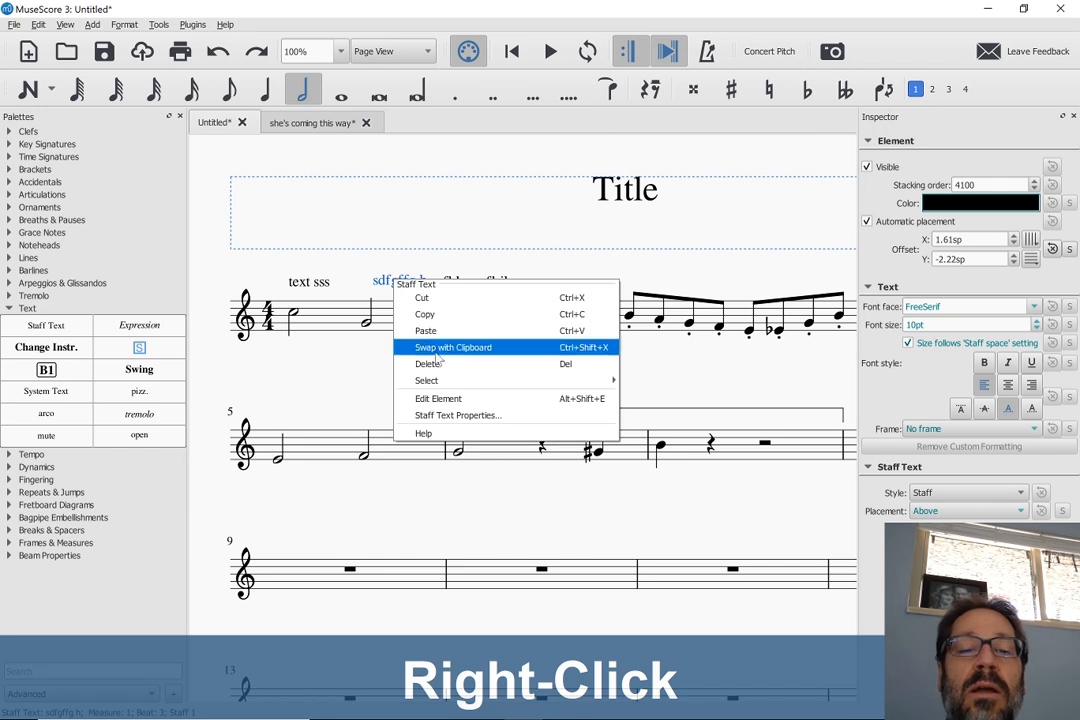
{"action": "mouse_move", "coordinate": [615, 381]}
{"action": "left_click", "coordinate": [675, 381]}
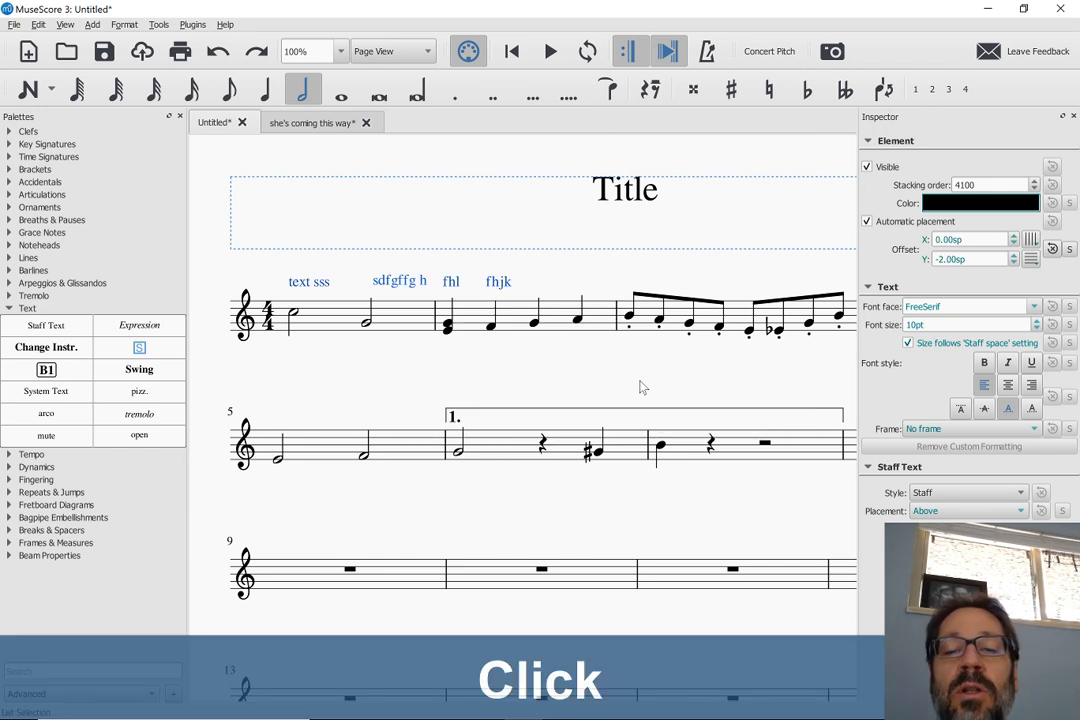
{"action": "key", "text": "ctrl+r"}
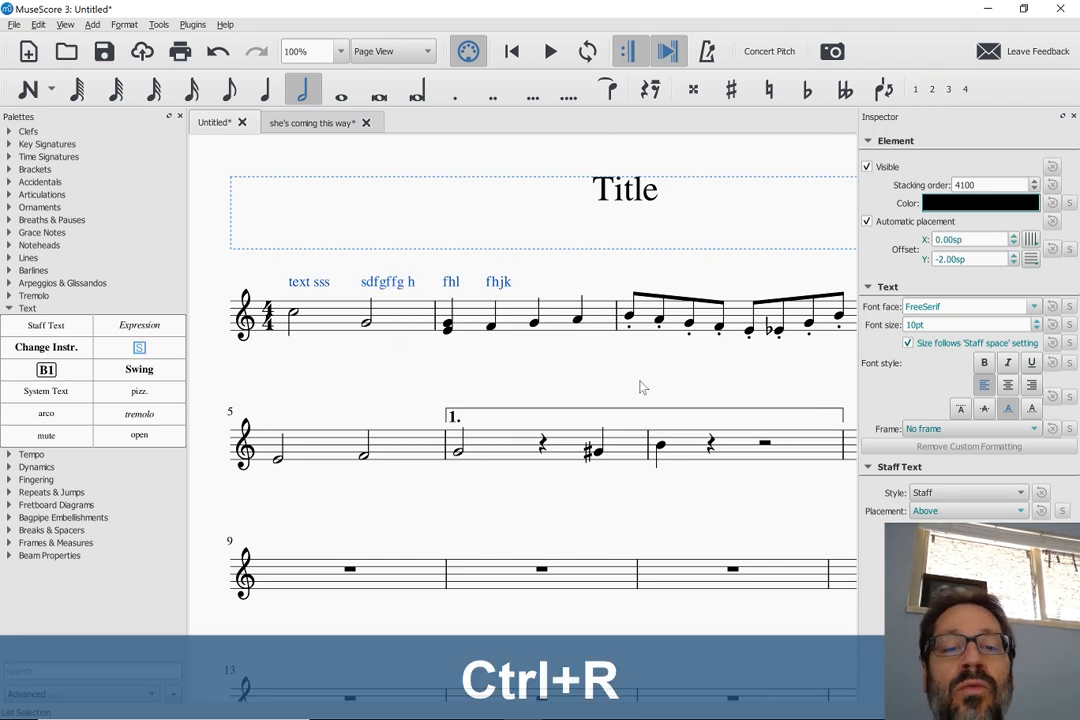
- Nudge the staff text "sdfgffg h" up in fine increments to a vertical offset of -2.80 sp
{"action": "left_click", "coordinate": [396, 287]}
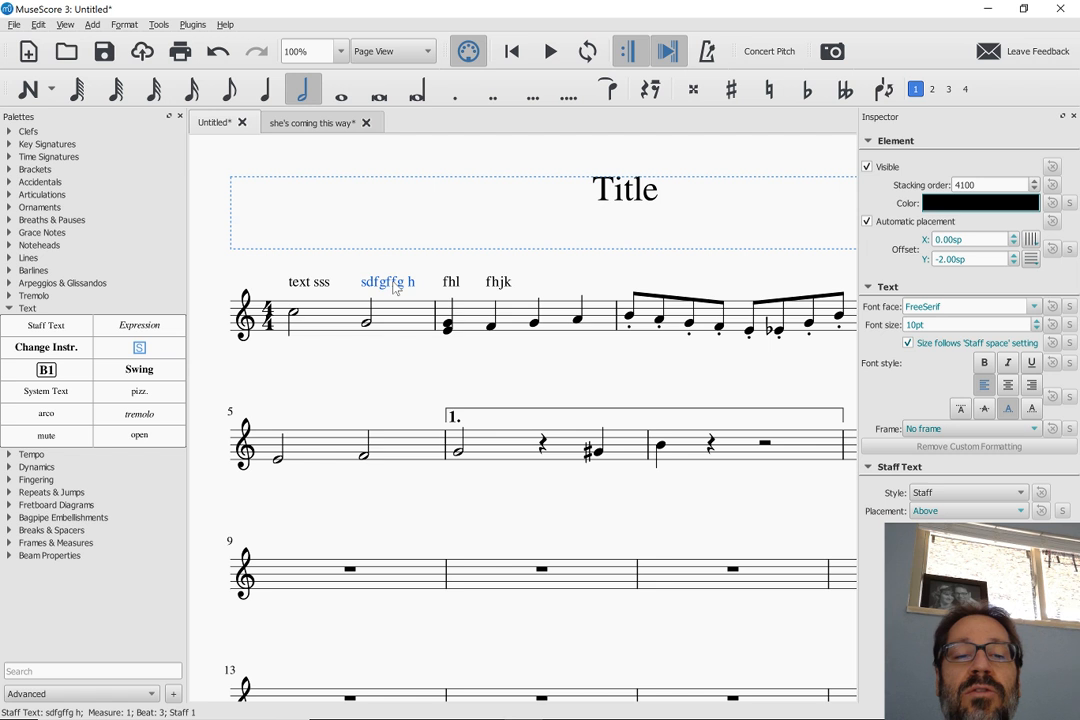
{"action": "key", "text": "Up"}
{"action": "key", "text": "Up"}
{"action": "key", "text": "Up"}
{"action": "key", "text": "Up"}
{"action": "key", "text": "Up"}
{"action": "key", "text": "Up"}
{"action": "key", "text": "Up"}
{"action": "key", "text": "Up"}
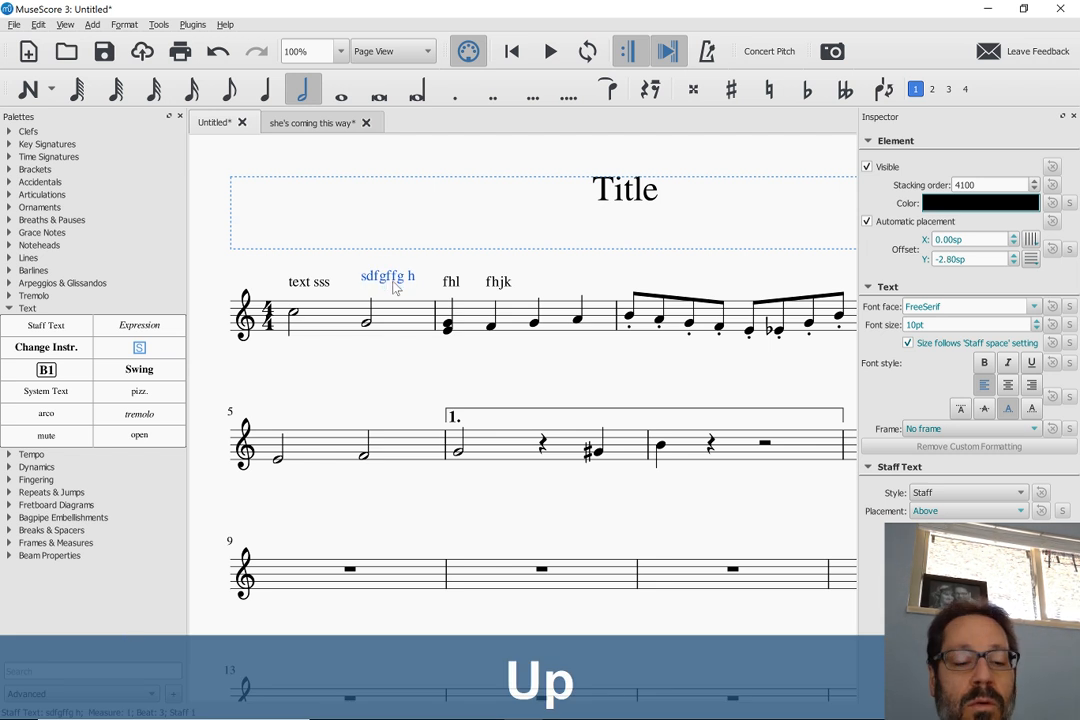
- Nudge the staff text "sdfgffg h" down in fine increments to a vertical offset of about -1.40 sp
{"action": "key", "text": "Down"}
{"action": "key", "text": "Down"}
{"action": "key", "text": "Down"}
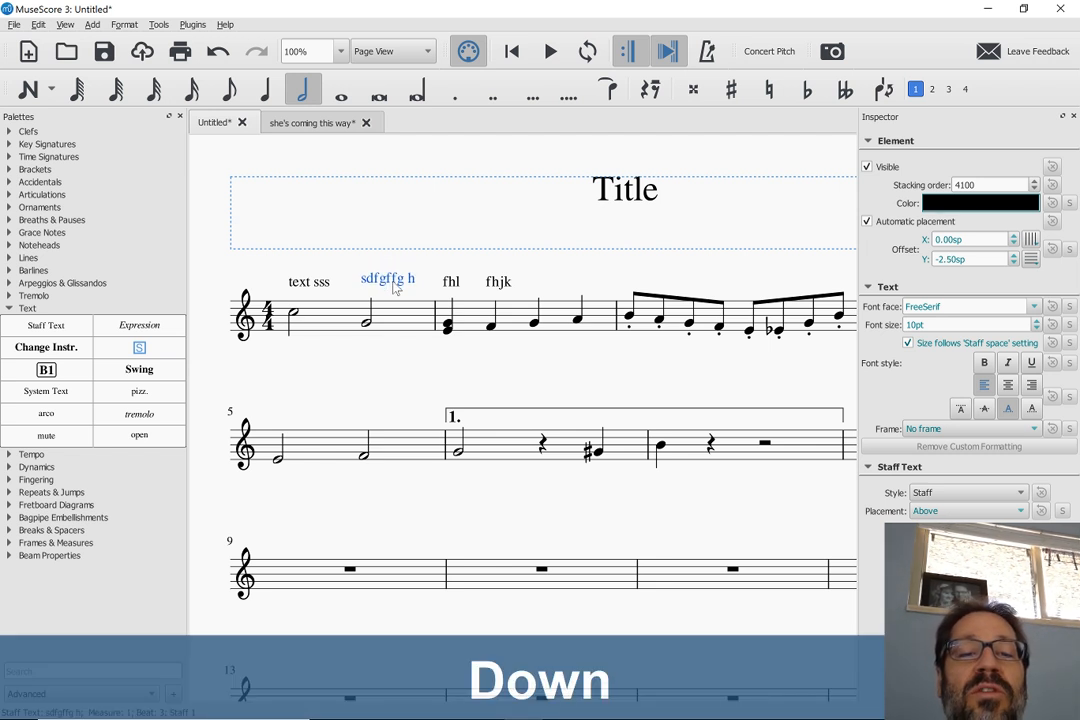
{"action": "key", "text": "Down"}
{"action": "key", "text": "Down"}
{"action": "key", "text": "Down"}
{"action": "key", "text": "Down"}
{"action": "key", "text": "Down"}
{"action": "key", "text": "Down"}
{"action": "key", "text": "Down"}
{"action": "key", "text": "Down"}
{"action": "key", "text": "Down"}
{"action": "key", "text": "Down"}
{"action": "key", "text": "Down"}
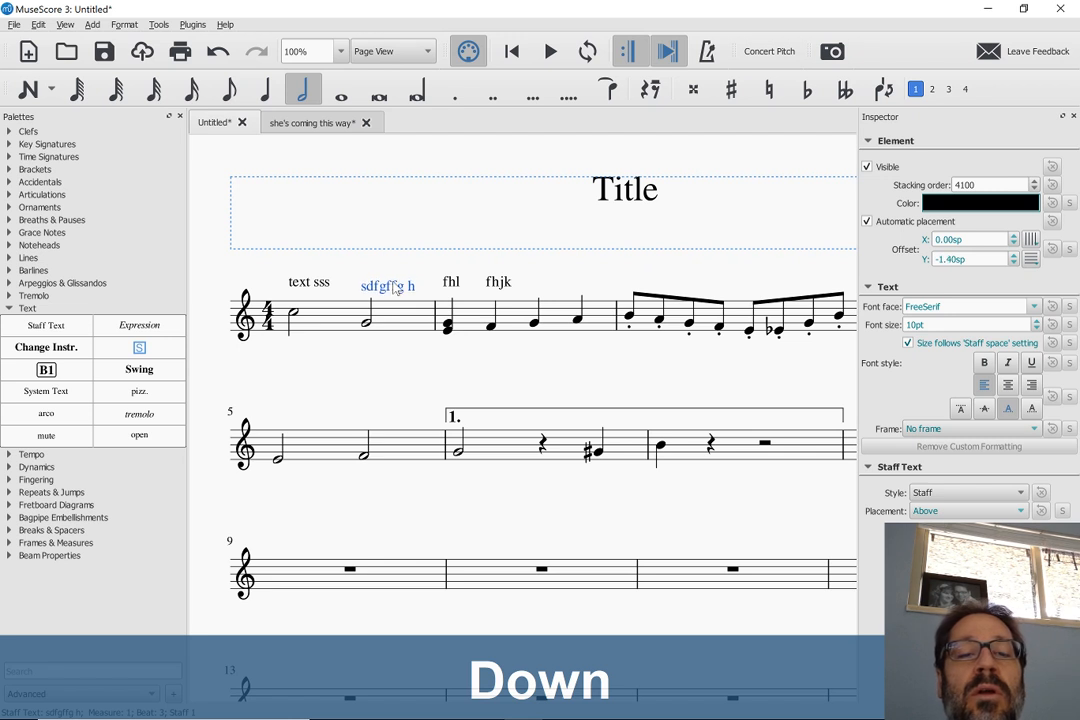
- Raise "sdfgffg h" well above the staff in 1 sp increments and bring it back down to a vertical offset of -0.90 sp
{"action": "key", "text": "ctrl+Up"}
{"action": "key", "text": "ctrl+Up"}
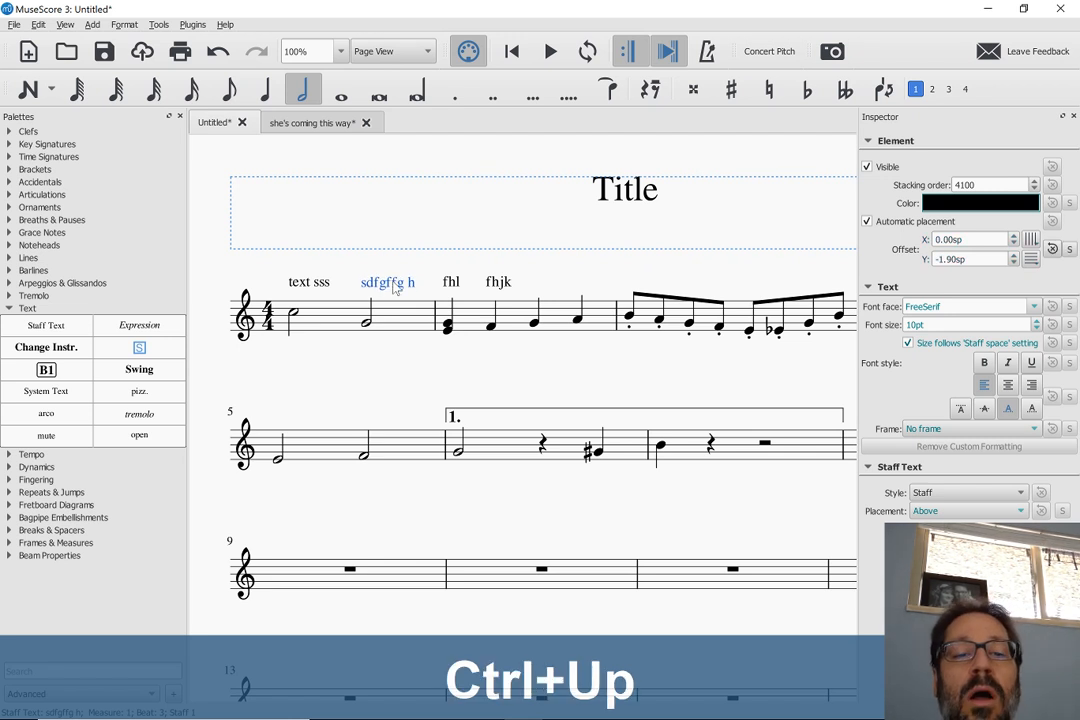
{"action": "key", "text": "ctrl+Up"}
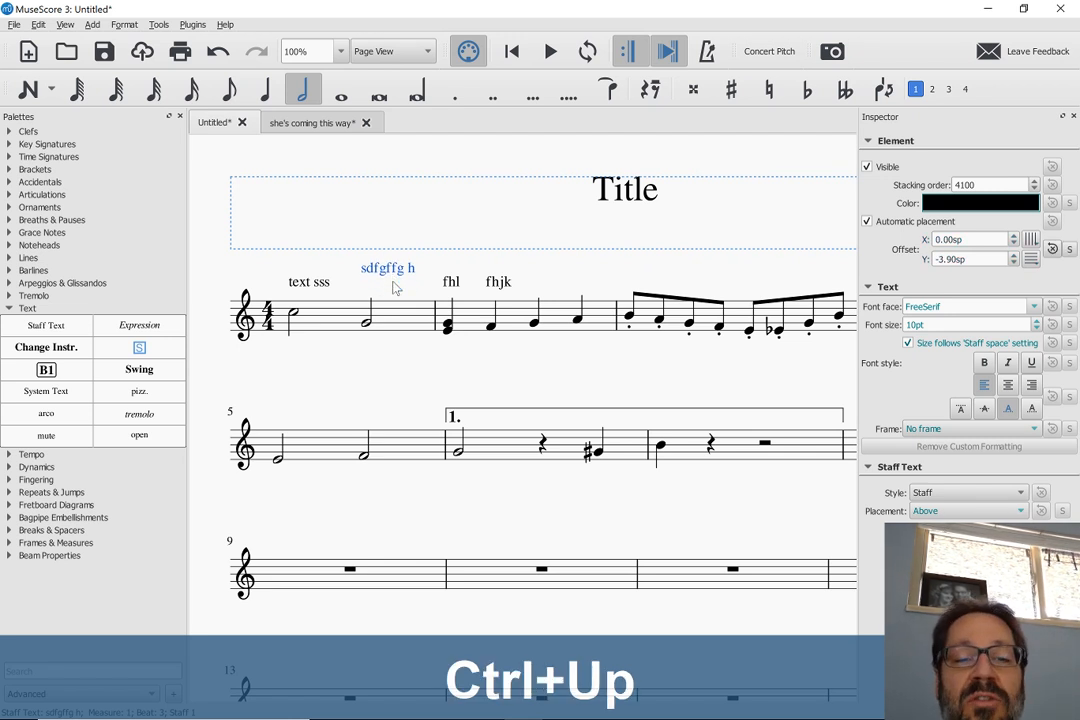
{"action": "key", "text": "ctrl+Up"}
{"action": "key", "text": "ctrl+Down"}
{"action": "key", "text": "ctrl+Down"}
{"action": "key", "text": "ctrl+Down"}
{"action": "key", "text": "ctrl+Down"}
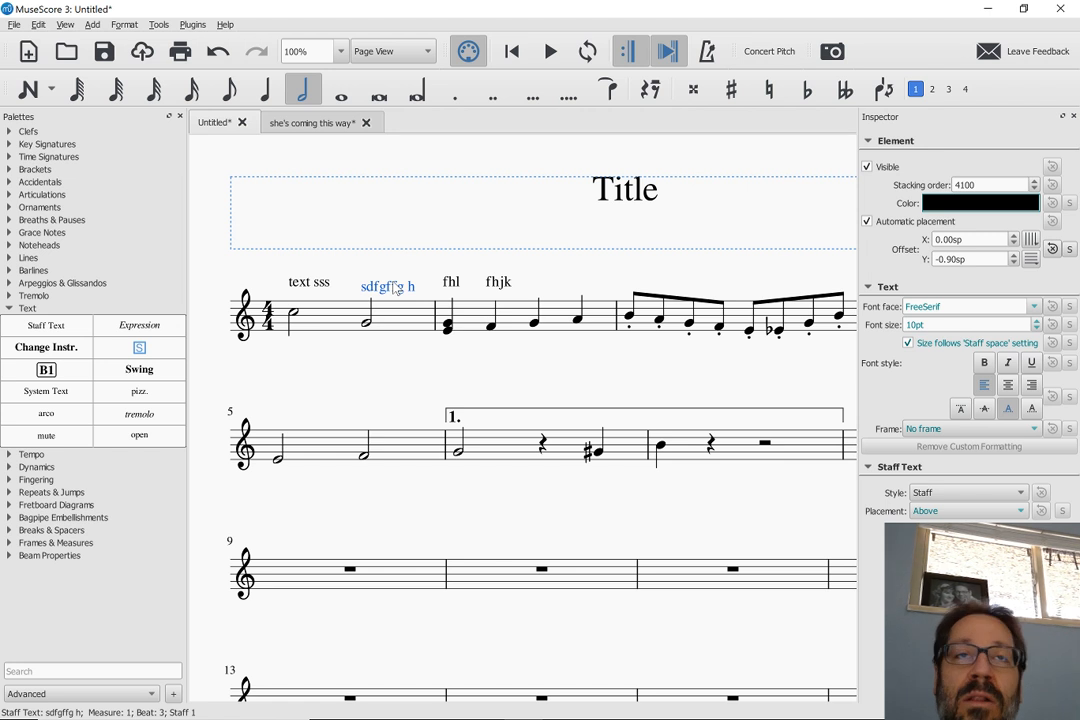
- Raise the staff text "sdfgffg h" in 1 sp increments to a vertical offset of -3.90 sp
{"action": "key", "text": "ctrl+Up"}
{"action": "key", "text": "ctrl+Up"}
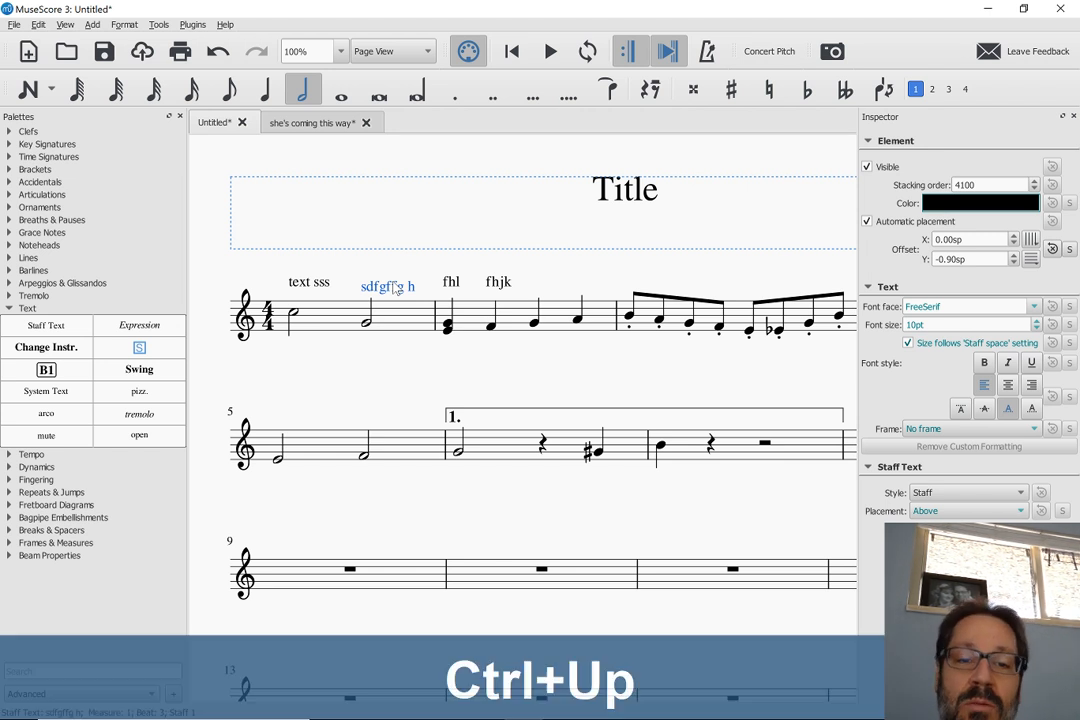
{"action": "key", "text": "ctrl+Up"}
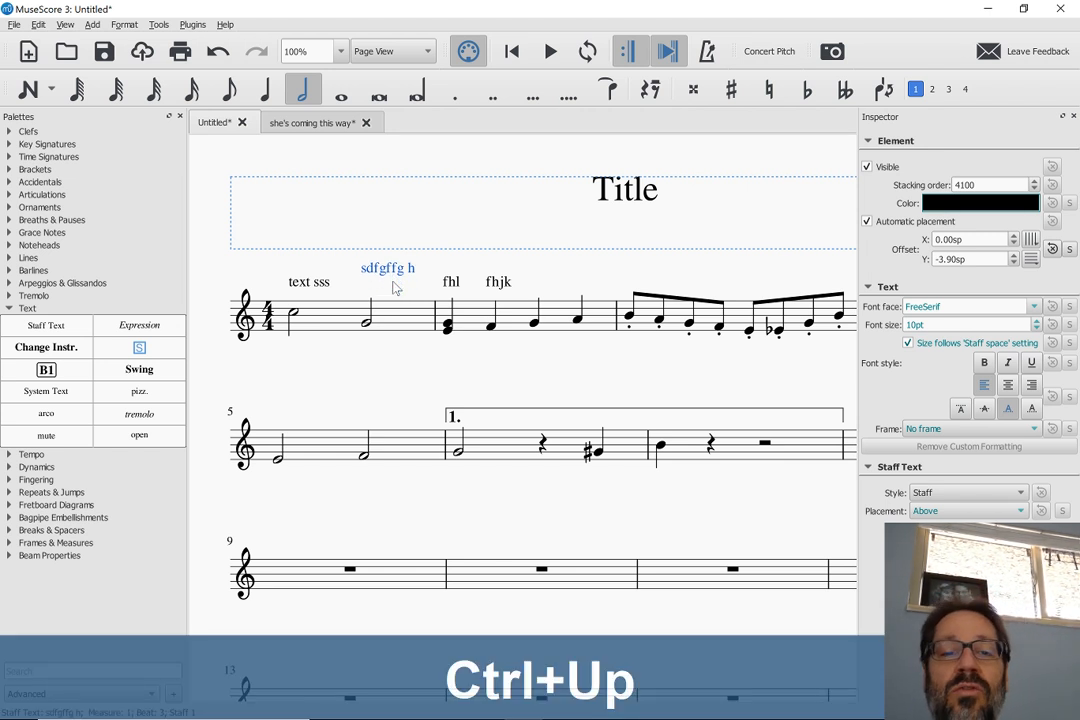
{"action": "key", "text": "ctrl+Up"}
{"action": "key", "text": "ctrl+Down"}
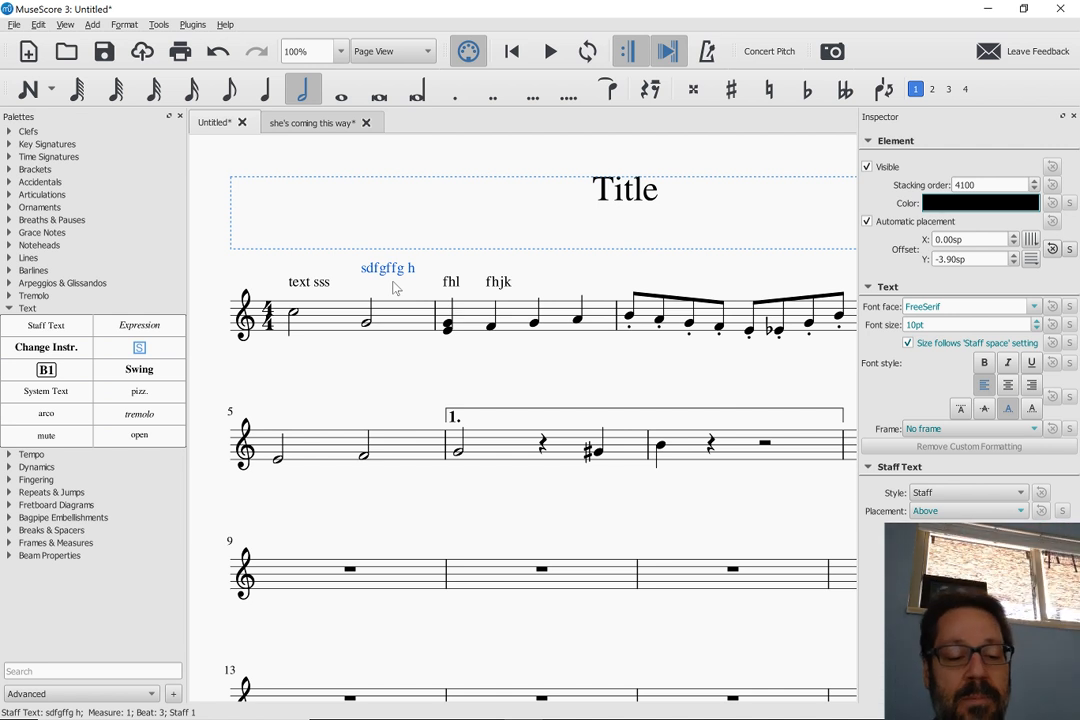
- Nudge the staff text "sdfgffg h" left in fine increments to a horizontal offset of -0.80 sp
{"action": "key", "text": "Right"}
{"action": "key", "text": "Left"}
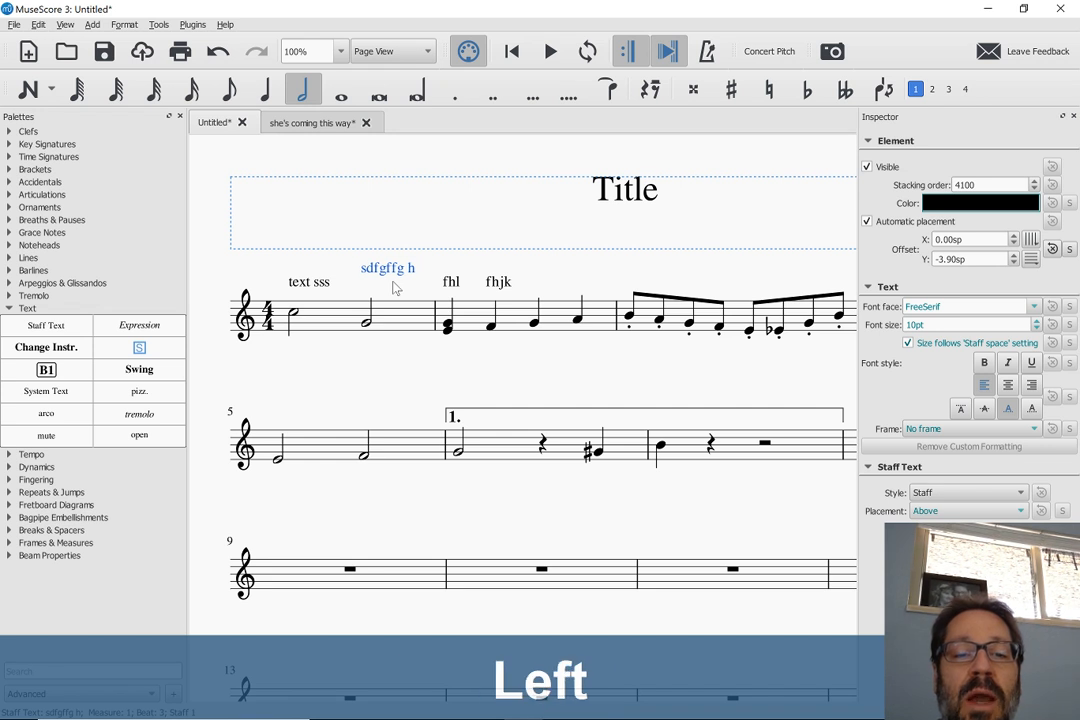
{"action": "key", "text": "Left"}
{"action": "key", "text": "Left"}
{"action": "key", "text": "Left"}
{"action": "key", "text": "Left"}
{"action": "key", "text": "Left"}
{"action": "key", "text": "Left"}
{"action": "key", "text": "Left"}
{"action": "key", "text": "Left"}
{"action": "key", "text": "Home"}
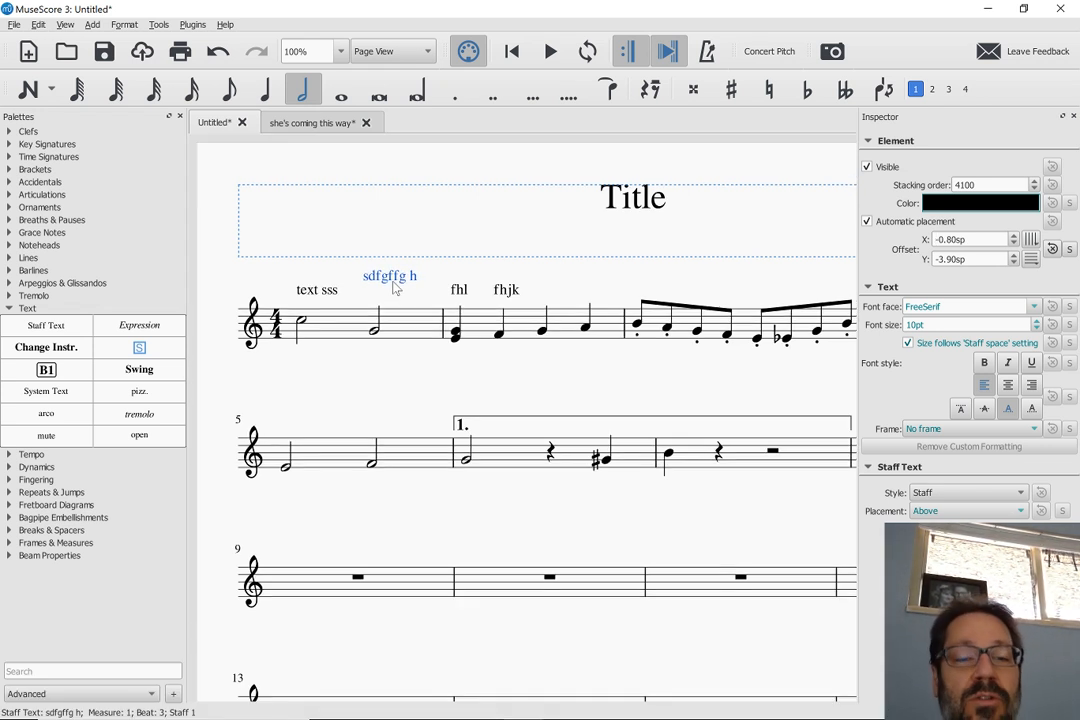
- Shift "sdfgffg h" left in 1 sp increments to a horizontal offset of -3.80 sp and back right to -0.80 sp
{"action": "key", "text": "ctrl+Left"}
{"action": "key", "text": "ctrl+Left"}
{"action": "key", "text": "ctrl+Left"}
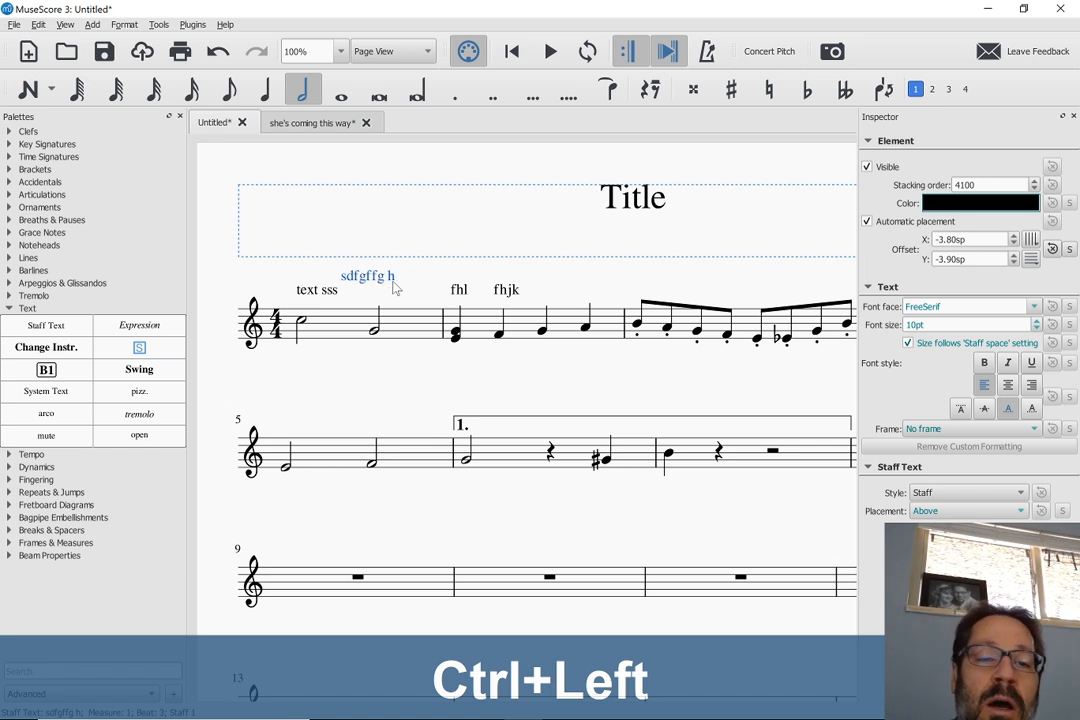
{"action": "key", "text": "ctrl+Right"}
{"action": "key", "text": "ctrl+Right"}
{"action": "key", "text": "ctrl+Right"}
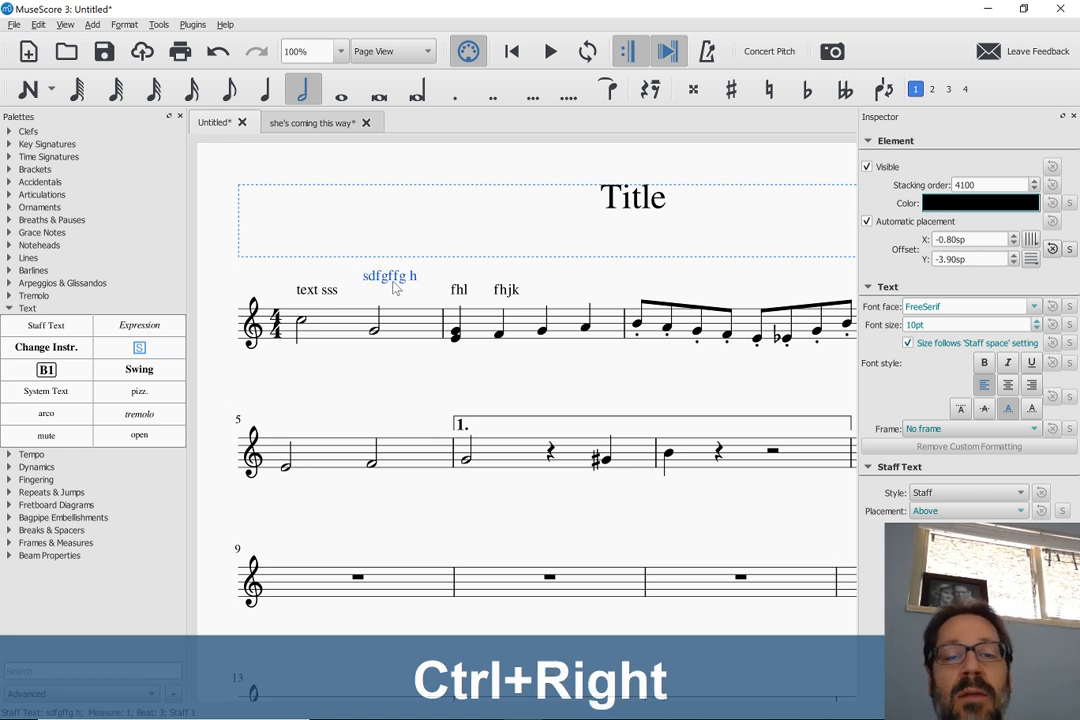
- Shift the staff text "sdfgffg h" in 1 sp increments to a horizontal offset of -1.80 sp
{"action": "key", "text": "ctrl+Right"}
{"action": "key", "text": "ctrl+Left"}
{"action": "key", "text": "ctrl+Left"}
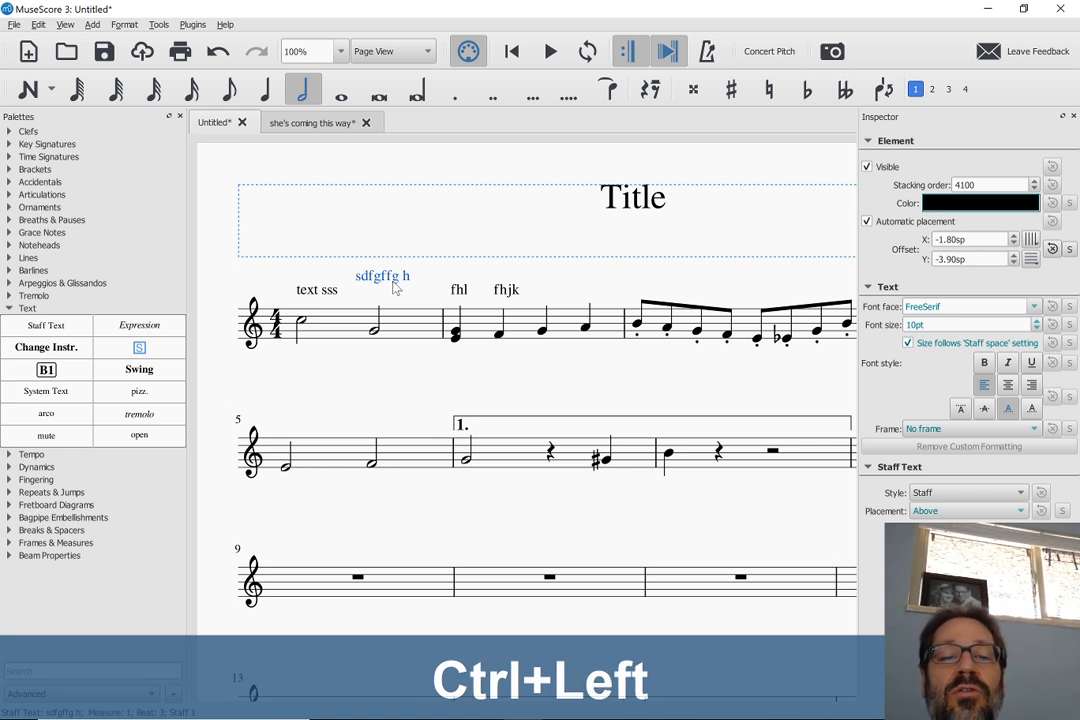
- Lower the first staccato dot in measure 3 to a vertical offset of 1.40 sp and raise measure number 5 to -2.10 sp
{"action": "left_click", "coordinate": [639, 338]}
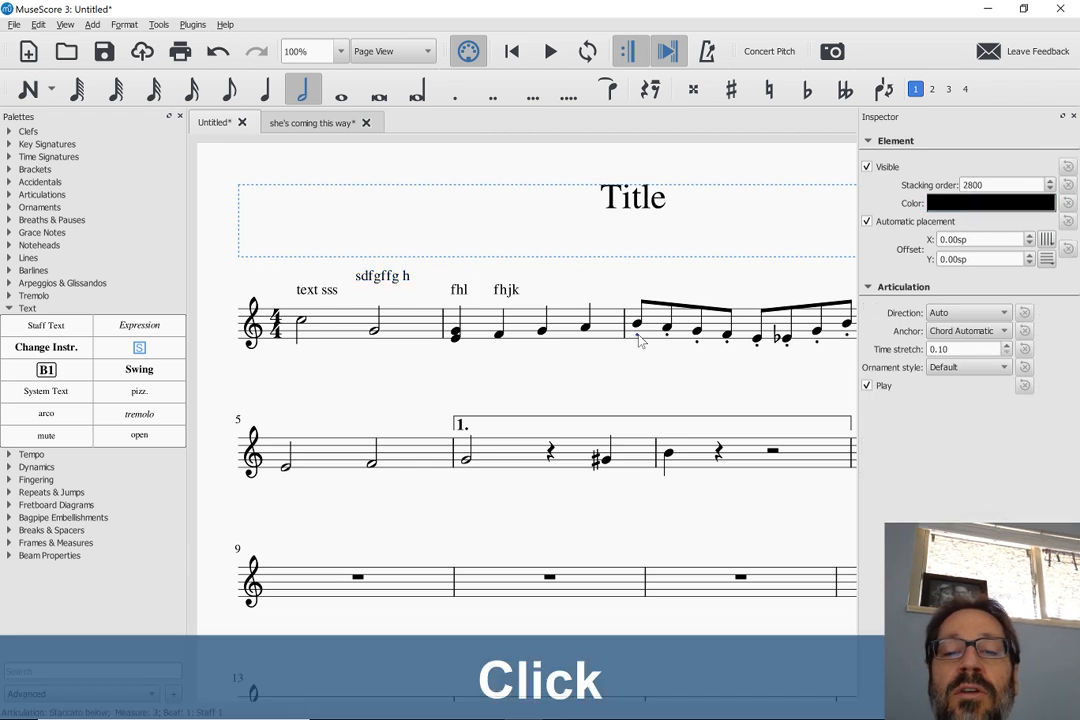
{"action": "key", "text": "Down"}
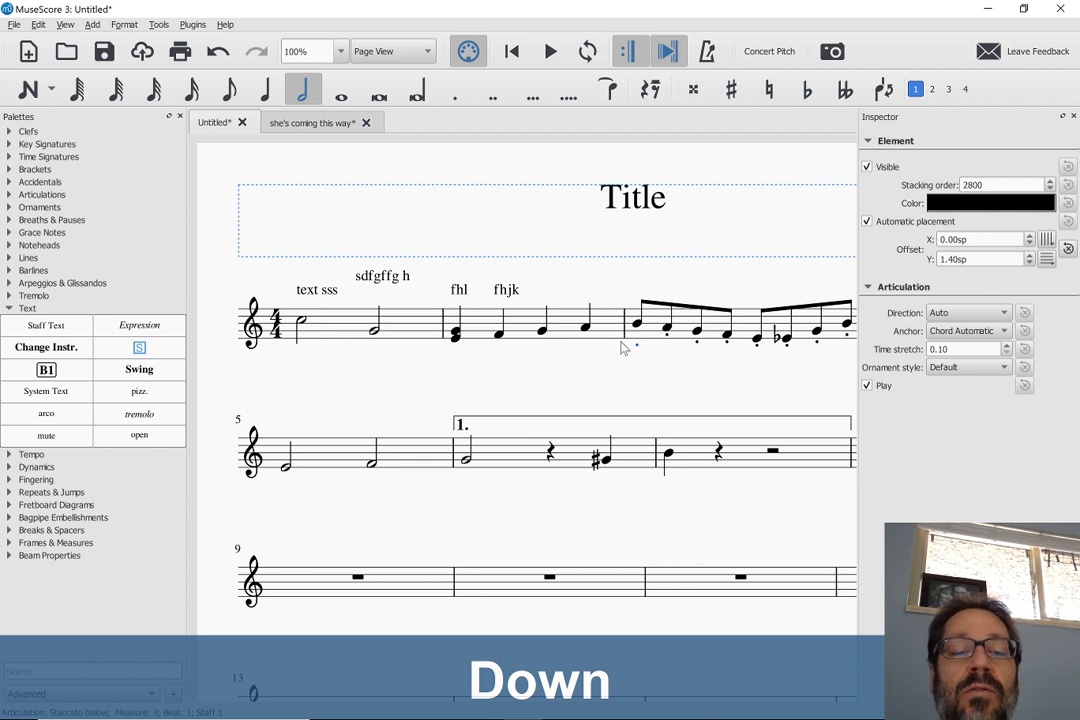
{"action": "left_click", "coordinate": [239, 421]}
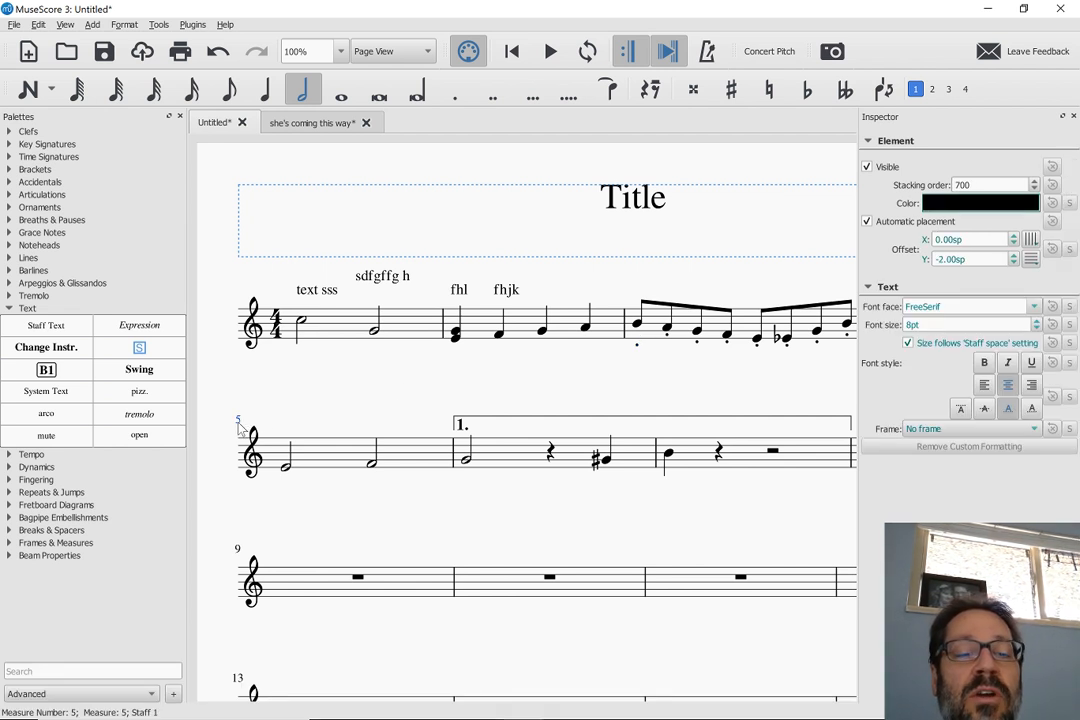
{"action": "key", "text": "Up"}
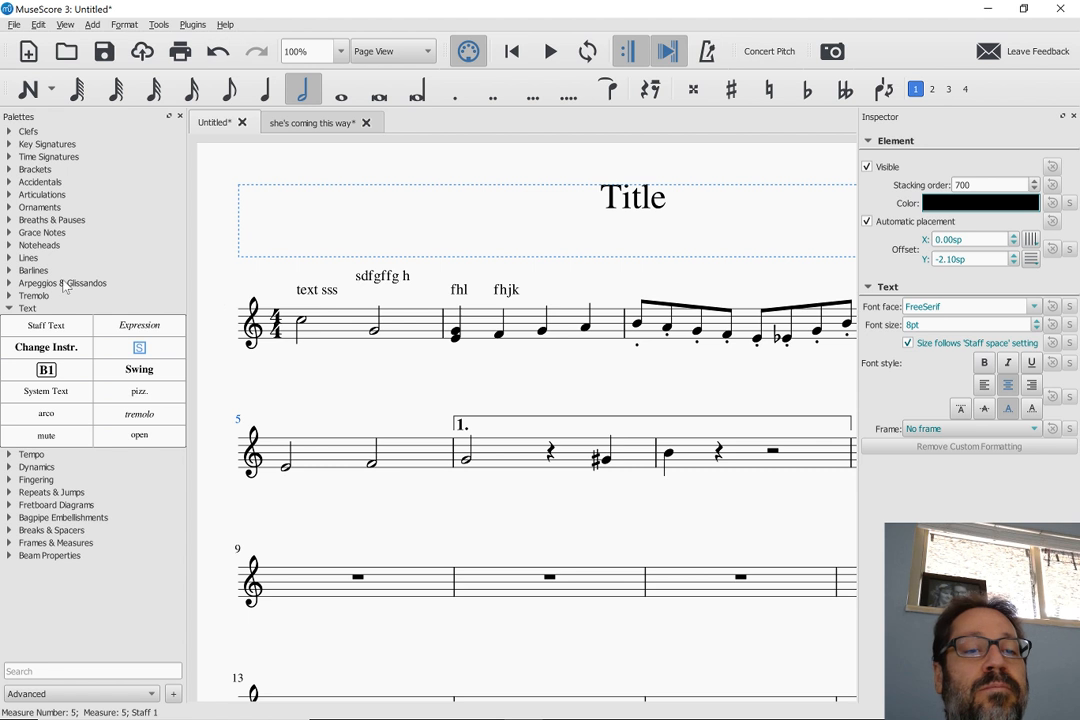
- Add a trill ornament to the third note of measure 2 and nudge it higher above the staff
{"action": "left_click", "coordinate": [39, 207]}
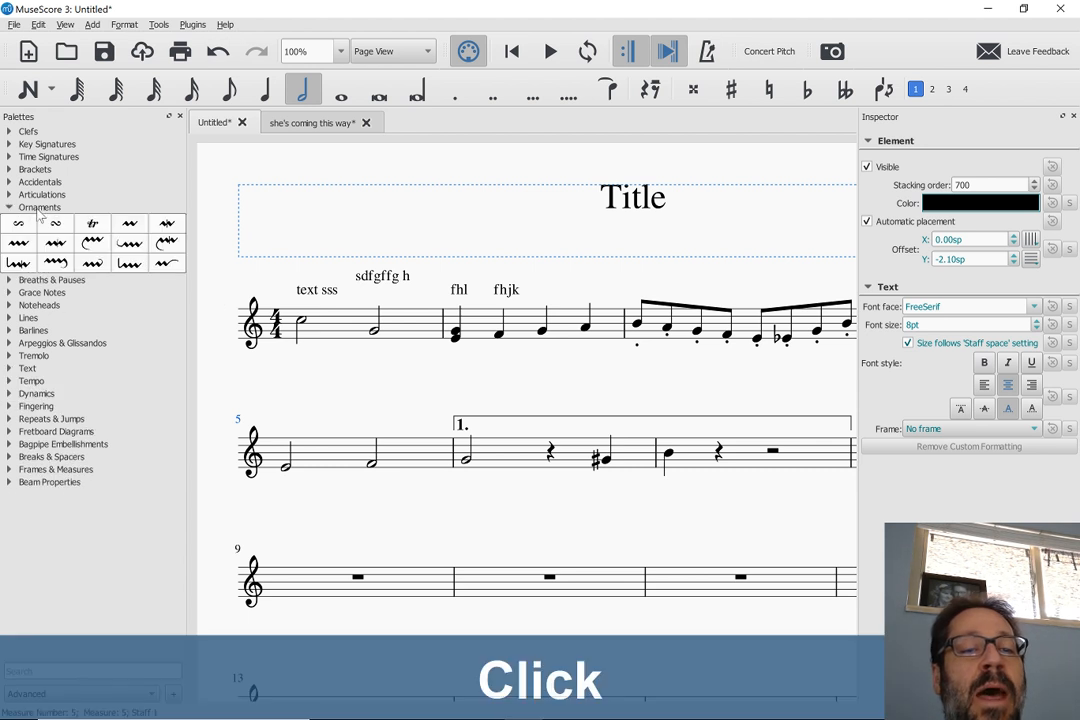
{"action": "left_click", "coordinate": [93, 225]}
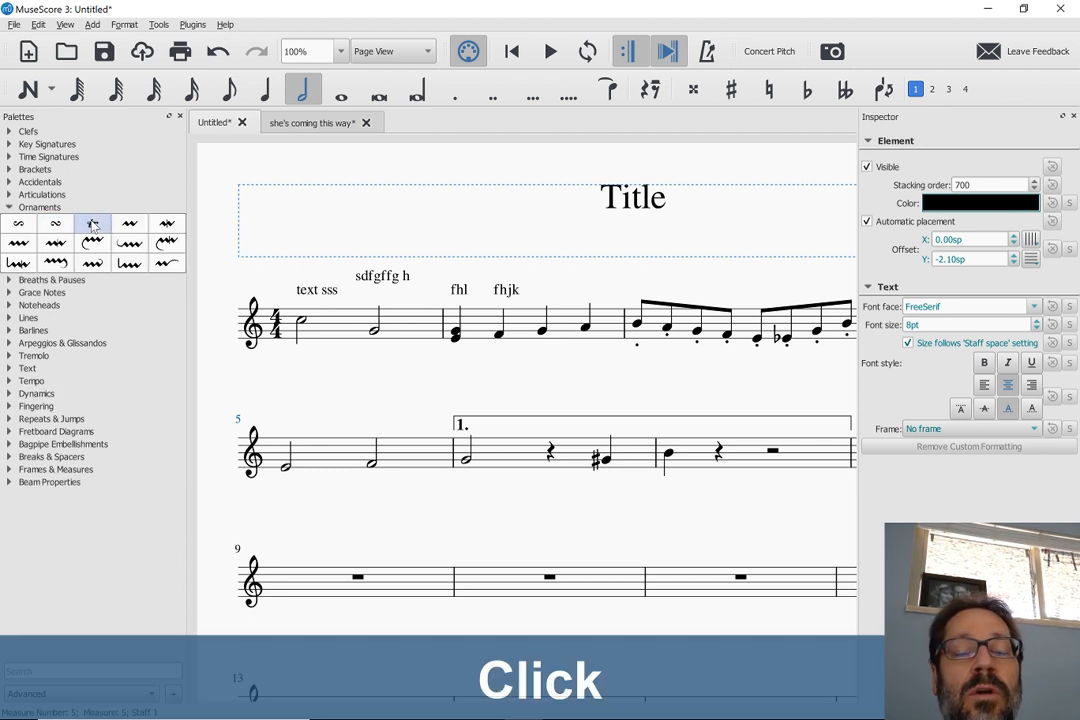
{"action": "left_click_drag", "start_coordinate": [93, 225], "coordinate": [541, 334]}
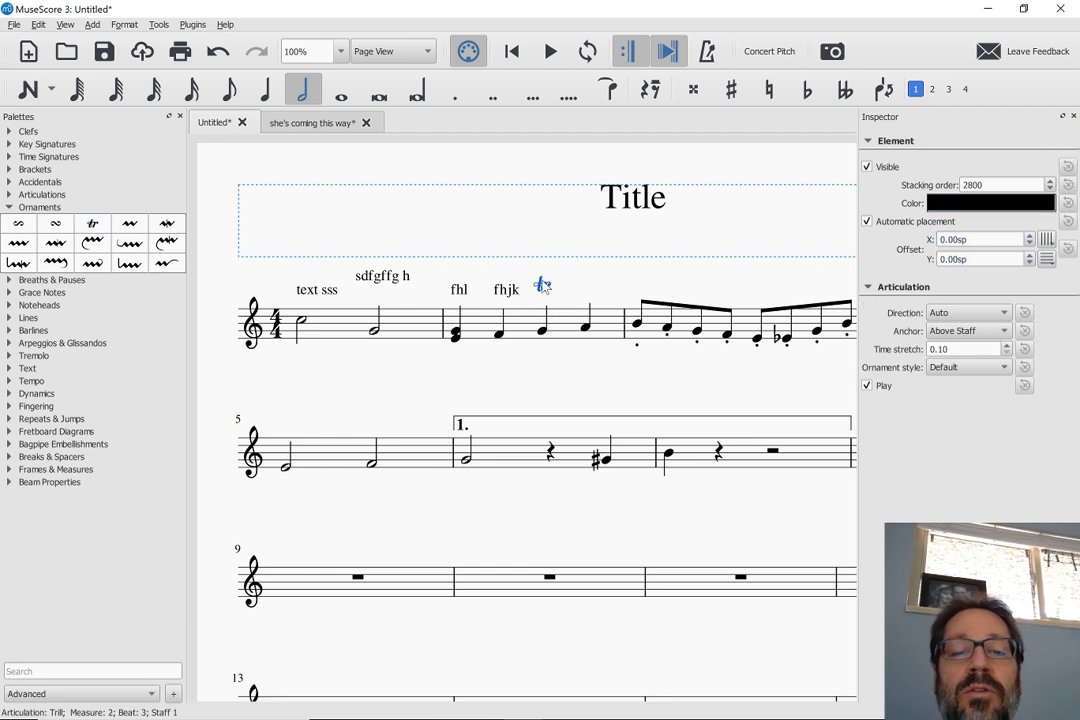
{"action": "key", "text": "Up"}
{"action": "key", "text": "Up"}
{"action": "key", "text": "Up"}
- Try nudging the trill to the right, and clear the selection in the score
{"action": "key", "text": "Right"}
{"action": "key", "text": "Right"}
{"action": "key", "text": "Right"}
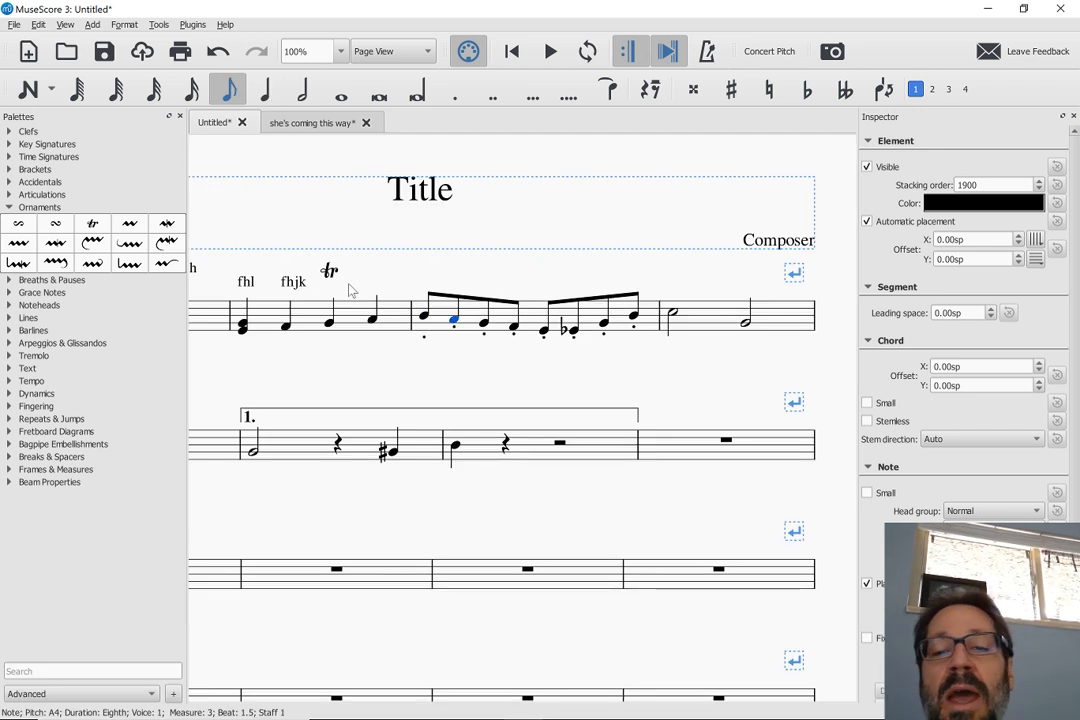
{"action": "key", "text": "Escape"}
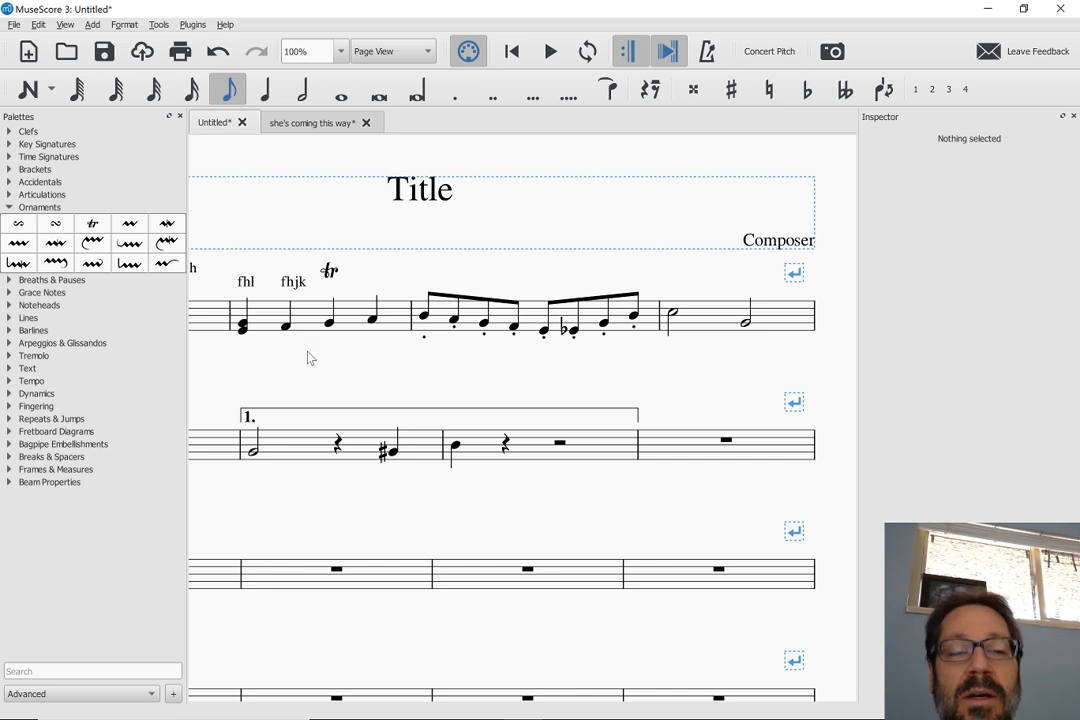
- Put the 4/4 time signature in edit mode and nudge it left to a horizontal offset of -0.50 sp
{"action": "scroll", "coordinate": [306, 357], "scroll_direction": "left", "scroll_amount": 3}
{"action": "double_click", "coordinate": [331, 325]}
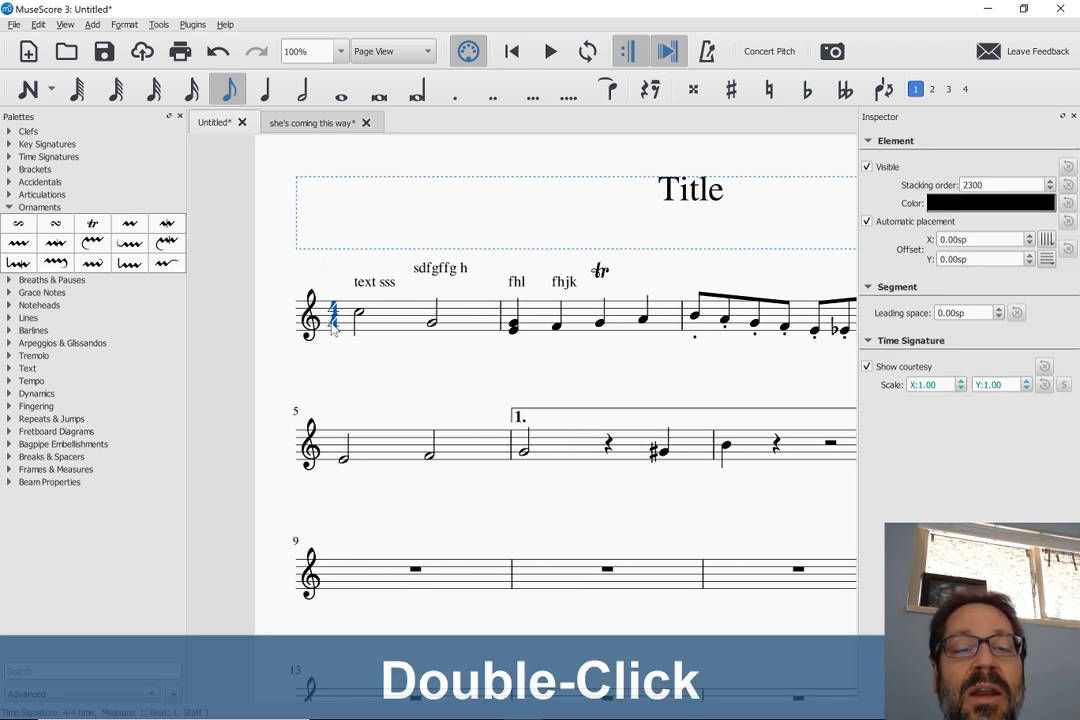
{"action": "key", "text": "Left"}
{"action": "key", "text": "Left"}
{"action": "key", "text": "Left"}
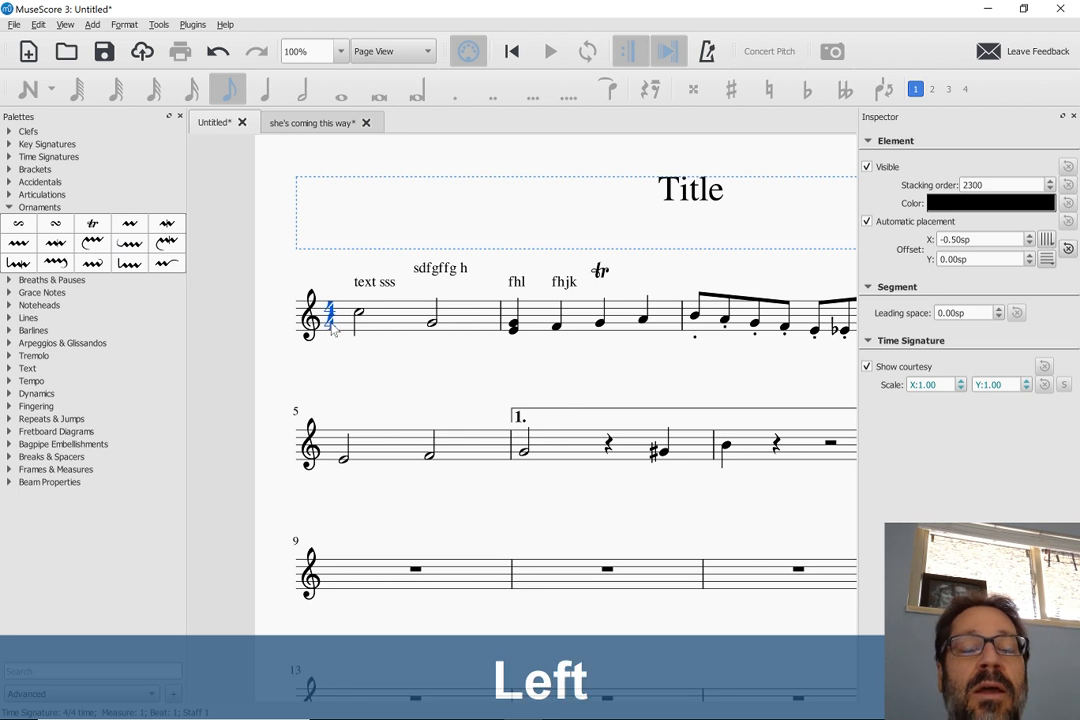
- Nudge the 4/4 time signature further left and back right to a horizontal offset of -0.10 sp
{"action": "double_click", "coordinate": [331, 322]}
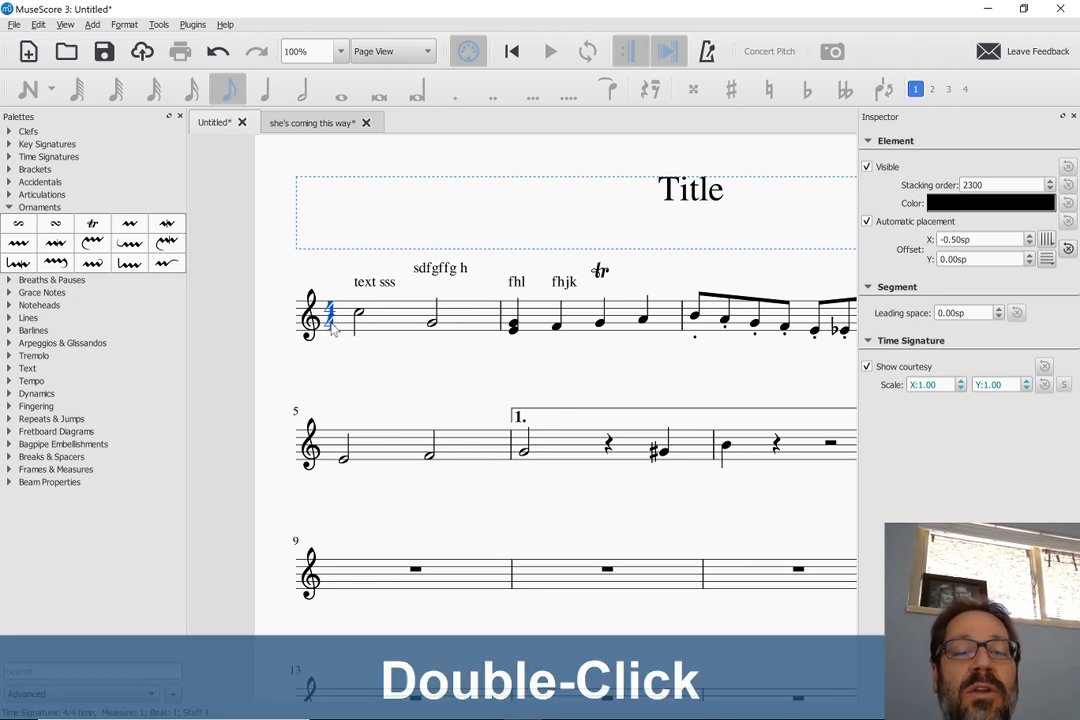
{"action": "key", "text": "Left"}
{"action": "key", "text": "Left"}
{"action": "key", "text": "Left"}
{"action": "key", "text": "Left"}
{"action": "key", "text": "Left"}
{"action": "key", "text": "Left"}
{"action": "key", "text": "Right"}
{"action": "key", "text": "Right"}
{"action": "key", "text": "Right"}
{"action": "key", "text": "Right"}
{"action": "key", "text": "Right"}
{"action": "key", "text": "Right"}
{"action": "key", "text": "Right"}
{"action": "key", "text": "Right"}
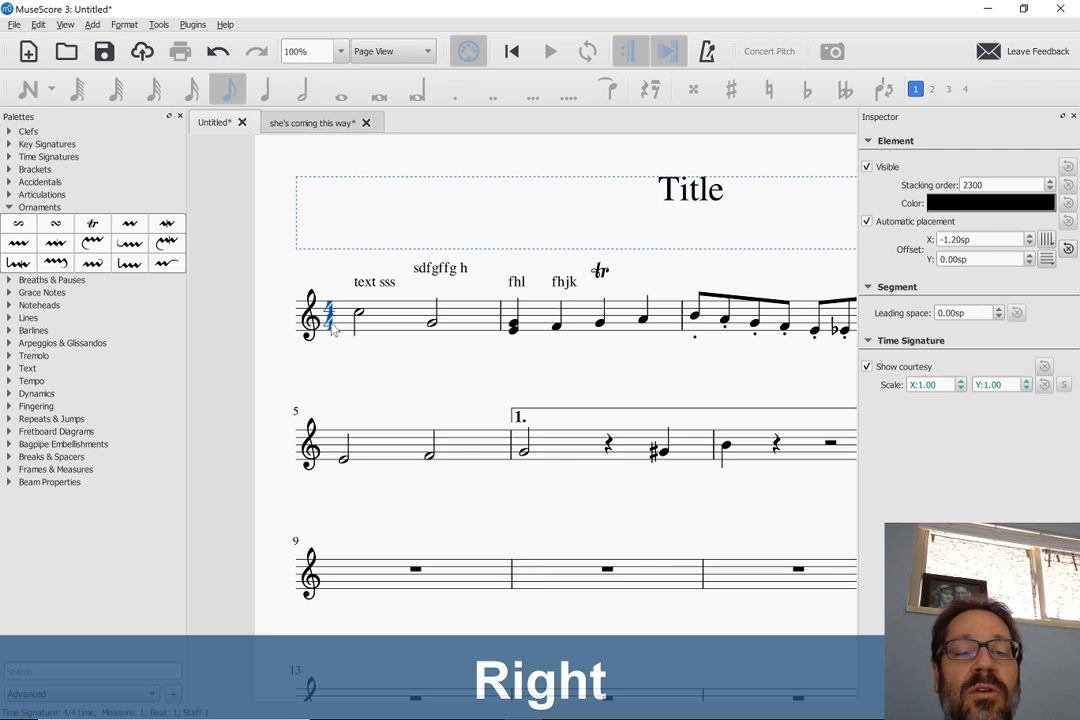
{"action": "key", "text": "Right"}
{"action": "key", "text": "Right"}
{"action": "key", "text": "Right"}
{"action": "key", "text": "Right"}
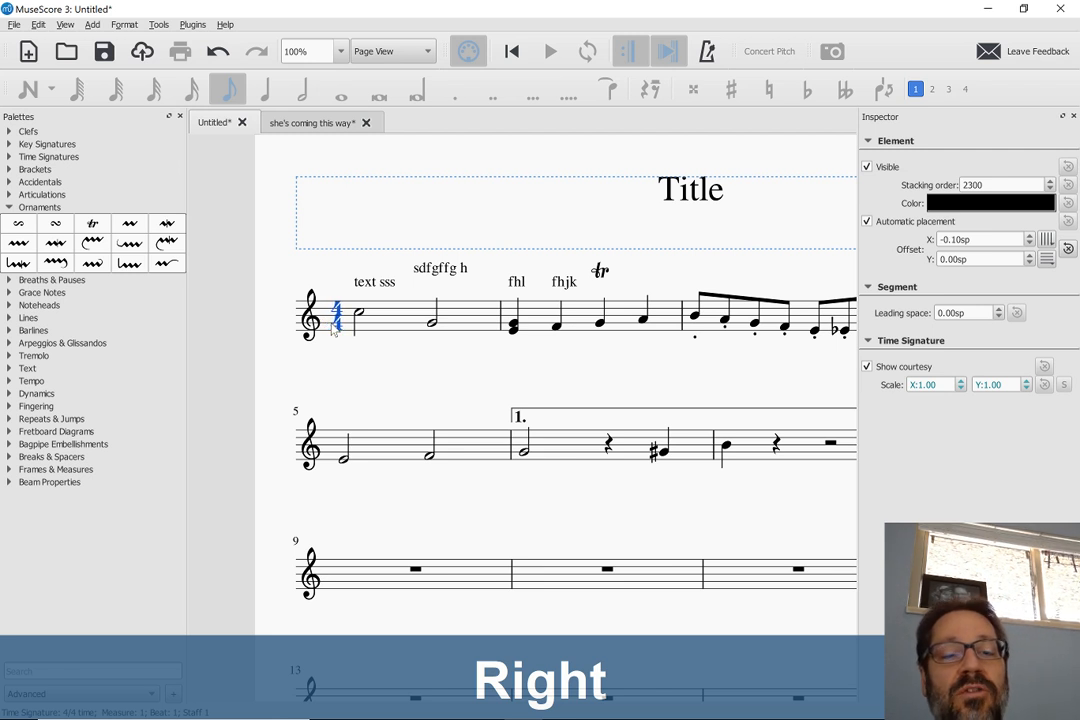
- Finish editing the time signature, and add a 32nd-through-stem tremolo to the first note of measure 1
{"action": "key", "text": "Escape"}
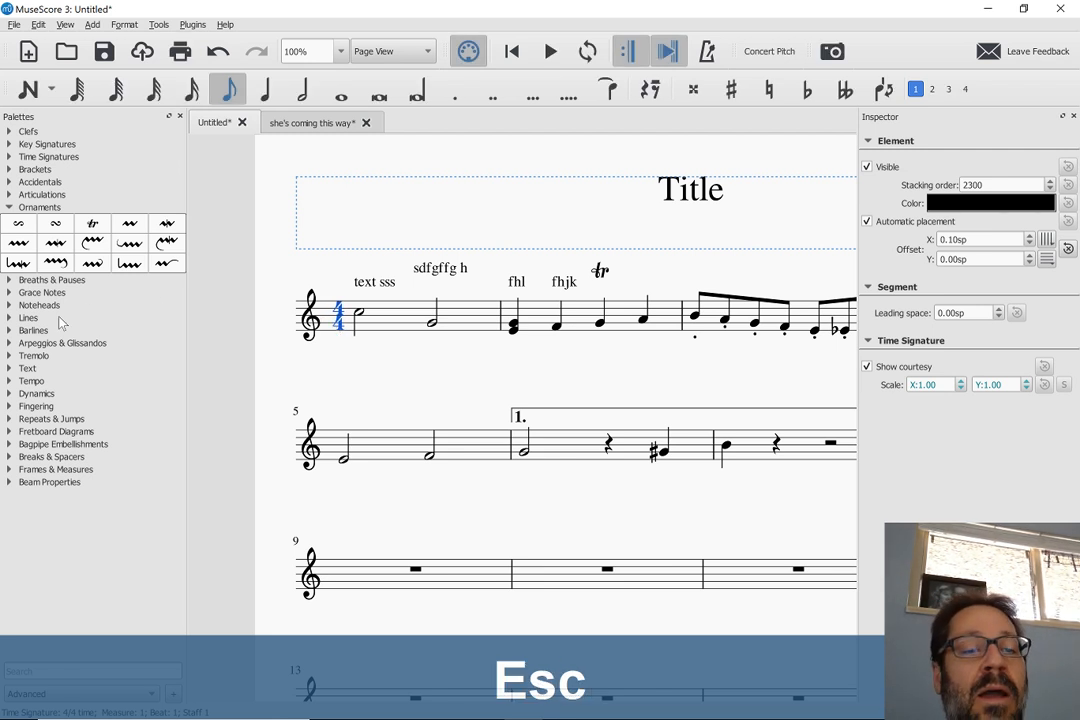
{"action": "left_click", "coordinate": [33, 356]}
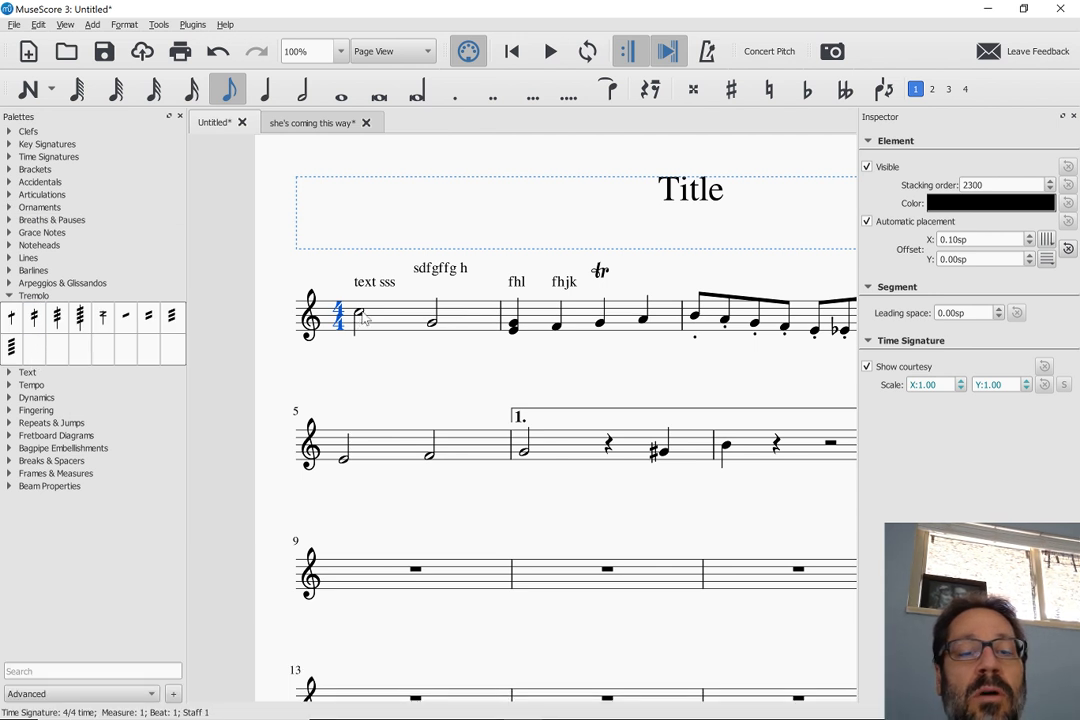
{"action": "left_click", "coordinate": [364, 317]}
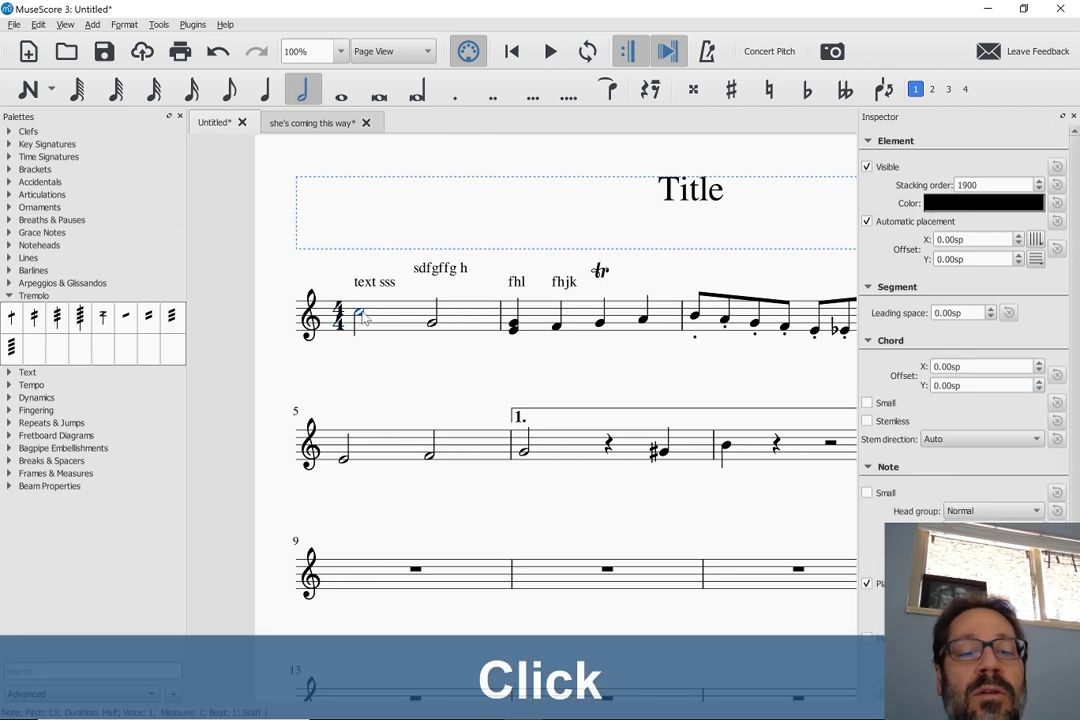
{"action": "double_click", "coordinate": [57, 317]}
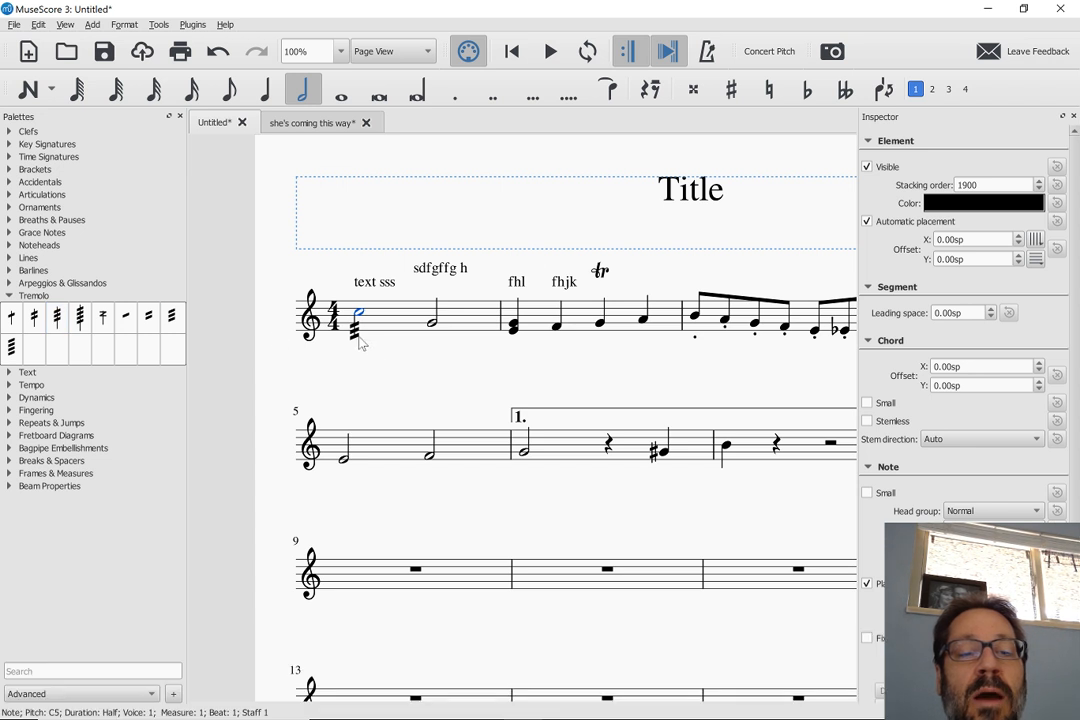
- Nudge the new tremolo down, back up and sideways to an offset of X 0.10 sp and Y -0.20 sp
{"action": "left_click", "coordinate": [359, 339]}
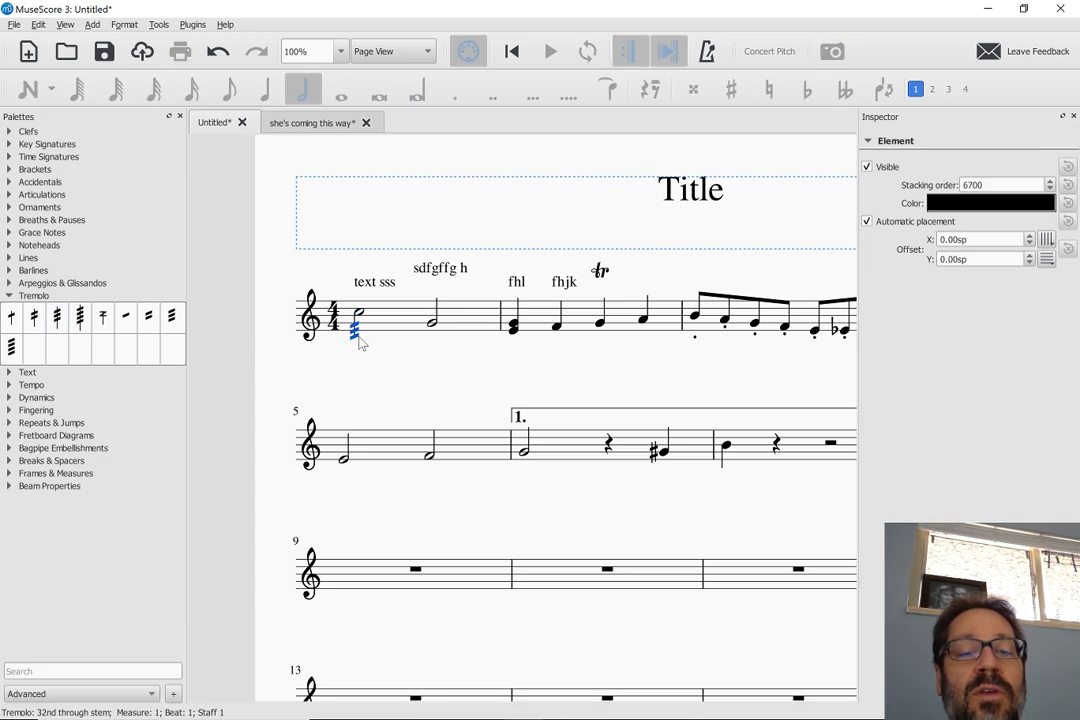
{"action": "key", "text": "Down"}
{"action": "key", "text": "Down"}
{"action": "key", "text": "Down"}
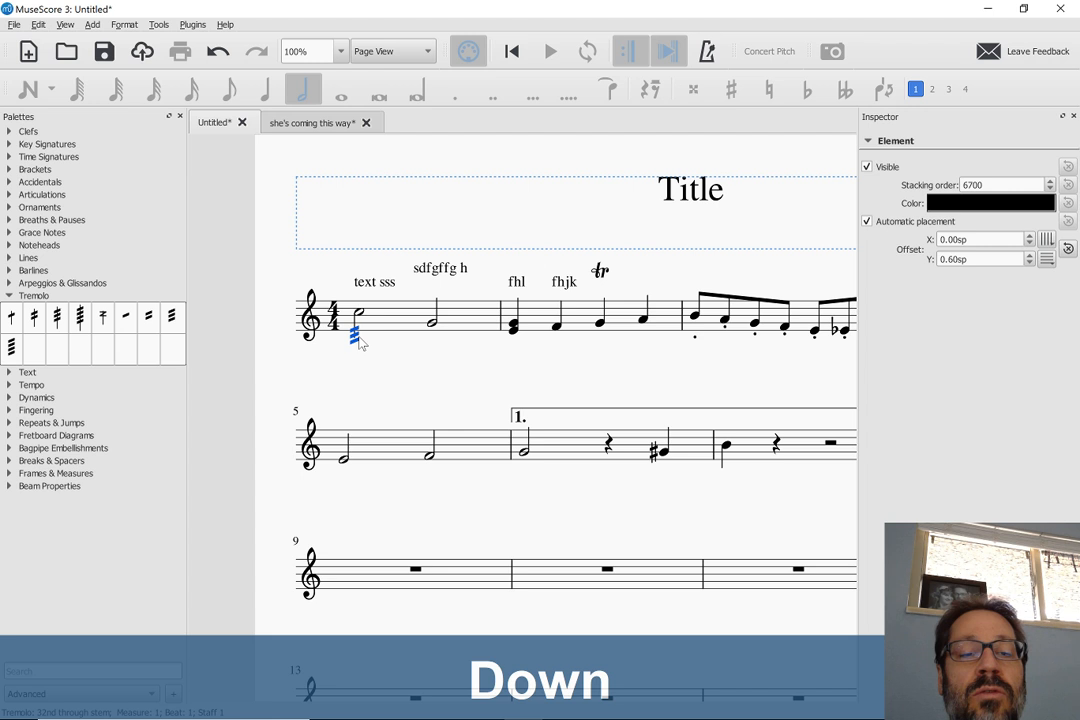
{"action": "key", "text": "Up"}
{"action": "key", "text": "Up"}
{"action": "key", "text": "Up"}
{"action": "key", "text": "Up"}
{"action": "key", "text": "Up"}
{"action": "key", "text": "Up"}
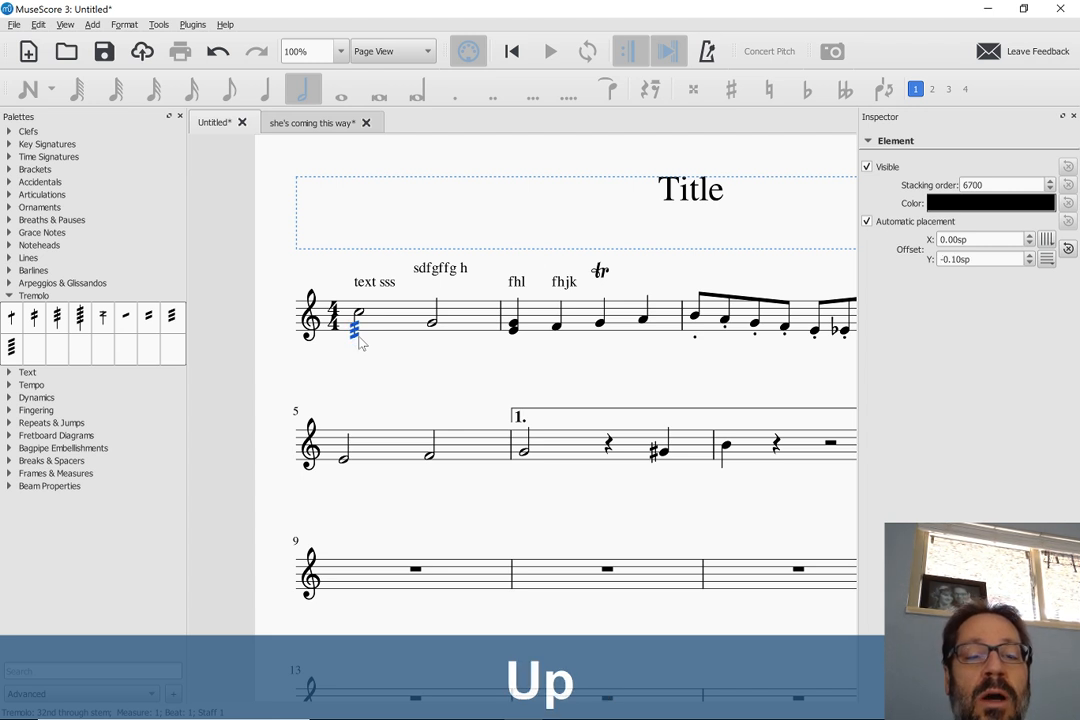
{"action": "key", "text": "Left"}
{"action": "key", "text": "Right"}
{"action": "key", "text": "Right"}
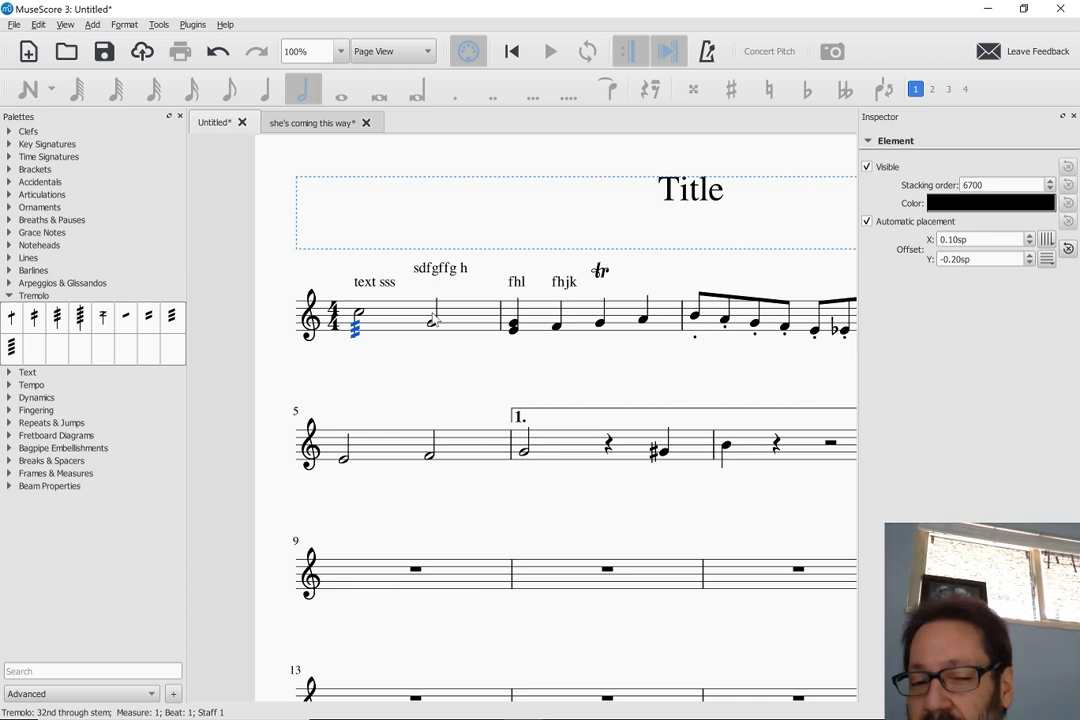
- Reset the staff text "sdfgffg h" in measure 1 to its default position
{"action": "left_click", "coordinate": [449, 280]}
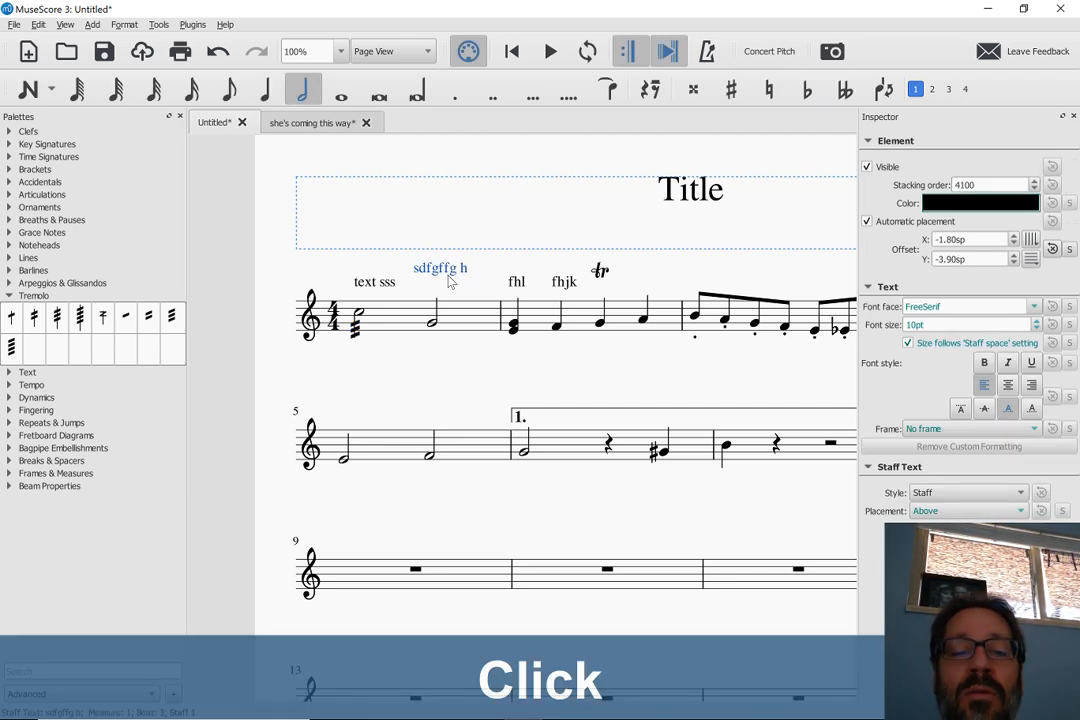
{"action": "key", "text": "ctrl+r"}
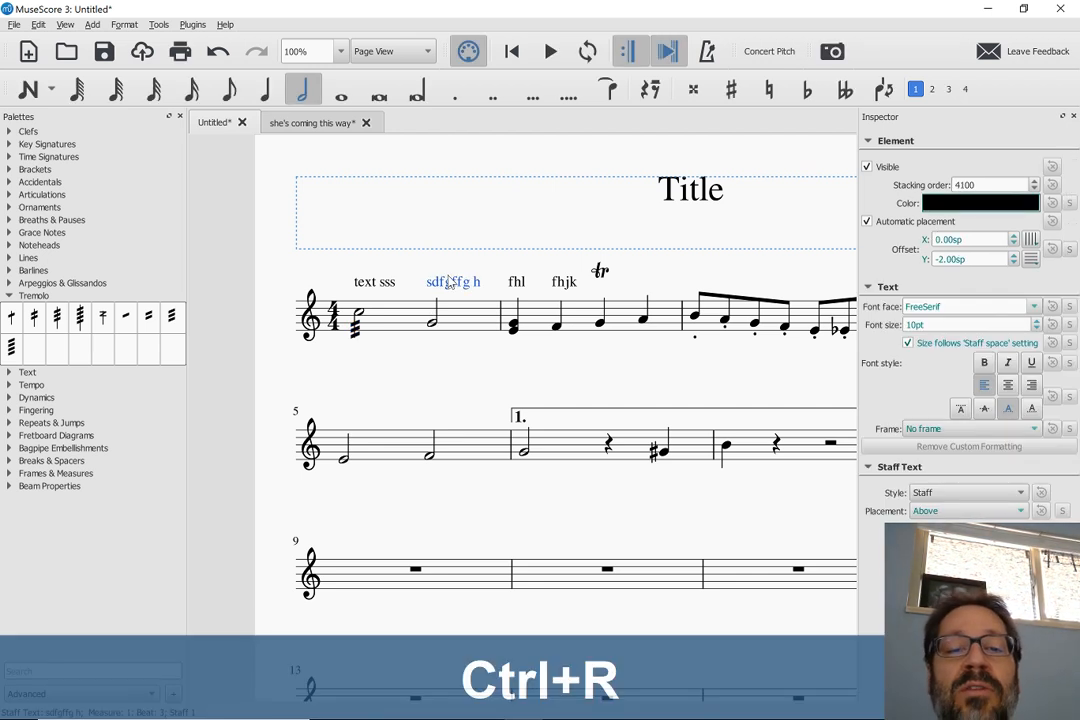
- Raise the staff text "sdfgffg h" in coarse steps to a vertical offset of -5.00 sp
{"action": "left_click", "coordinate": [449, 282]}
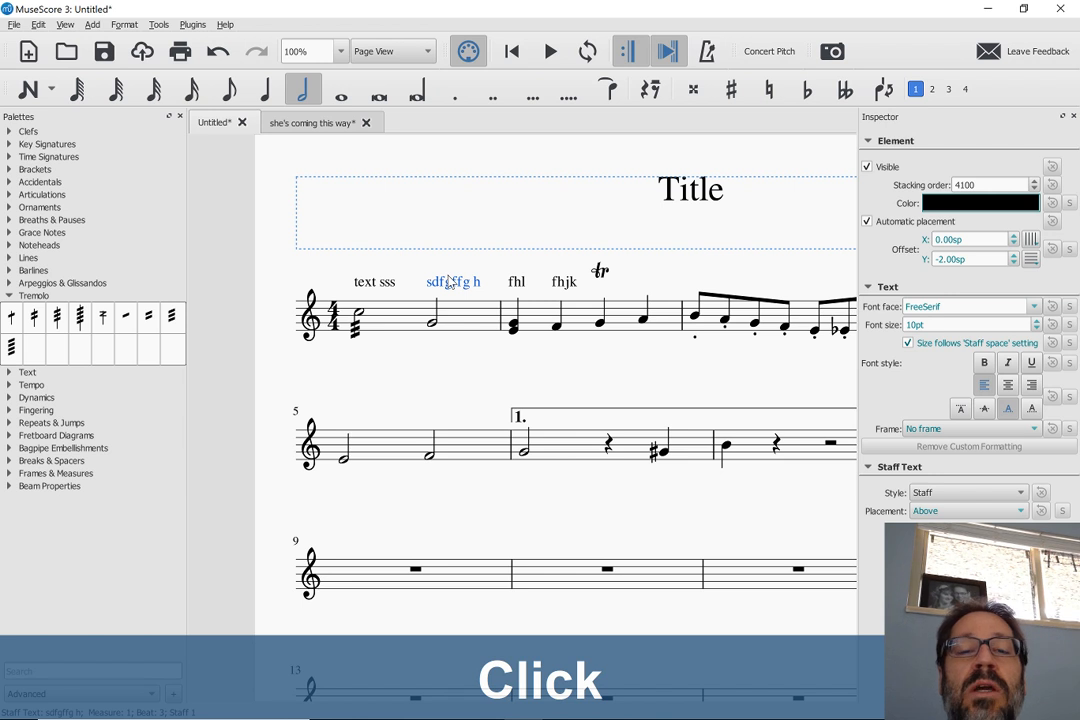
{"action": "key", "text": "ctrl+Up"}
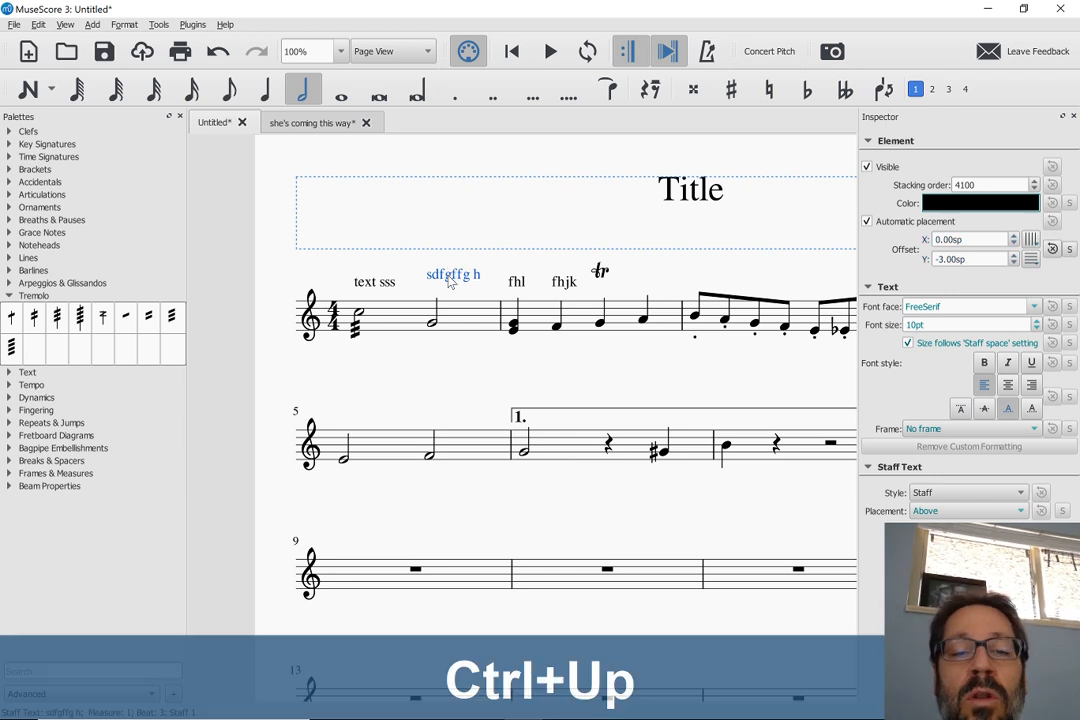
{"action": "key", "text": "ctrl+Up"}
{"action": "key", "text": "ctrl+Up"}
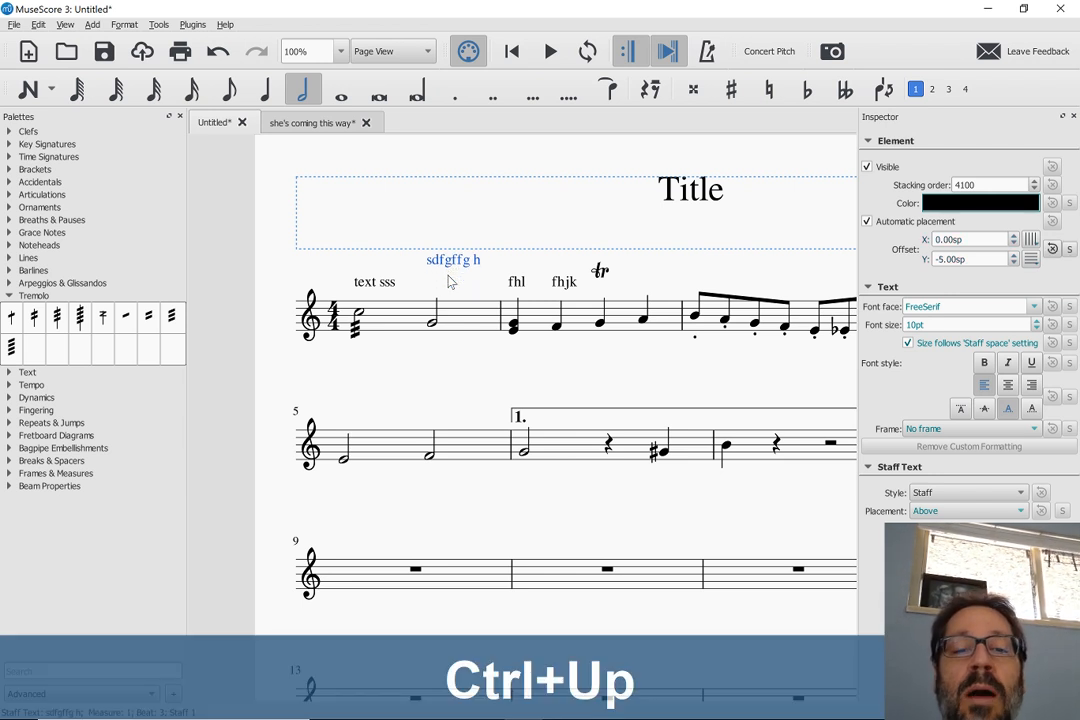
- Raise the staff texts "fhl" and "fhjk" one after the other to a vertical offset of -5.00 sp
{"action": "left_click", "coordinate": [520, 284]}
{"action": "key", "text": "ctrl+Up"}
{"action": "key", "text": "ctrl+Up"}
{"action": "key", "text": "ctrl+Up"}
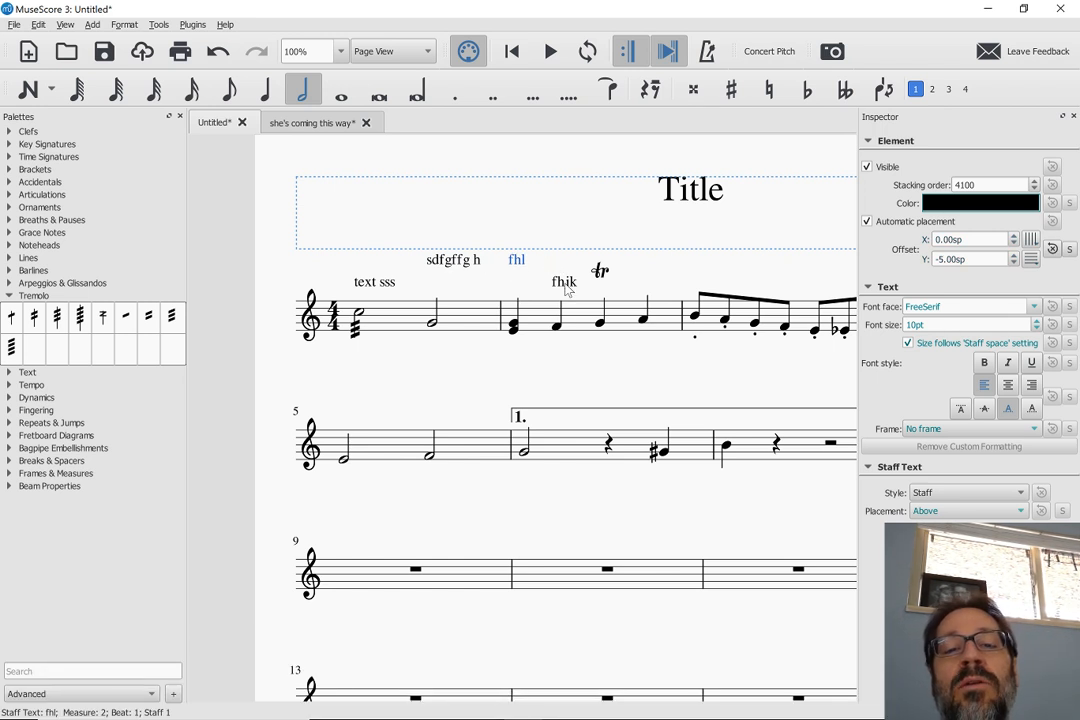
{"action": "left_click", "coordinate": [565, 285]}
{"action": "key", "text": "ctrl+Up"}
{"action": "key", "text": "ctrl+Up"}
{"action": "key", "text": "ctrl+Up"}
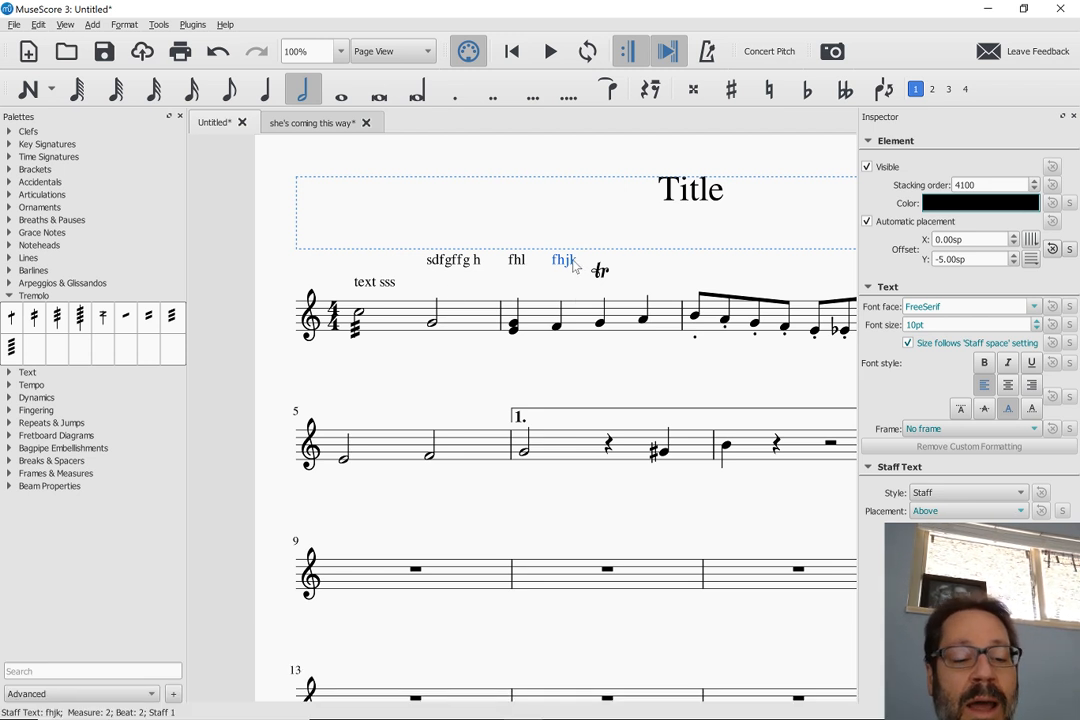
- Undo the coarse raising of the staff texts "fhjk", "fhl" and "sdfgffg h"
{"action": "key", "text": "ctrl+z"}
{"action": "key", "text": "ctrl+z"}
{"action": "key", "text": "ctrl+z"}
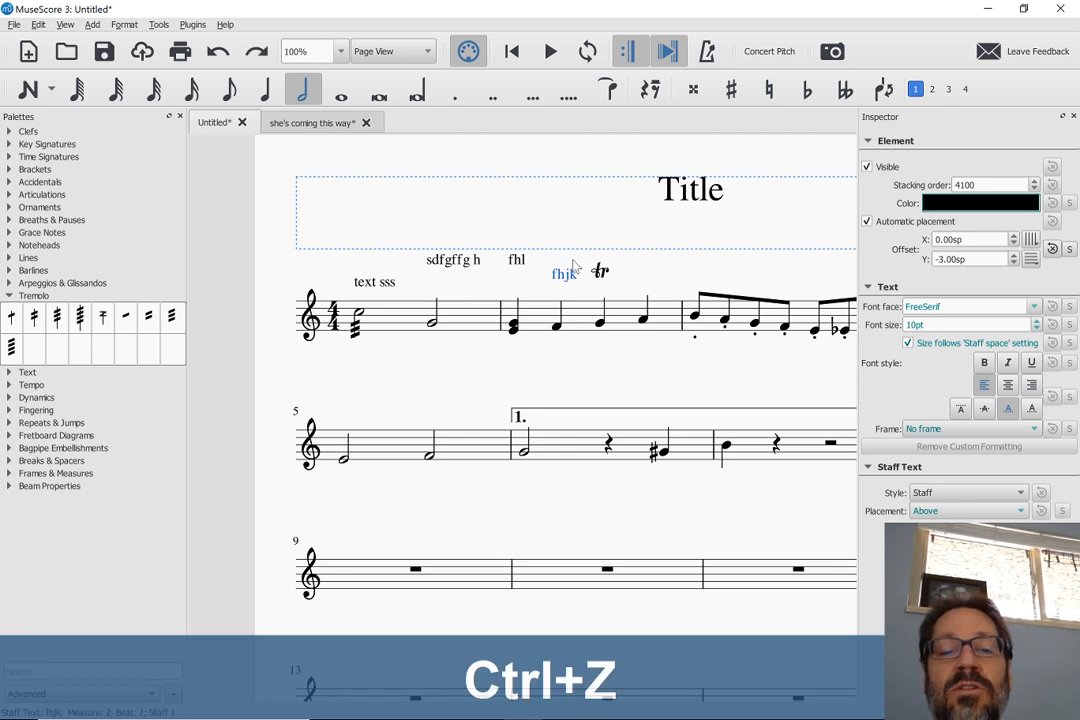
{"action": "left_click", "coordinate": [557, 302]}
{"action": "key", "text": "ctrl+z"}
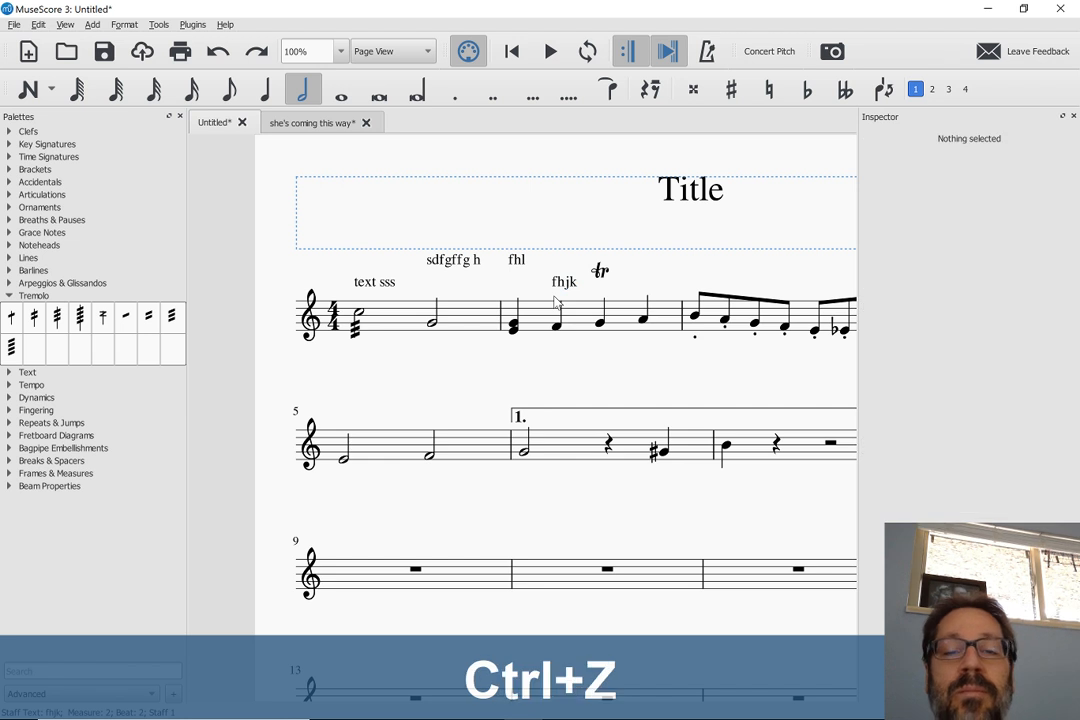
{"action": "key", "text": "ctrl+z"}
{"action": "key", "text": "ctrl+z"}
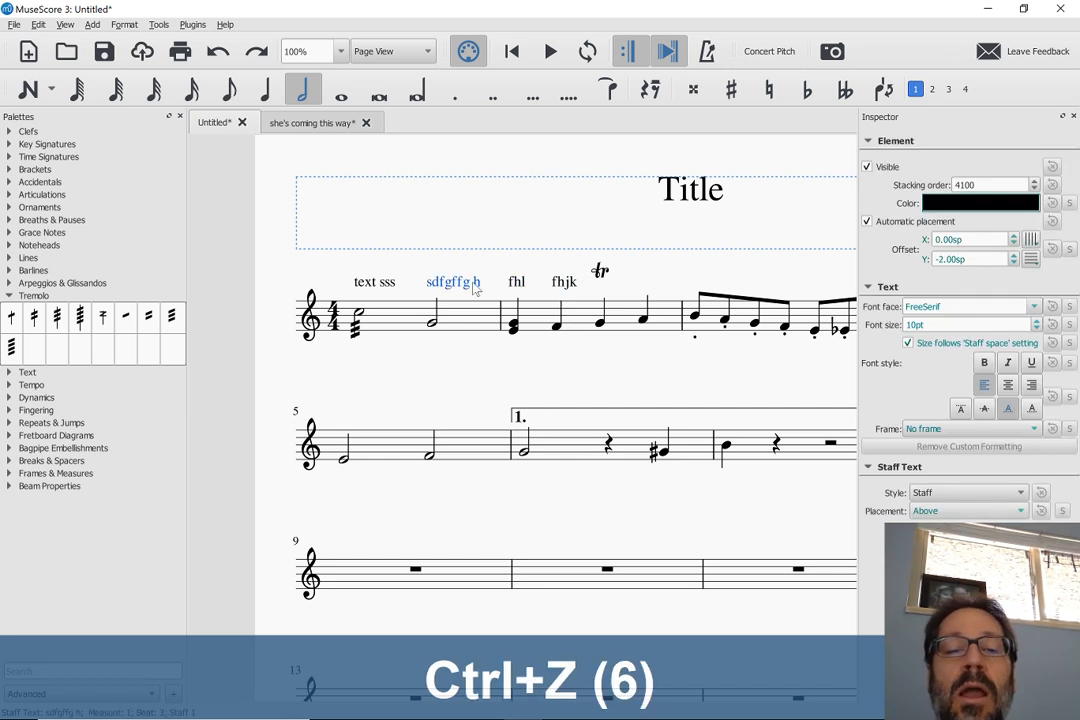
- Select the staff texts "sdfgffg h", "fhl" and "fhjk" together, trying "text sss" in the selection and leaving it out
{"action": "left_click", "coordinate": [454, 288]}
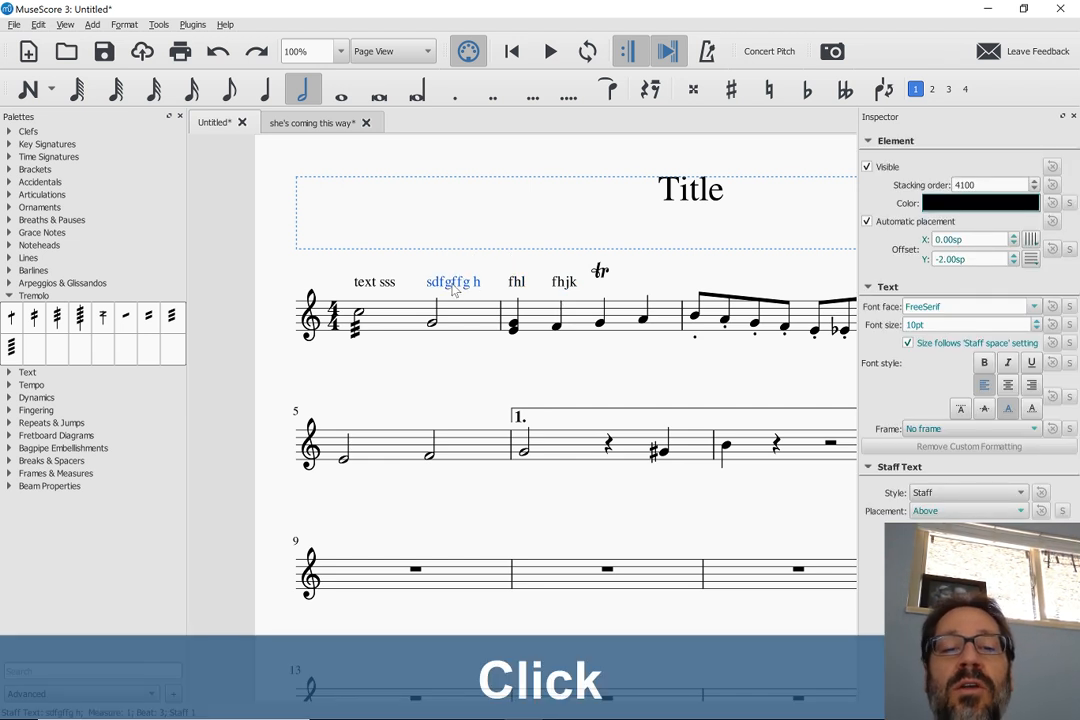
{"action": "left_click", "coordinate": [517, 284], "text": "ctrl"}
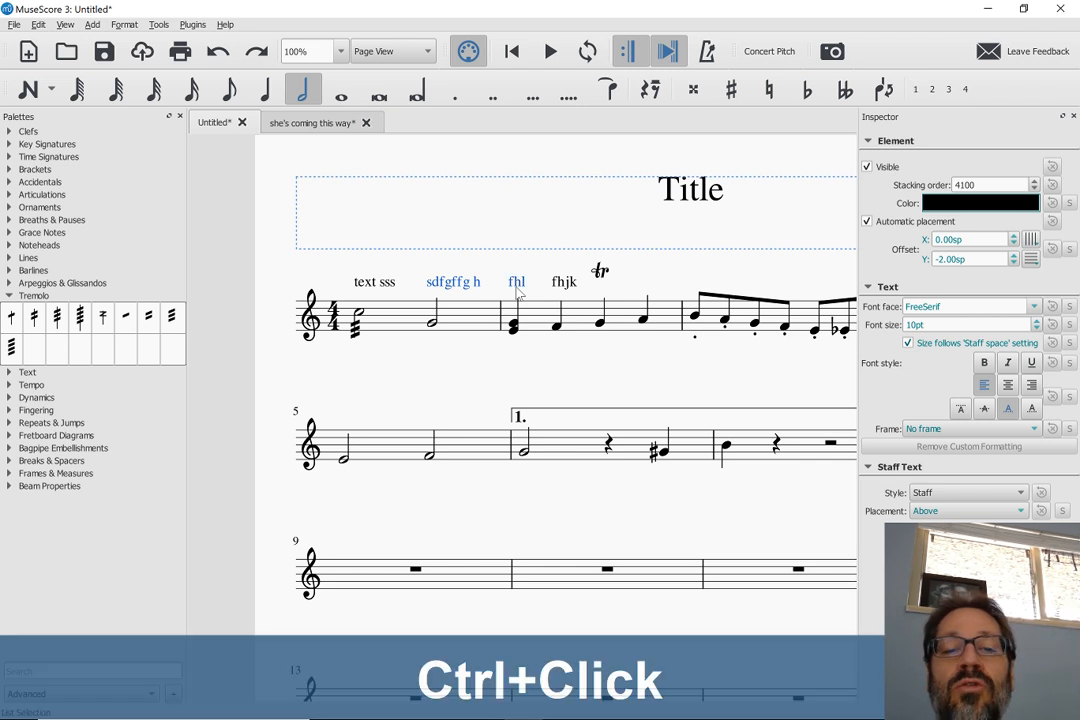
{"action": "left_click", "coordinate": [564, 283], "text": "ctrl"}
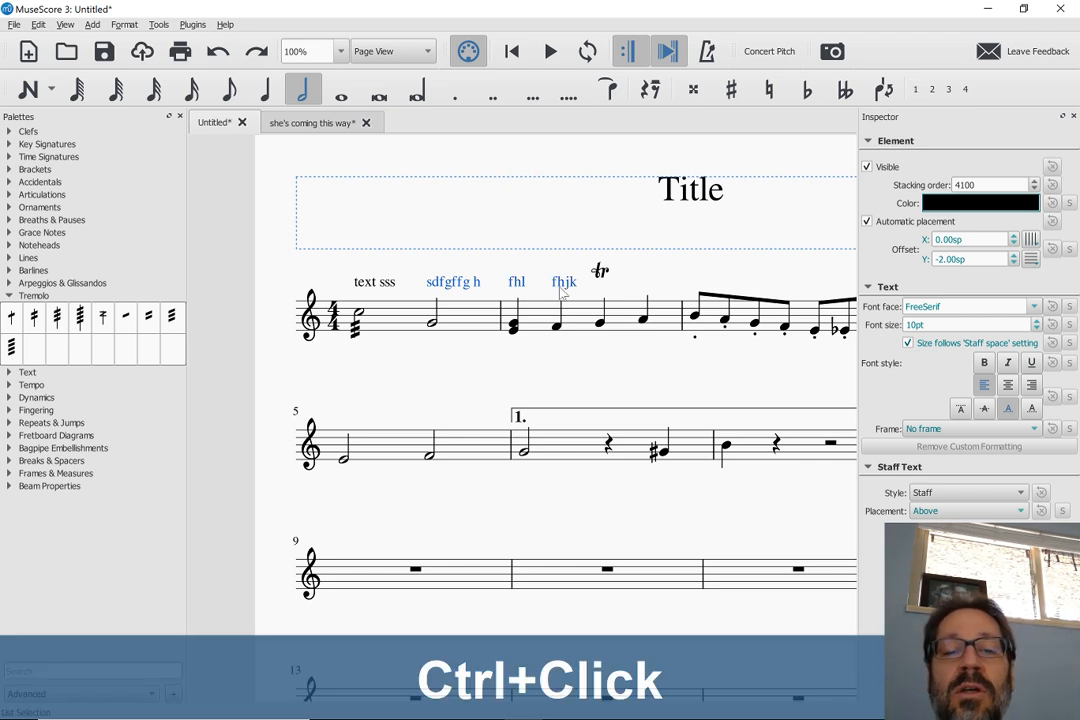
{"action": "left_click", "coordinate": [390, 284], "text": "ctrl"}
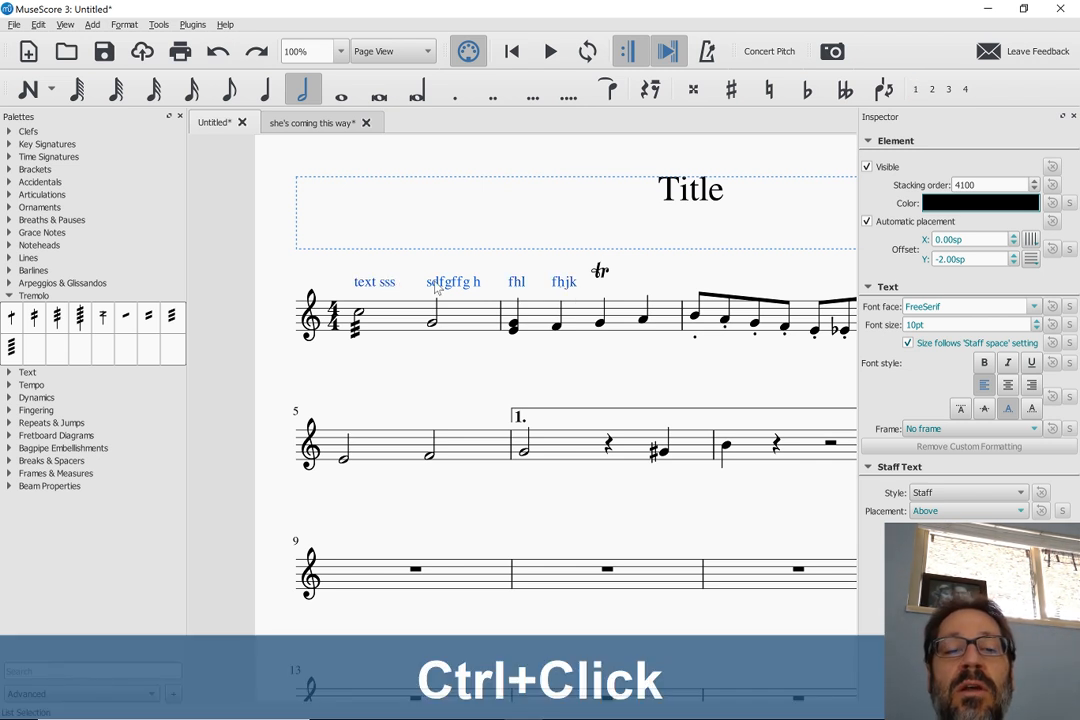
{"action": "left_click", "coordinate": [376, 284], "text": "ctrl"}
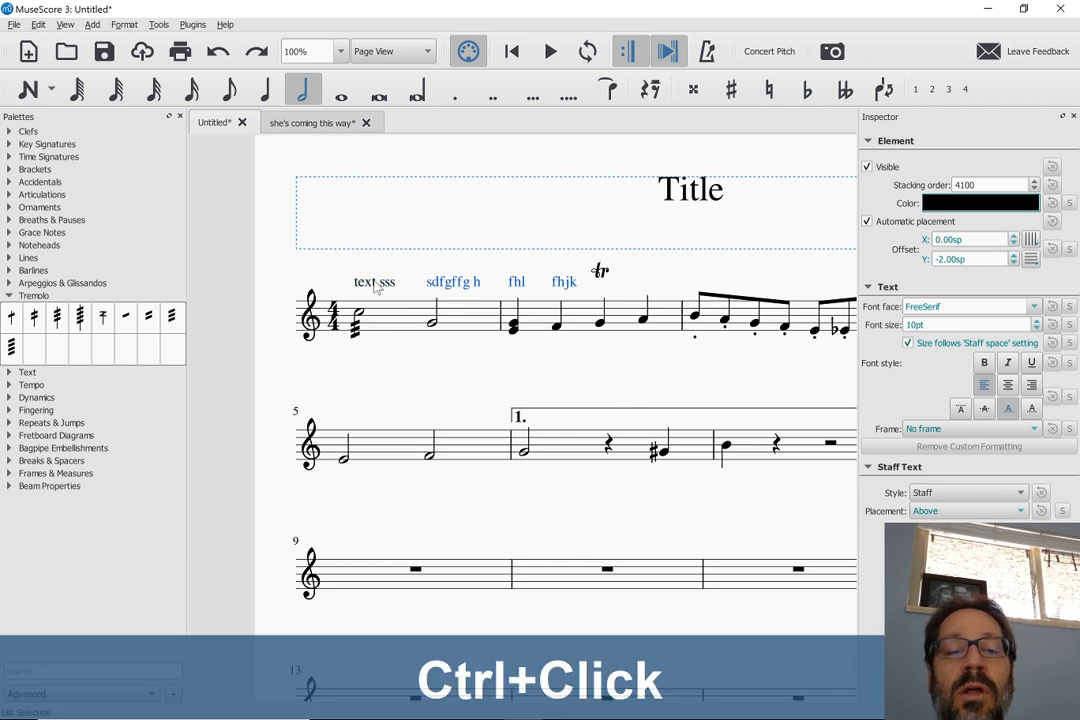
{"action": "left_click", "coordinate": [376, 284], "text": "ctrl"}
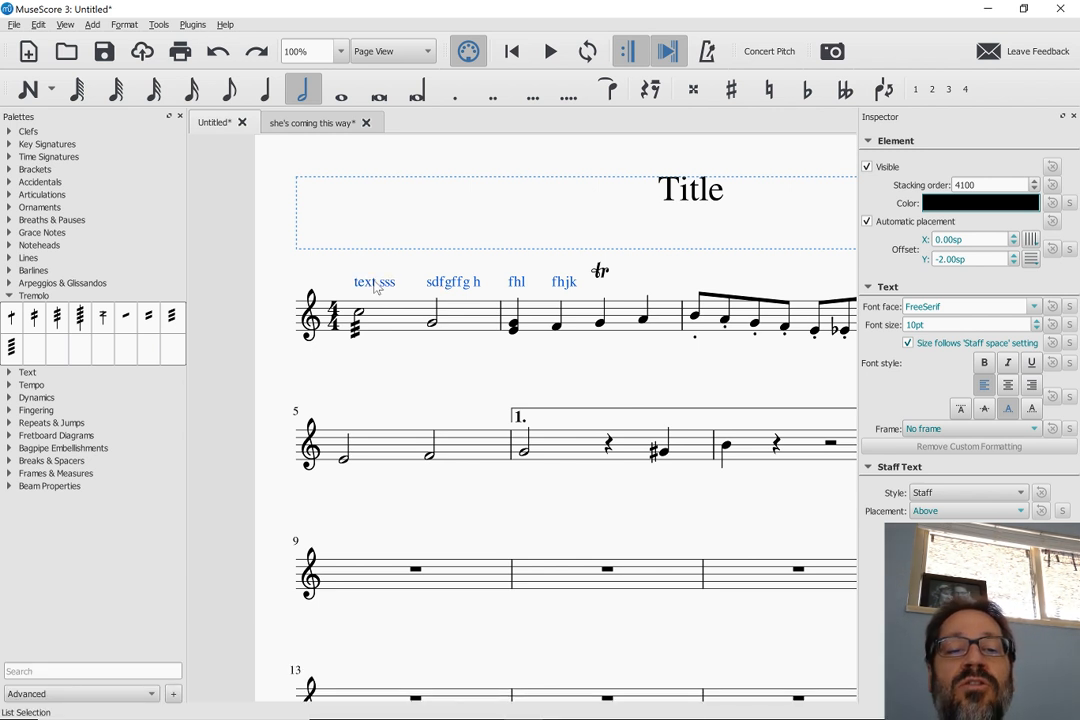
{"action": "left_click", "coordinate": [376, 285], "text": "ctrl"}
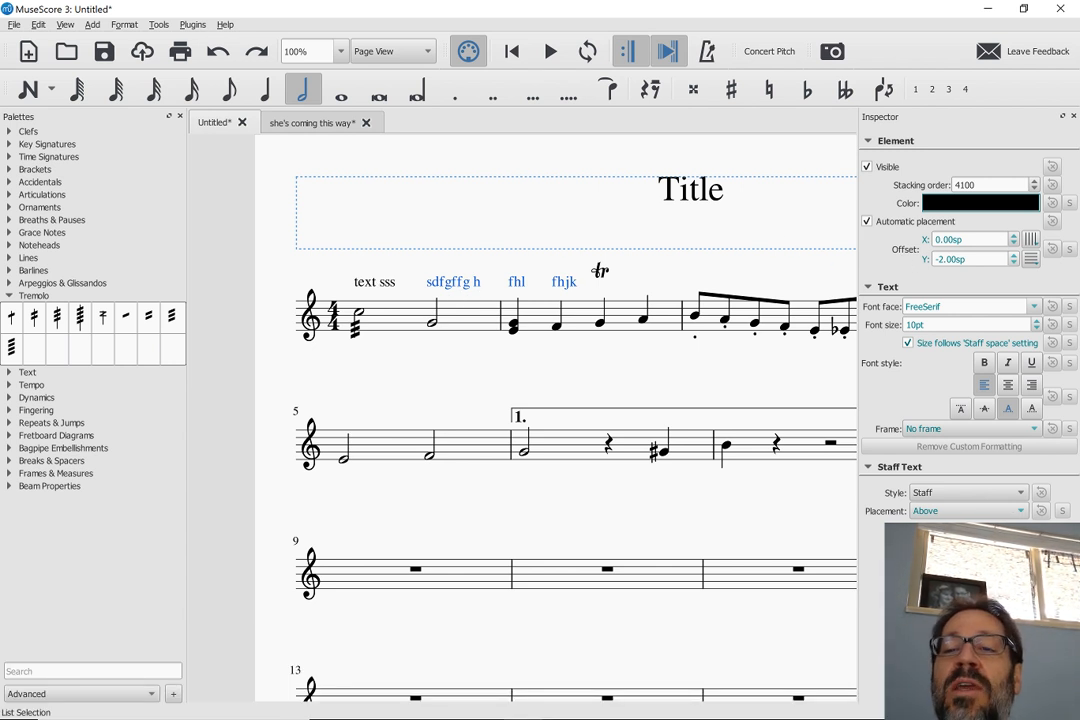
- Raise the three selected staff texts together by stepping their vertical offset to -5.40 sp
{"action": "left_click", "coordinate": [965, 259]}
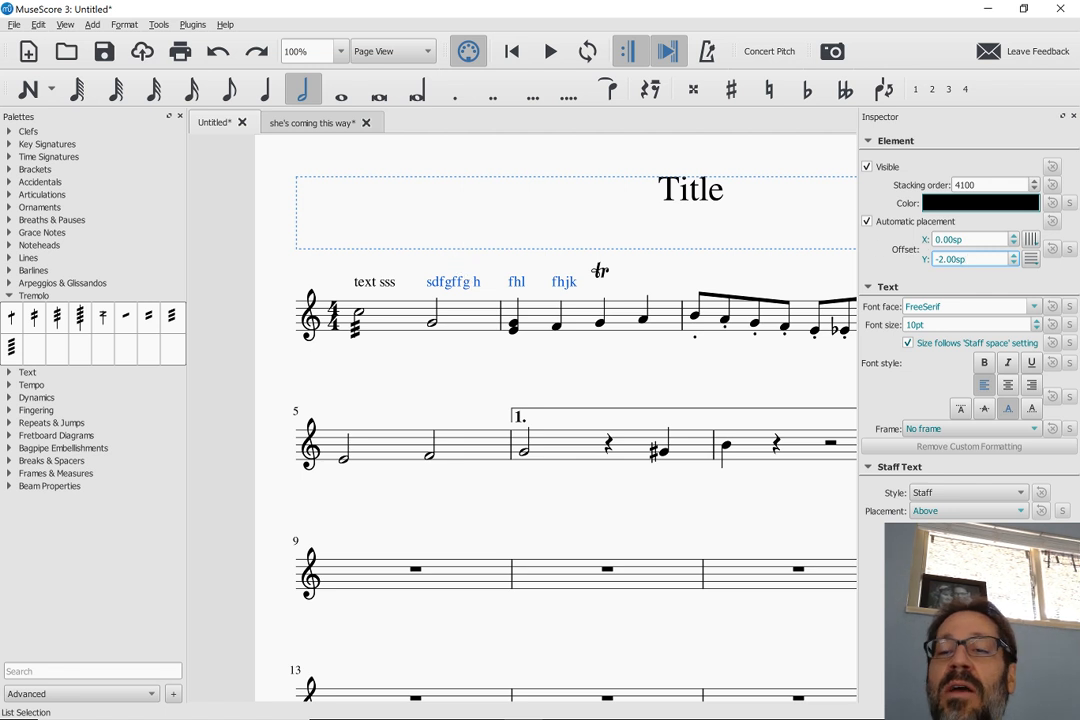
{"action": "right_click", "coordinate": [1015, 268]}
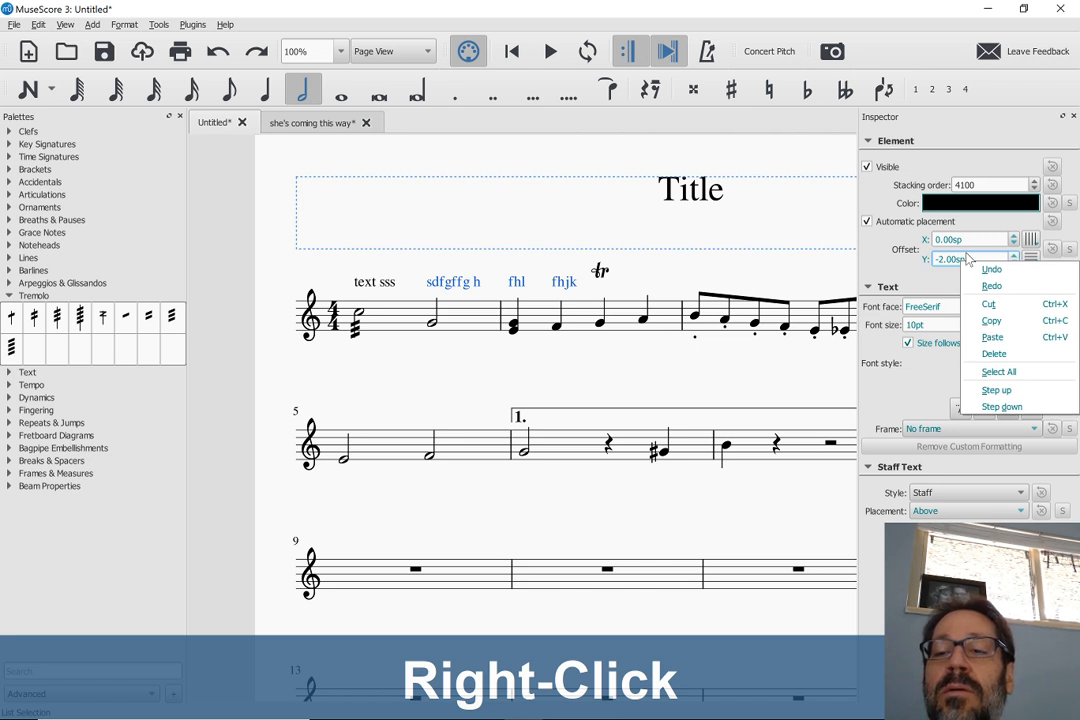
{"action": "left_click", "coordinate": [968, 259]}
{"action": "left_click", "coordinate": [1015, 262]}
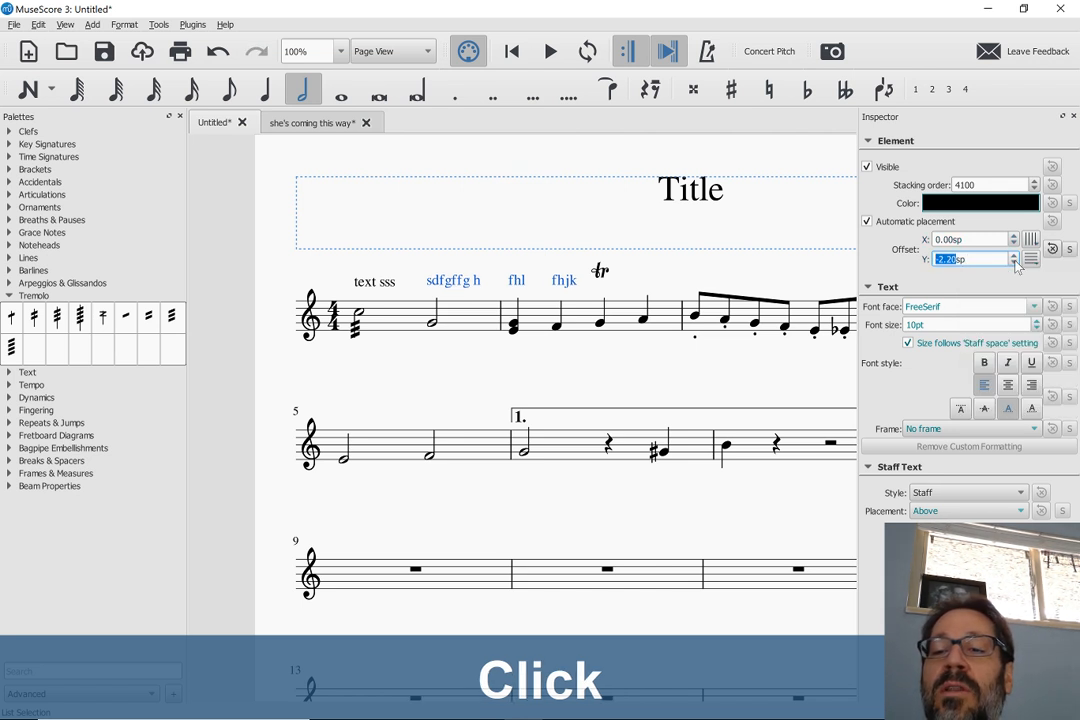
{"action": "left_click", "coordinate": [1015, 262]}
{"action": "left_click", "coordinate": [1015, 262]}
{"action": "left_click", "coordinate": [1015, 262]}
{"action": "left_click", "coordinate": [1015, 262]}
{"action": "left_click", "coordinate": [1015, 262]}
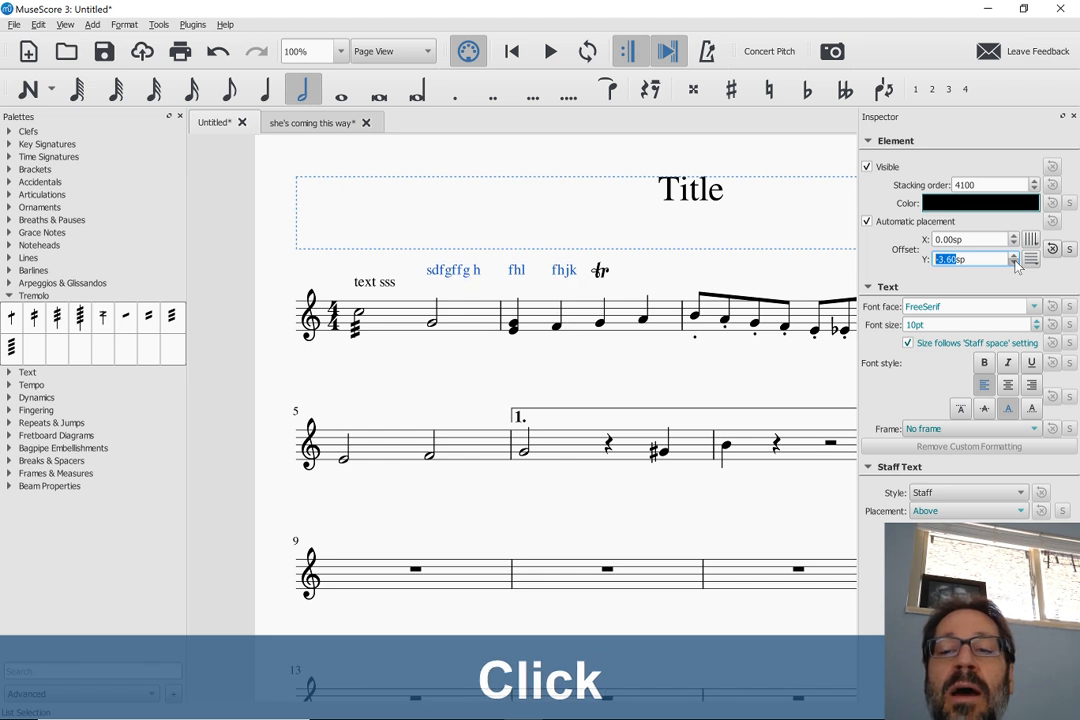
{"action": "left_click", "coordinate": [1015, 262]}
{"action": "left_click", "coordinate": [1015, 262]}
{"action": "left_click", "coordinate": [1015, 262]}
{"action": "left_click", "coordinate": [1015, 262]}
{"action": "left_click", "coordinate": [1015, 262]}
{"action": "left_click", "coordinate": [1015, 262]}
{"action": "left_click", "coordinate": [1015, 262]}
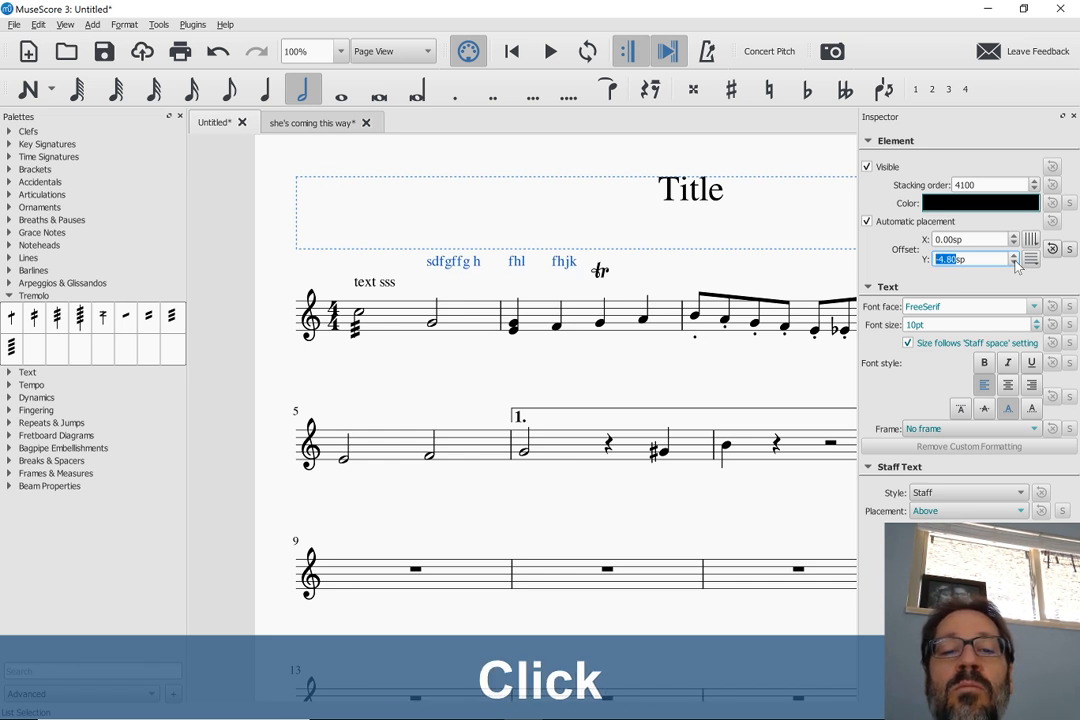
{"action": "left_click", "coordinate": [1015, 262]}
{"action": "left_click", "coordinate": [1015, 262]}
{"action": "left_click", "coordinate": [1015, 262]}
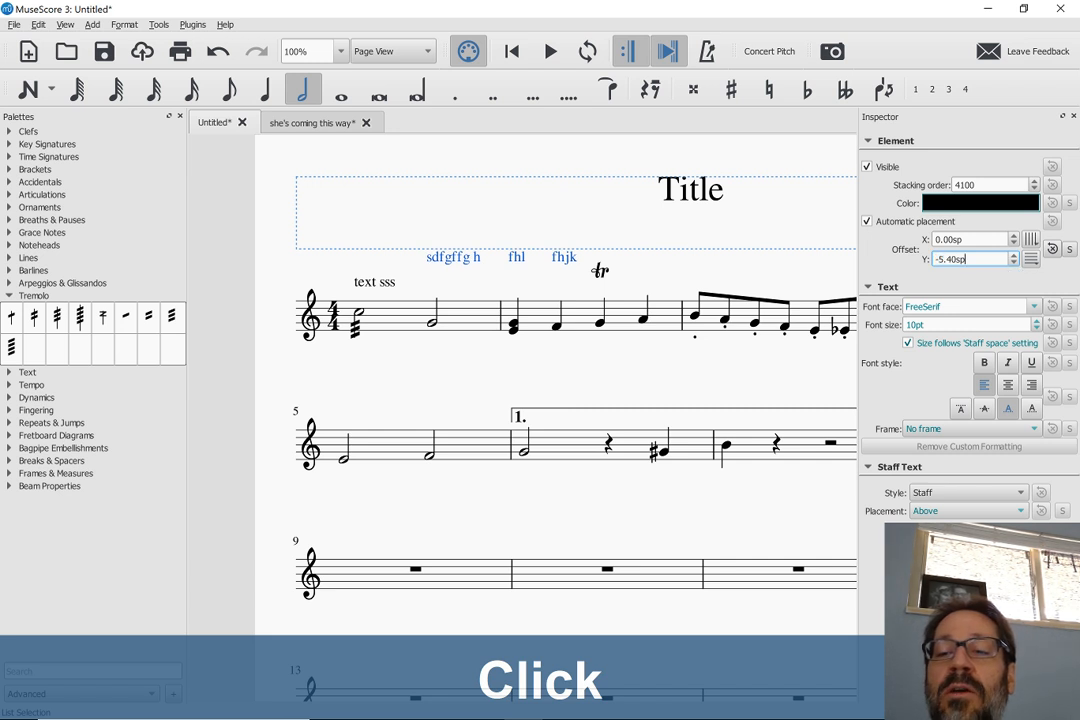
- Bring the three selected staff texts closer to the staff, stepping their vertical offset to -1.00 sp
{"action": "key", "text": "Up"}
{"action": "key", "text": "Up"}
{"action": "key", "text": "Up"}
{"action": "key", "text": "Up"}
{"action": "key", "text": "Up"}
{"action": "key", "text": "Up"}
{"action": "key", "text": "Up"}
{"action": "key", "text": "Up"}
{"action": "key", "text": "Up"}
{"action": "key", "text": "Up"}
{"action": "key", "text": "Up"}
{"action": "key", "text": "Up"}
{"action": "key", "text": "Up"}
{"action": "key", "text": "Up"}
{"action": "key", "text": "Up"}
{"action": "key", "text": "Up"}
{"action": "key", "text": "Up"}
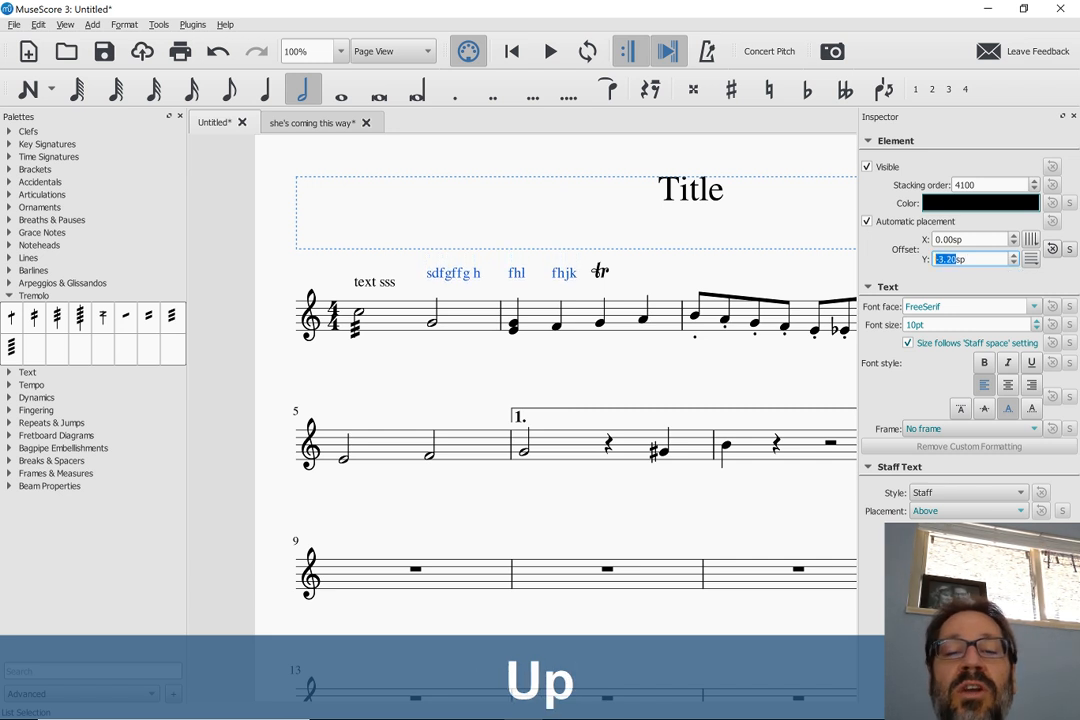
{"action": "key", "text": "Up"}
{"action": "key", "text": "Up"}
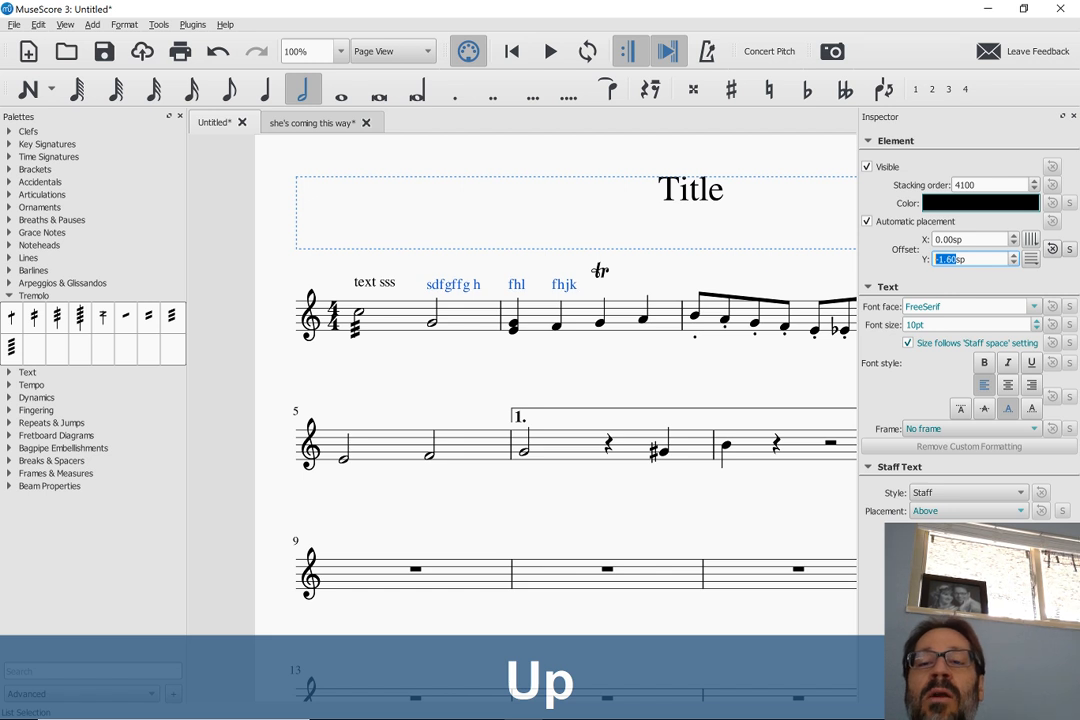
{"action": "key", "text": "Up"}
{"action": "key", "text": "Up"}
{"action": "key", "text": "Up"}
{"action": "key", "text": "Up"}
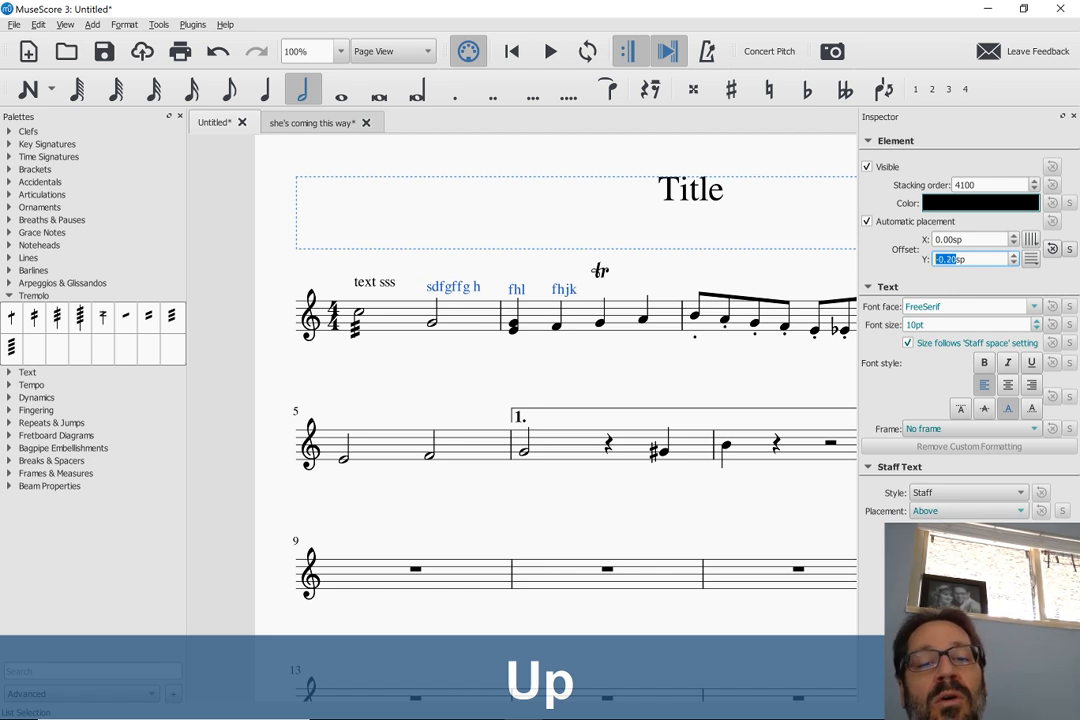
{"action": "key", "text": "Down"}
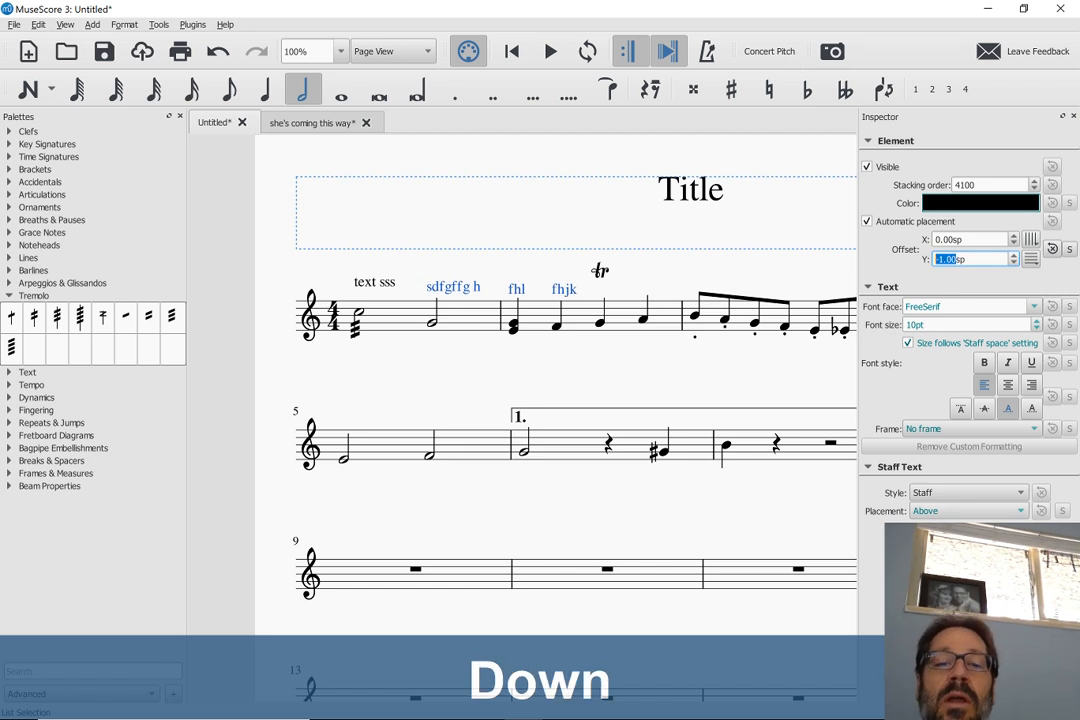
- Raise the three selected staff texts together by stepping their vertical offset to -2.60 sp
{"action": "key", "text": "Down"}
{"action": "key", "text": "Down"}
{"action": "key", "text": "Down"}
{"action": "key", "text": "Down"}
{"action": "key", "text": "Down"}
{"action": "key", "text": "Down"}
{"action": "key", "text": "Down"}
{"action": "key", "text": "Down"}
{"action": "key", "text": "Down"}
{"action": "key", "text": "Down"}
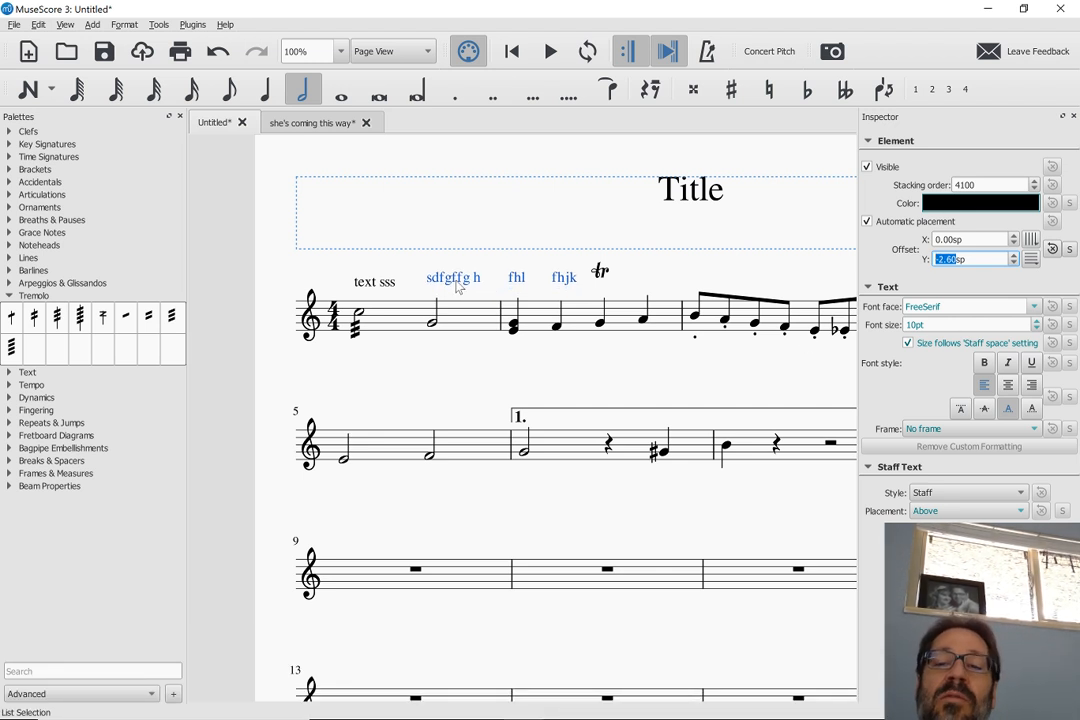
- Turn off automatic placement for the three selected staff texts and step their vertical offset down until they overlap the staff
{"action": "left_click", "coordinate": [867, 222]}
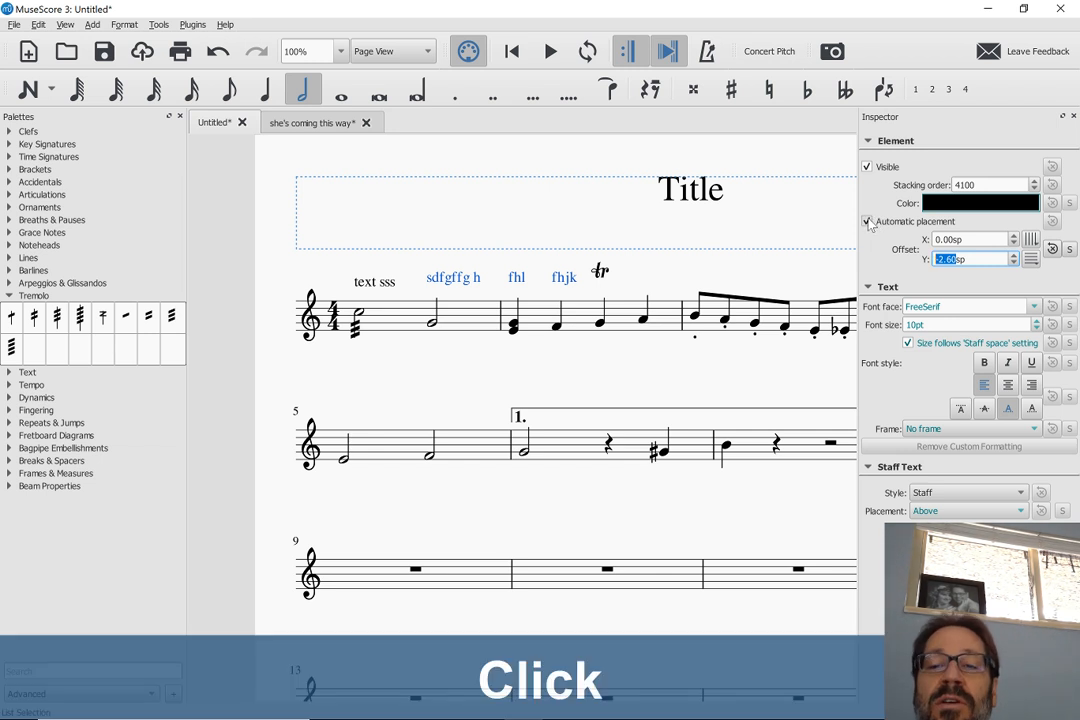
{"action": "key", "text": "Up"}
{"action": "key", "text": "Up"}
{"action": "key", "text": "Up"}
{"action": "key", "text": "Up"}
{"action": "key", "text": "Up"}
{"action": "key", "text": "Up"}
{"action": "key", "text": "Up"}
{"action": "key", "text": "Up"}
{"action": "key", "text": "Up"}
{"action": "key", "text": "Up"}
{"action": "key", "text": "Up"}
{"action": "key", "text": "Up"}
{"action": "key", "text": "Up"}
{"action": "key", "text": "Up"}
{"action": "key", "text": "Up"}
{"action": "key", "text": "Up"}
{"action": "key", "text": "Up"}
{"action": "key", "text": "Up"}
{"action": "key", "text": "Up"}
{"action": "key", "text": "Up"}
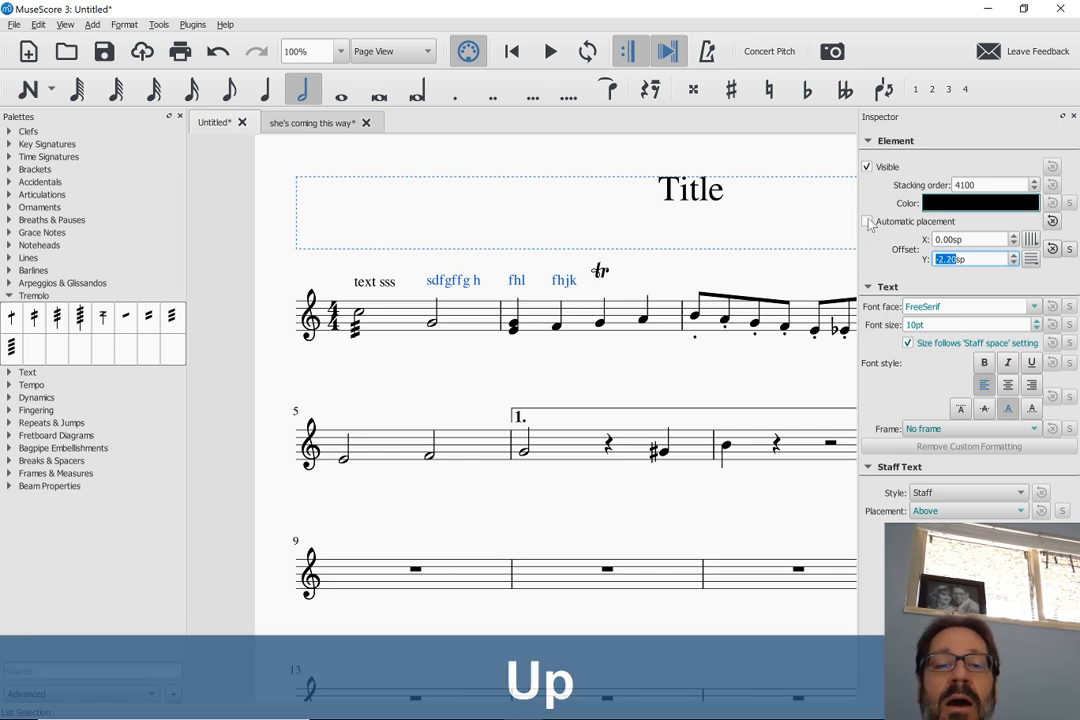
{"action": "key", "text": "Up"}
{"action": "key", "text": "Up"}
{"action": "key", "text": "Up"}
{"action": "key", "text": "Up"}
{"action": "key", "text": "Up"}
{"action": "key", "text": "Up"}
{"action": "key", "text": "Up"}
{"action": "key", "text": "Up"}
{"action": "key", "text": "Up"}
{"action": "key", "text": "Up"}
{"action": "key", "text": "Up"}
{"action": "key", "text": "Up"}
{"action": "key", "text": "Up"}
{"action": "key", "text": "Up"}
{"action": "key", "text": "Up"}
{"action": "key", "text": "Up"}
{"action": "key", "text": "Up"}
{"action": "key", "text": "Up"}
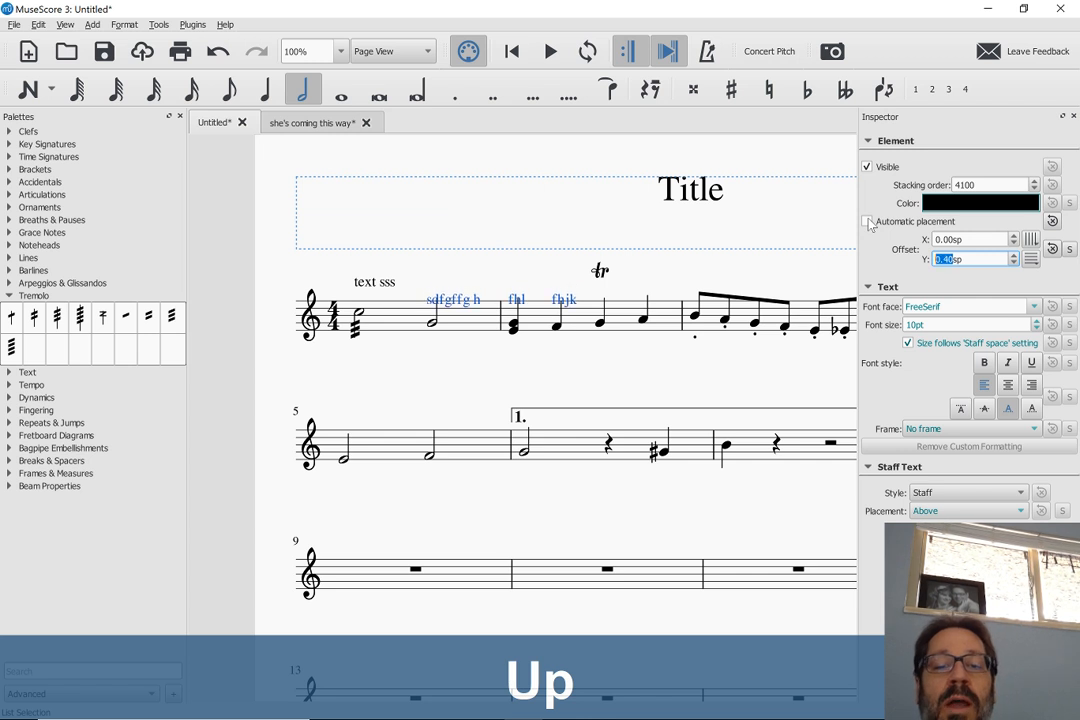
- Raise the three staff texts back above the staff to a vertical offset of -1.80 sp and turn automatic placement back on
{"action": "key", "text": "Down"}
{"action": "key", "text": "Down"}
{"action": "key", "text": "Down"}
{"action": "key", "text": "Down"}
{"action": "key", "text": "Down"}
{"action": "key", "text": "Down"}
{"action": "key", "text": "Down"}
{"action": "key", "text": "Down"}
{"action": "key", "text": "Down"}
{"action": "key", "text": "Down"}
{"action": "key", "text": "Down"}
{"action": "key", "text": "Down"}
{"action": "key", "text": "Down"}
{"action": "key", "text": "Down"}
{"action": "key", "text": "Down"}
{"action": "key", "text": "Down"}
{"action": "key", "text": "Down"}
{"action": "key", "text": "Down"}
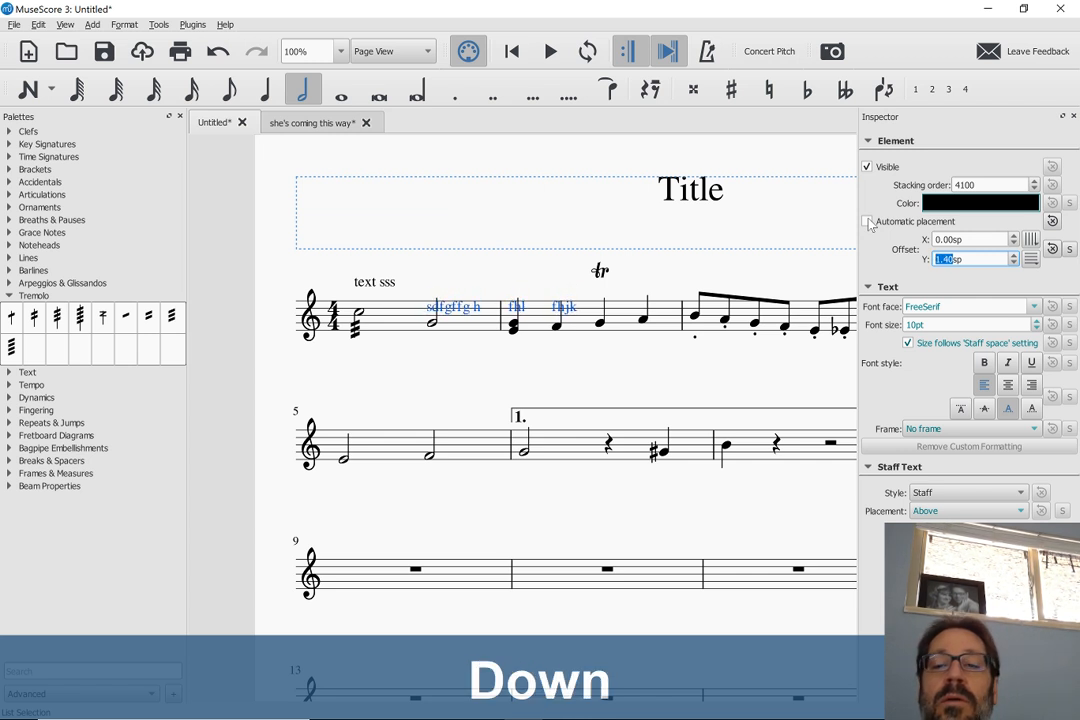
{"action": "key", "text": "Down"}
{"action": "key", "text": "Down"}
{"action": "key", "text": "Down"}
{"action": "key", "text": "Down"}
{"action": "key", "text": "Down"}
{"action": "key", "text": "Down"}
{"action": "key", "text": "Down"}
{"action": "key", "text": "Down"}
{"action": "key", "text": "Down"}
{"action": "key", "text": "Down"}
{"action": "key", "text": "Down"}
{"action": "key", "text": "Down"}
{"action": "key", "text": "Down"}
{"action": "key", "text": "Down"}
{"action": "key", "text": "Down"}
{"action": "key", "text": "Down"}
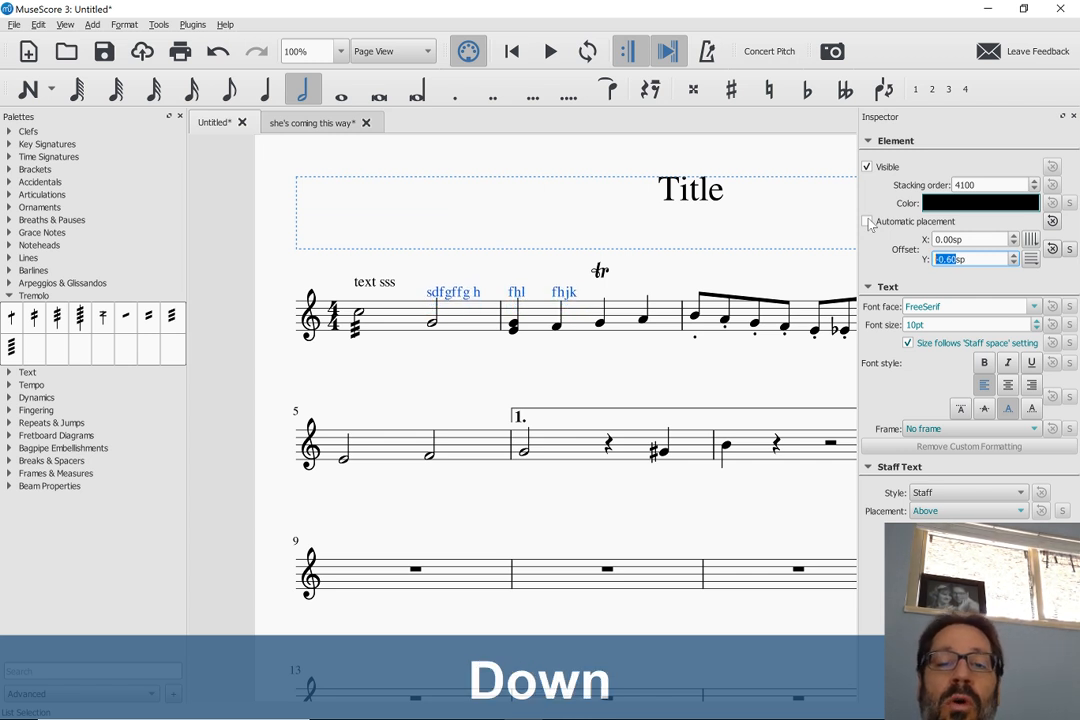
{"action": "left_click", "coordinate": [868, 222]}
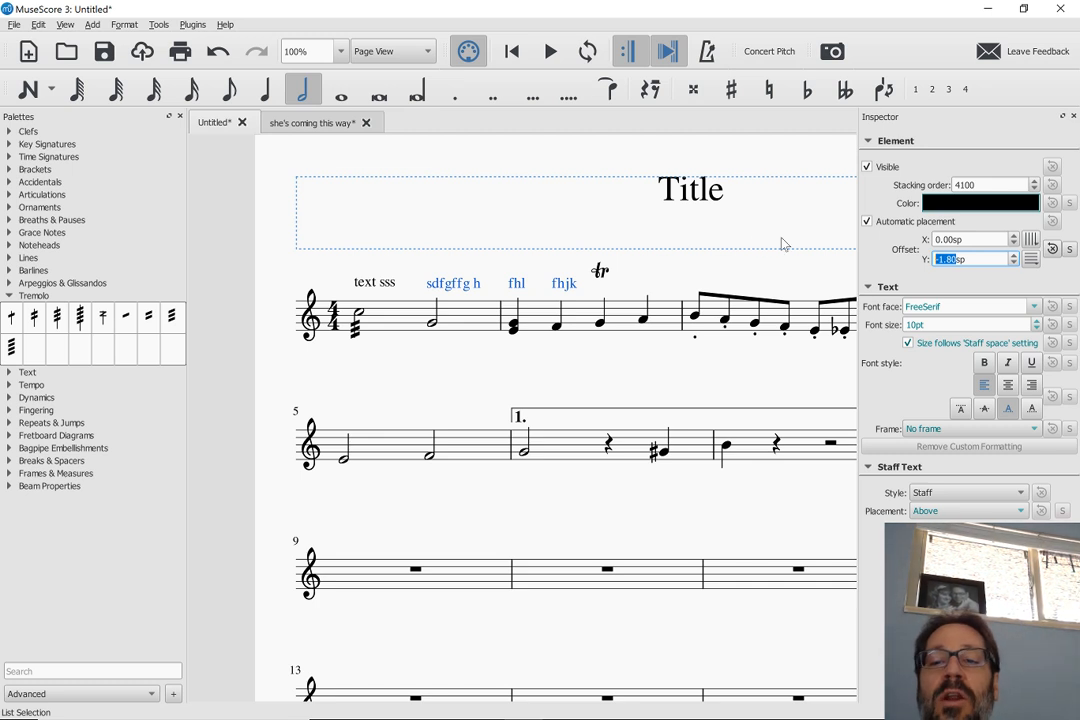
{"action": "key", "text": "alt+Tab"}
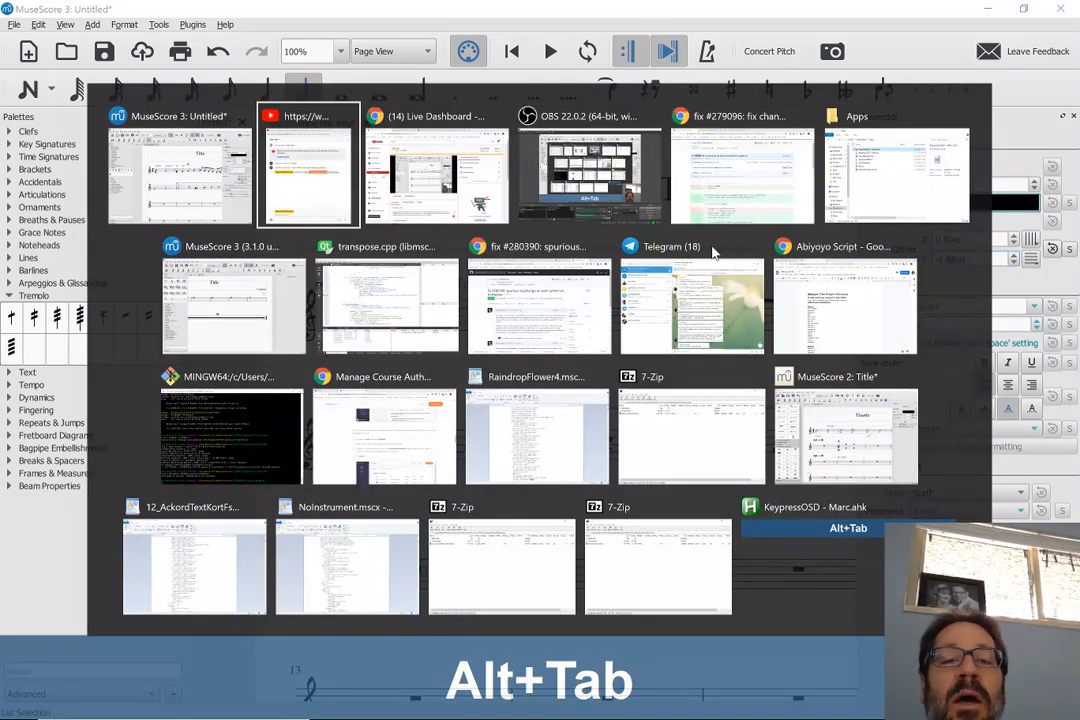
{"action": "key", "text": "alt+Tab"}
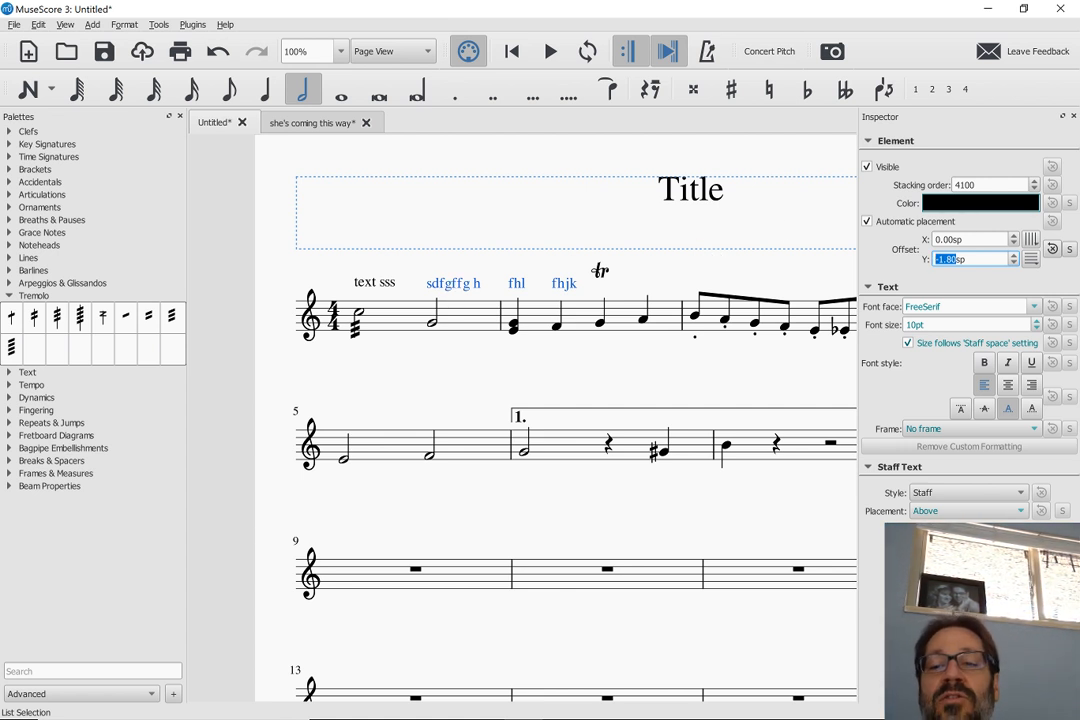
- Select the staff texts "sdfgffg h", "fhl" and "fhjk" together, flip them below the staff and back above it
{"action": "left_click", "coordinate": [457, 289]}
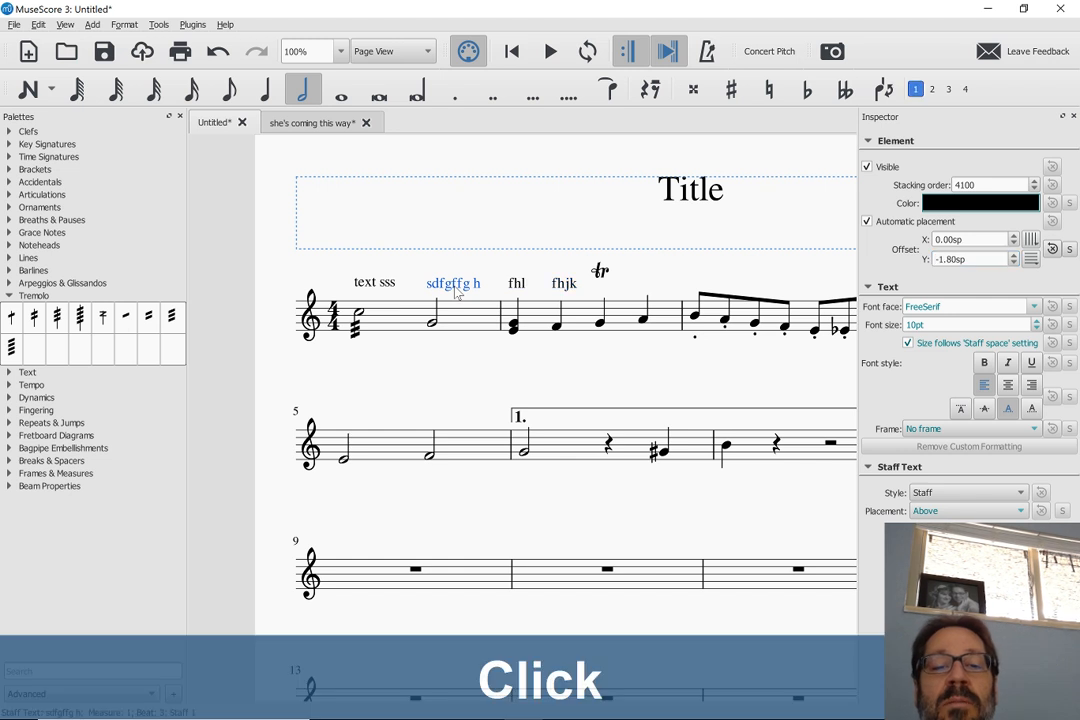
{"action": "left_click", "coordinate": [518, 285], "text": "ctrl"}
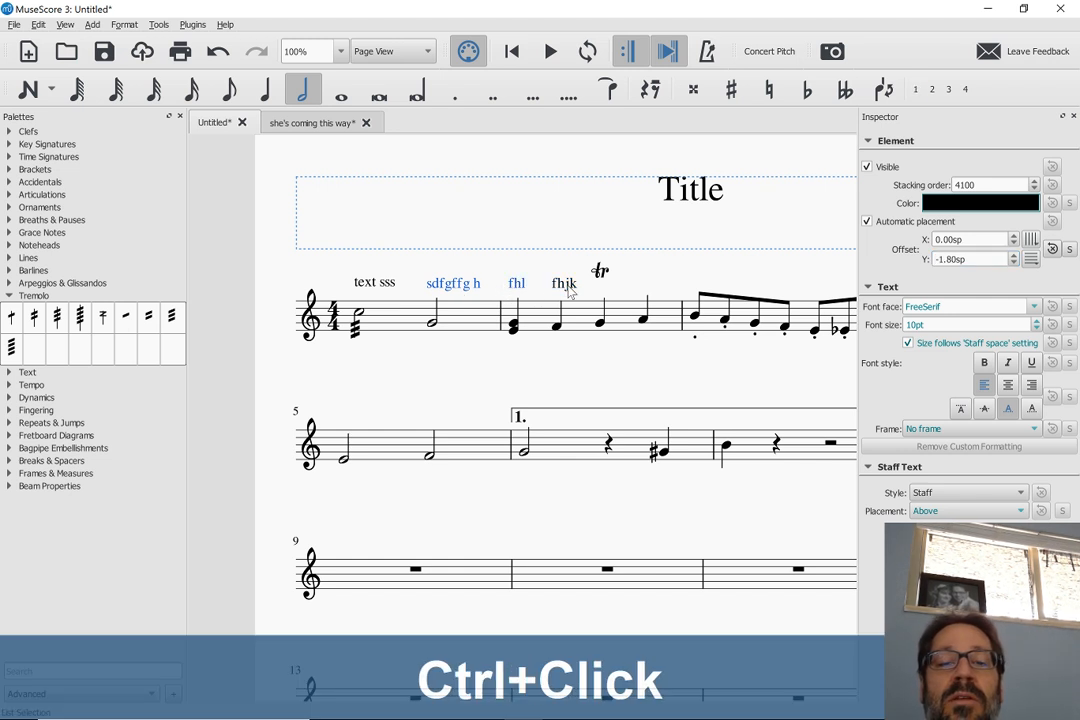
{"action": "left_click", "coordinate": [567, 287], "text": "ctrl"}
{"action": "key", "text": "x"}
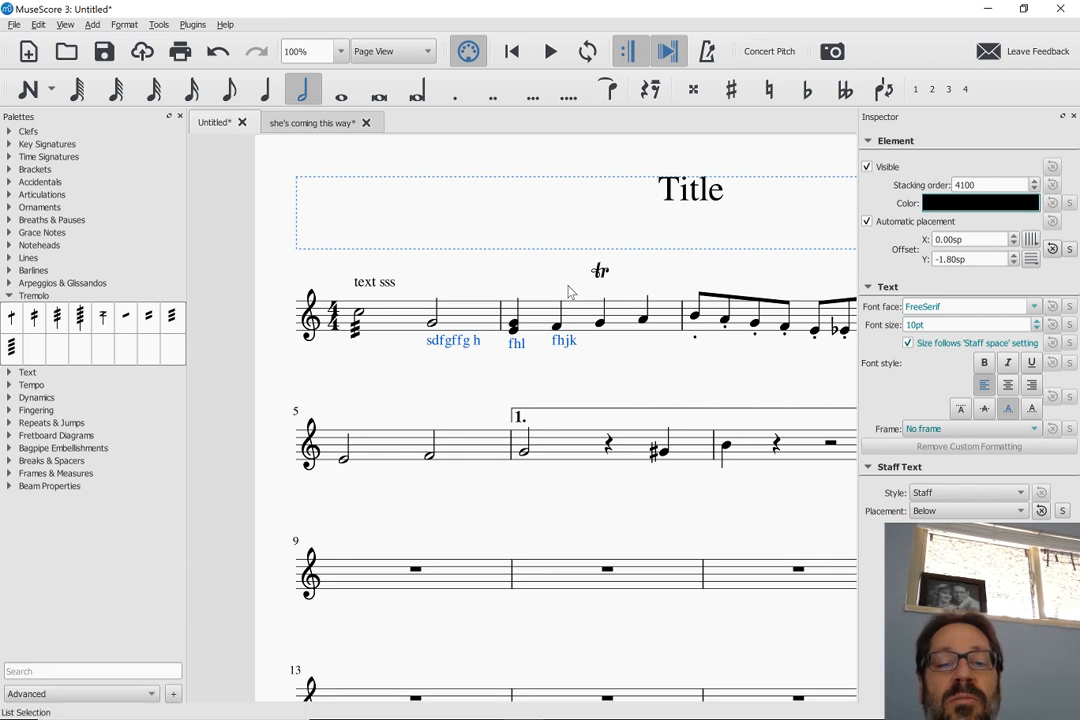
{"action": "key", "text": "x"}
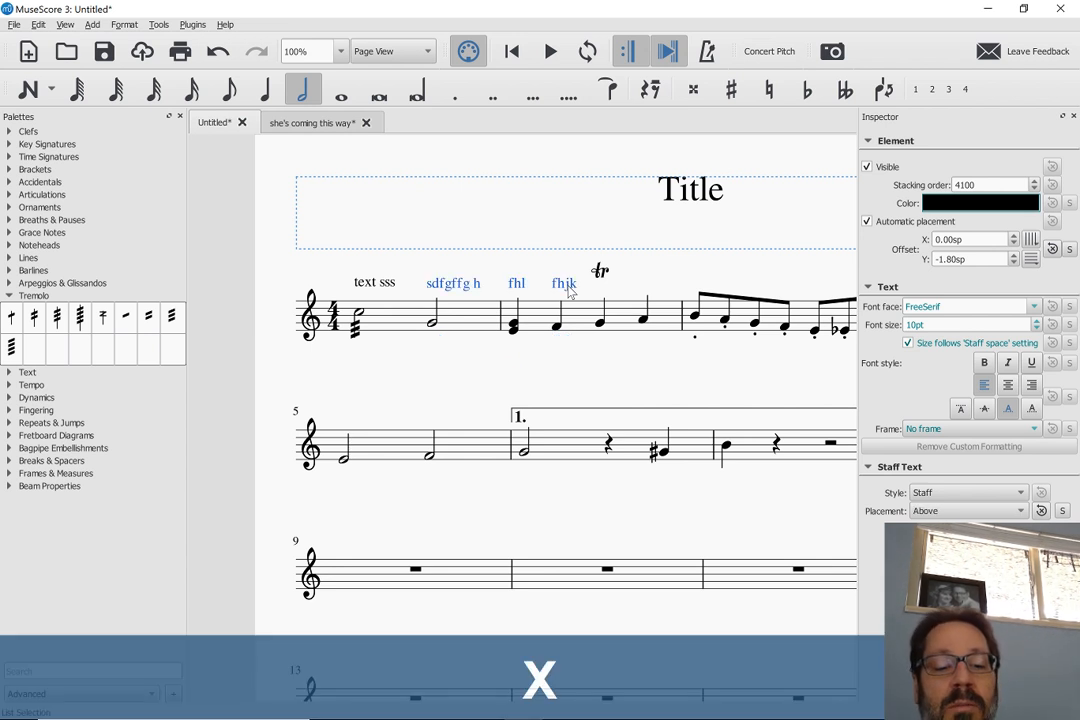
- Reset the three selected staff texts to their default position and flip them below the staff
{"action": "key", "text": "ctrl+r"}
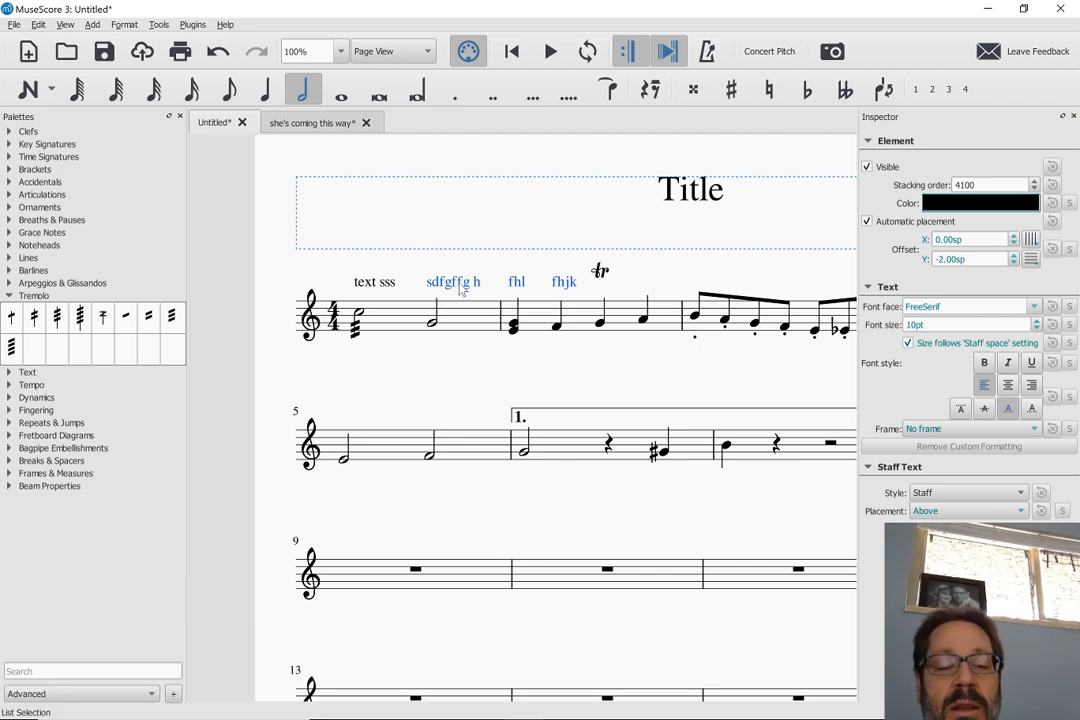
{"action": "key", "text": "x"}
{"action": "key", "text": "x"}
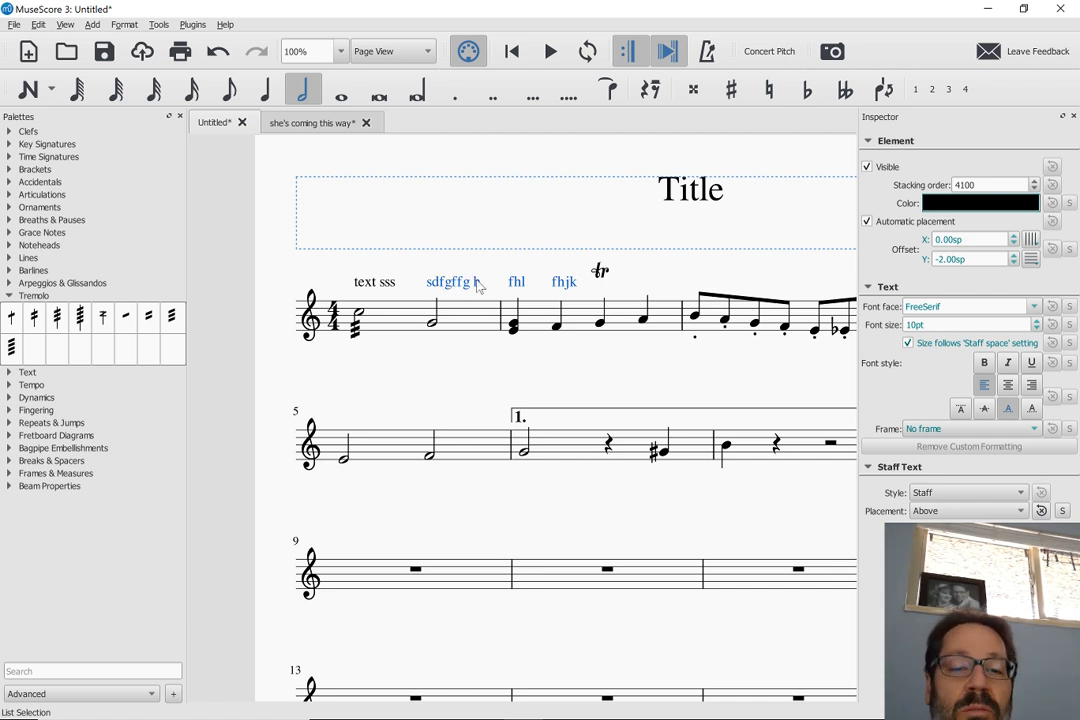
{"action": "key", "text": "x"}
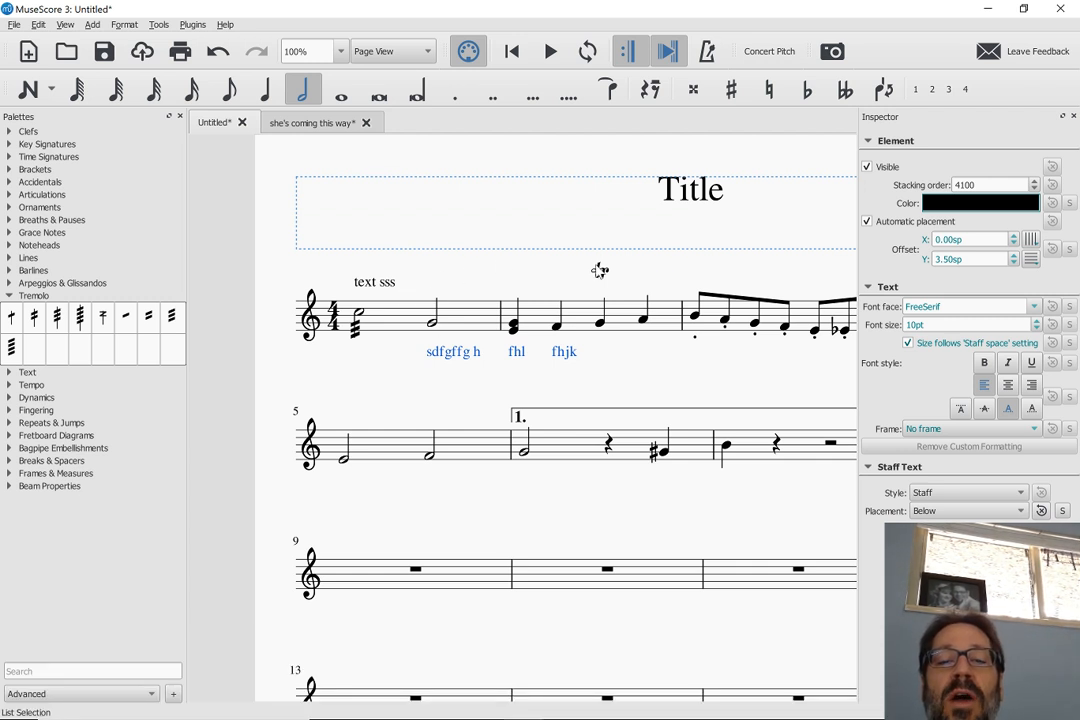
- Flip the staccato dot on beat 2 of measure 3 to the other side of its note and back below
{"action": "left_click", "coordinate": [755, 340]}
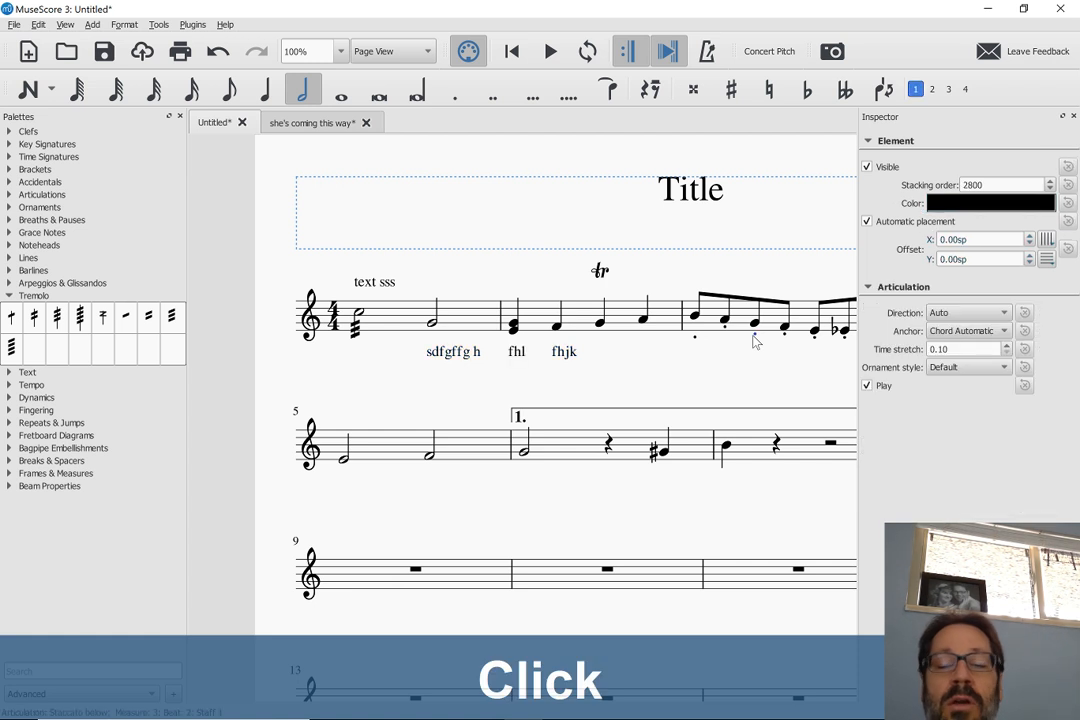
{"action": "key", "text": "x"}
{"action": "key", "text": "x"}
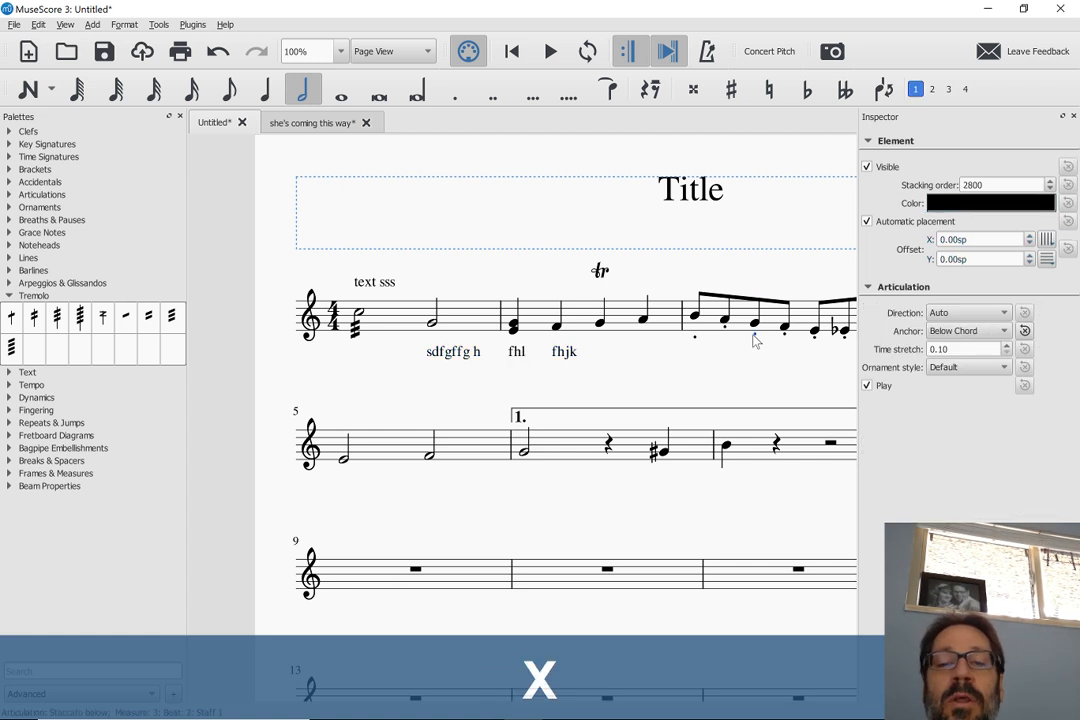
- Flip the trill in measure 2 below the staff and back above it
{"action": "left_click", "coordinate": [599, 271]}
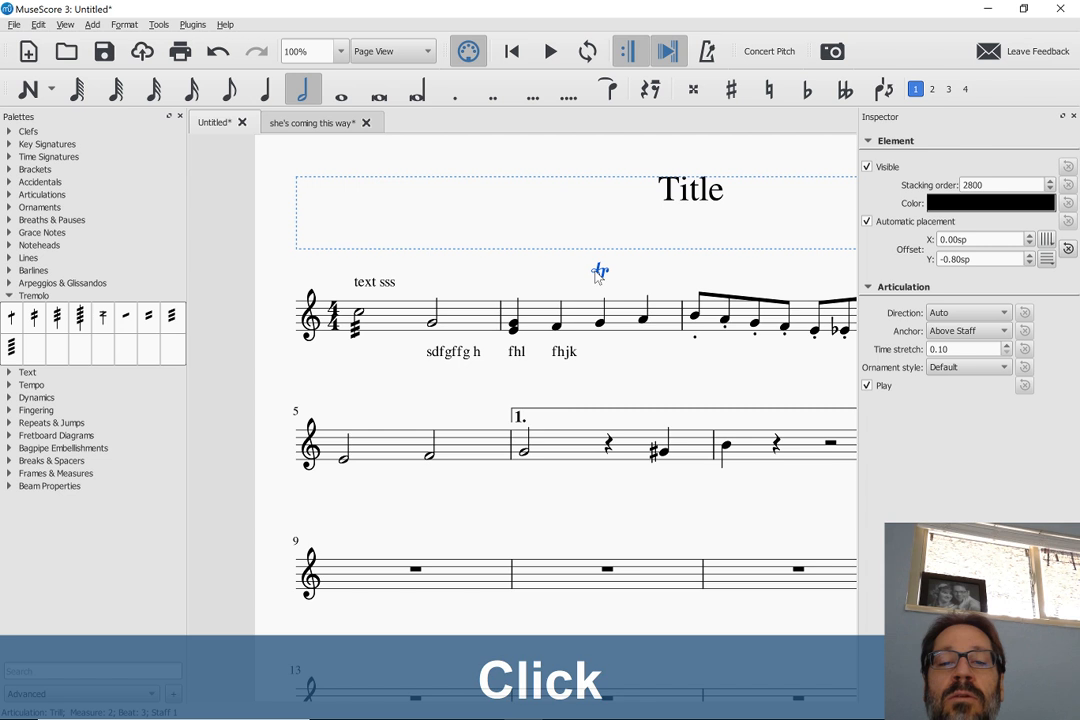
{"action": "key", "text": "x"}
{"action": "key", "text": "x"}
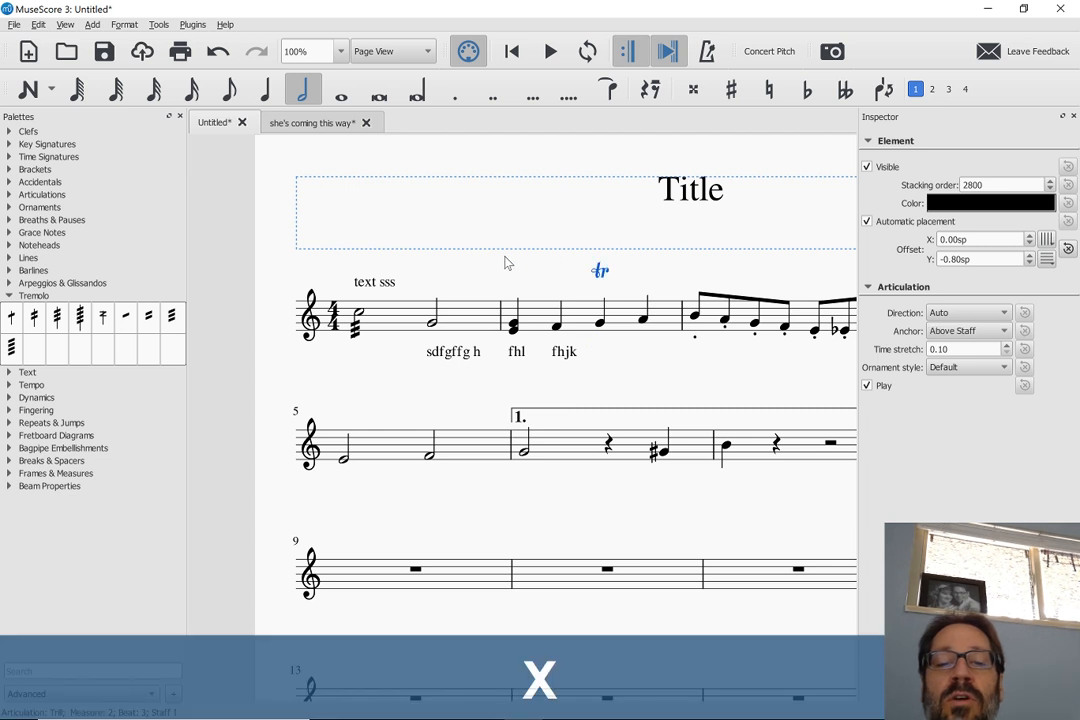
- Try to flip the first-ending volta over measure 6 to the other side of the staff
{"action": "left_click", "coordinate": [648, 415]}
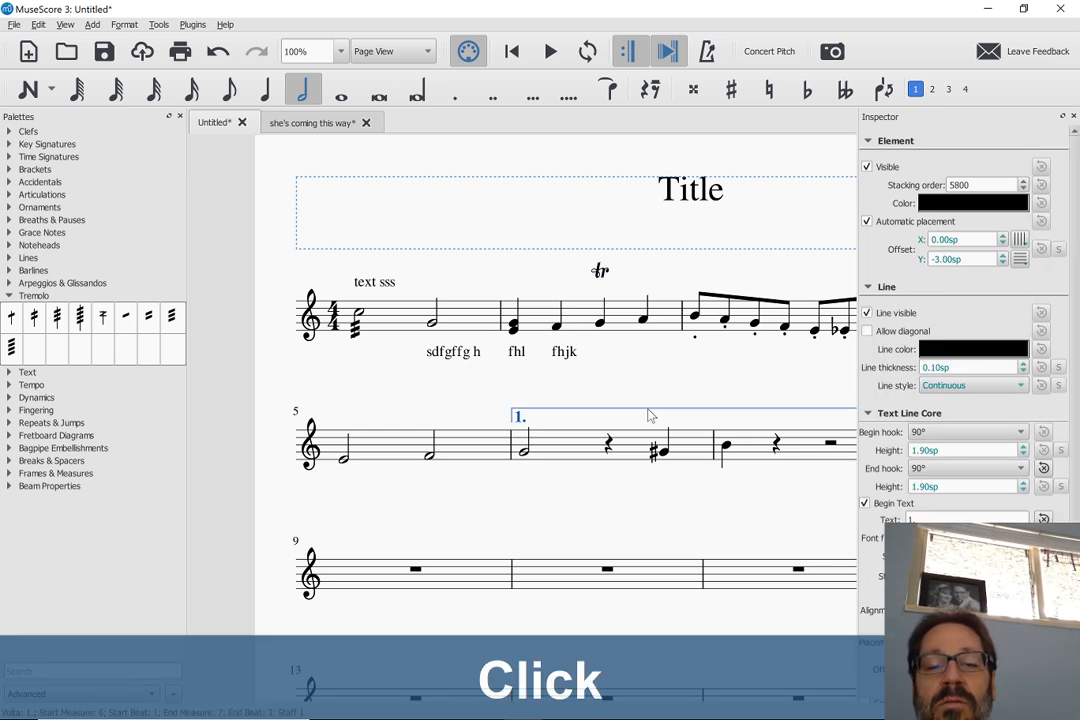
{"action": "key", "text": "x"}
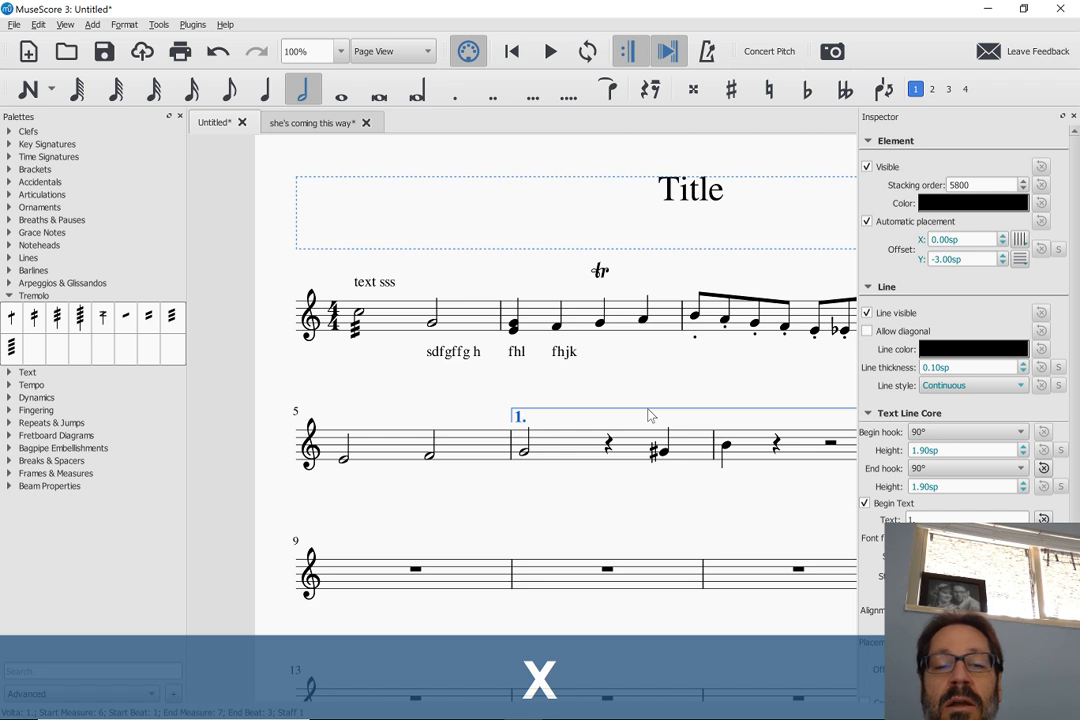
{"action": "left_click", "coordinate": [1074, 432]}
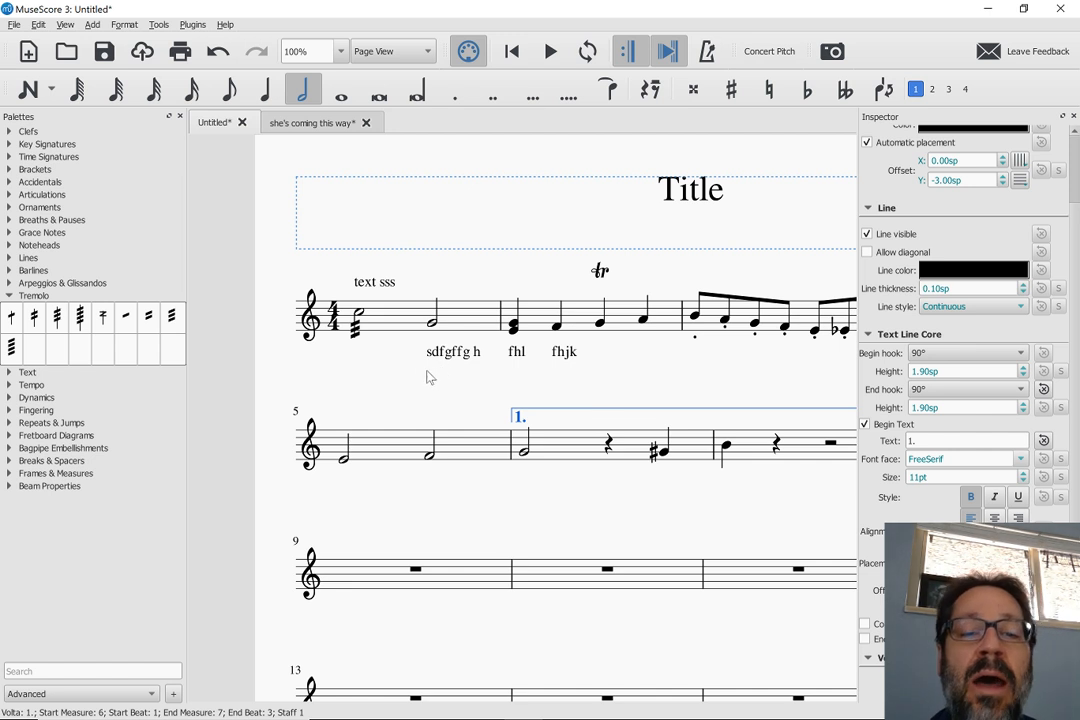
- Add a crescendo hairpin under measure 5
{"action": "left_click", "coordinate": [381, 449]}
{"action": "key", "text": "shift+comma"}
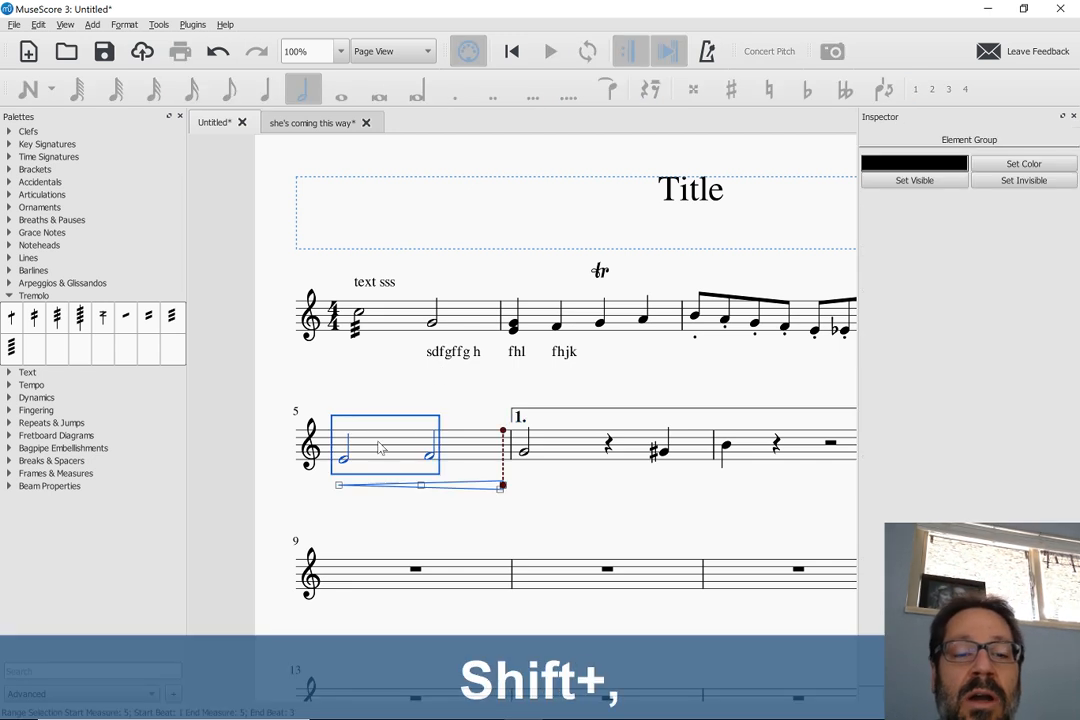
{"action": "key", "text": "Escape"}
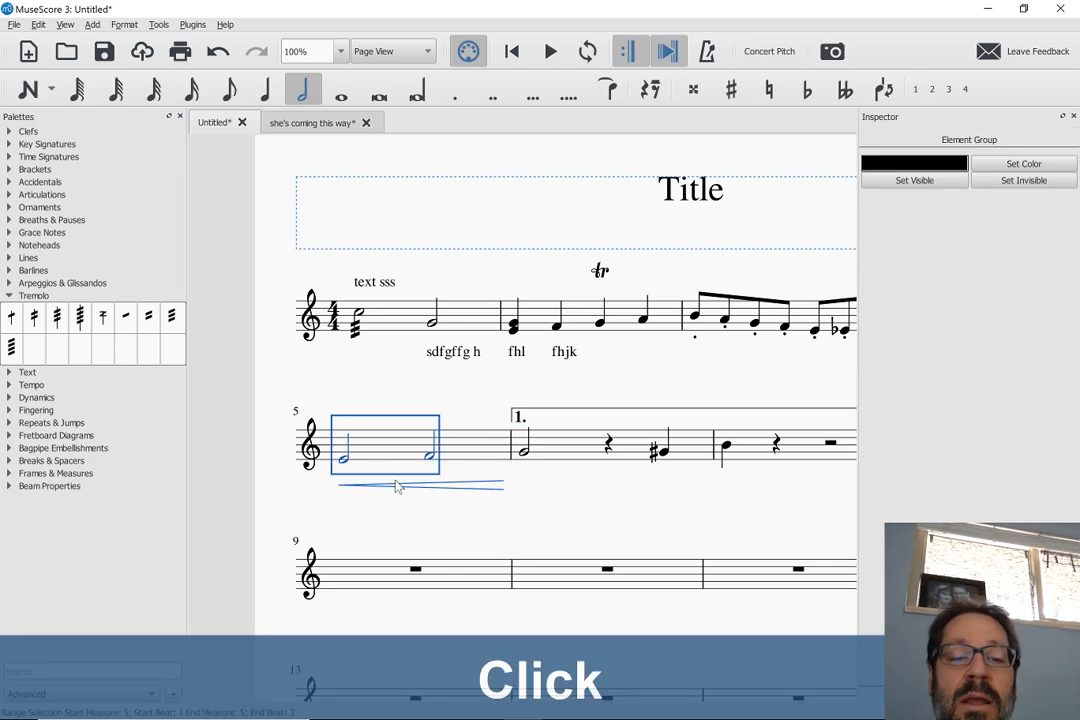
- Flip the crescendo hairpin of measure 5 above the staff and back below it
{"action": "left_click", "coordinate": [401, 486]}
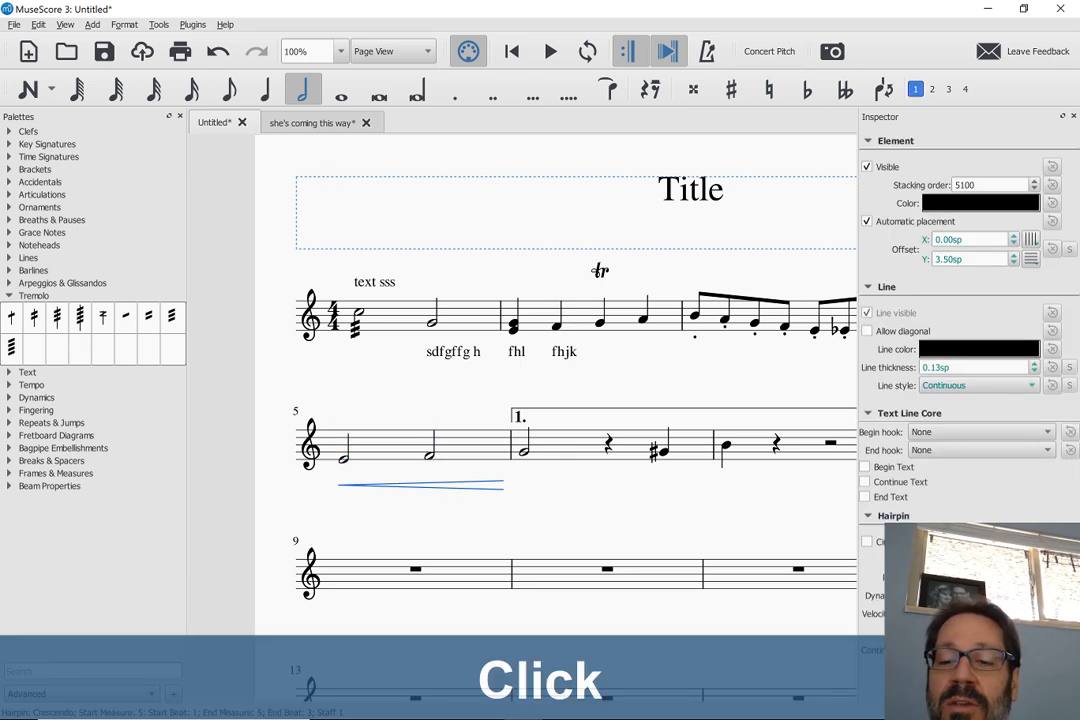
{"action": "key", "text": "x"}
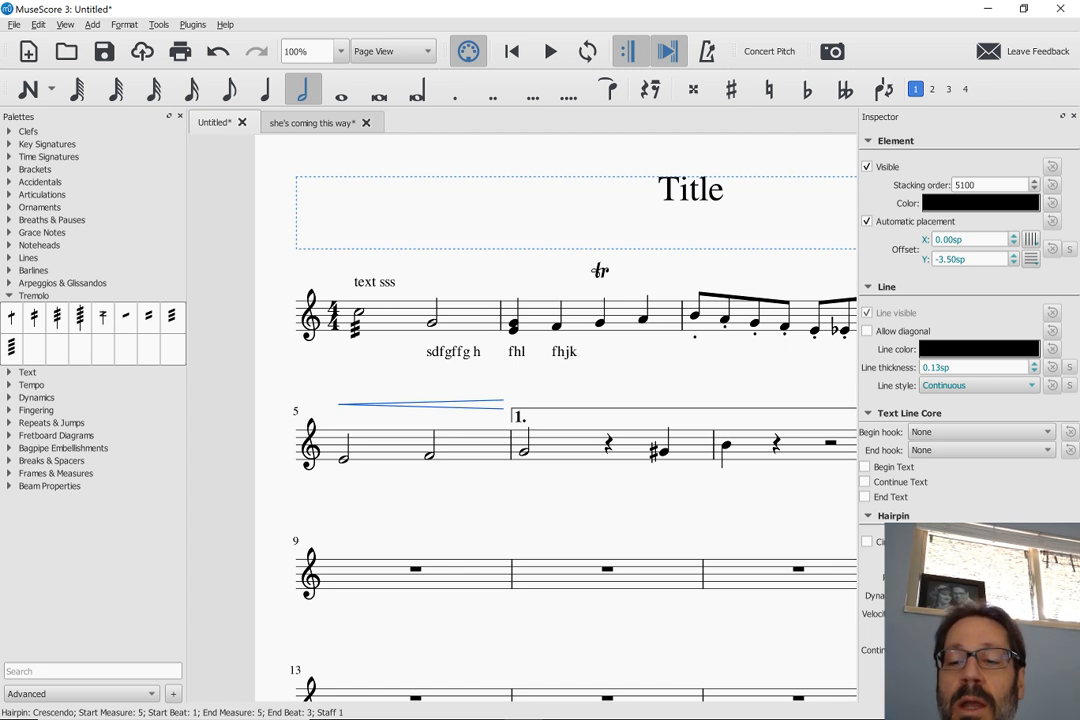
{"action": "key", "text": "x"}
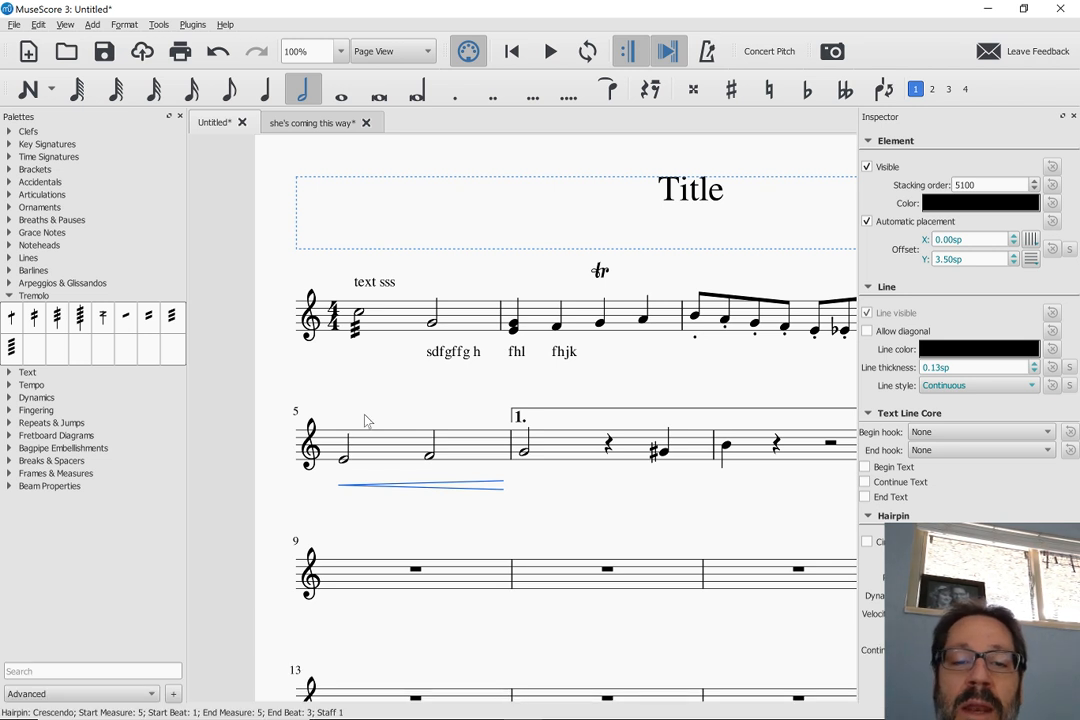
- Move the crescendo hairpin of measure 5 above the staff by flipping its placement
{"action": "left_click", "coordinate": [428, 490]}
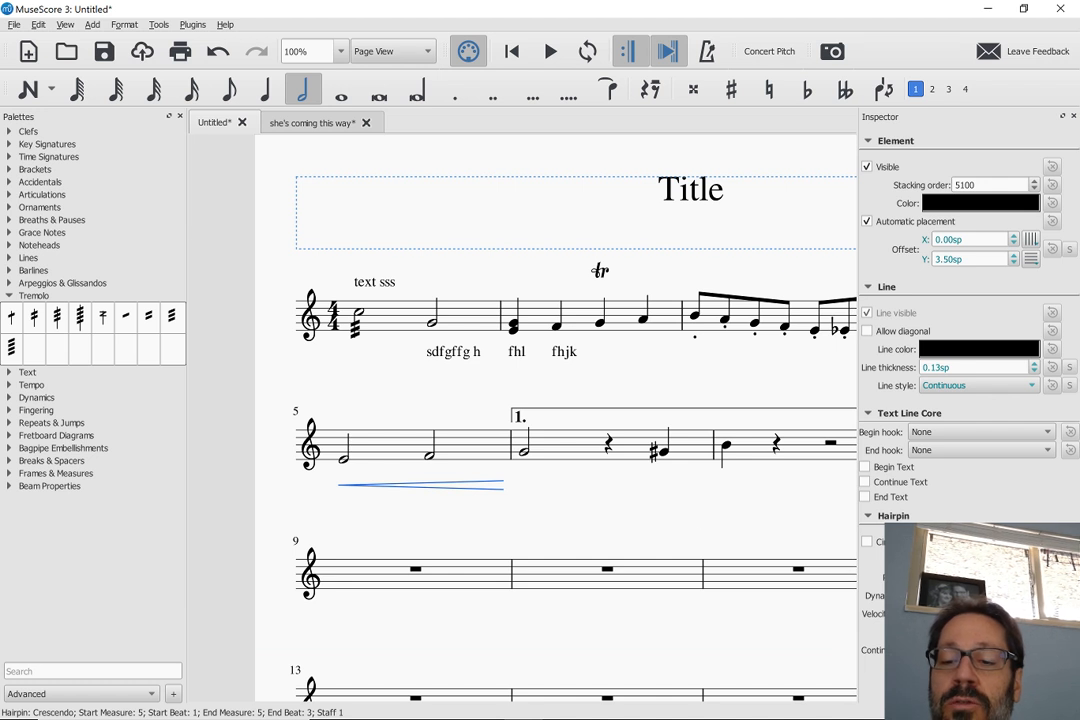
{"action": "left_click", "coordinate": [857, 574]}
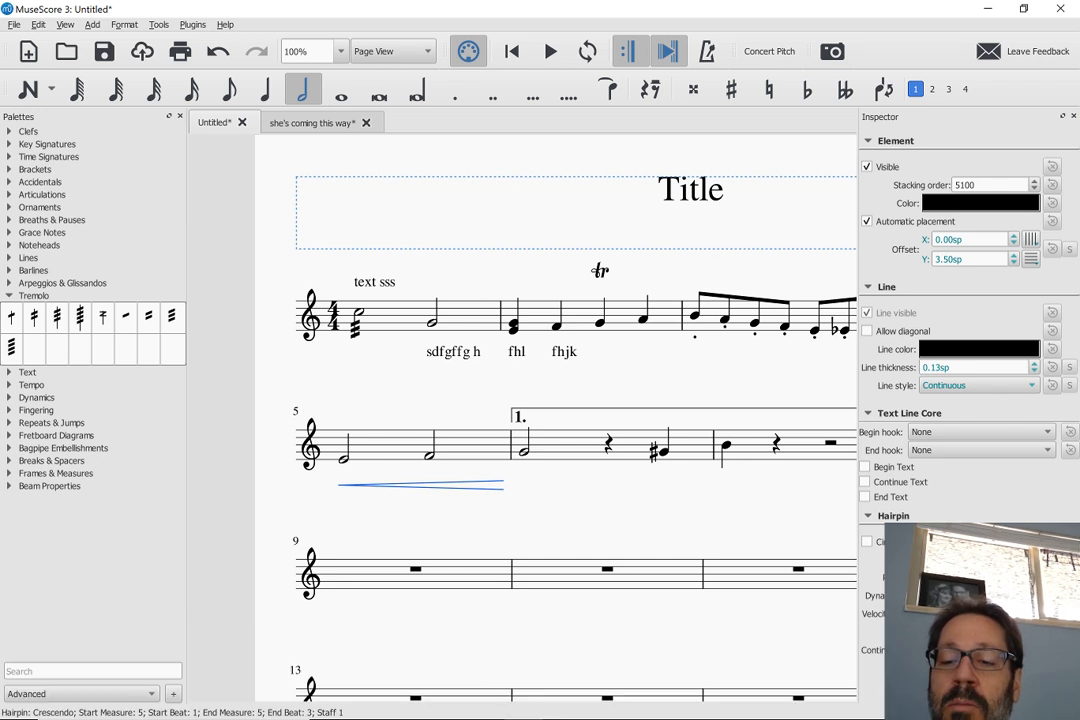
{"action": "key", "text": "x"}
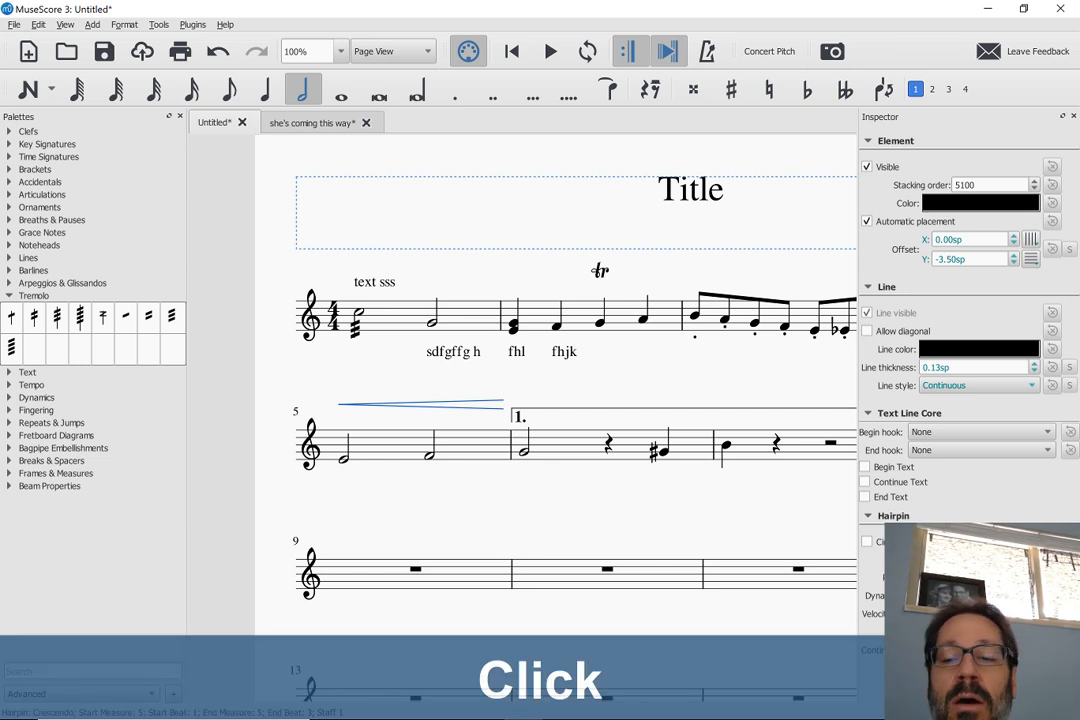
- Add a crescendo hairpin to measure 6
{"action": "left_click", "coordinate": [571, 452]}
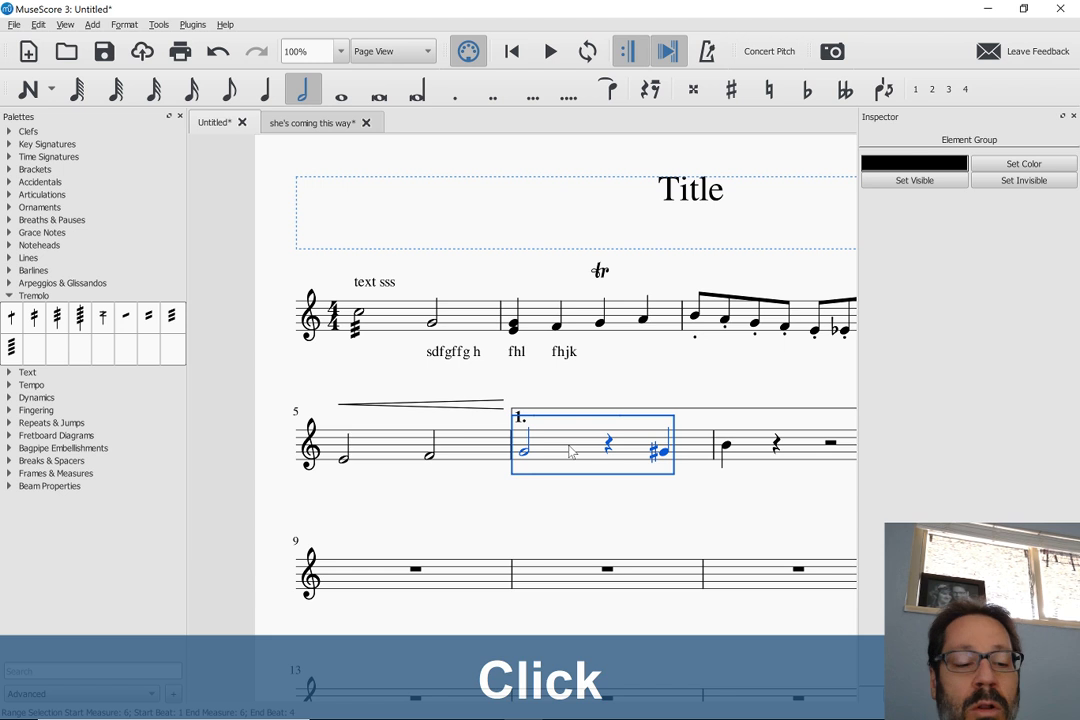
{"action": "key", "text": "shift+comma"}
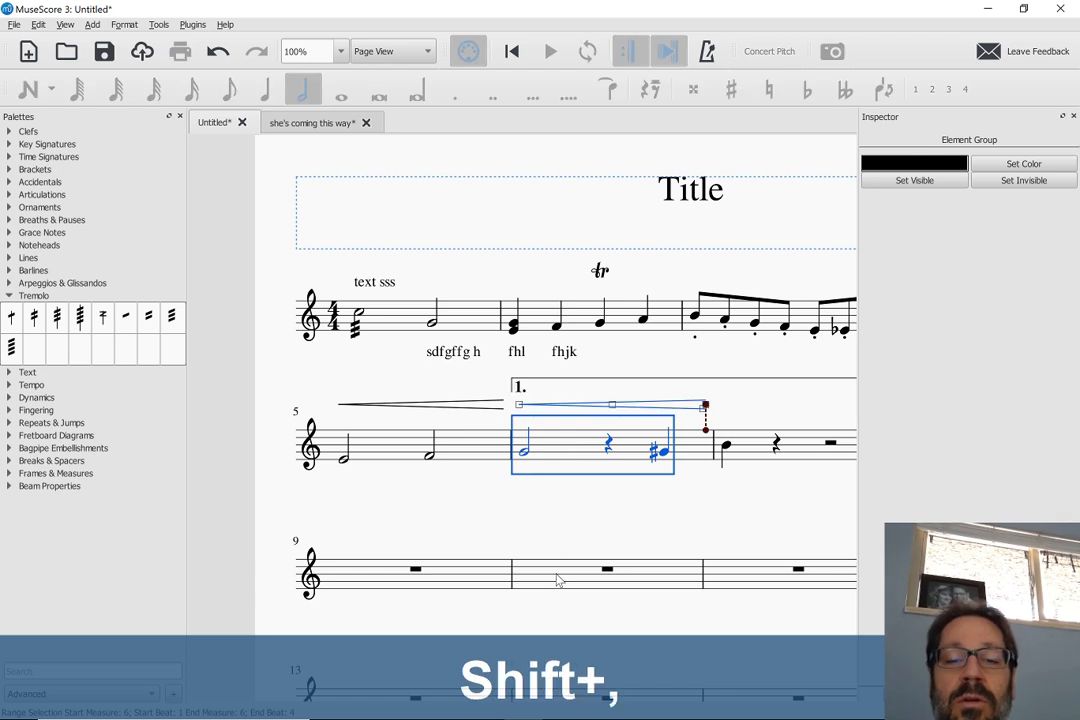
{"action": "key", "text": "Escape"}
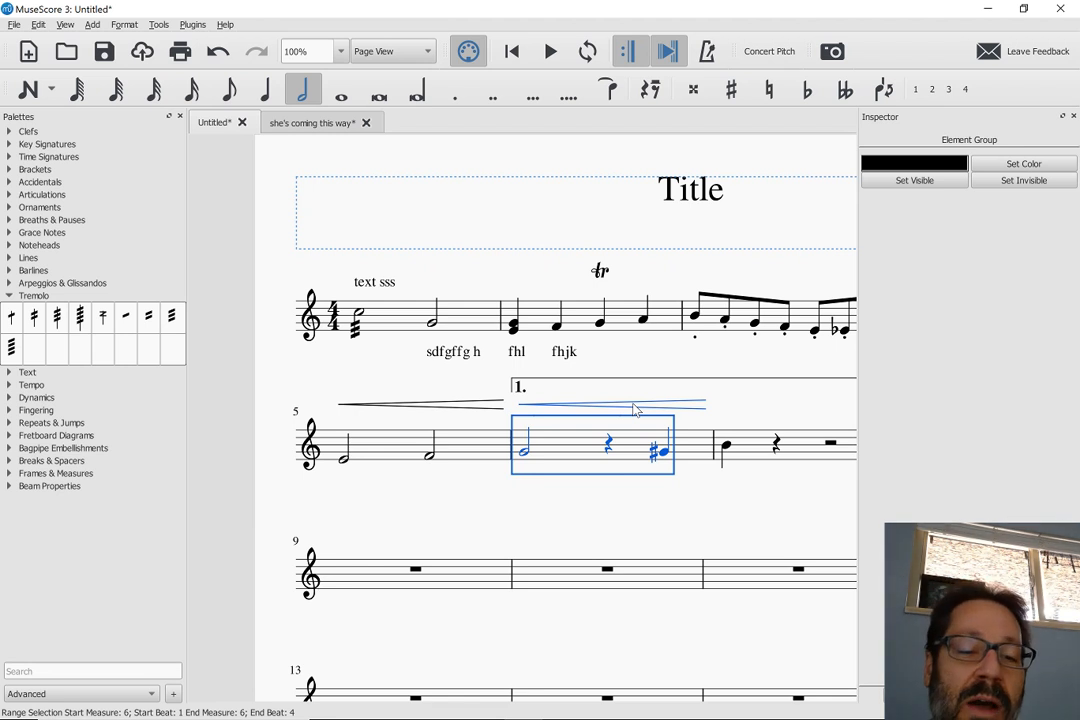
{"action": "key", "text": "alt+Tab"}
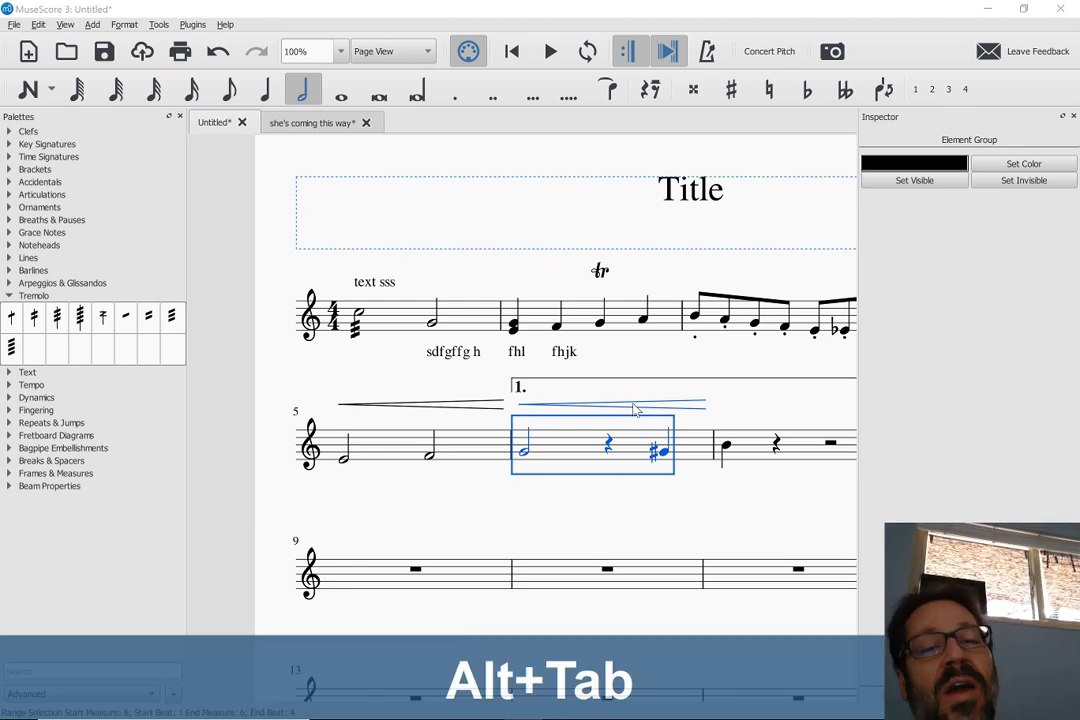